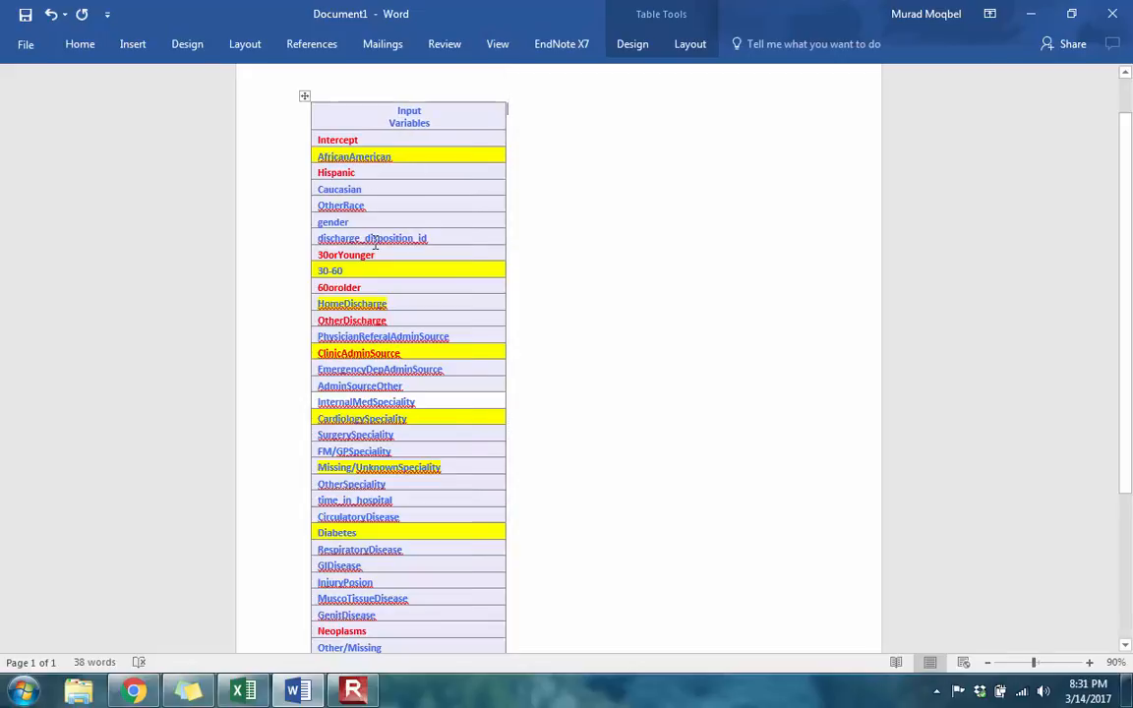
Look through the input variables table from Intercept to NormalResult and examine the highlighted AfricanAmerican row
scroll(376, 249, down, 1)
scroll(376, 249, down, 1)
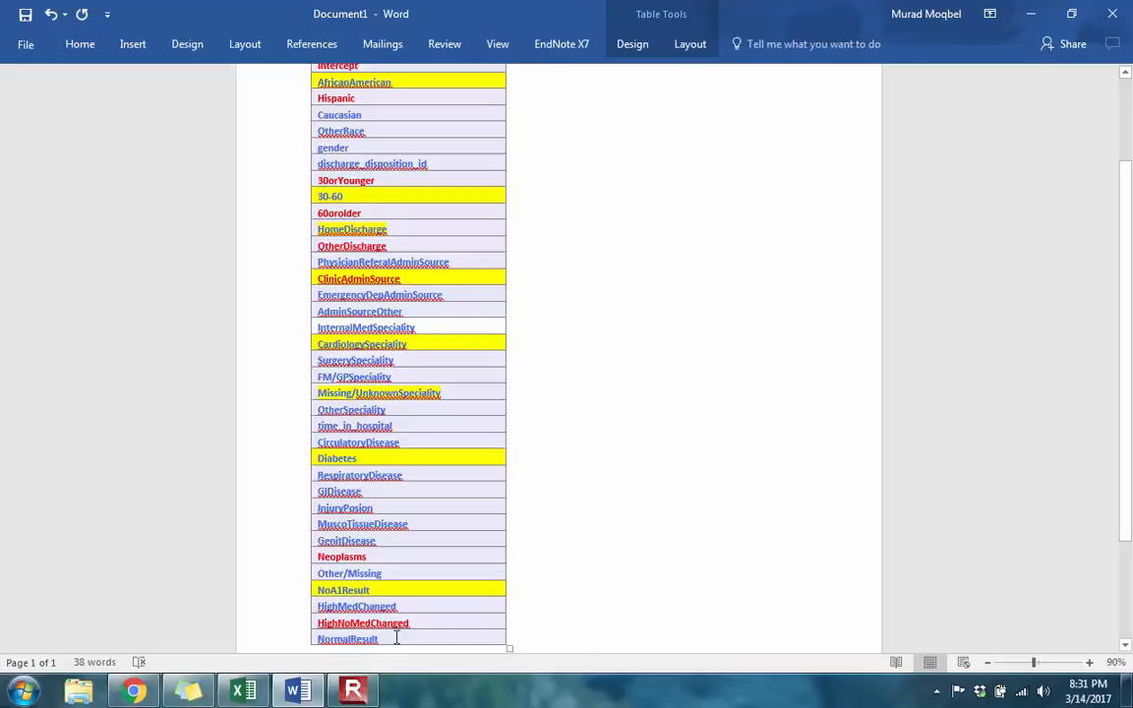
scroll(414, 479, up, 1)
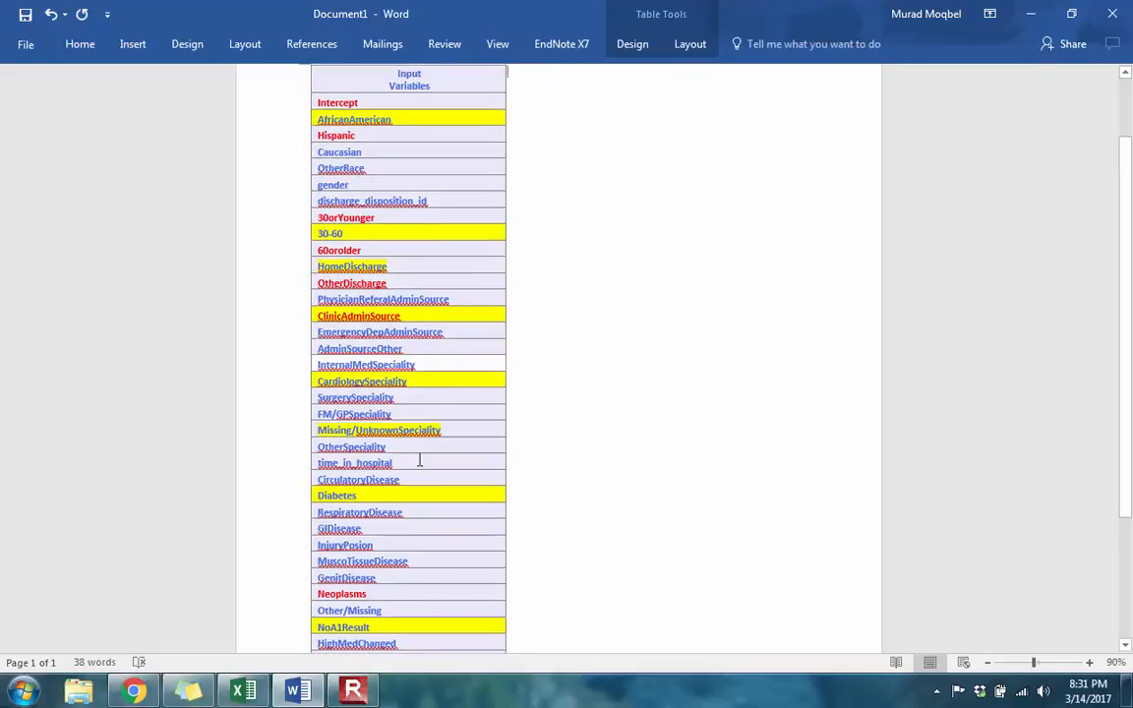
click(313, 119)
drag(497, 122, 526, 117)
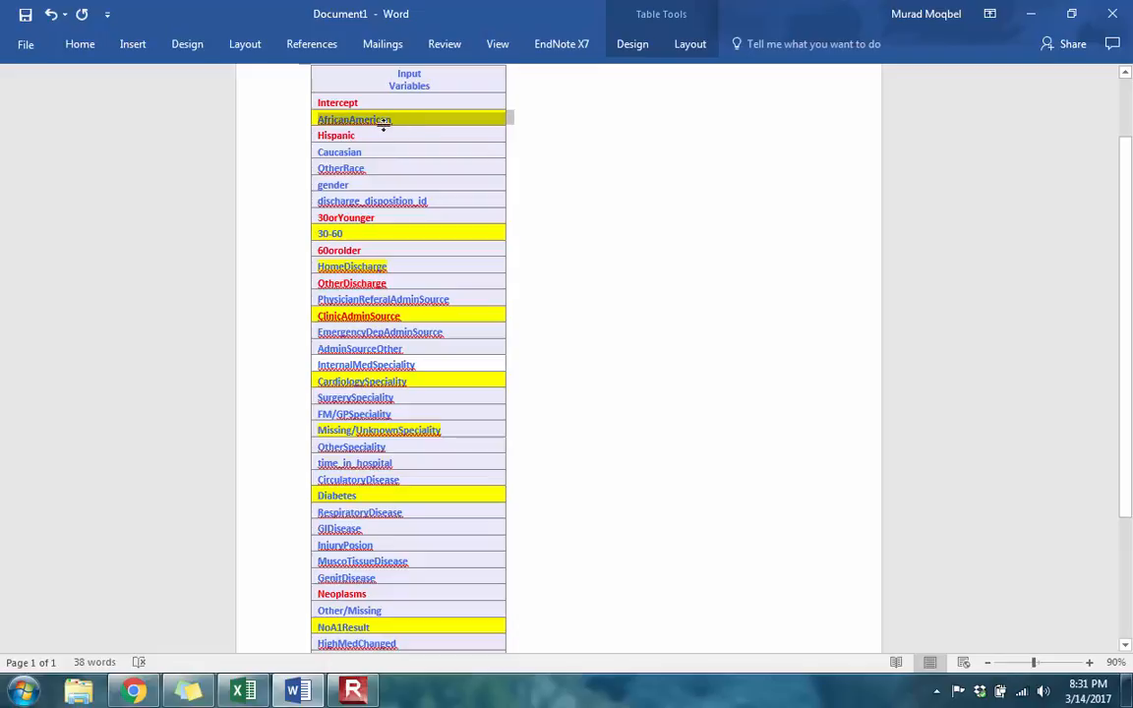
click(331, 119)
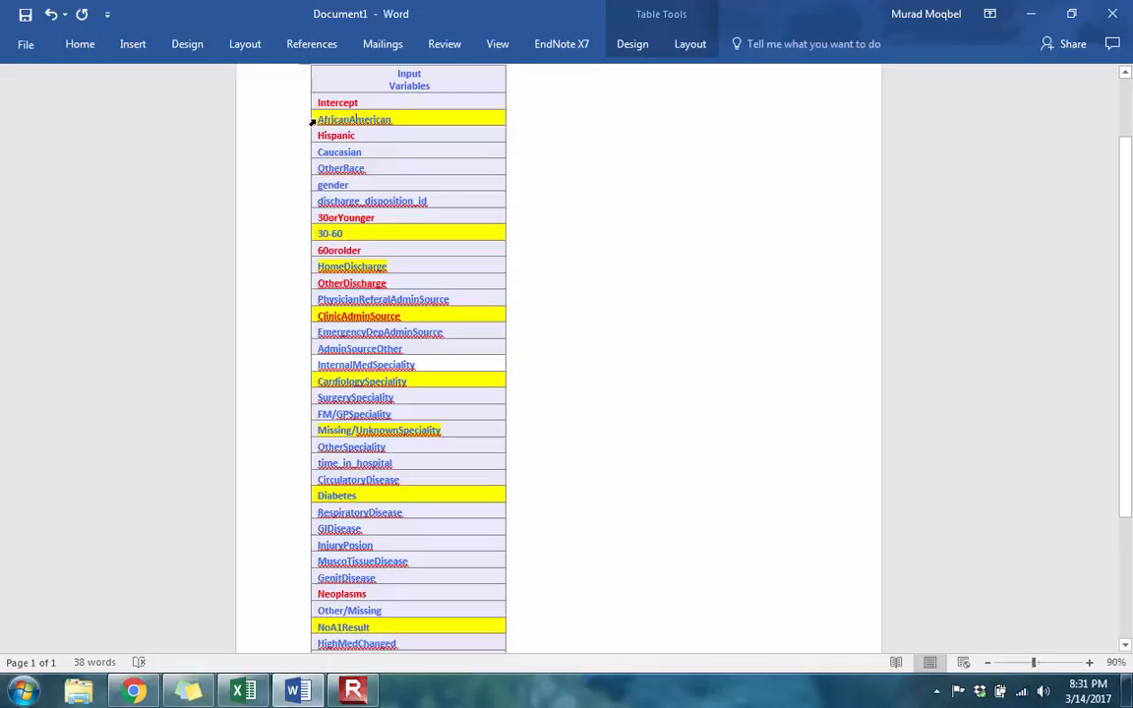
click(311, 121)
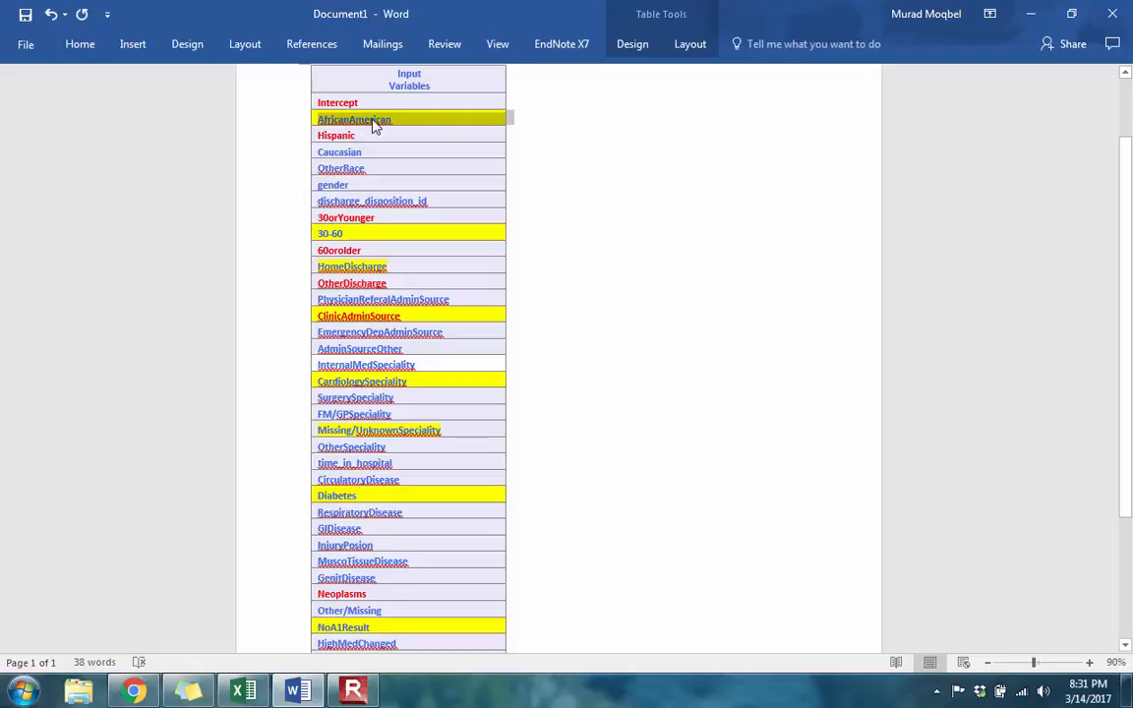
click(329, 116)
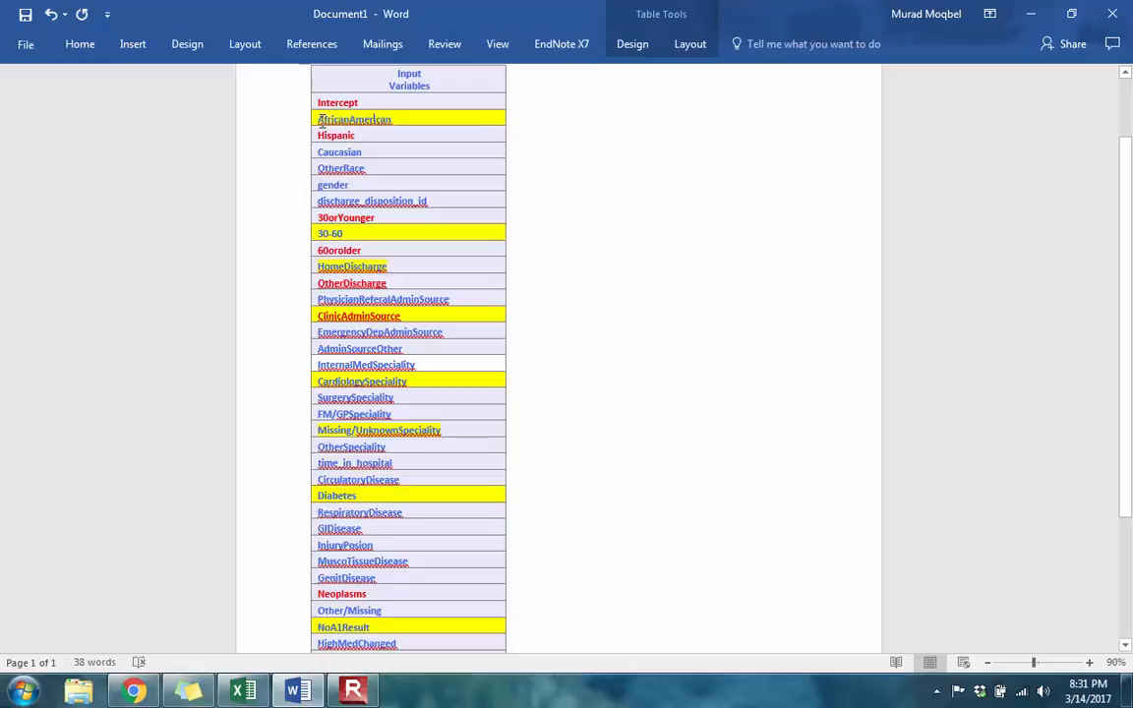
Examine the race variables from AfricanAmerican to OtherRace and the remaining rows of the input variables table
drag(321, 128, 337, 169)
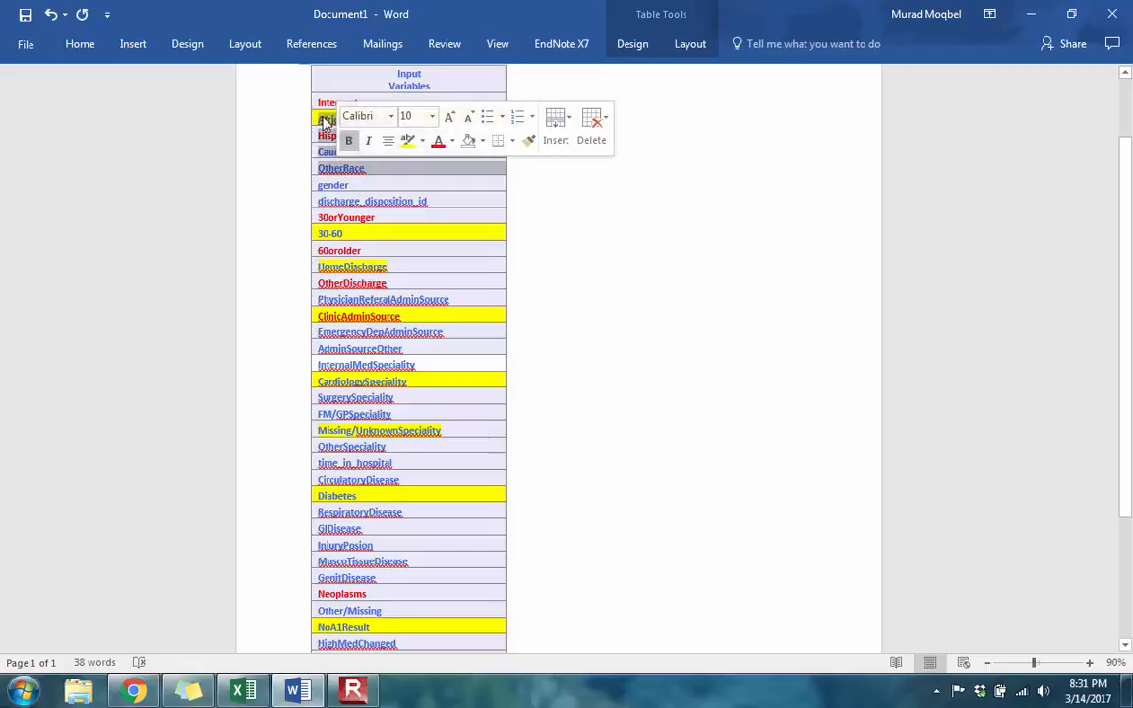
click(322, 118)
drag(314, 119, 321, 170)
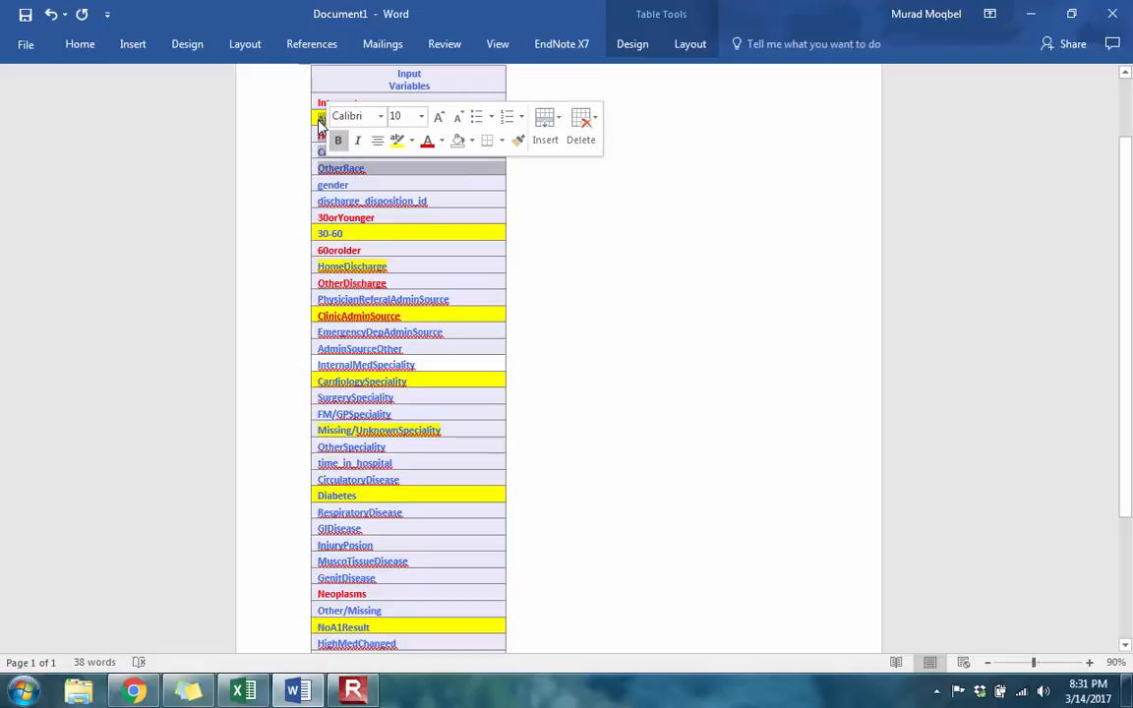
click(320, 120)
double_click(346, 118)
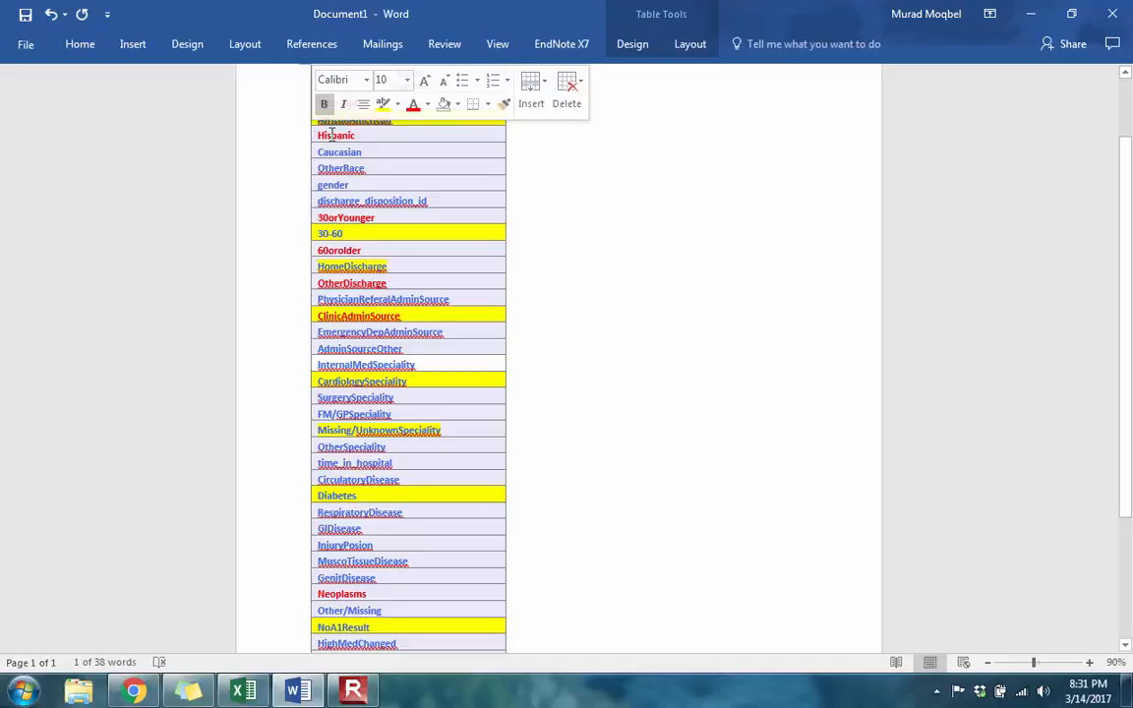
click(362, 135)
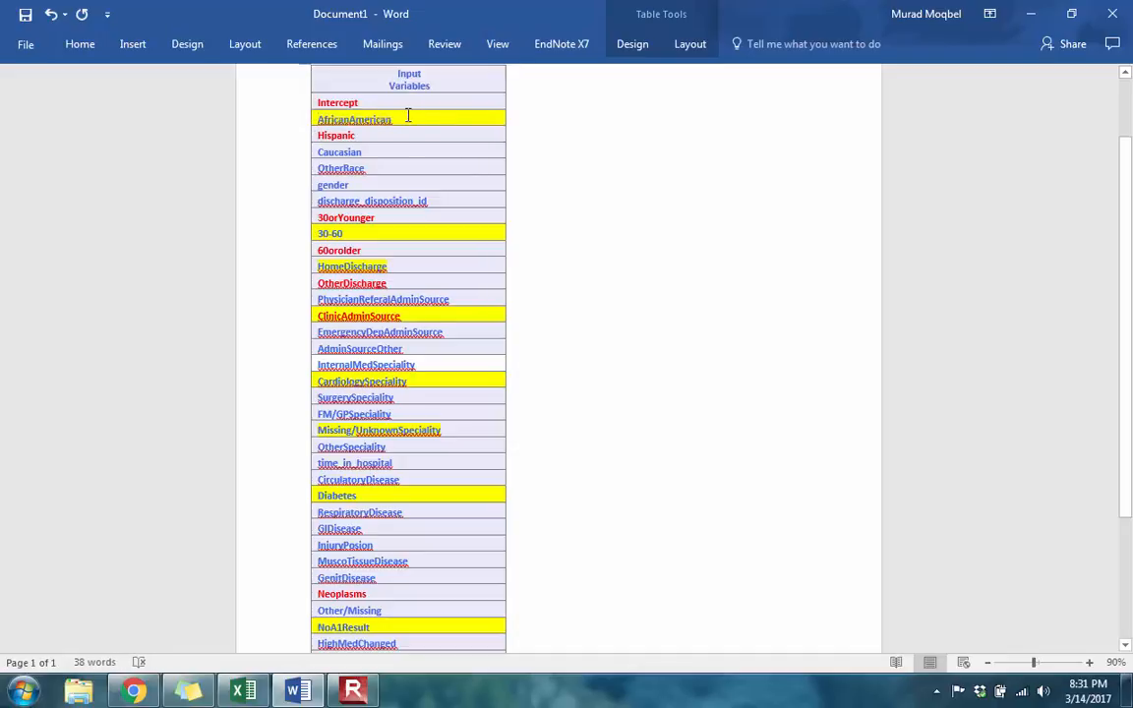
click(317, 119)
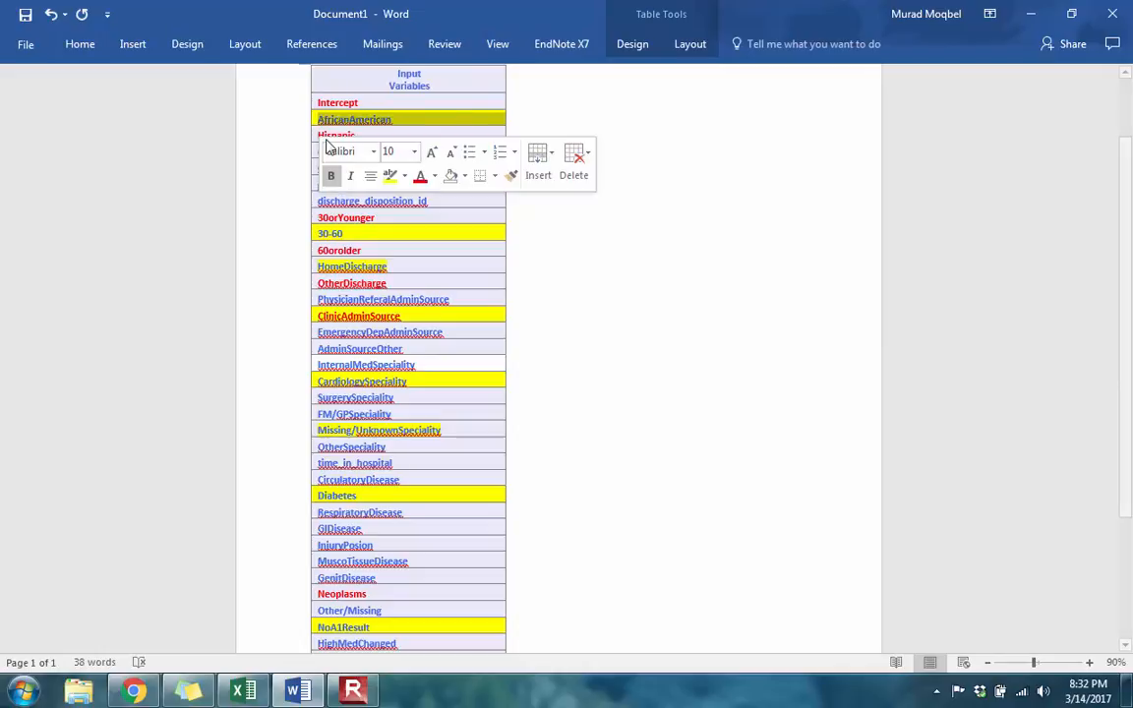
click(334, 135)
drag(333, 130, 347, 169)
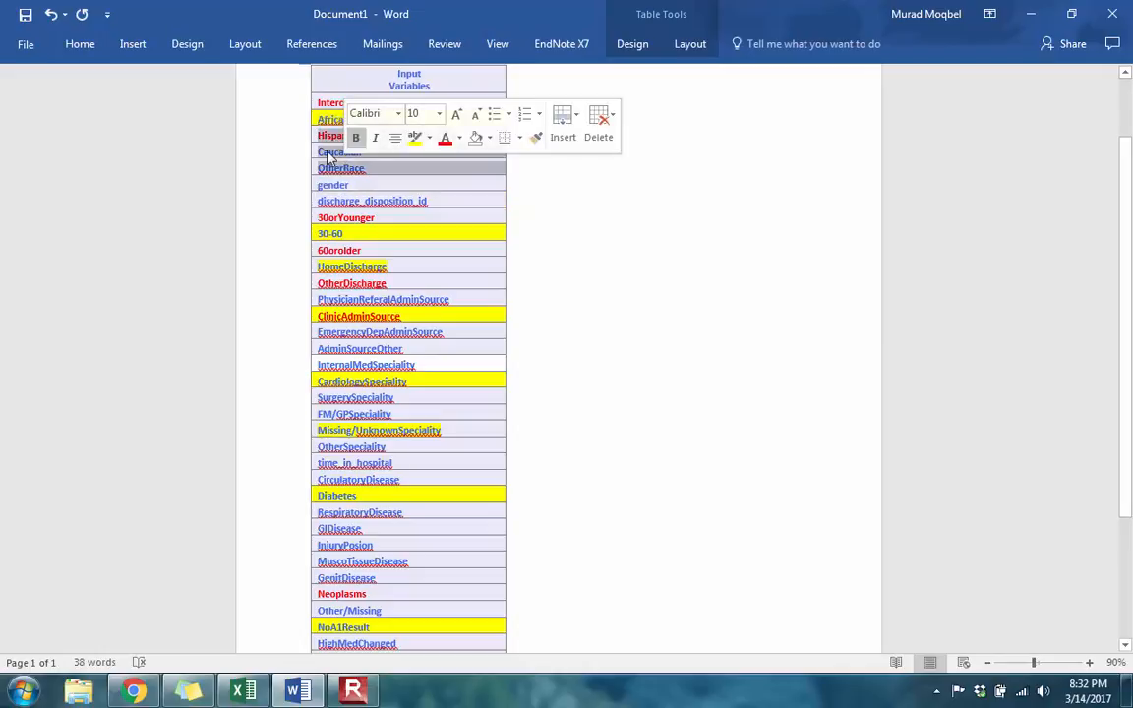
click(383, 150)
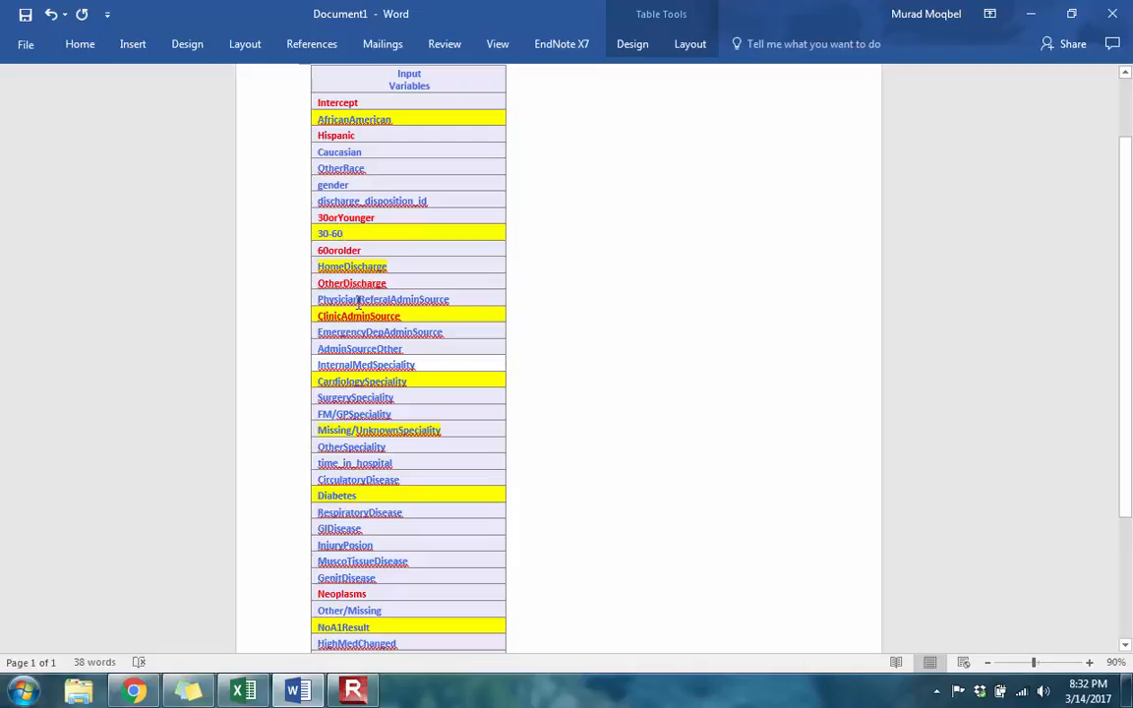
scroll(344, 321, down, 5)
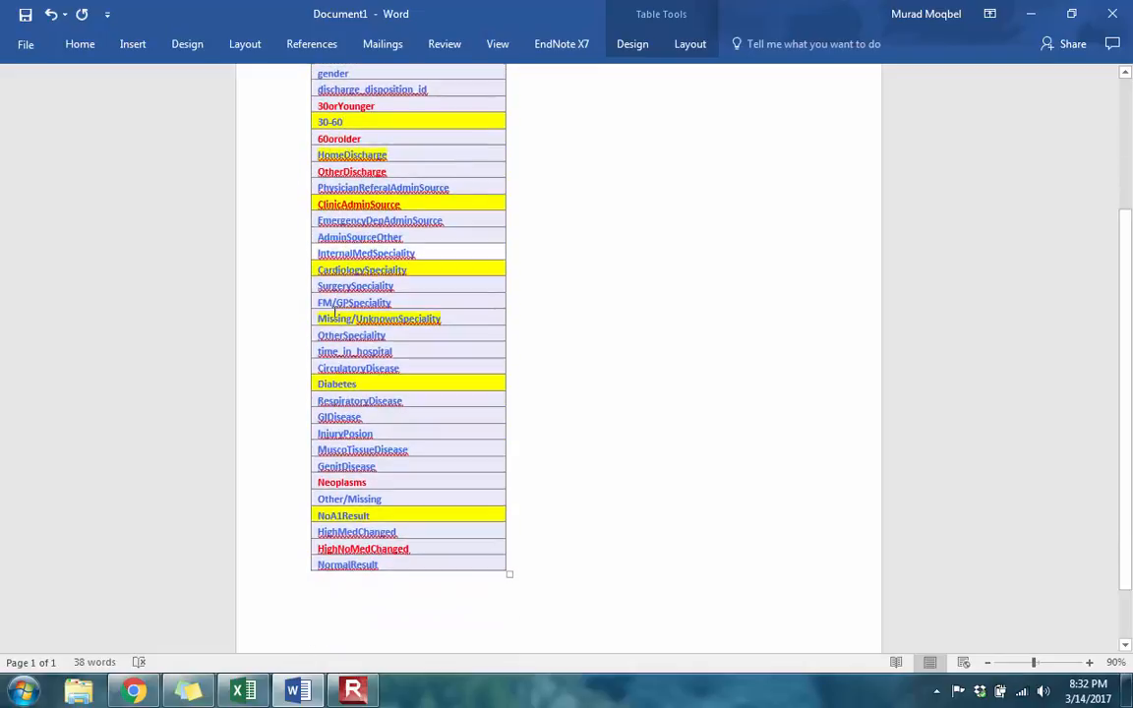
scroll(335, 317, down, 1)
scroll(330, 335, up, 5)
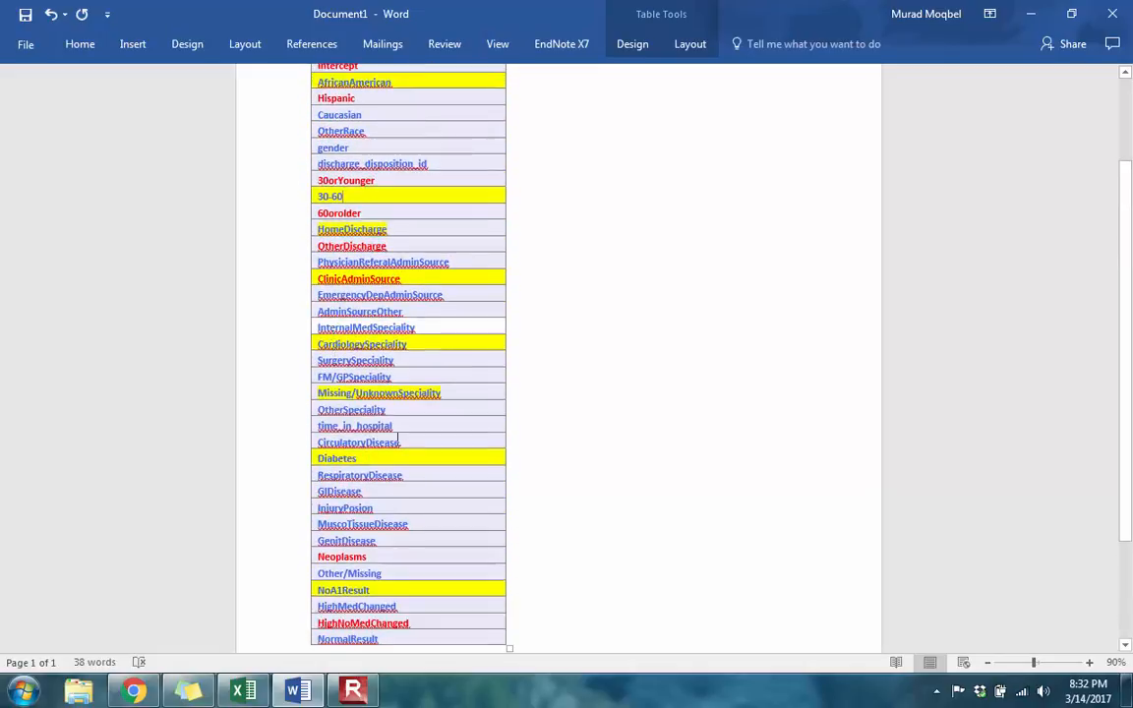
Switch to the Abby Team Data Sample workbook in Excel and view the last data columns of Sheet1
click(244, 691)
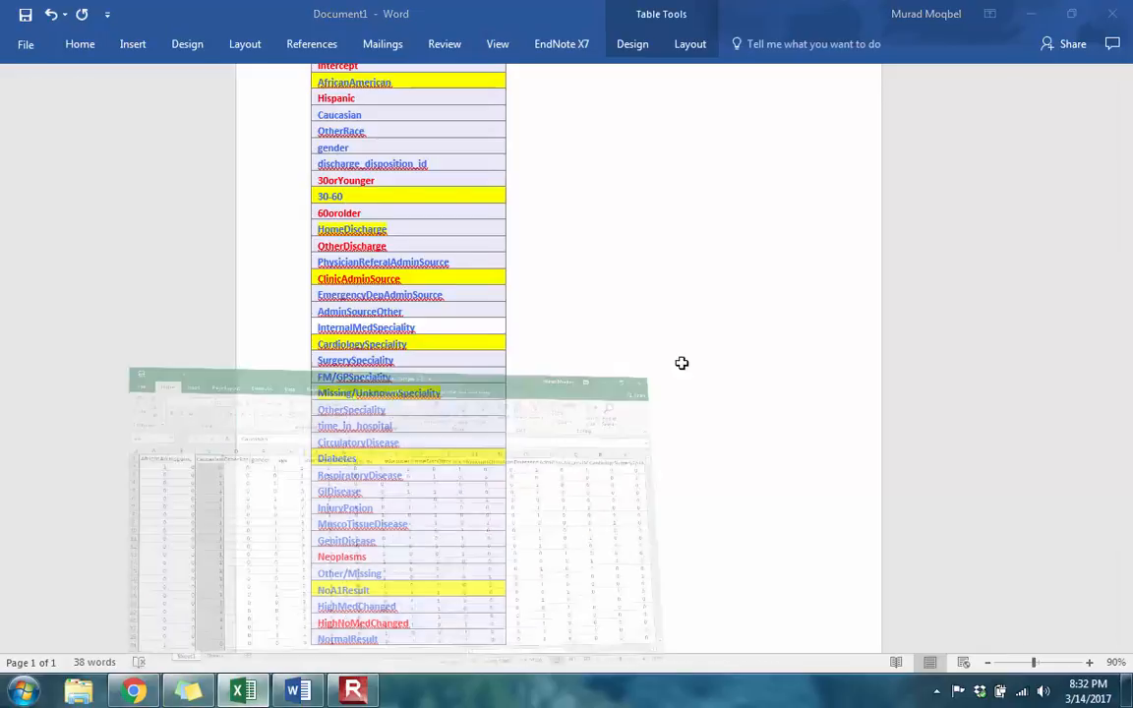
scroll(599, 298, down, 1)
scroll(599, 298, up, 1)
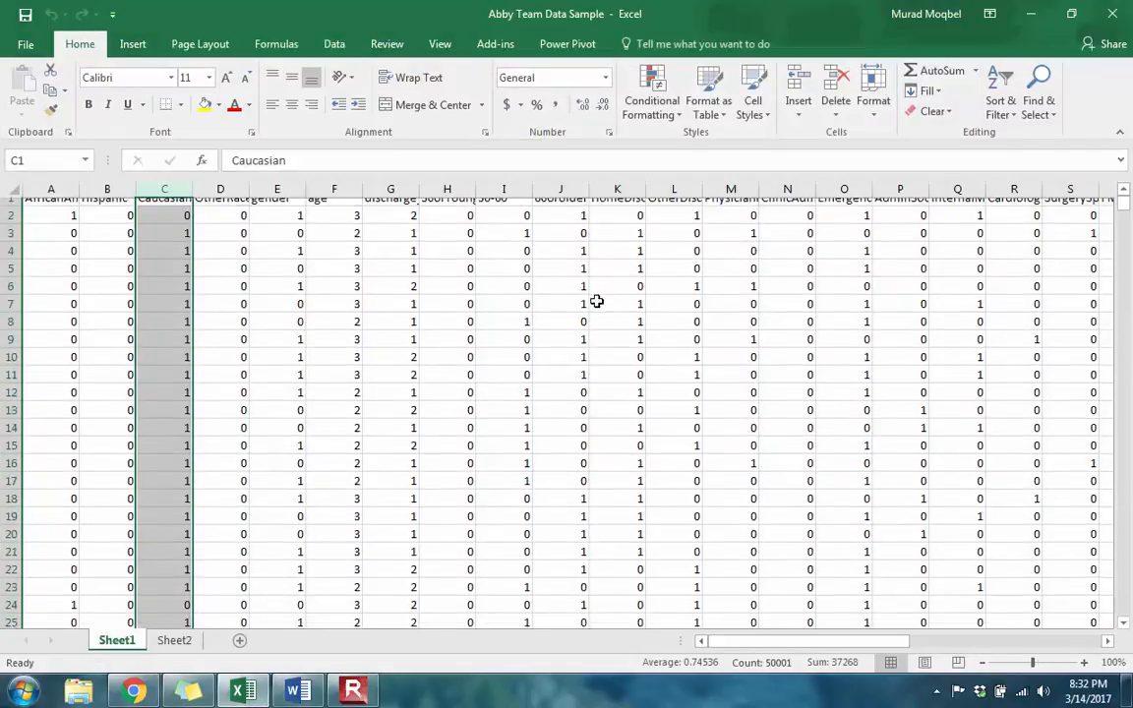
click(593, 315)
drag(784, 645, 1024, 658)
click(977, 457)
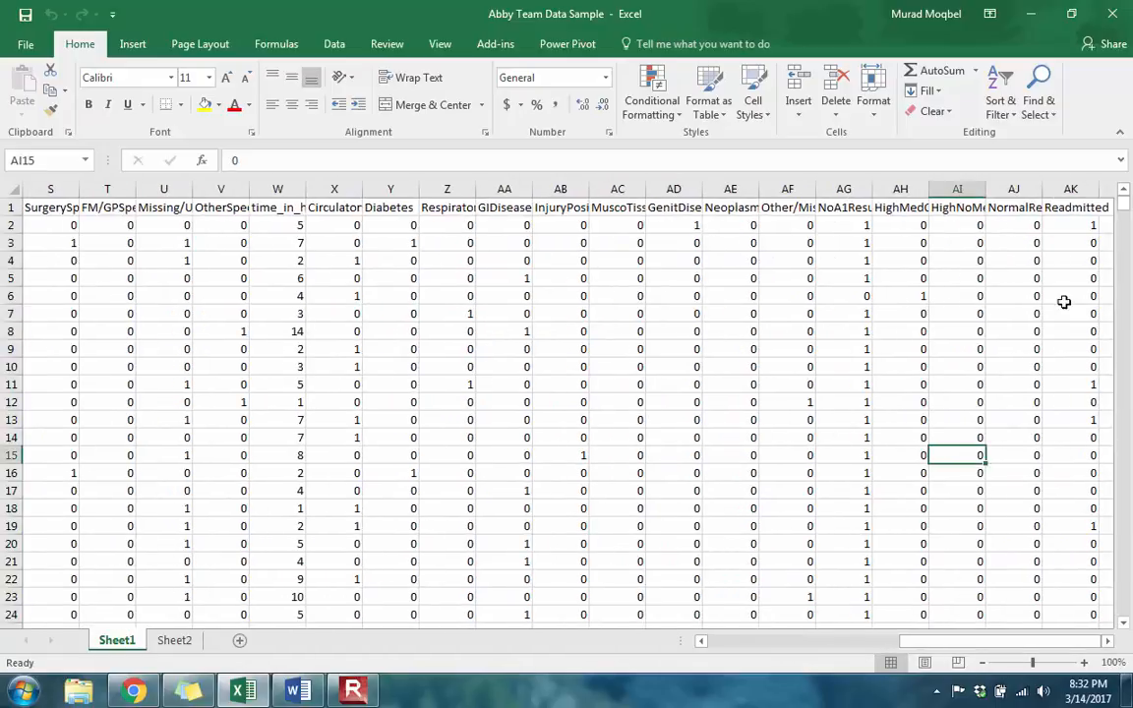
Examine the values of the Readmitted outcome in column AK and return to the first columns of Sheet1
click(1072, 190)
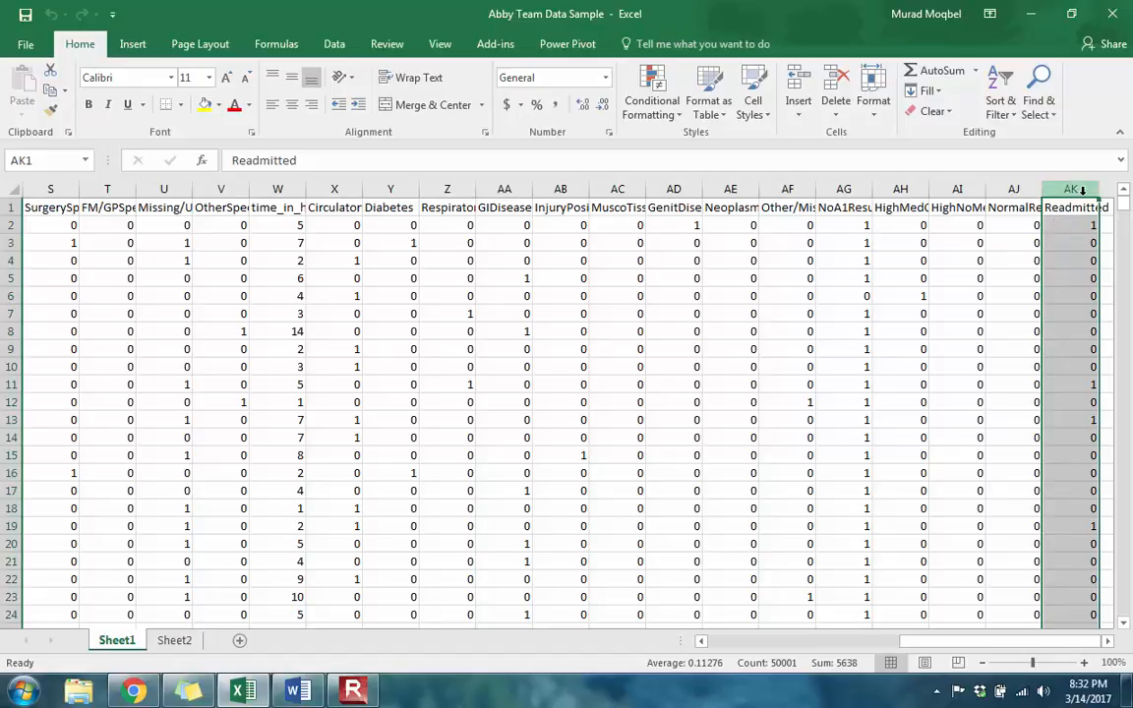
click(1077, 209)
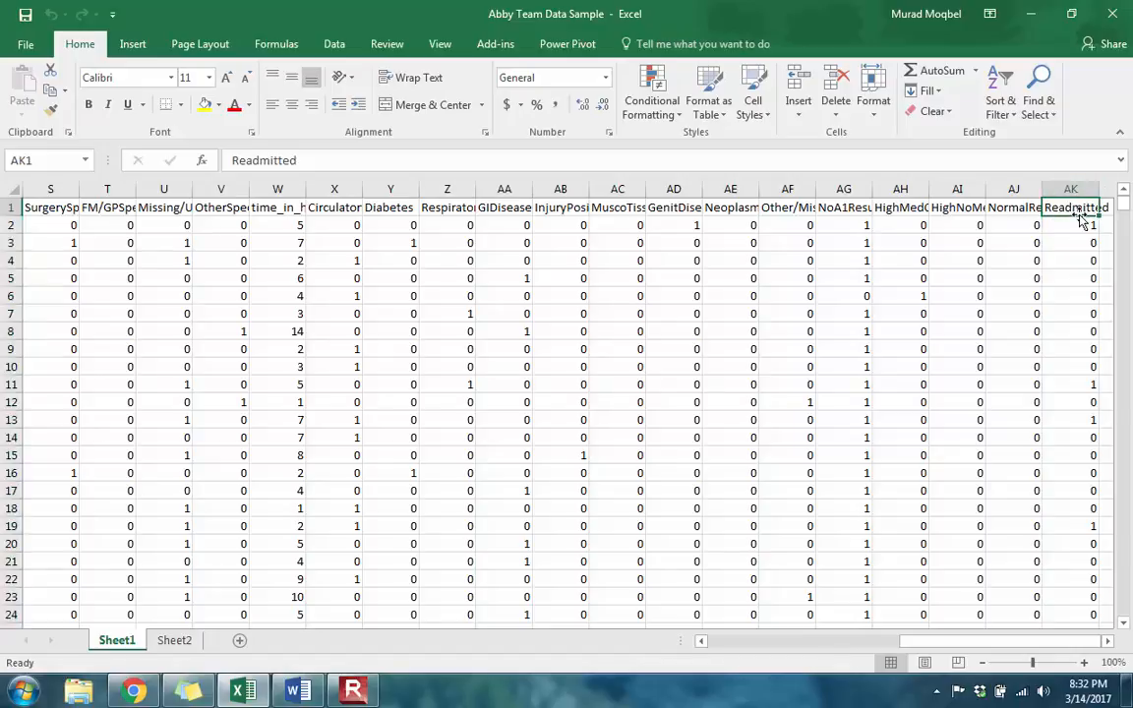
click(1078, 228)
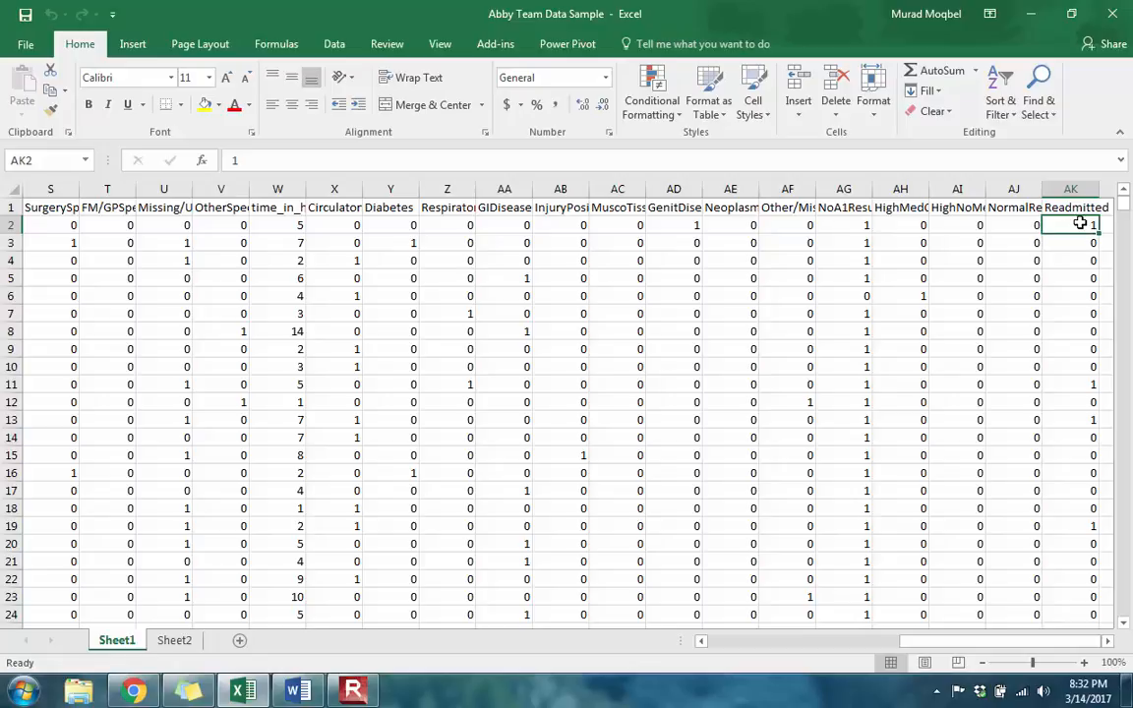
drag(1083, 245, 1073, 309)
click(1082, 225)
click(1071, 189)
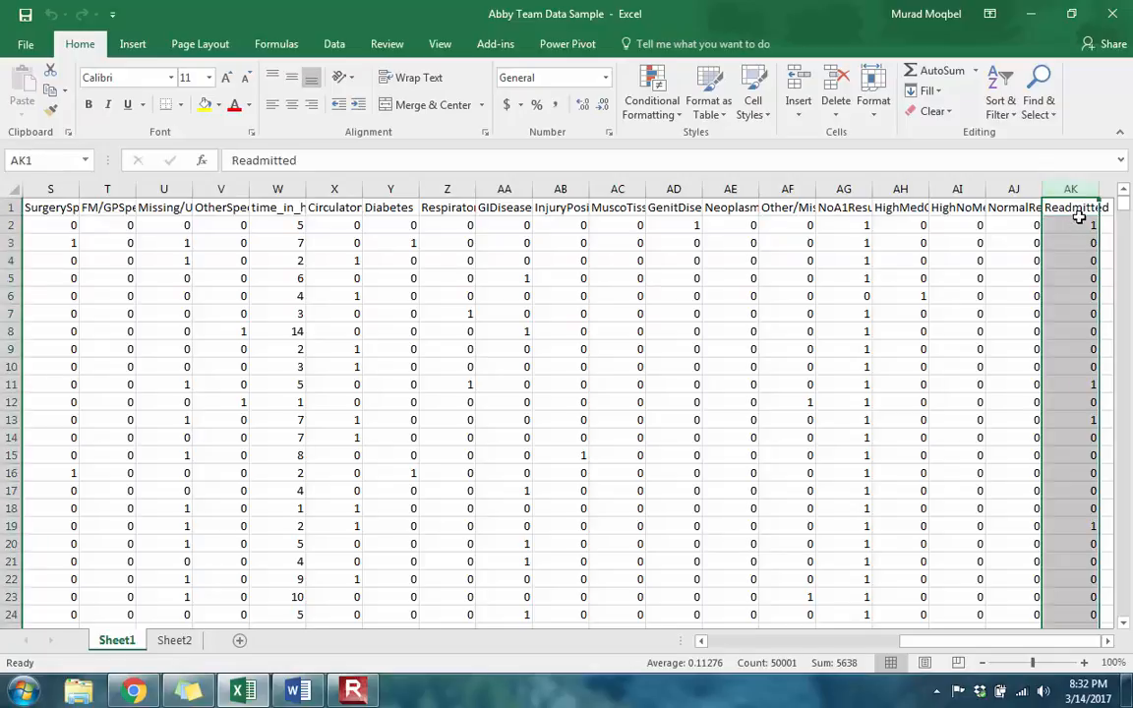
click(1086, 225)
click(1075, 187)
click(1077, 188)
click(905, 262)
drag(1023, 645, 789, 663)
mouse_move(725, 642)
mouse_down()
mouse_move(944, 649)
mouse_move(728, 644)
mouse_up()
click(346, 346)
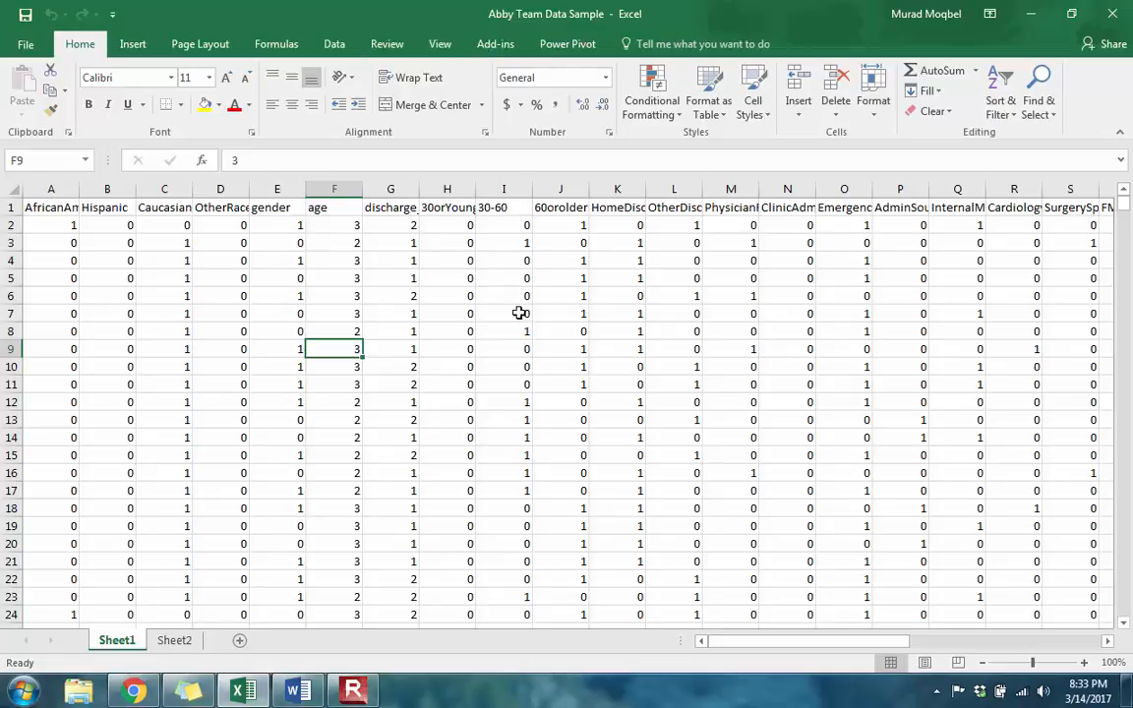
View the add-ins section of the Excel options and choose COM Add-ins as the type to manage
click(30, 46)
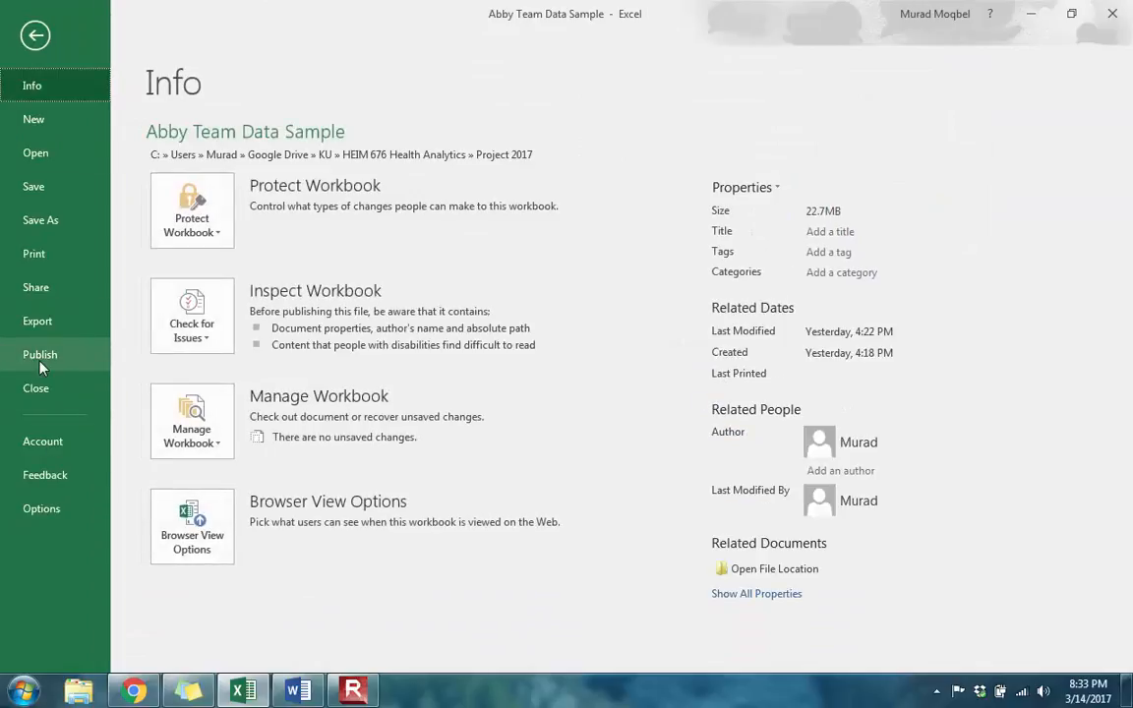
click(43, 441)
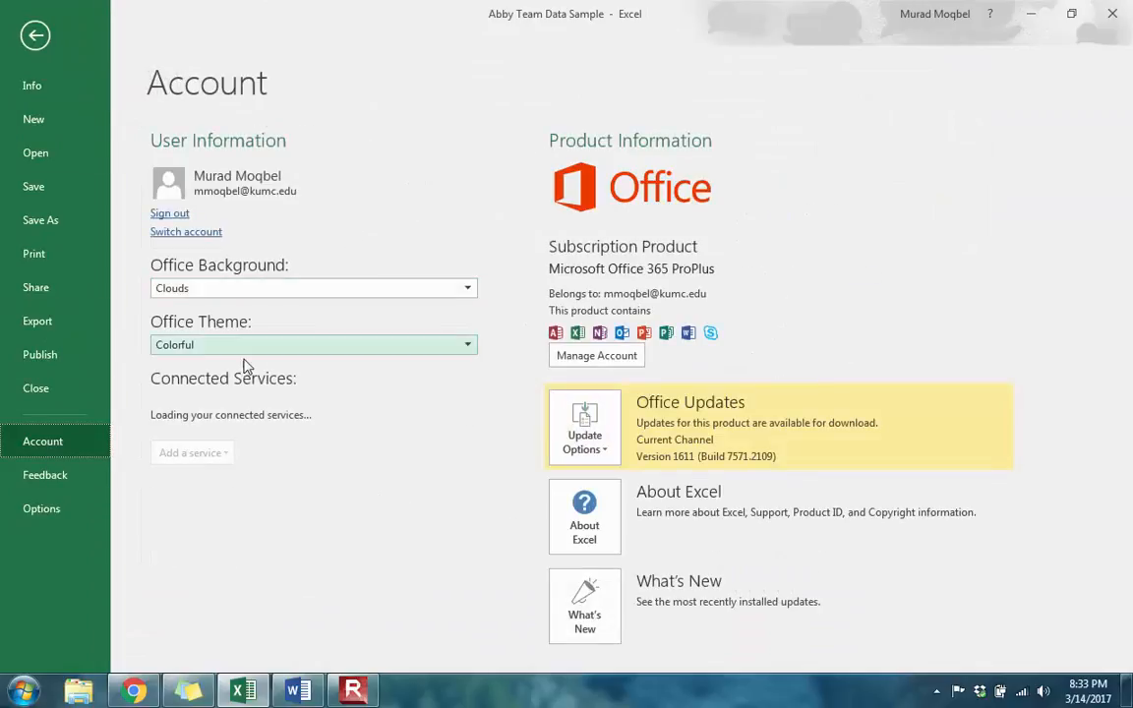
click(41, 508)
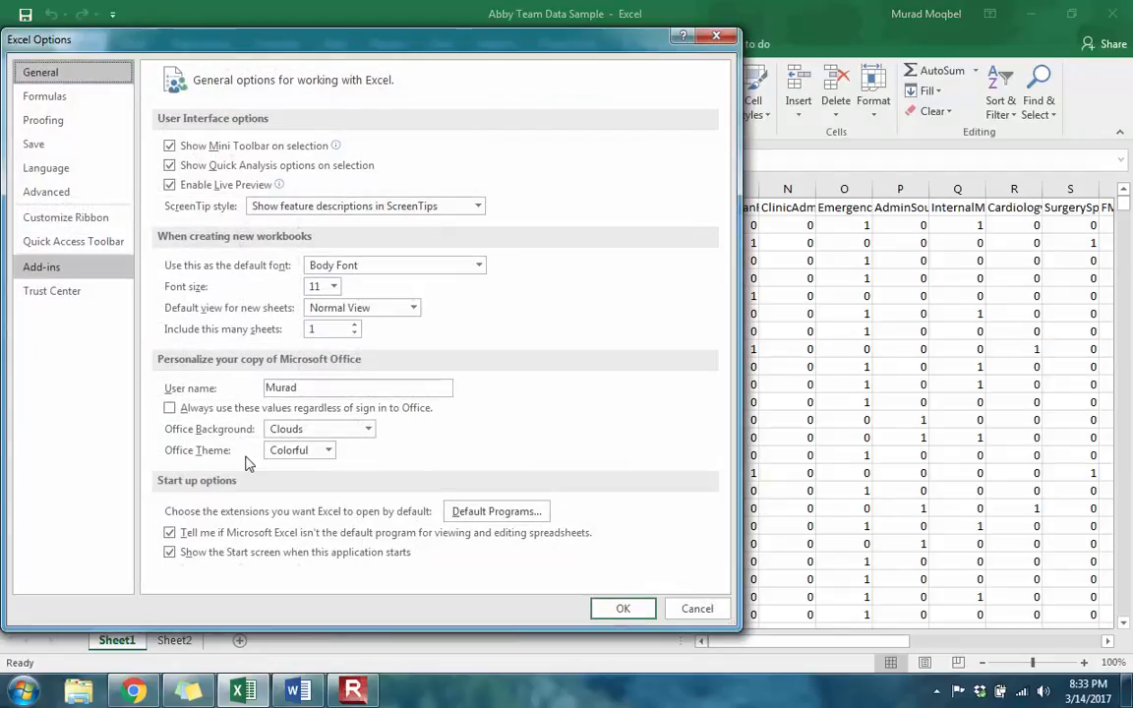
click(291, 580)
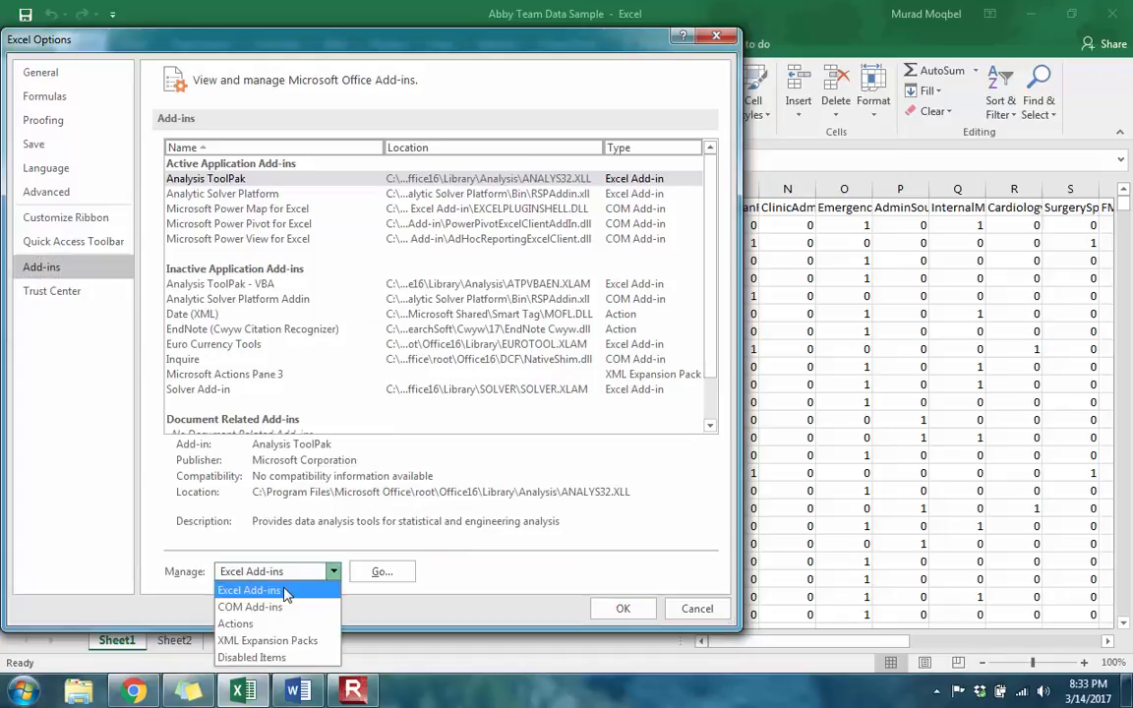
click(252, 607)
click(622, 610)
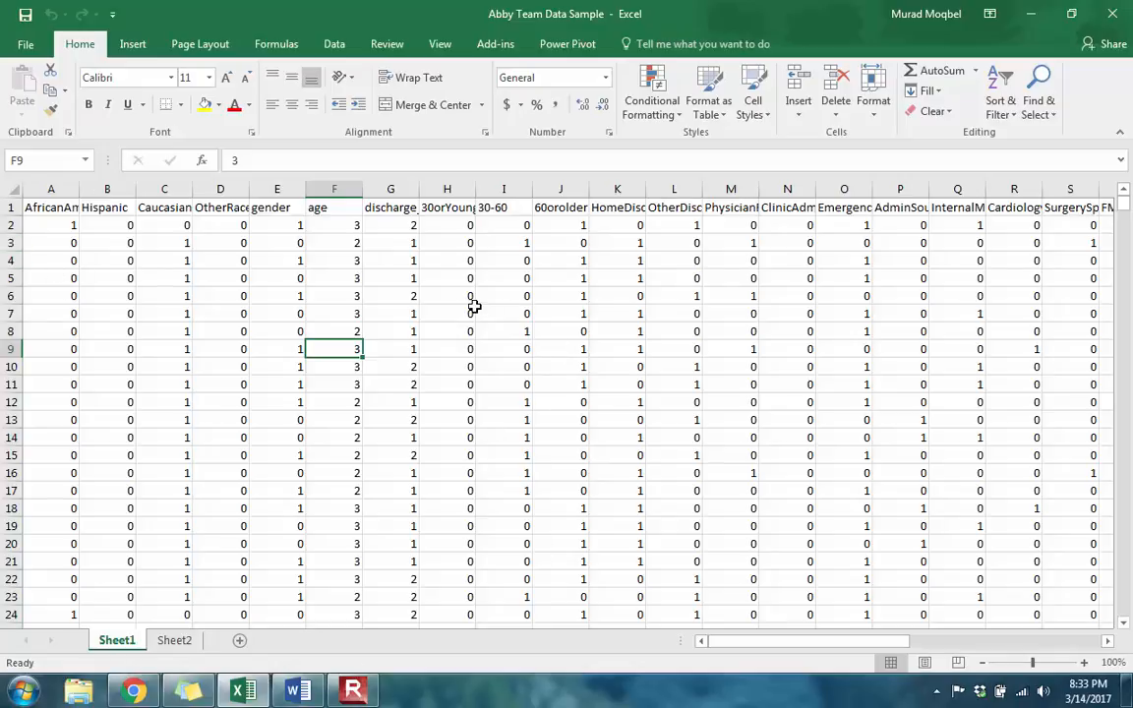
click(525, 315)
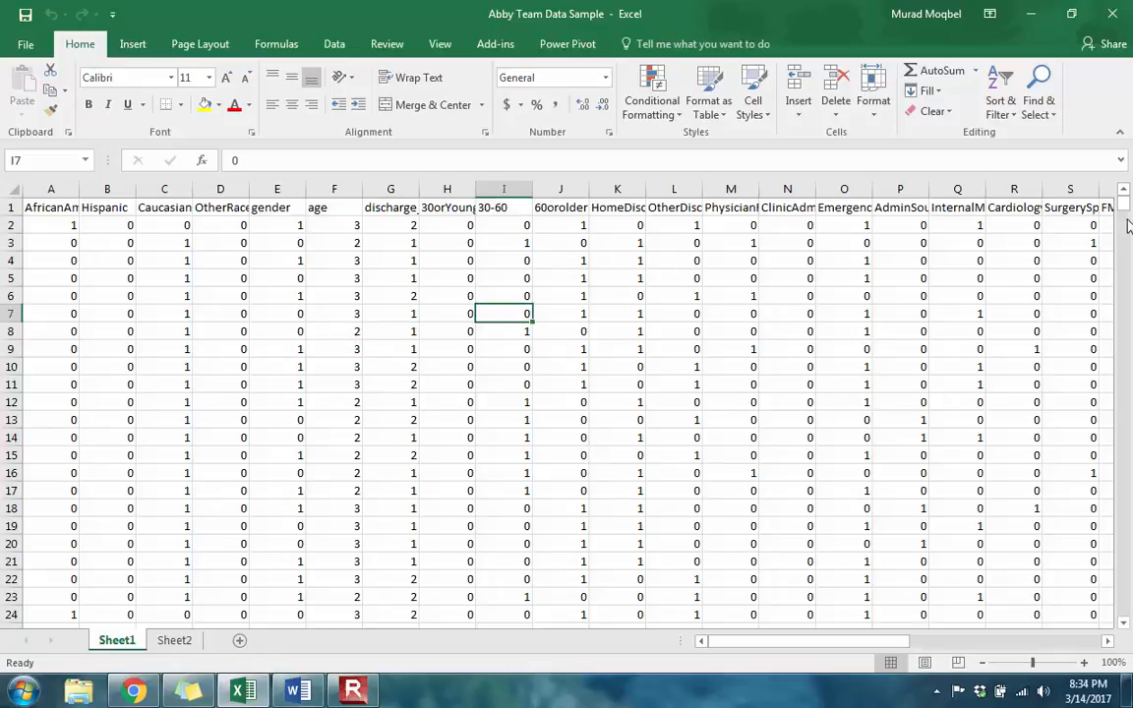
drag(1128, 213, 1120, 196)
click(854, 280)
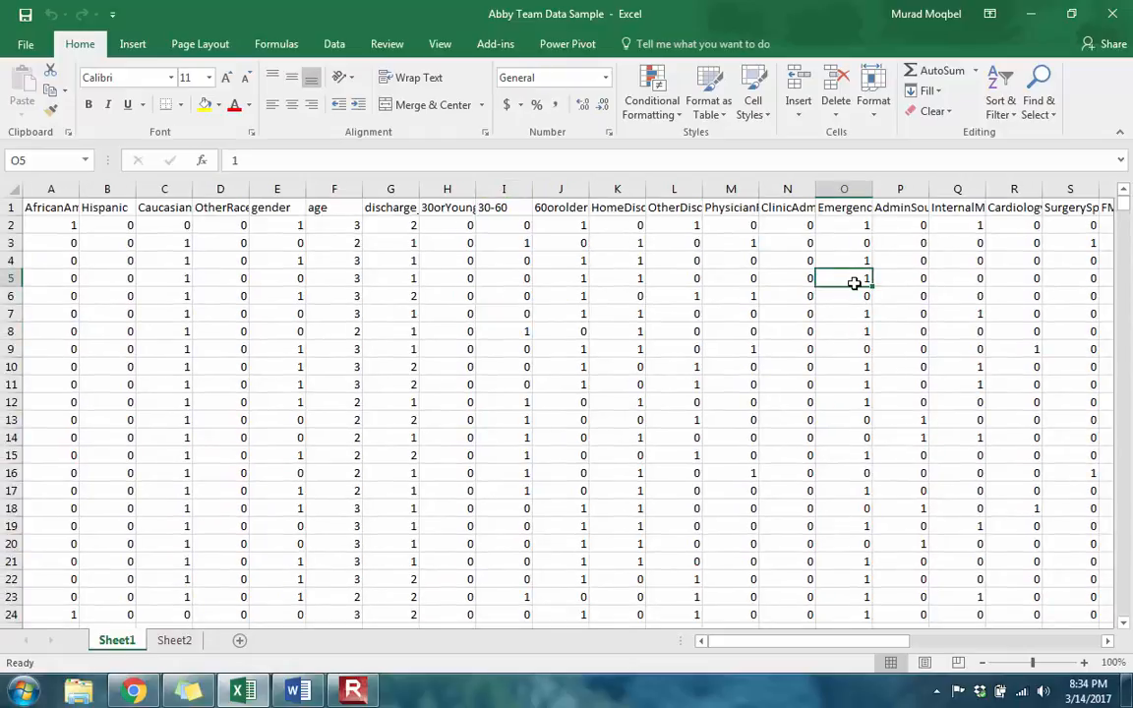
click(695, 262)
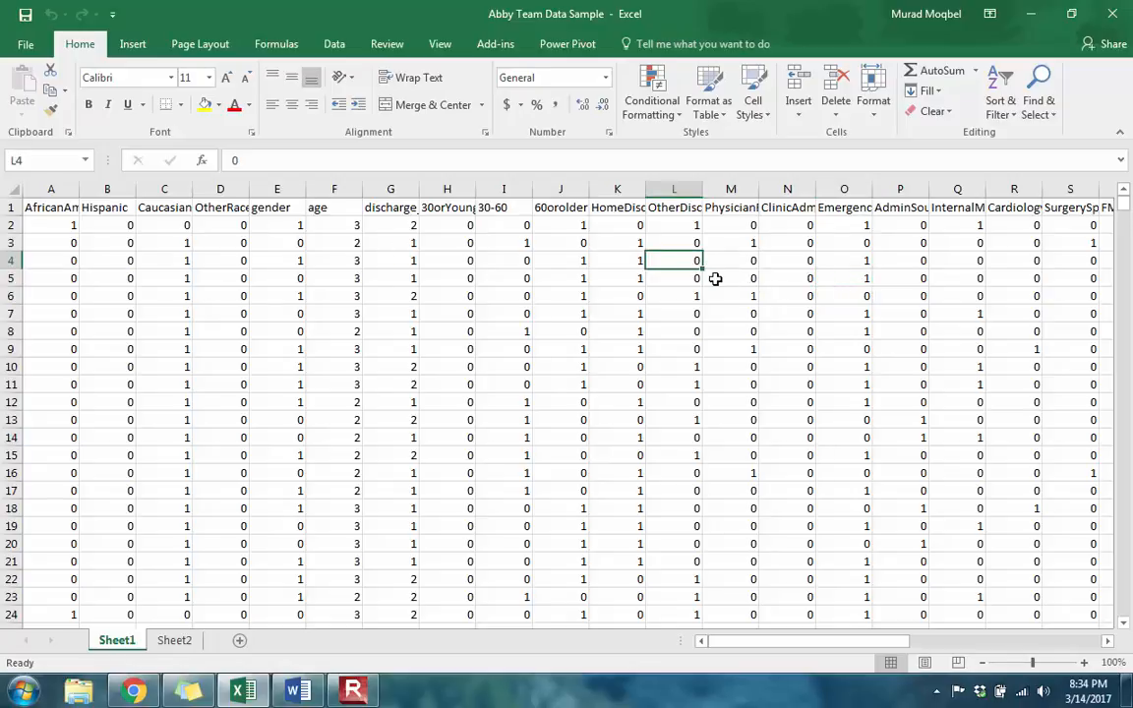
click(616, 243)
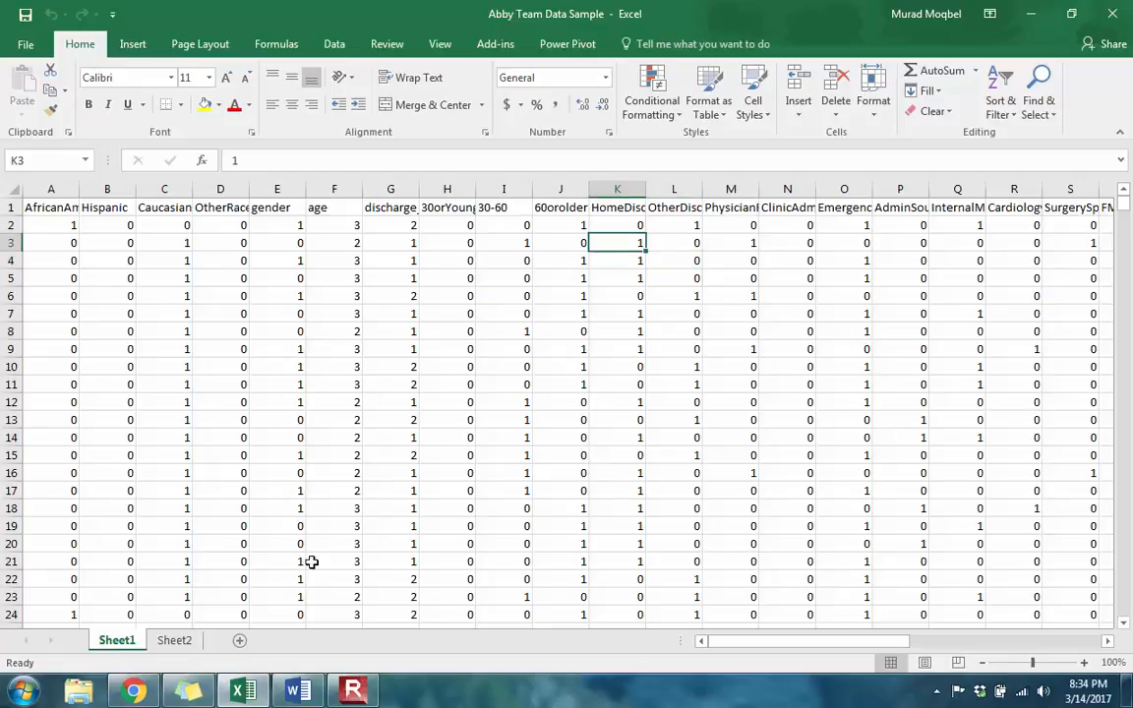
click(234, 694)
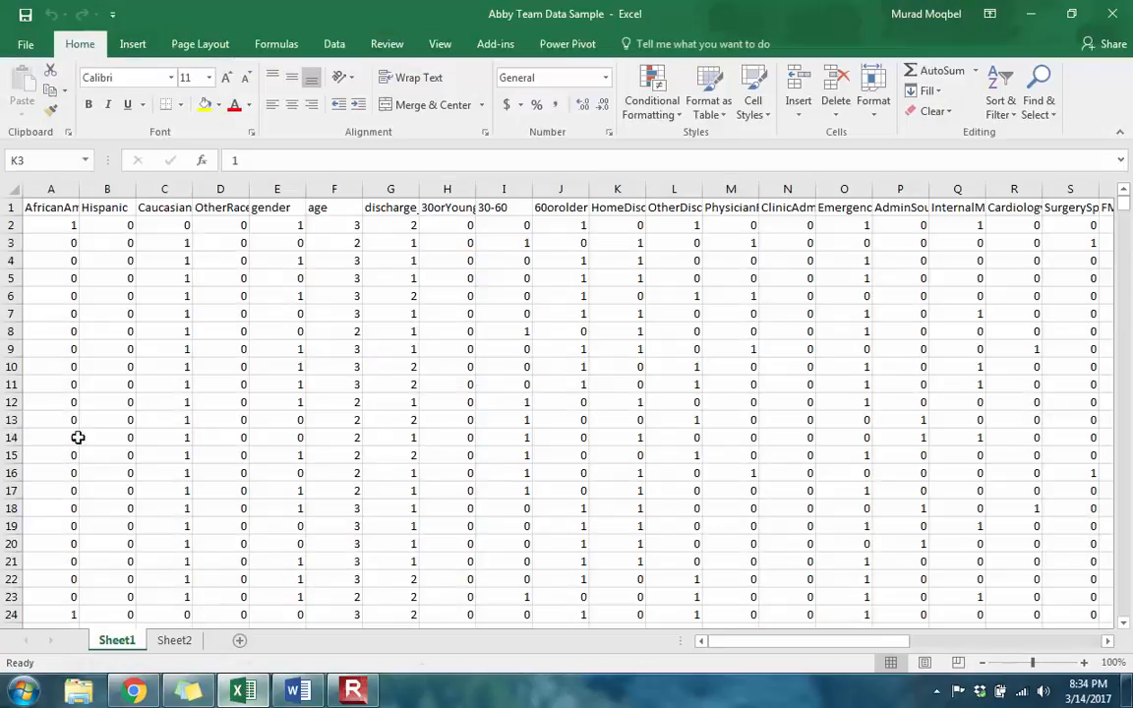
Enable the Analytic Solver Platform Addin among the COM add-ins and view the XLMiner classification methods
click(26, 44)
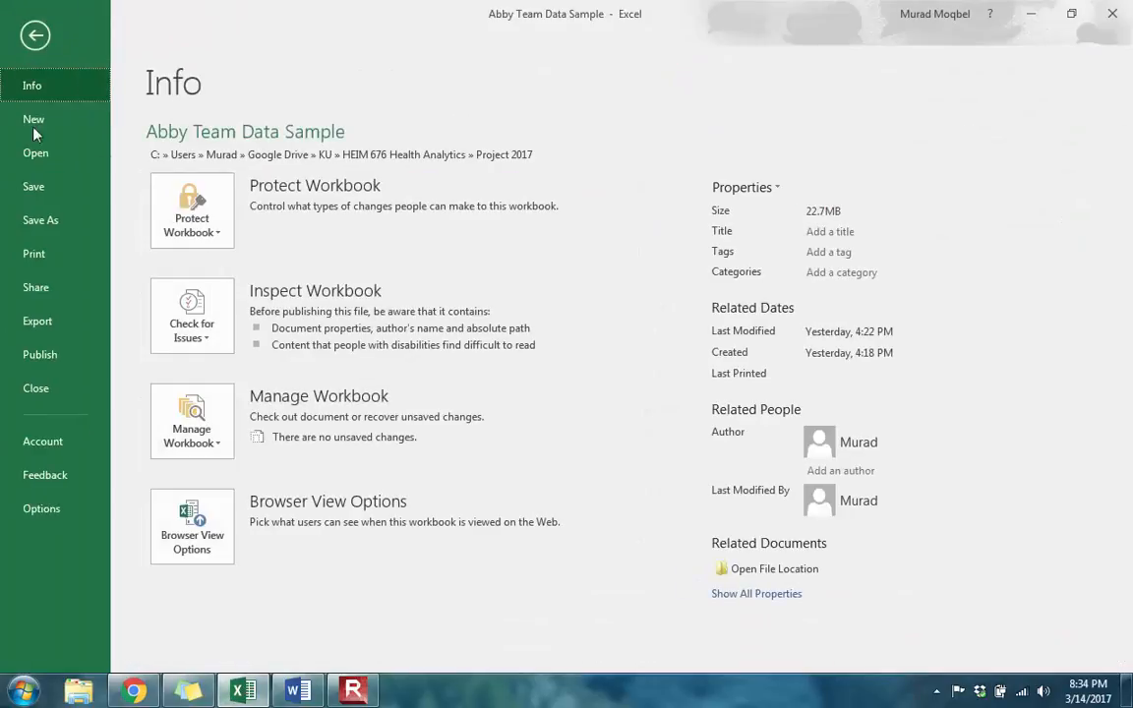
click(35, 506)
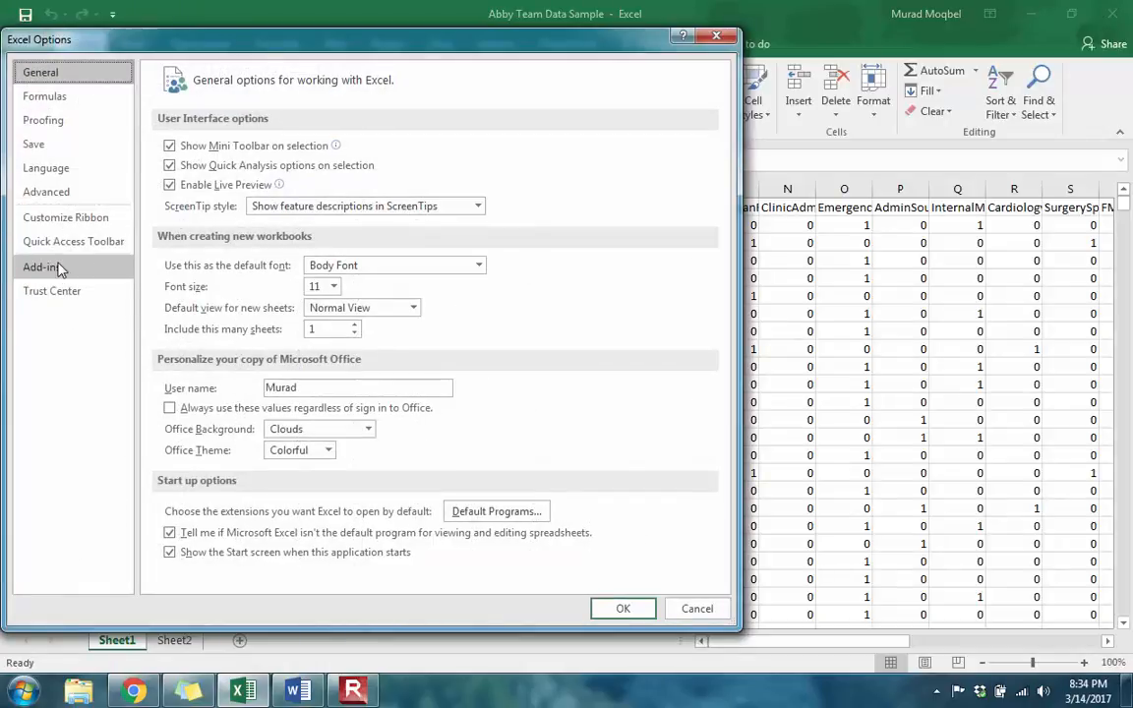
click(54, 268)
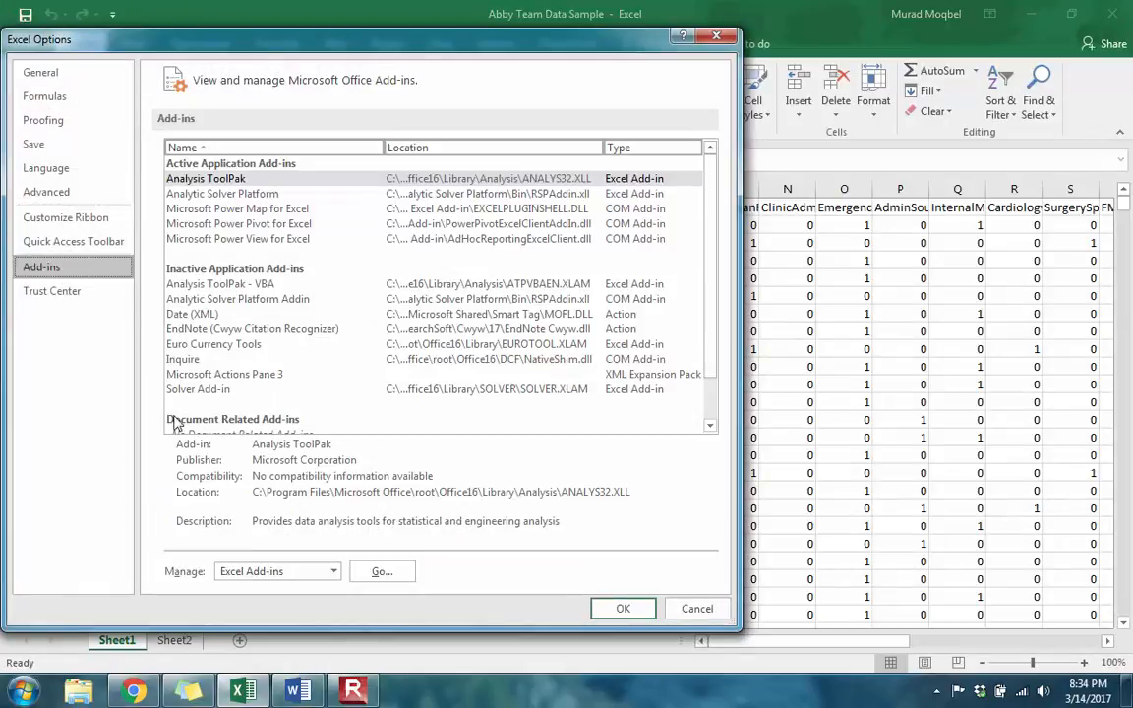
click(329, 572)
click(279, 606)
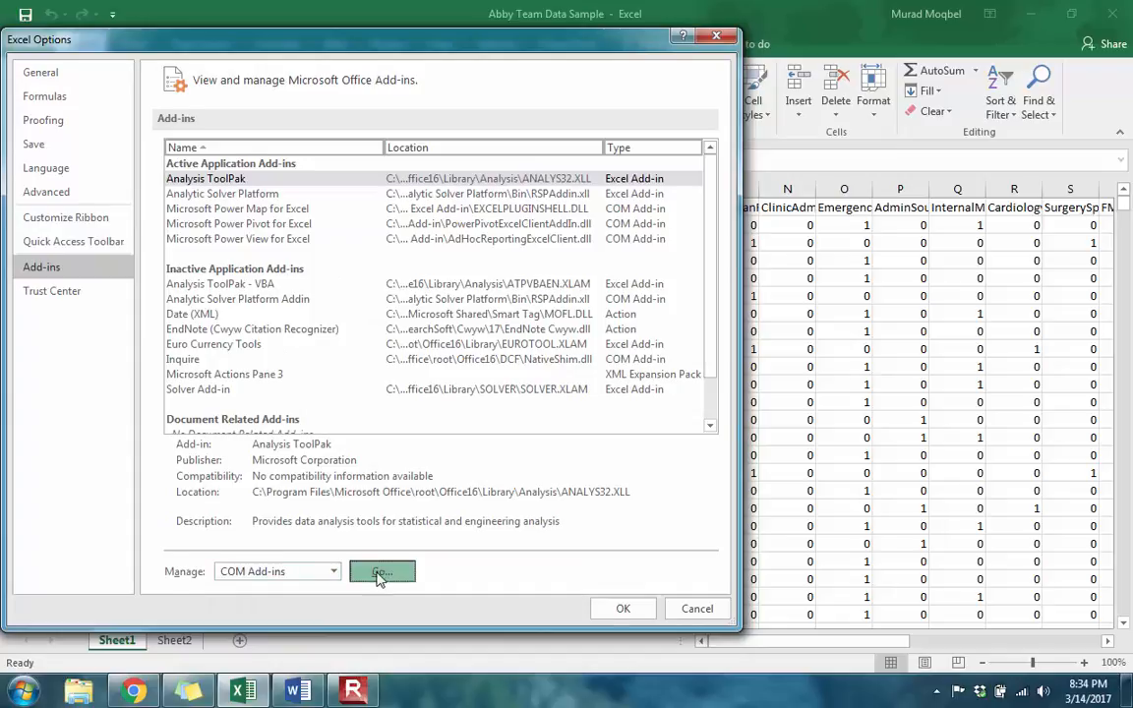
click(378, 576)
click(604, 224)
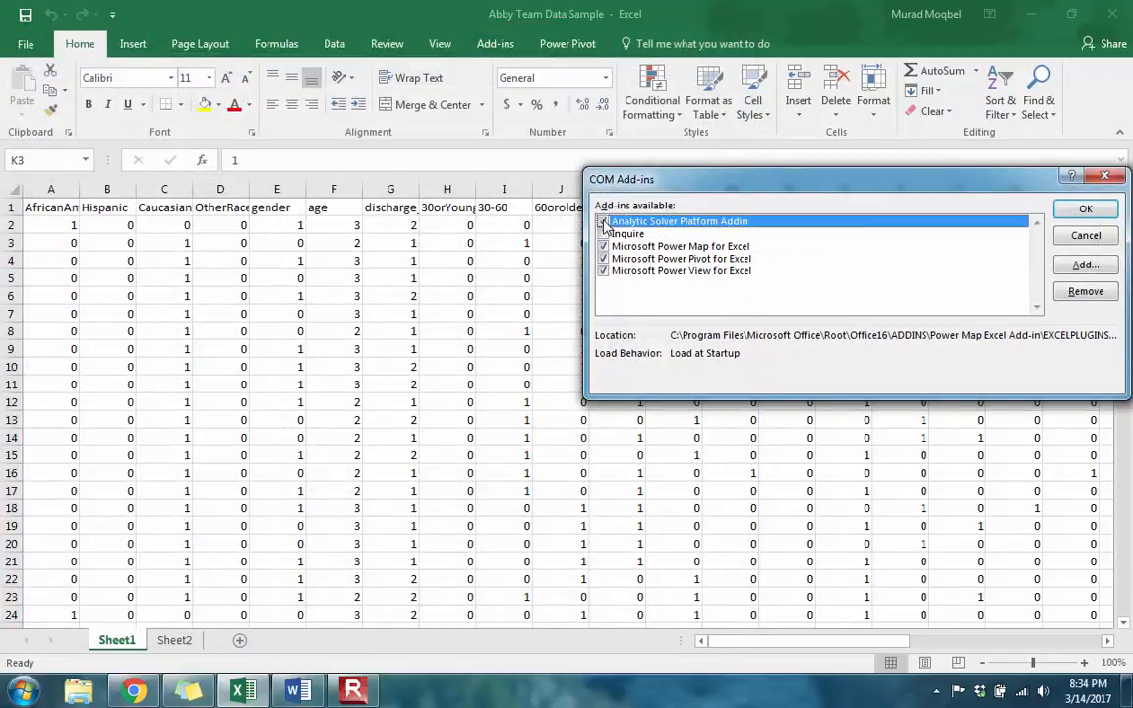
click(1086, 210)
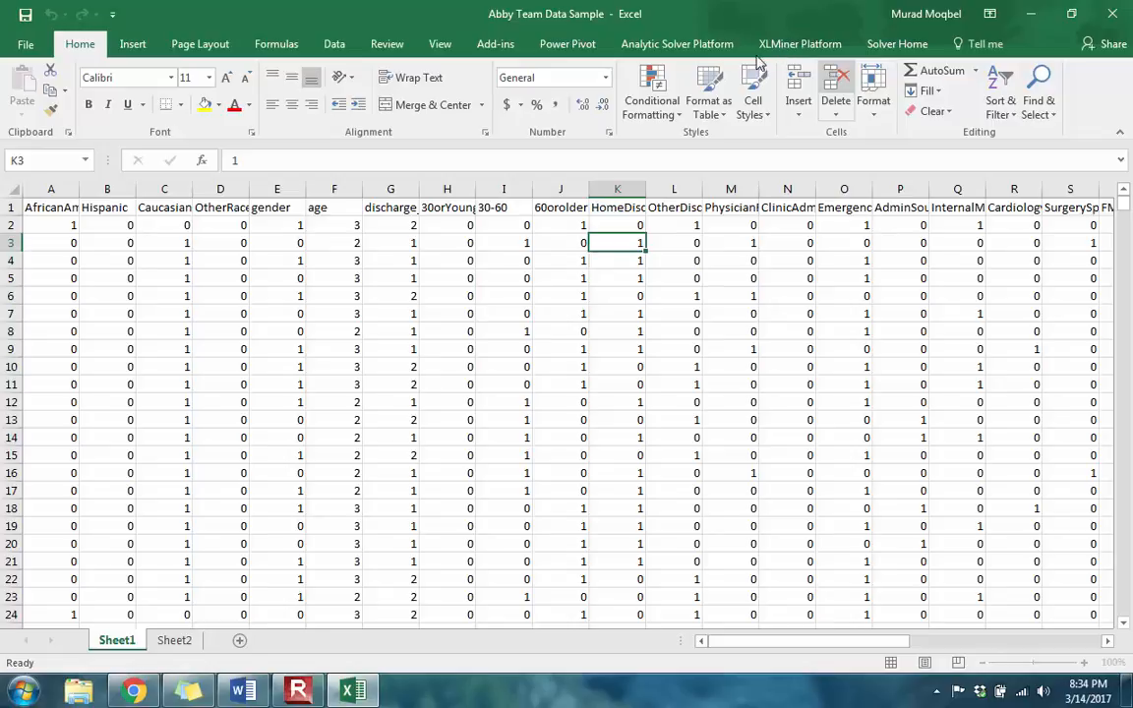
click(806, 48)
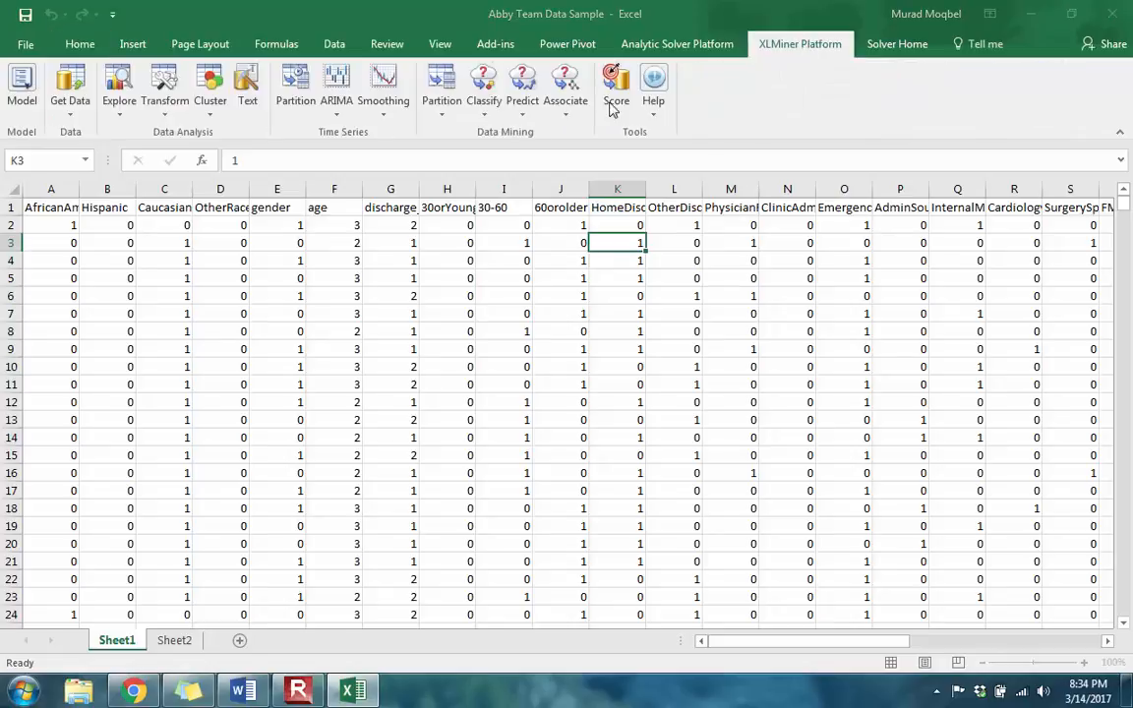
click(484, 113)
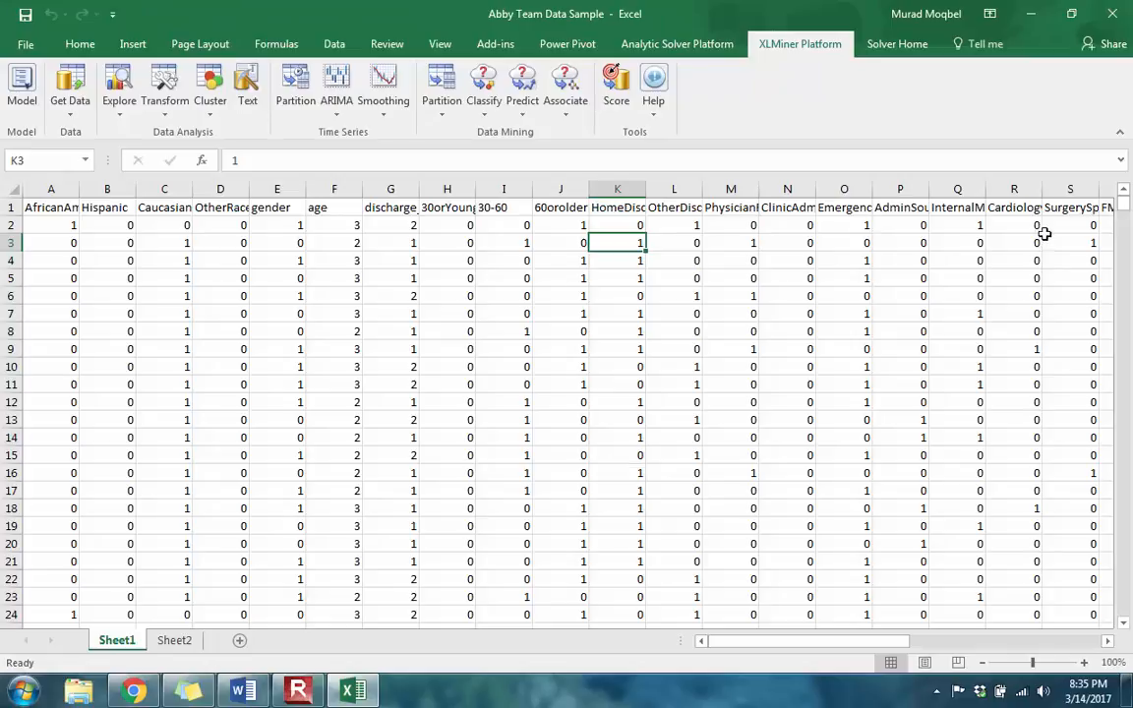
Create a PivotTable on a new worksheet from the Readmitted column AK, with Readmitted as rows and its count as values
drag(855, 647, 1062, 669)
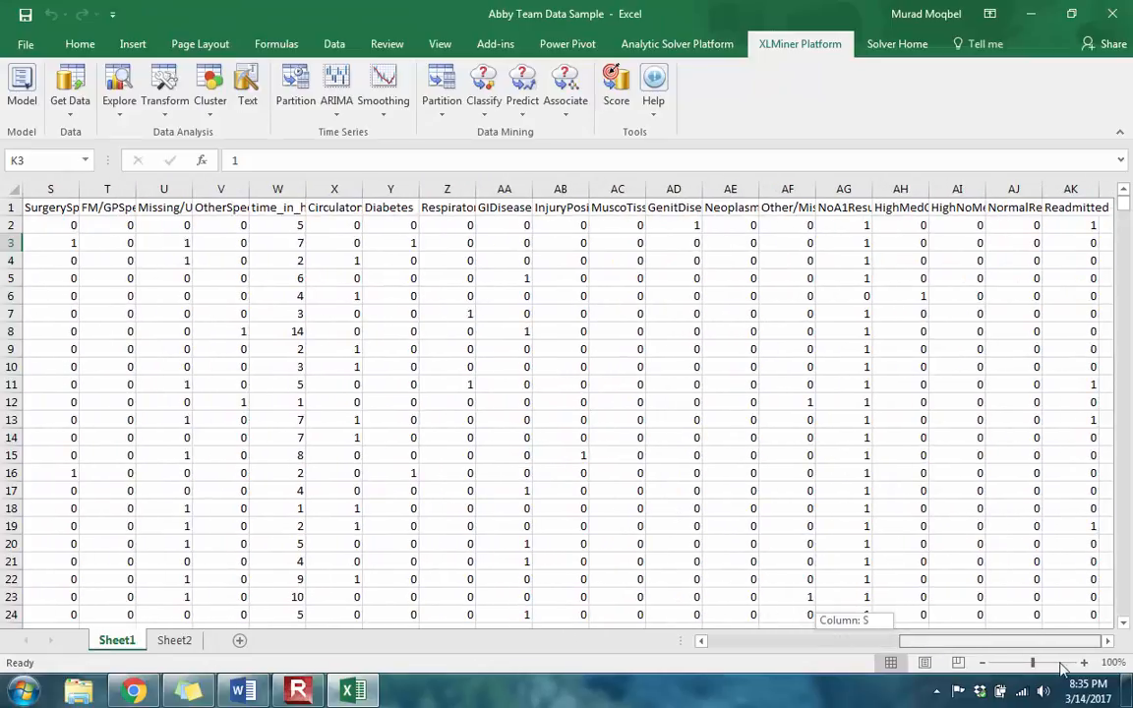
click(1071, 187)
click(133, 45)
click(30, 86)
click(822, 377)
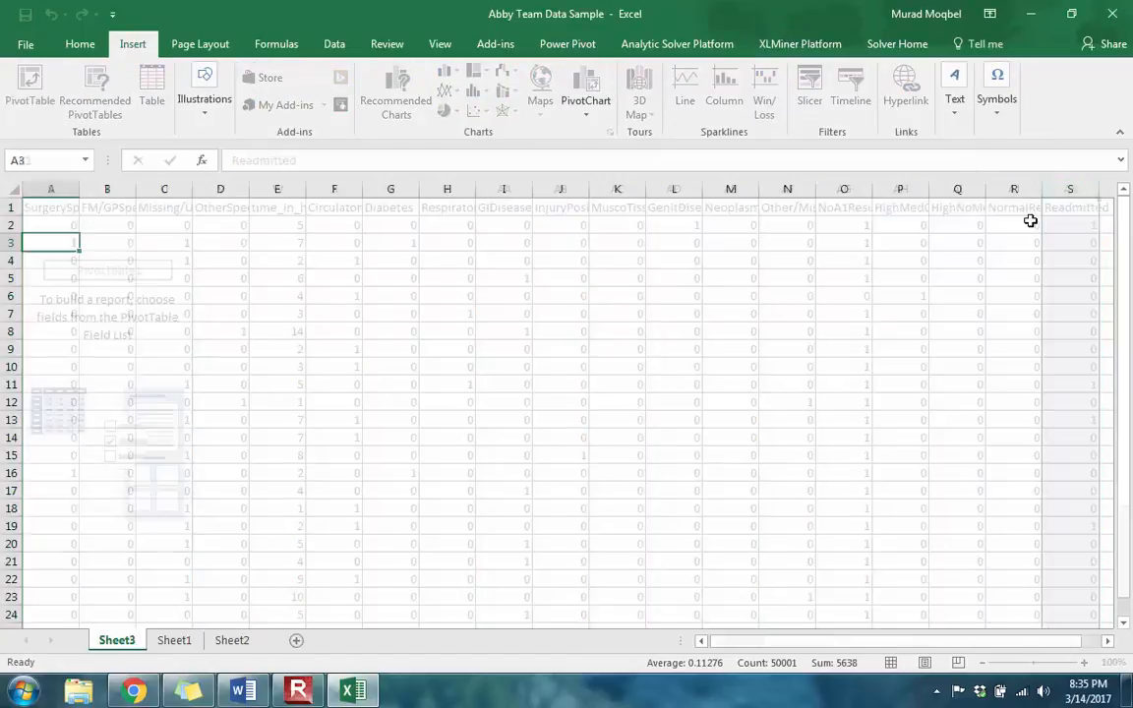
drag(930, 296, 940, 585)
drag(951, 296, 1082, 595)
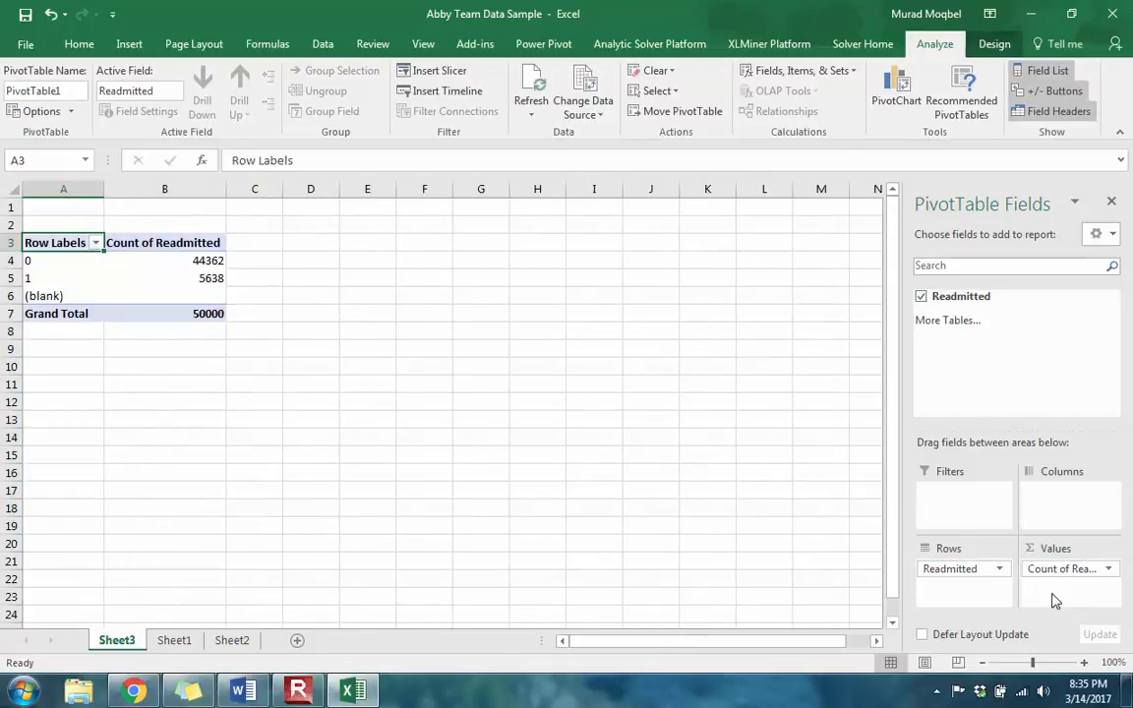
Show the Count of Readmitted values in the PivotTable as % of Column Total
click(1071, 577)
click(974, 617)
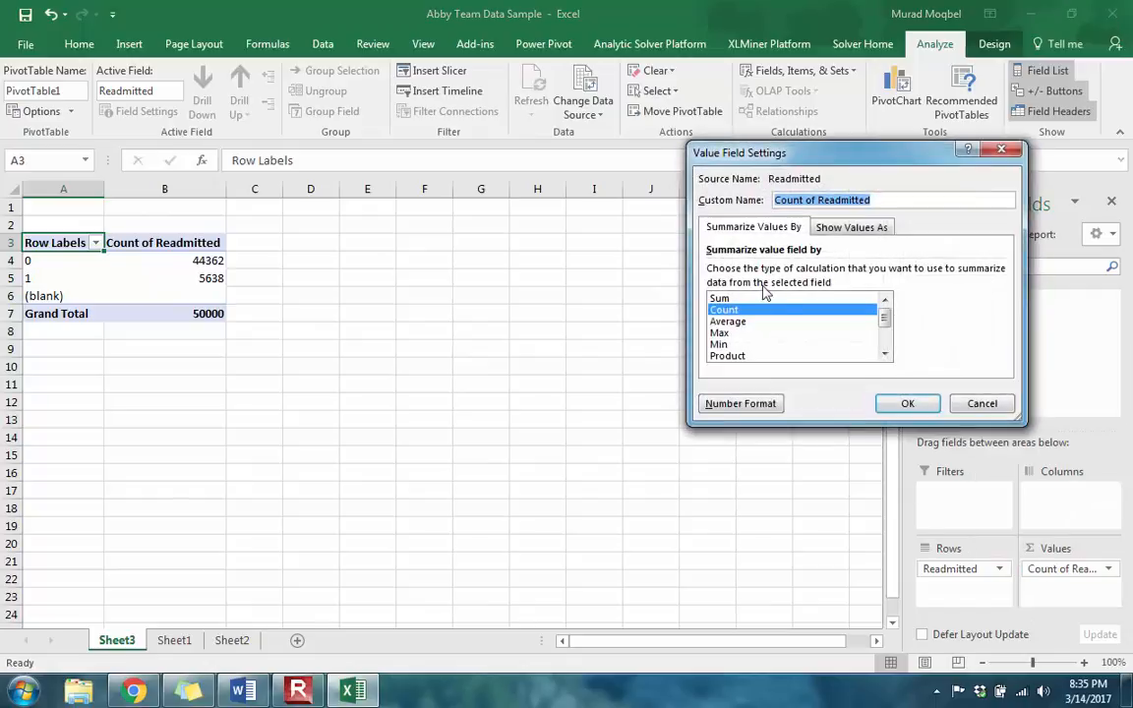
click(852, 227)
click(846, 273)
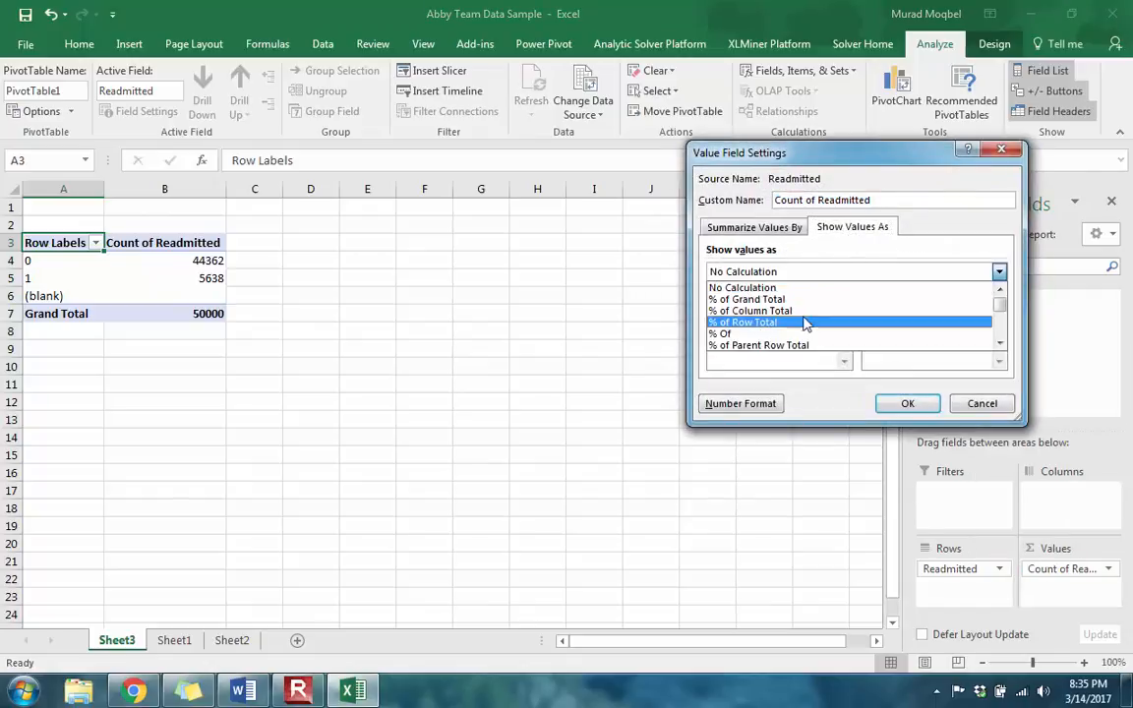
click(802, 311)
click(906, 403)
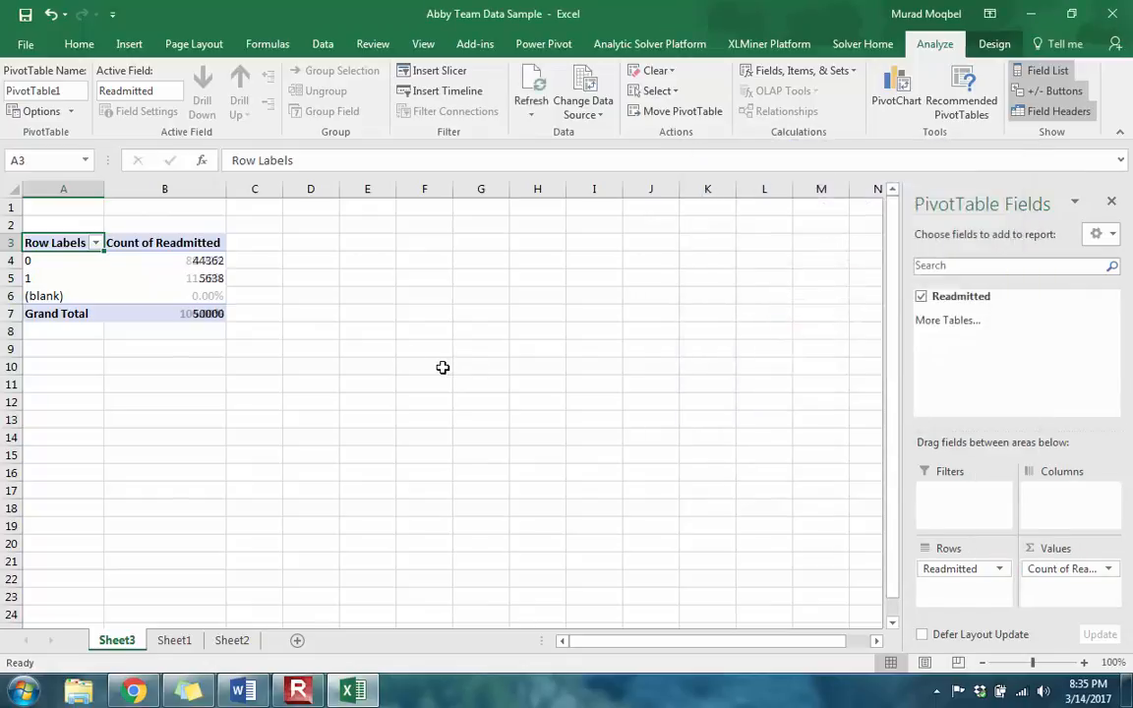
Compare the PivotTable percentages for Readmitted values 0 and 1
click(210, 279)
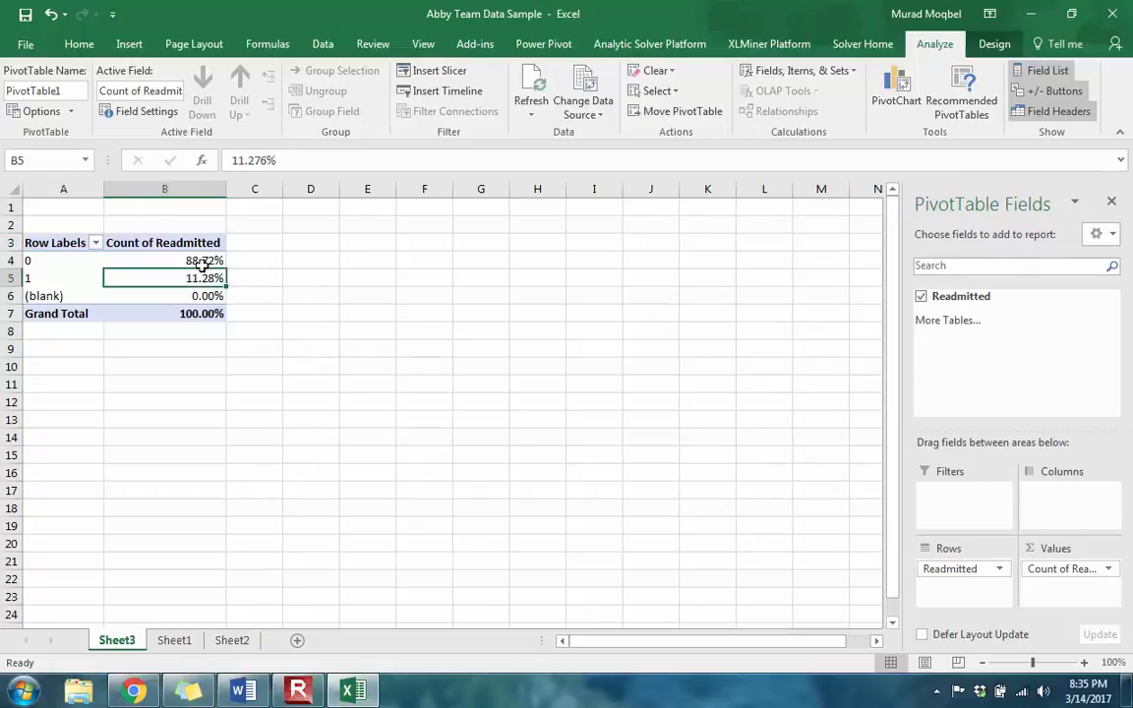
click(204, 261)
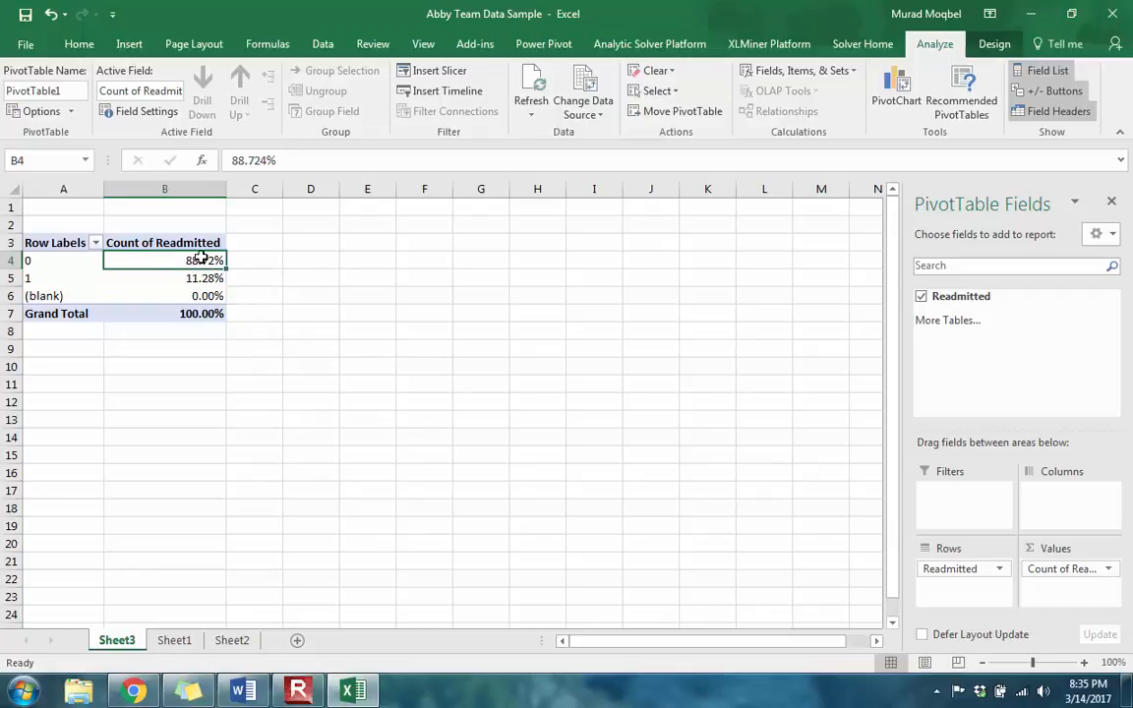
click(212, 279)
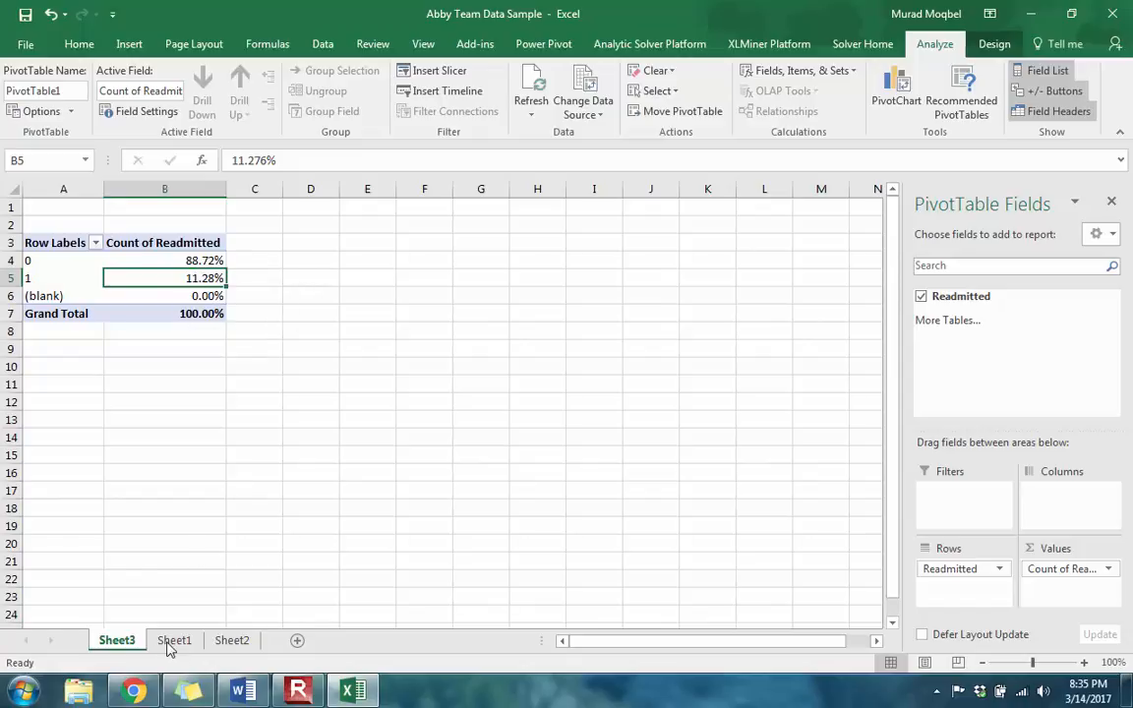
click(195, 262)
click(196, 276)
click(195, 262)
click(192, 279)
click(191, 261)
click(191, 278)
click(191, 262)
click(192, 281)
Start an XLMiner Partition with Oversampling on Sheet1 and add all variables from AfricanAmerican to Readmitted to the partition data
click(177, 641)
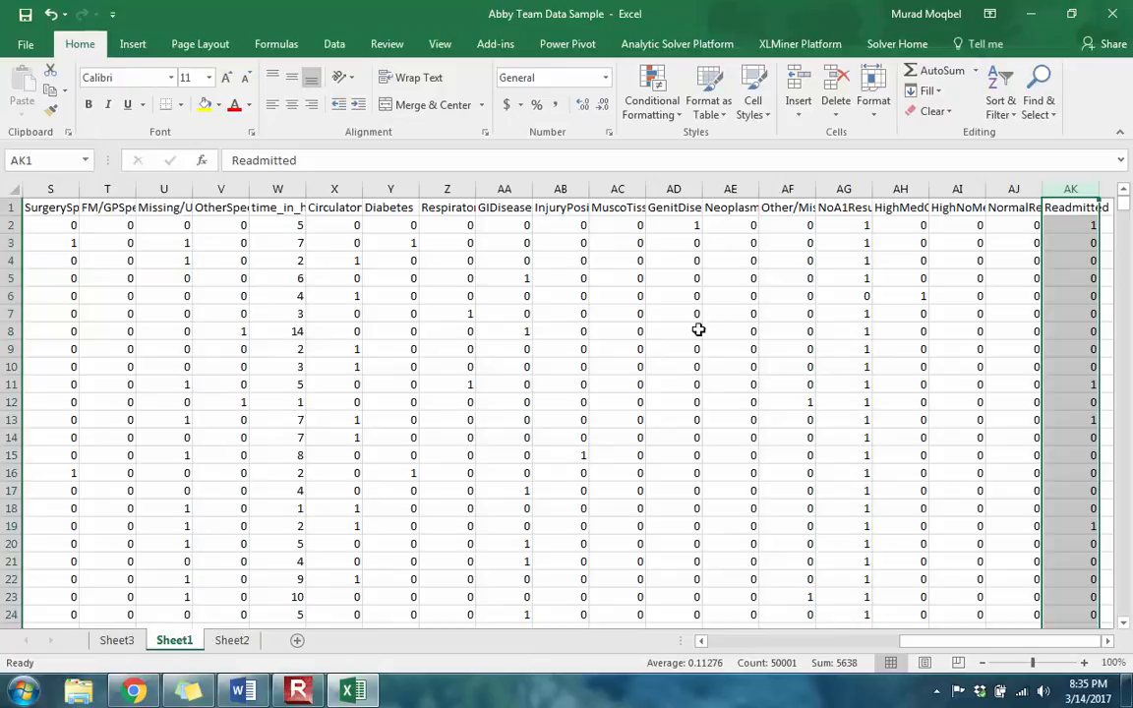
click(625, 367)
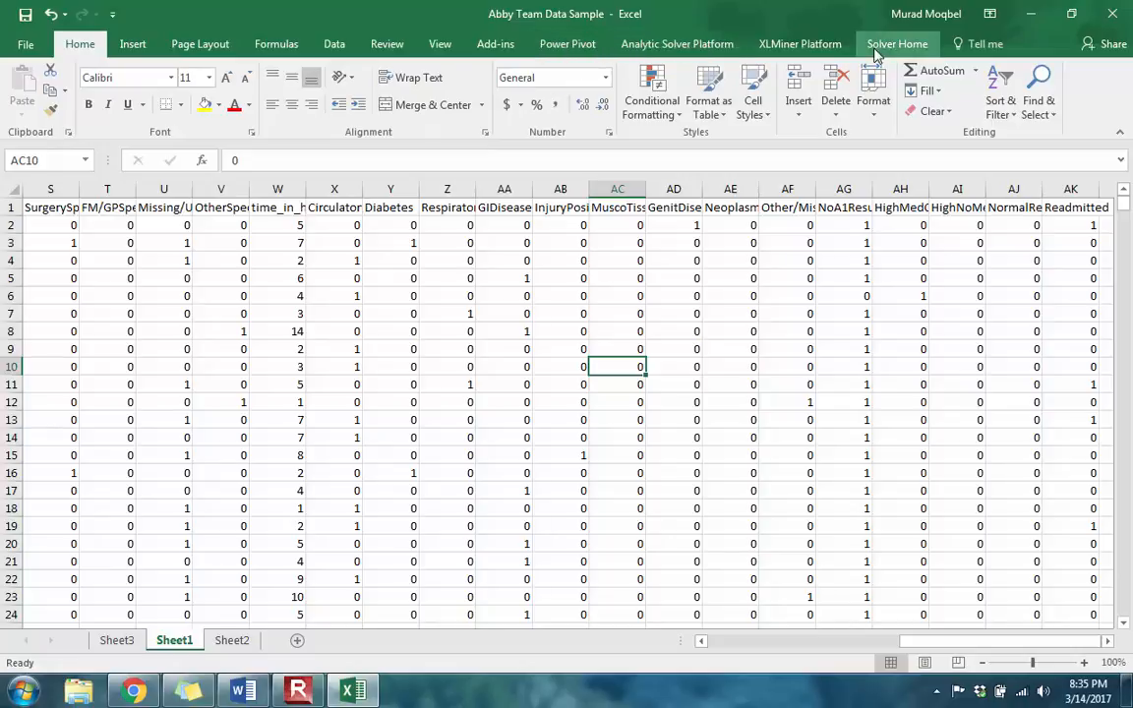
click(799, 44)
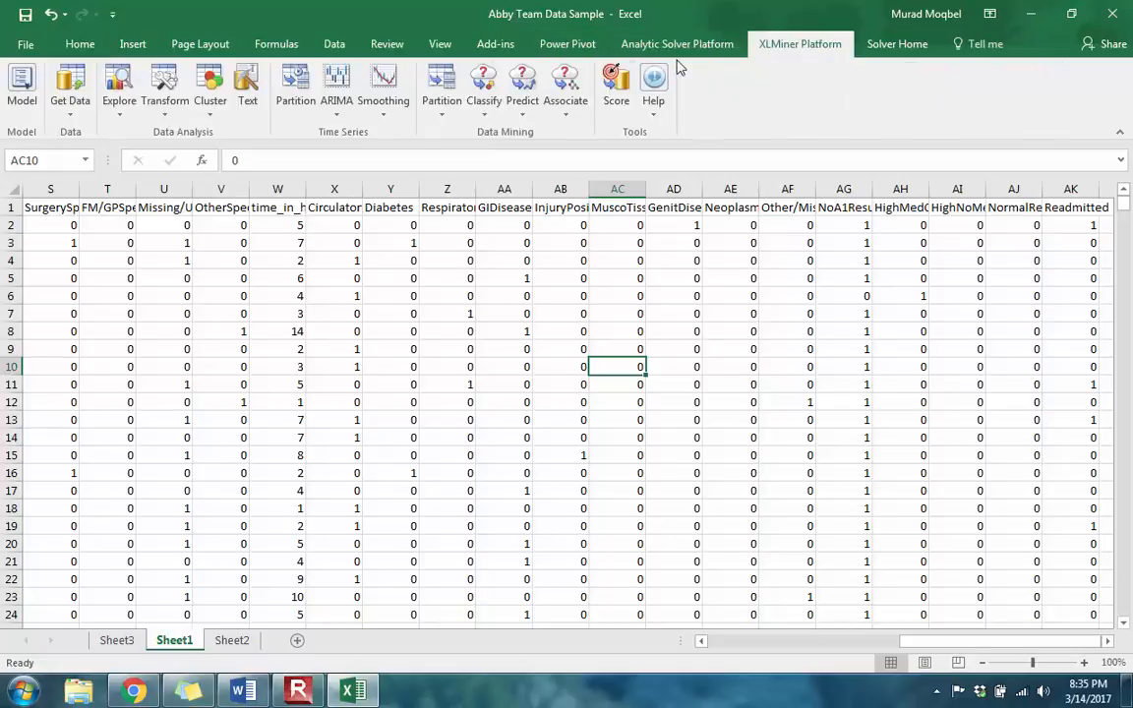
click(442, 120)
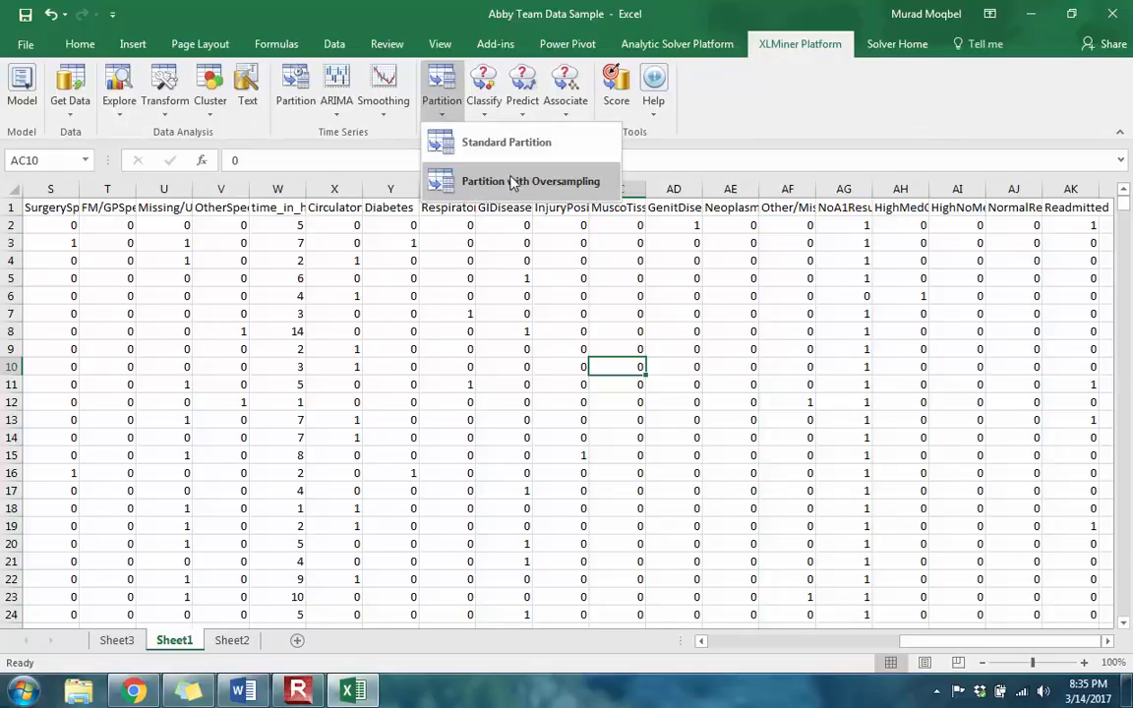
click(562, 184)
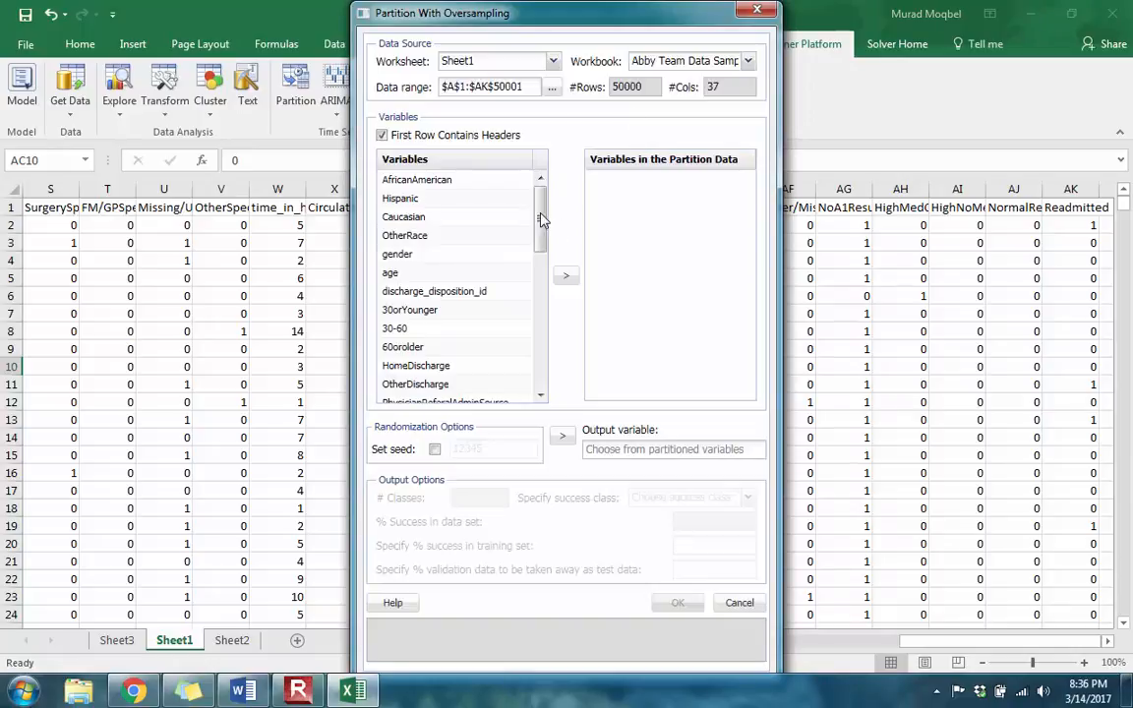
click(455, 183)
drag(540, 204, 539, 369)
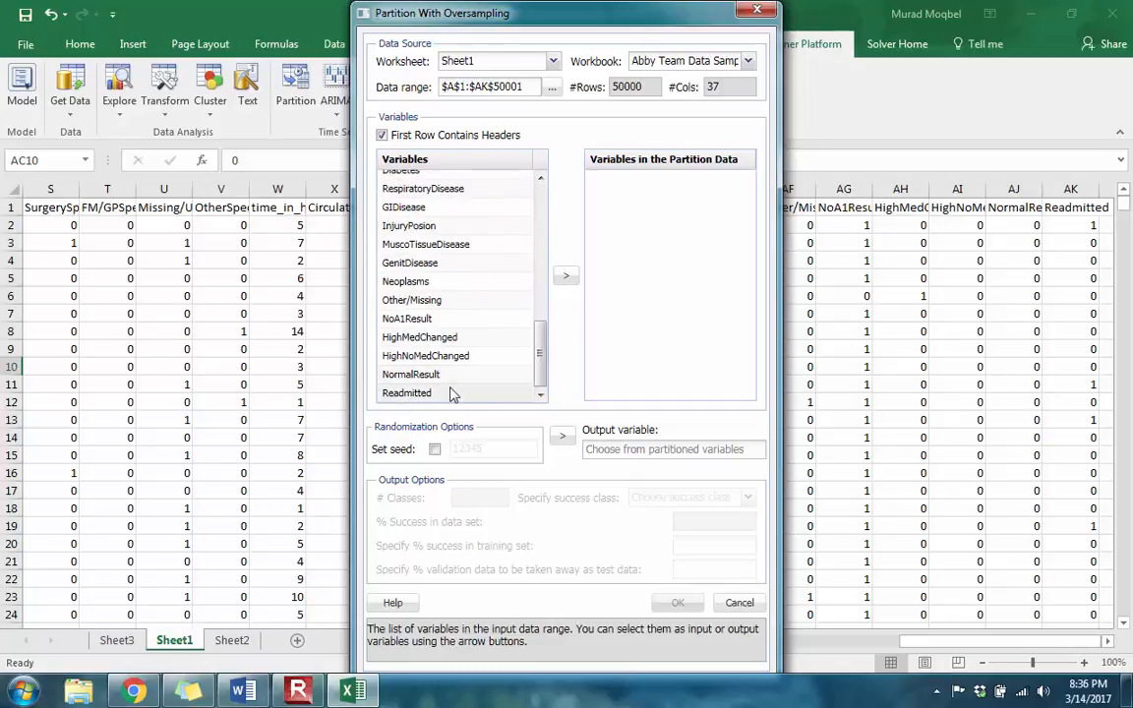
shift+click(430, 393)
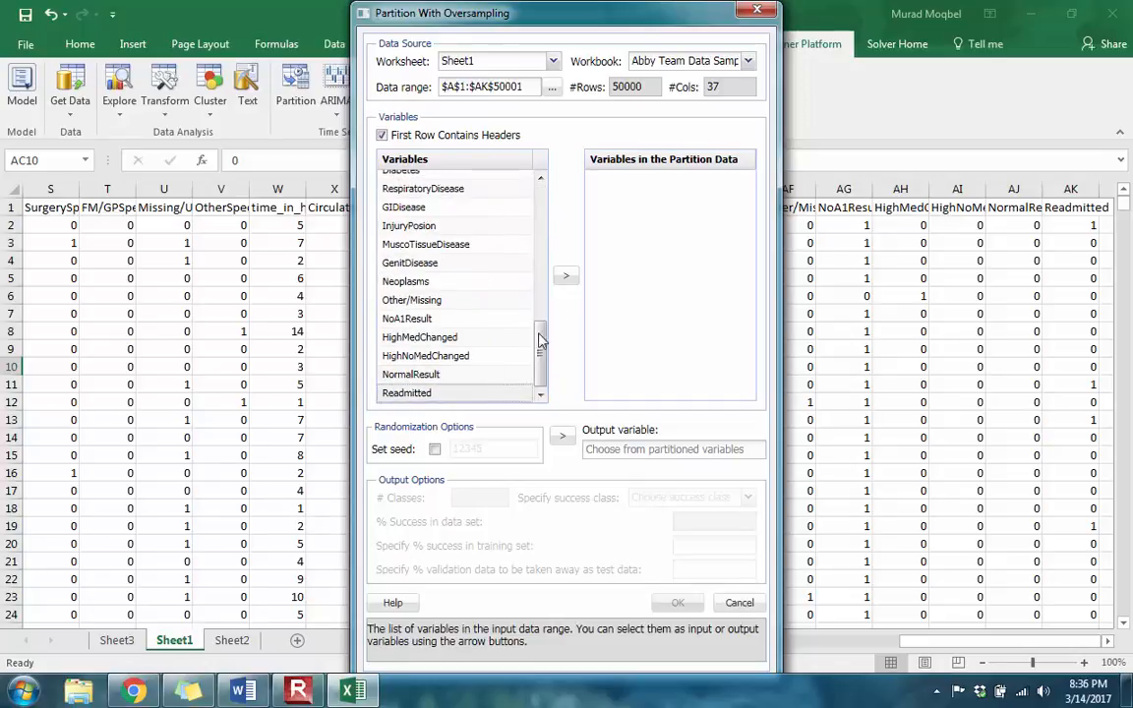
click(567, 280)
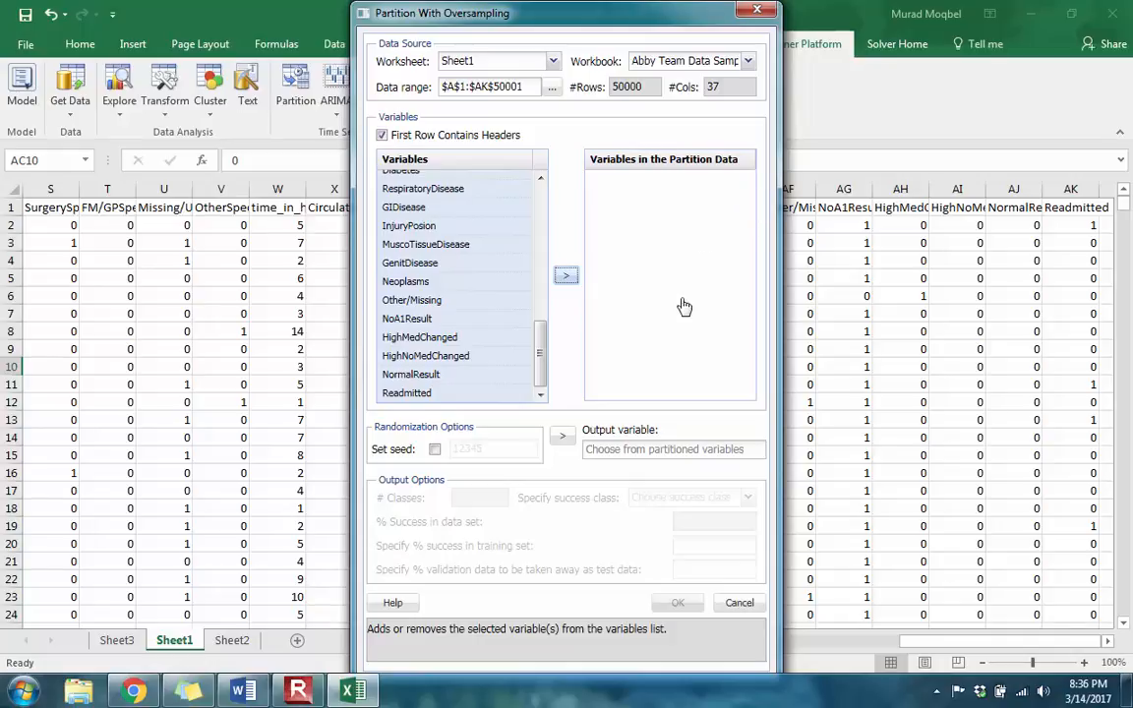
Set the random seed to 12345 and choose Readmitted as the output variable of the partition
drag(749, 223, 749, 386)
click(649, 392)
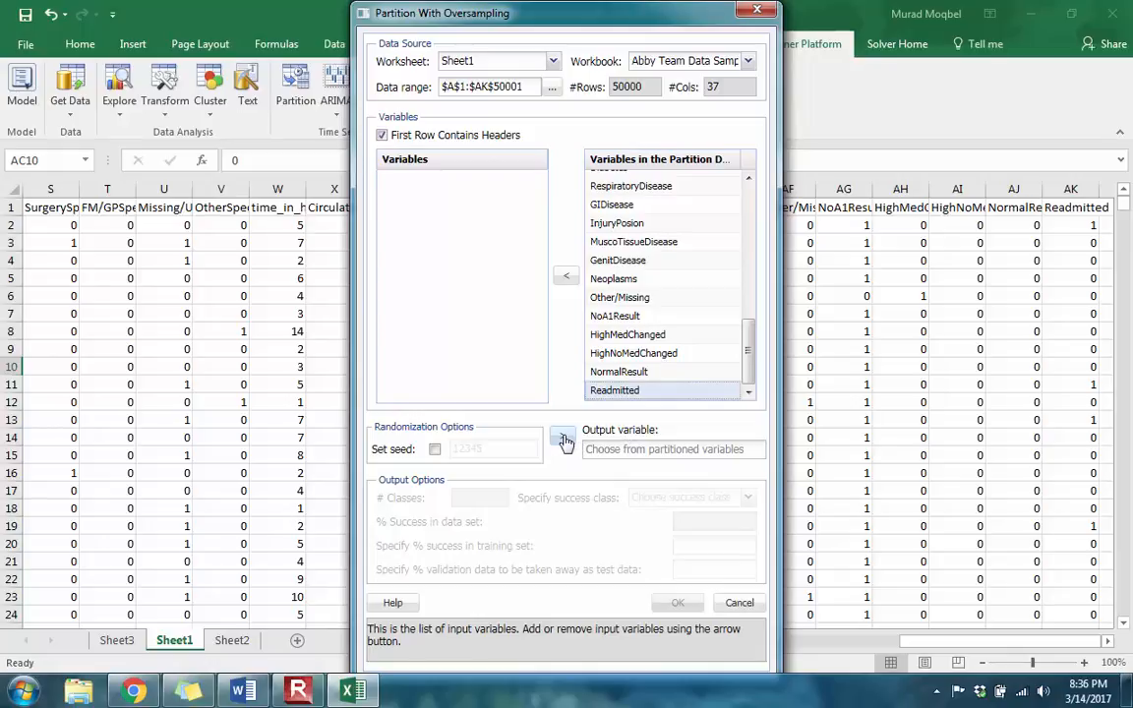
click(435, 450)
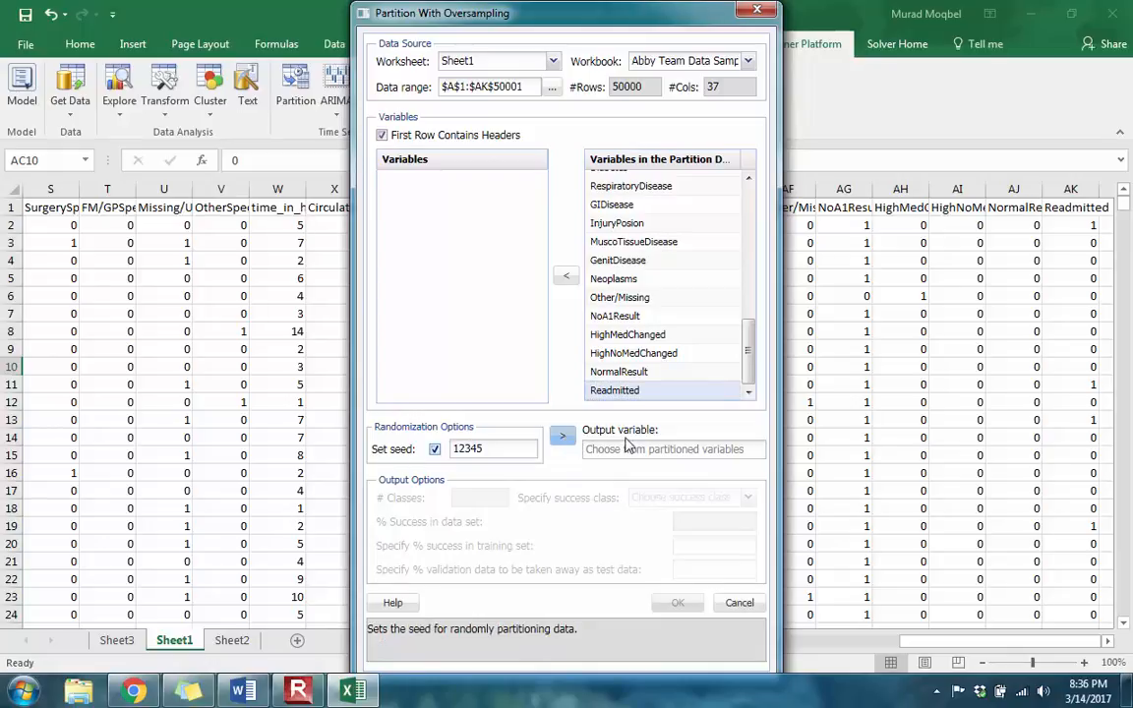
click(564, 435)
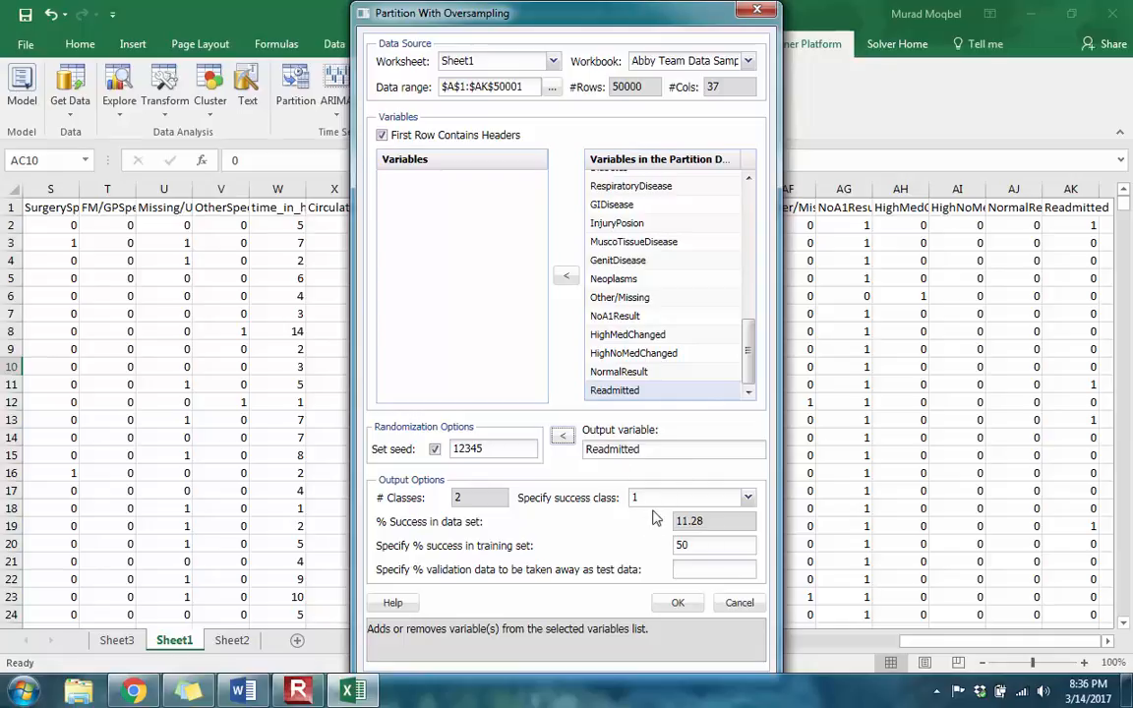
Run the partition with 50% success in the training set and 85% of the validation data taken away as test data
click(694, 549)
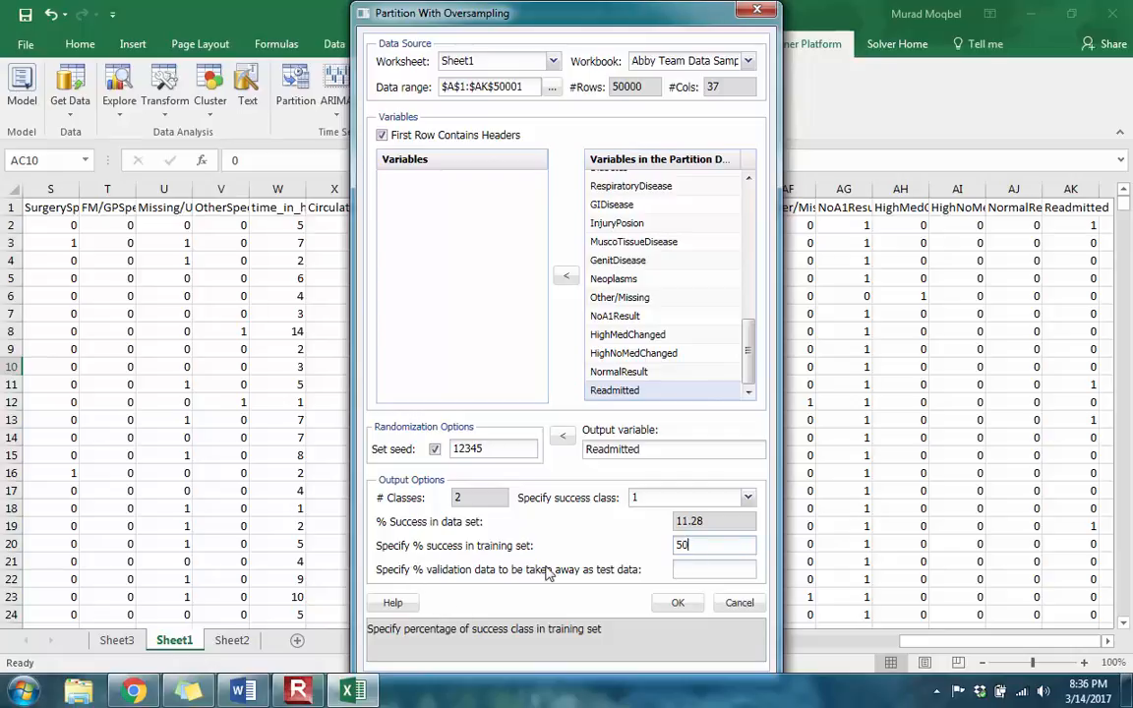
key(Tab)
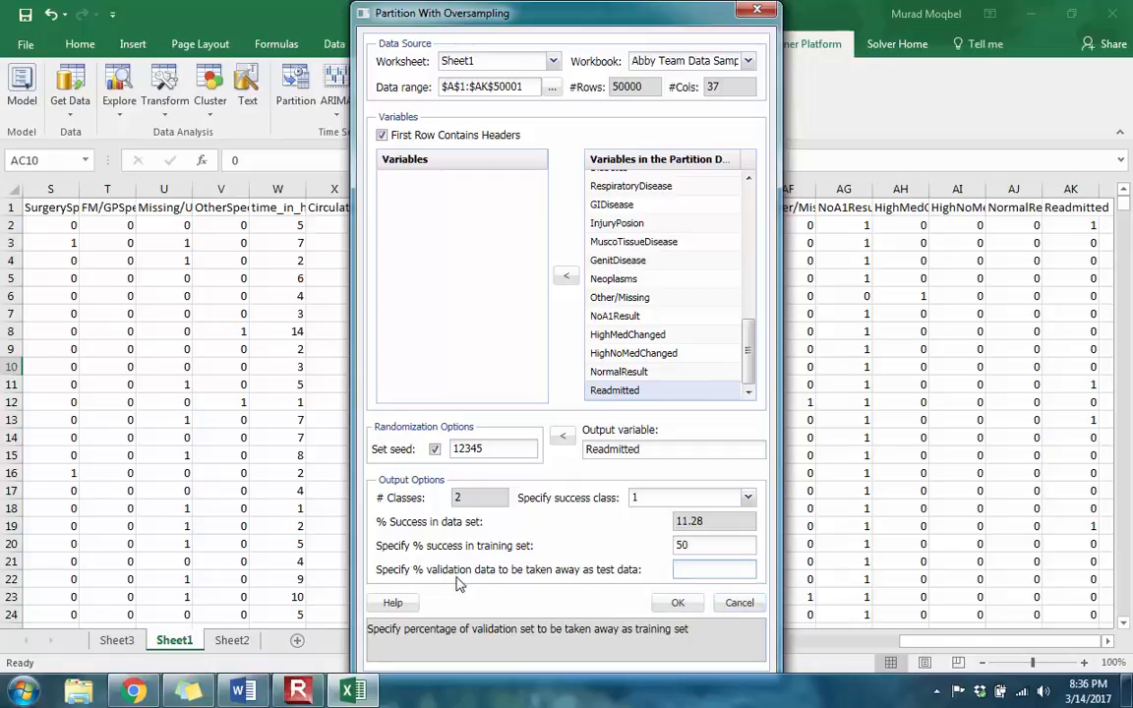
click(677, 603)
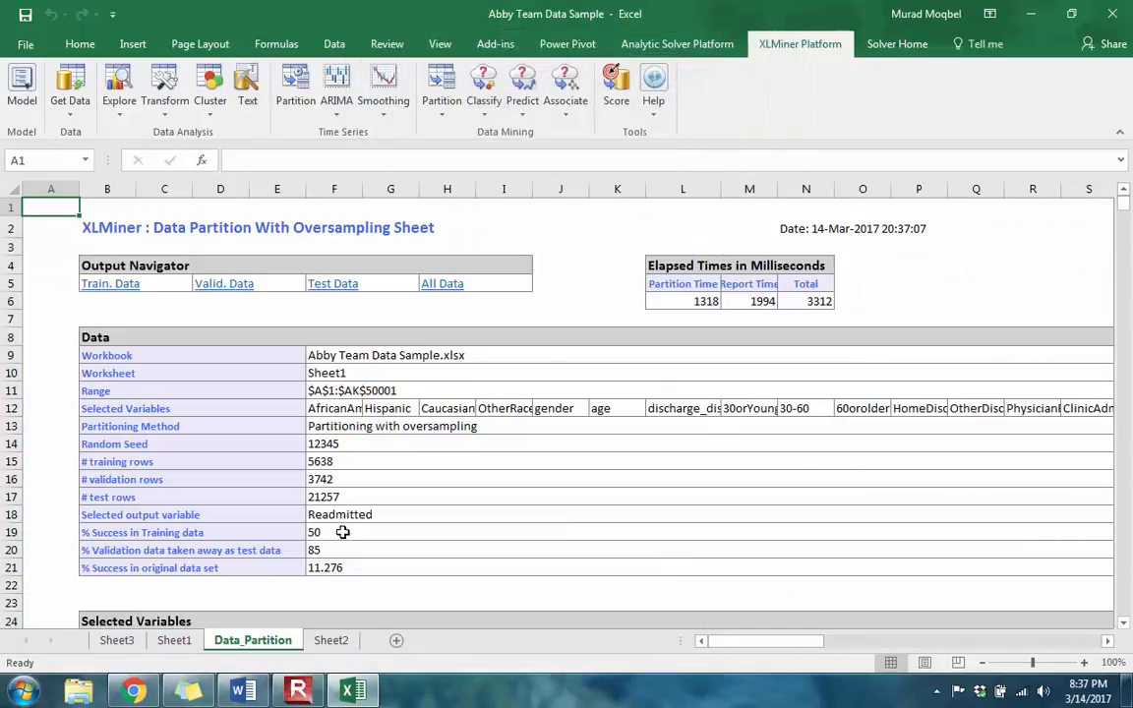
Examine the training success percentage and the training, validation and test row counts in the Data_Partition summary
click(345, 531)
click(326, 460)
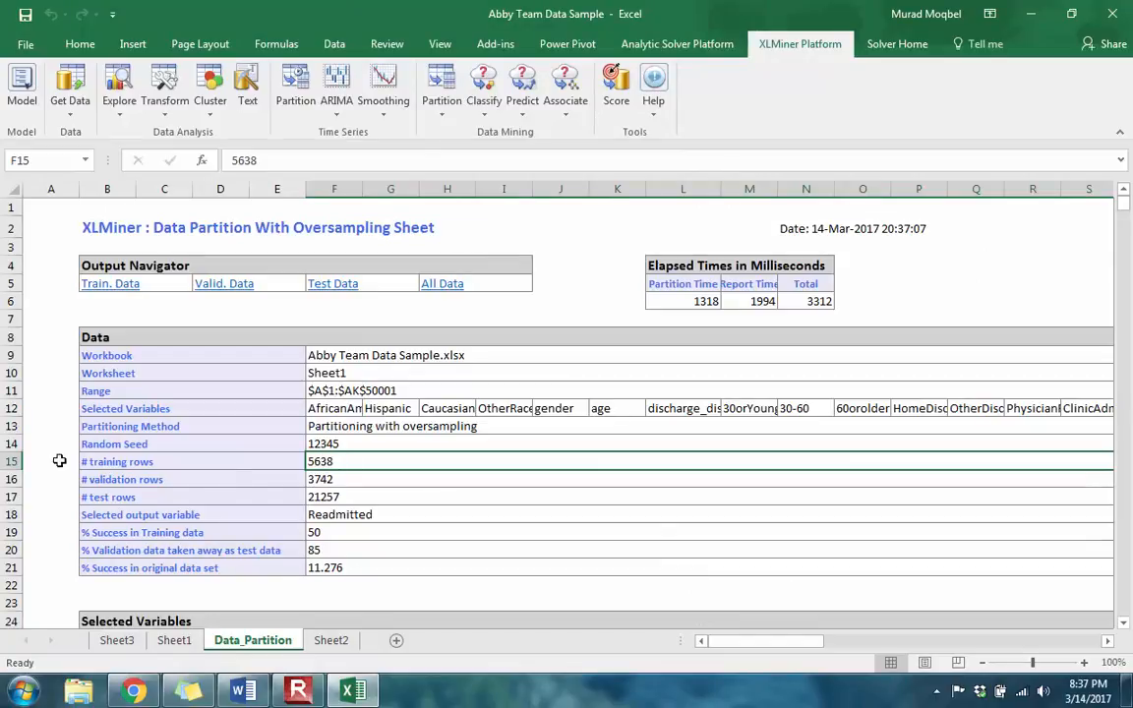
click(13, 461)
click(333, 463)
click(335, 484)
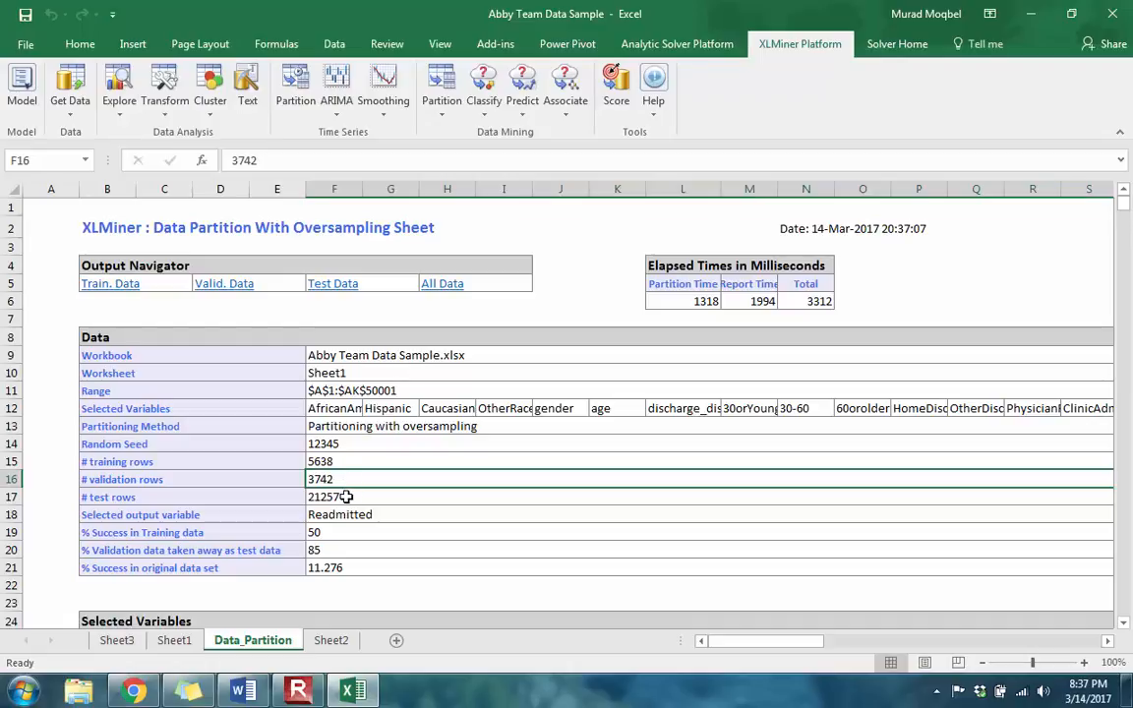
click(346, 499)
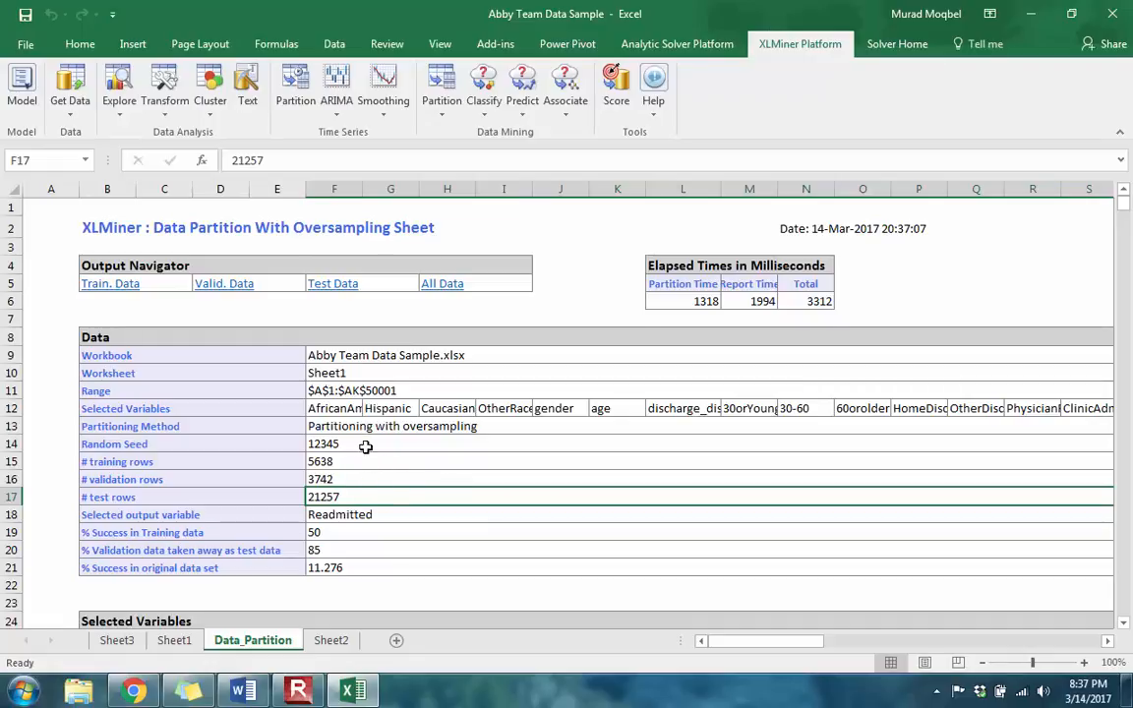
scroll(354, 436, down, 1)
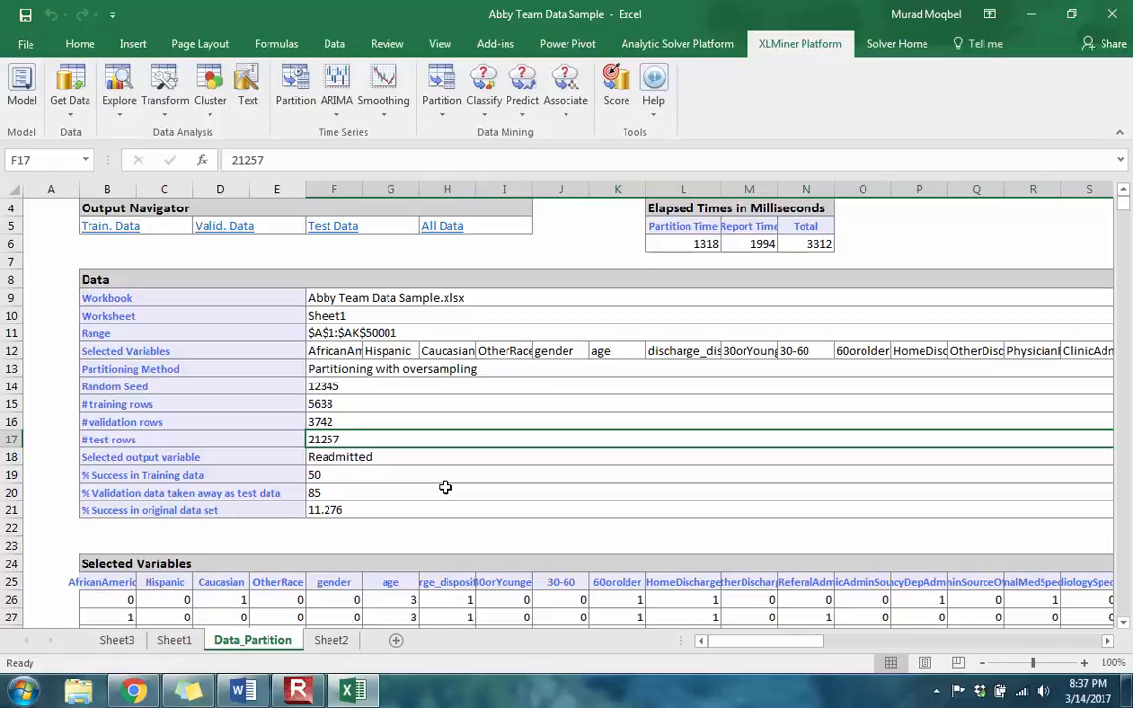
Examine the Selected Variables table on the Data_Partition sheet, including the values in the Readmitted column
click(443, 602)
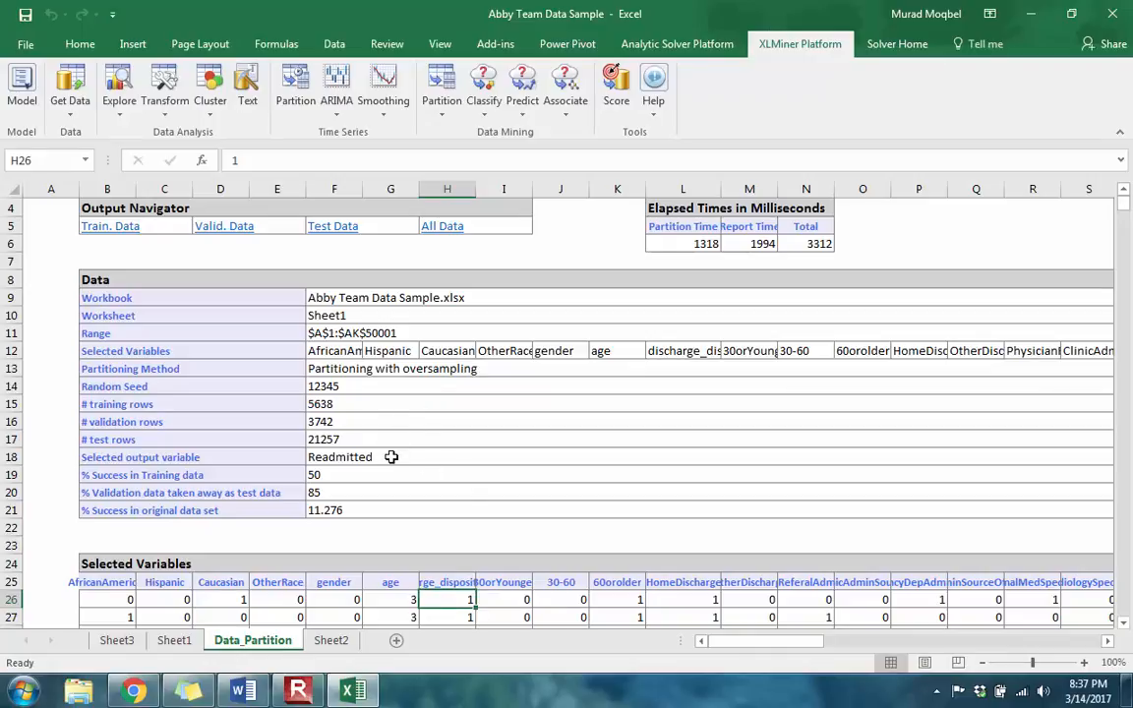
scroll(391, 456, down, 4)
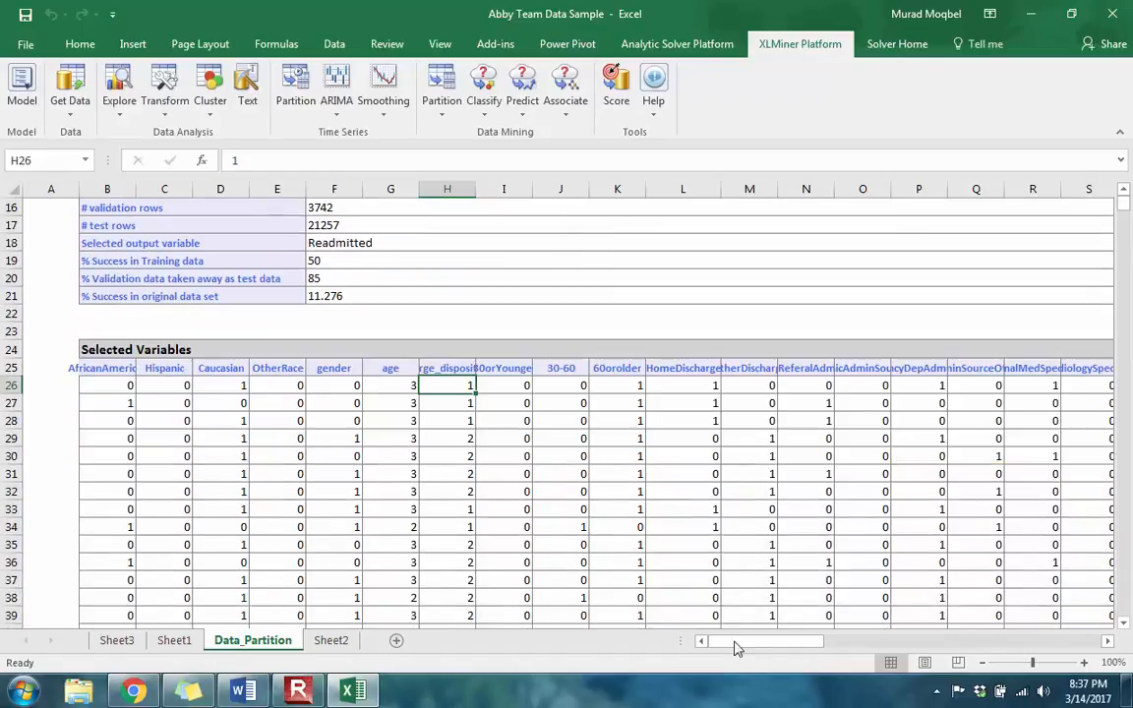
click(706, 531)
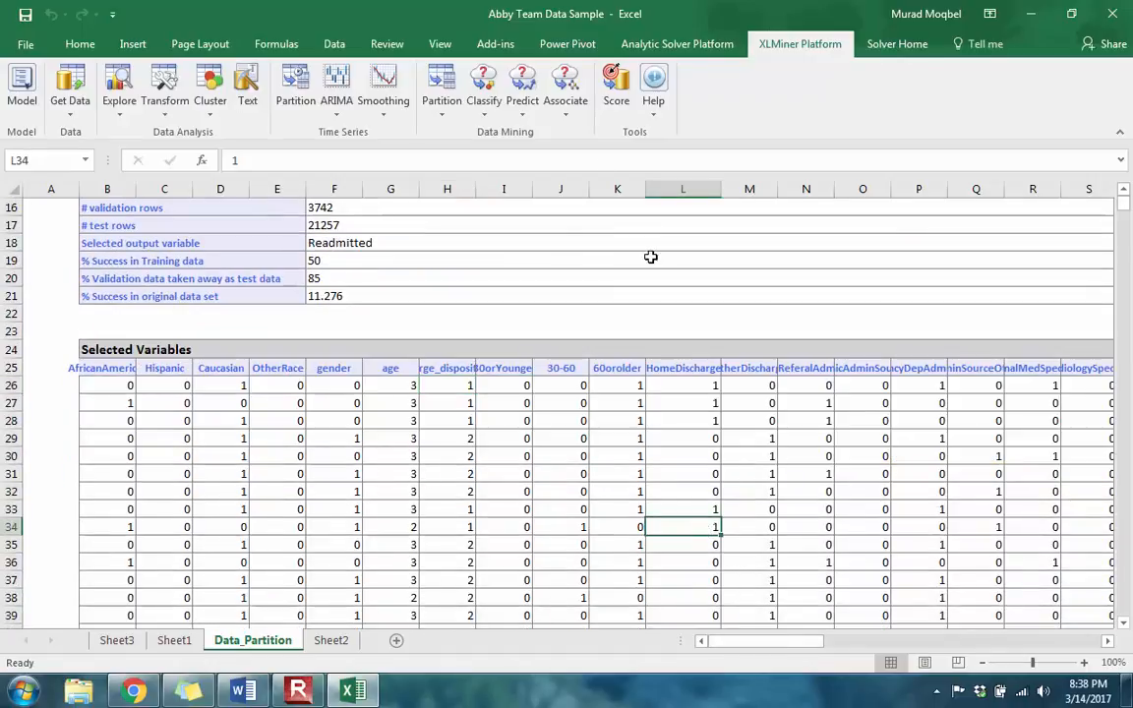
click(489, 118)
click(562, 201)
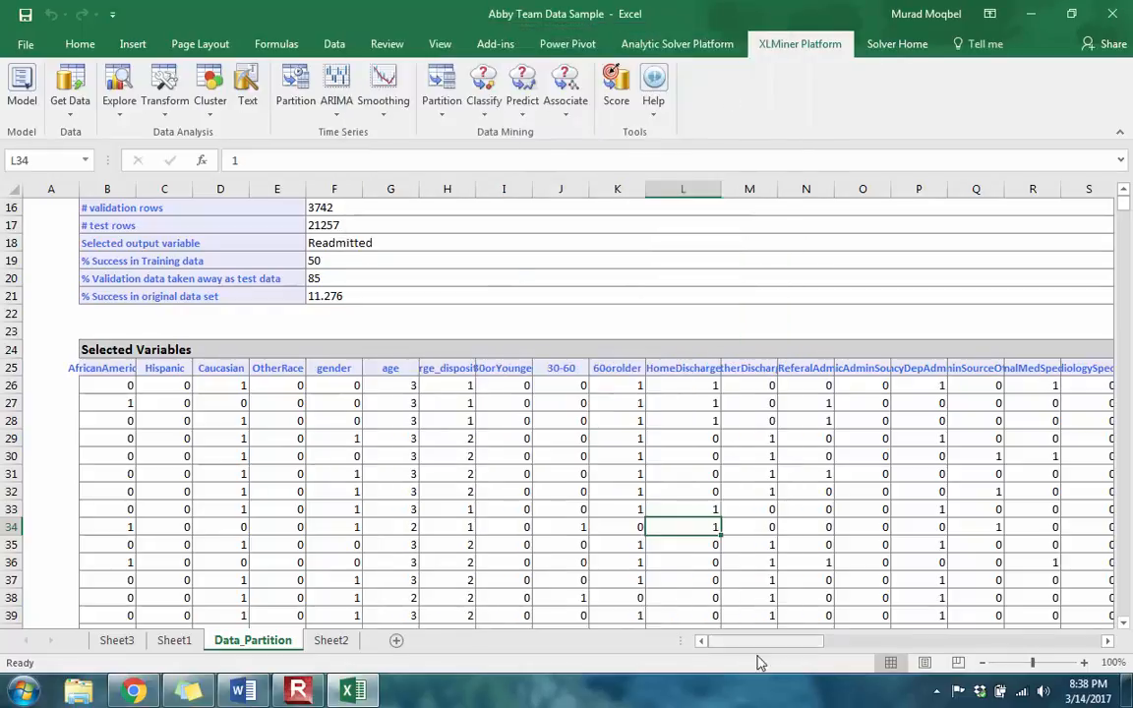
drag(786, 643, 953, 642)
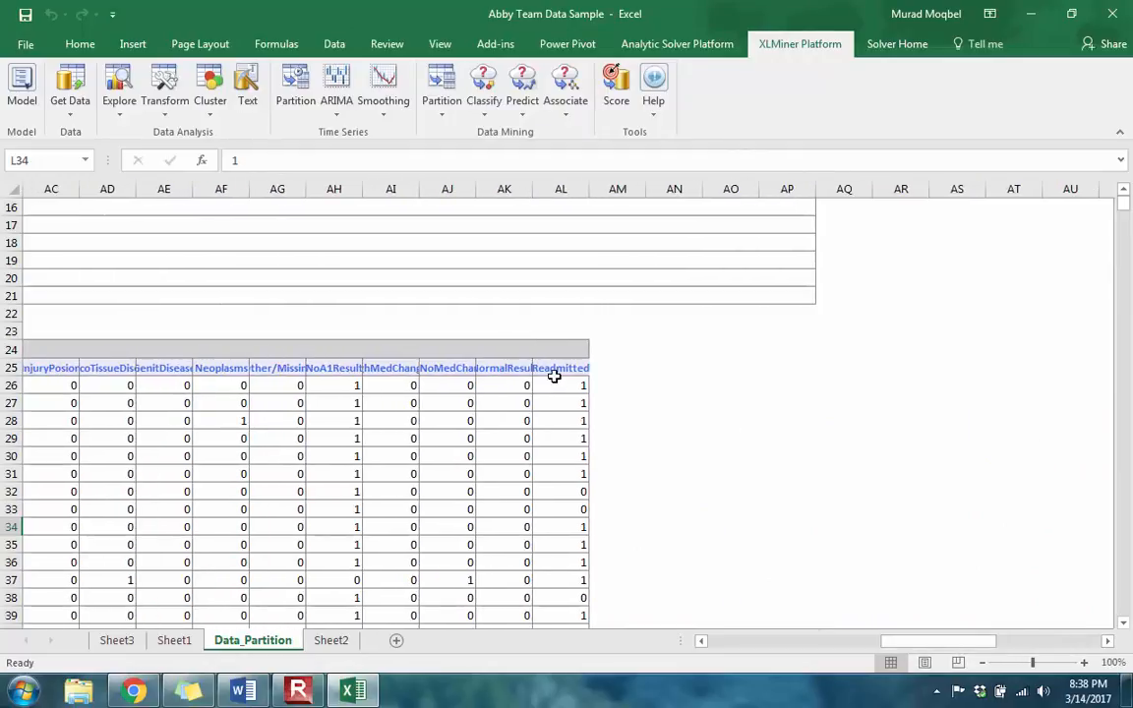
click(557, 369)
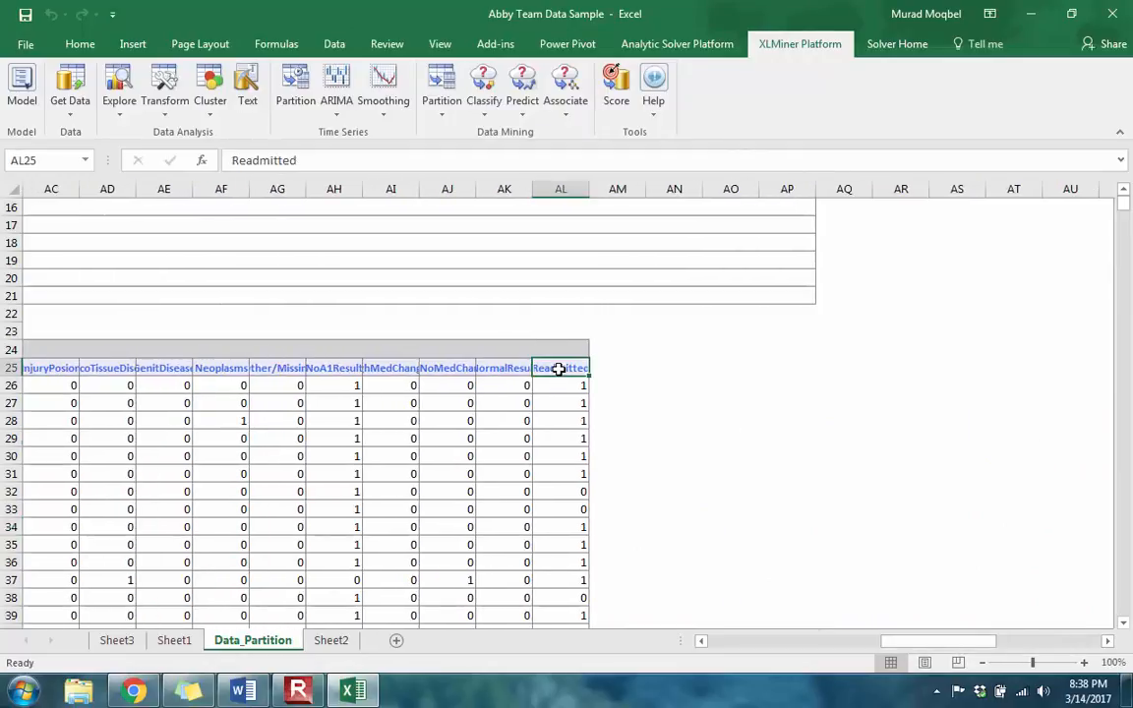
click(575, 421)
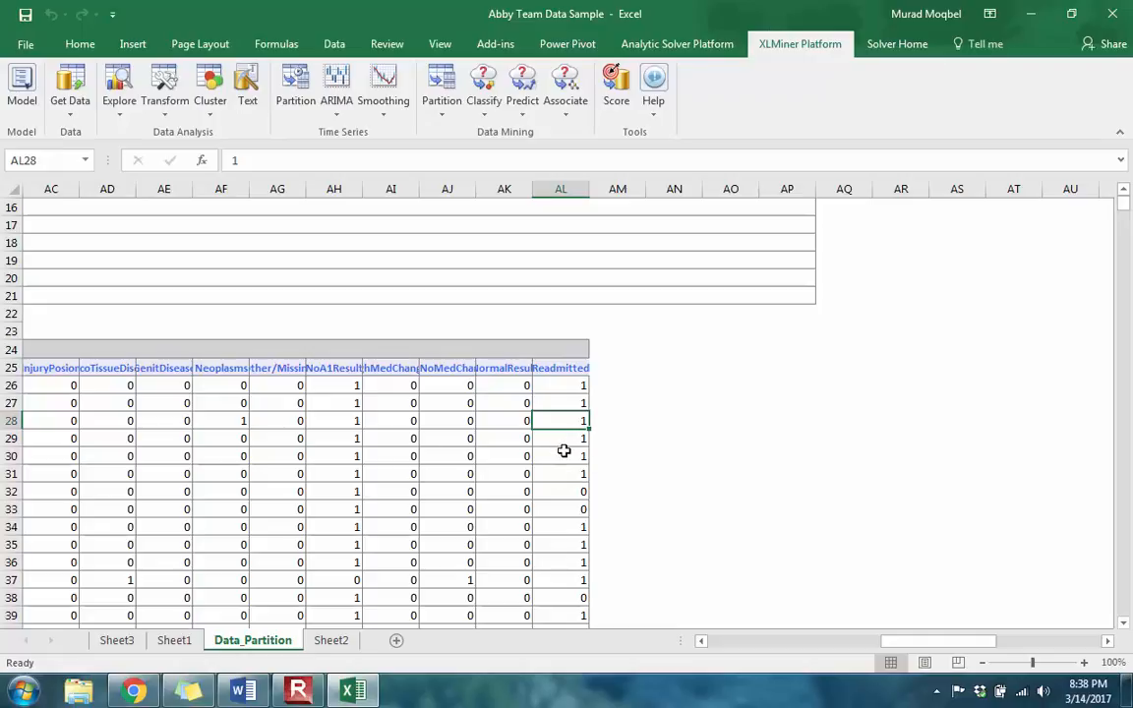
drag(950, 646, 811, 668)
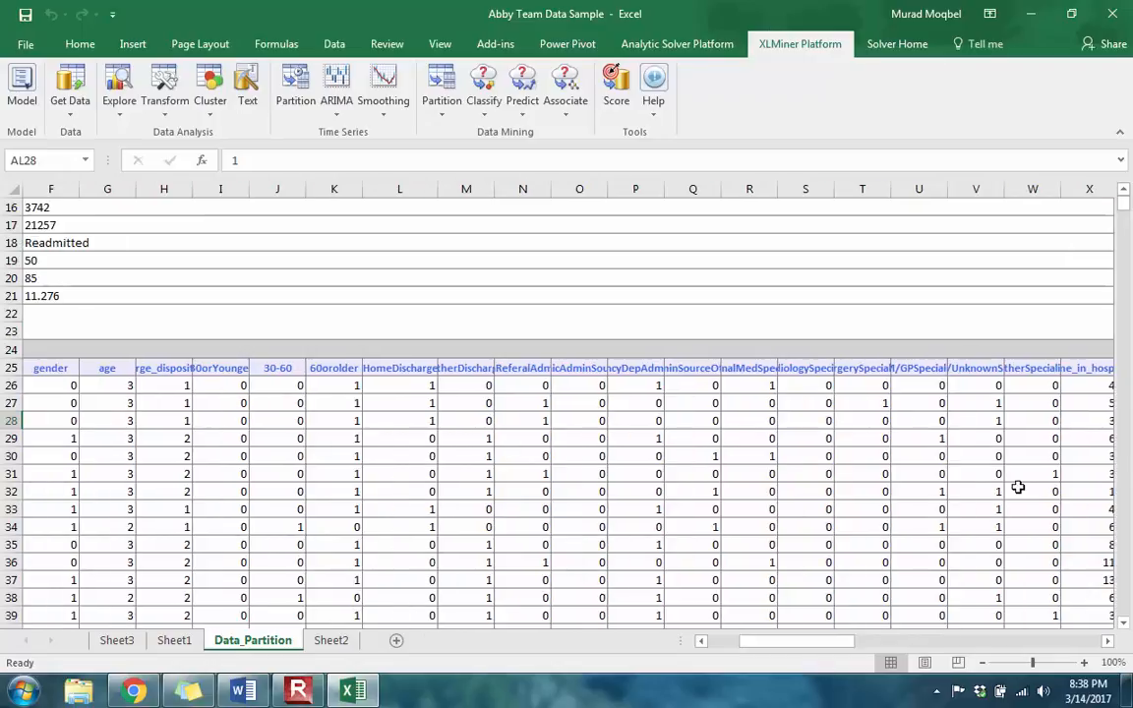
click(483, 104)
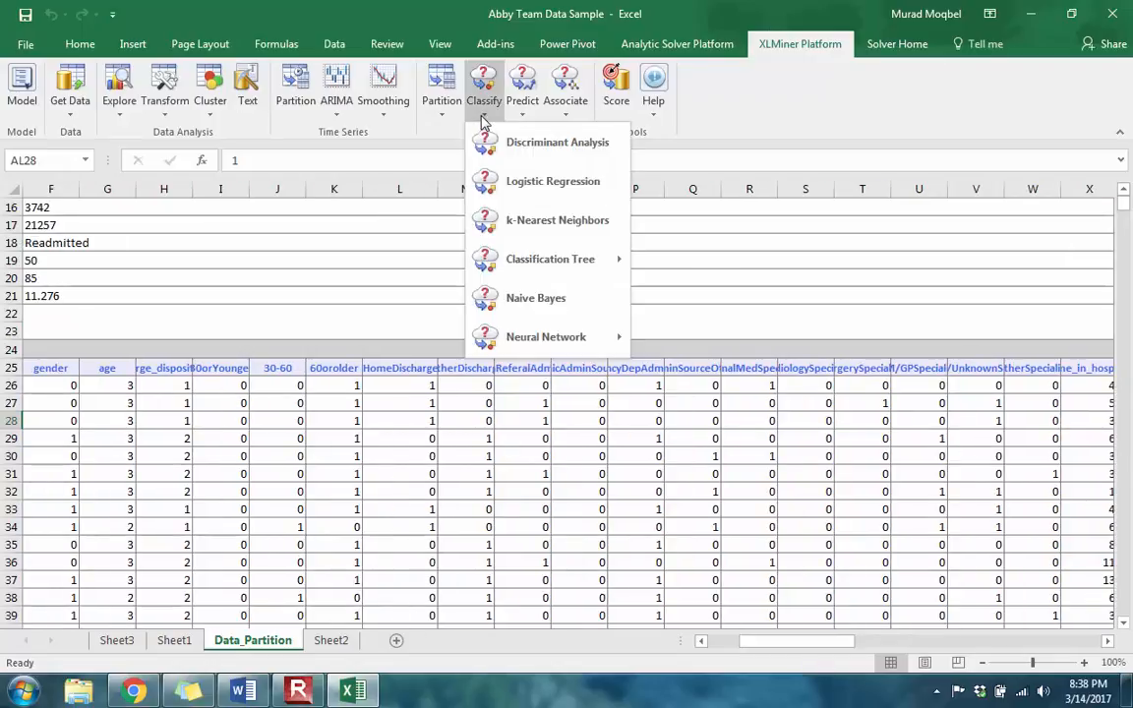
click(546, 33)
drag(814, 647, 753, 651)
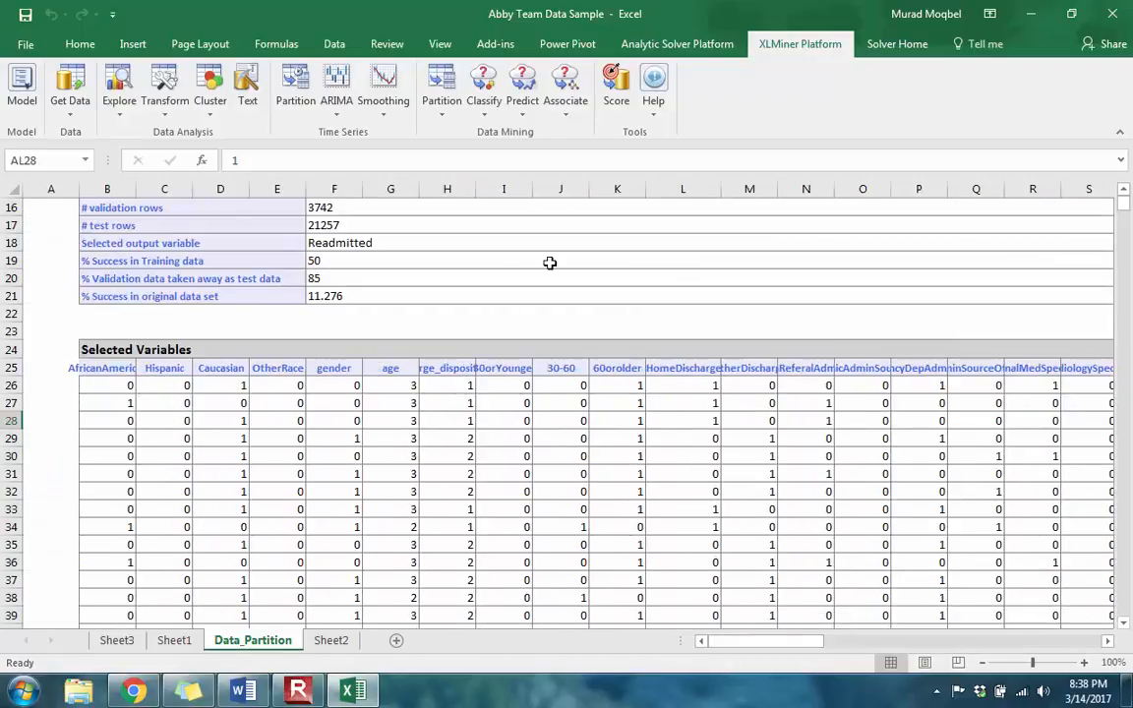
click(523, 93)
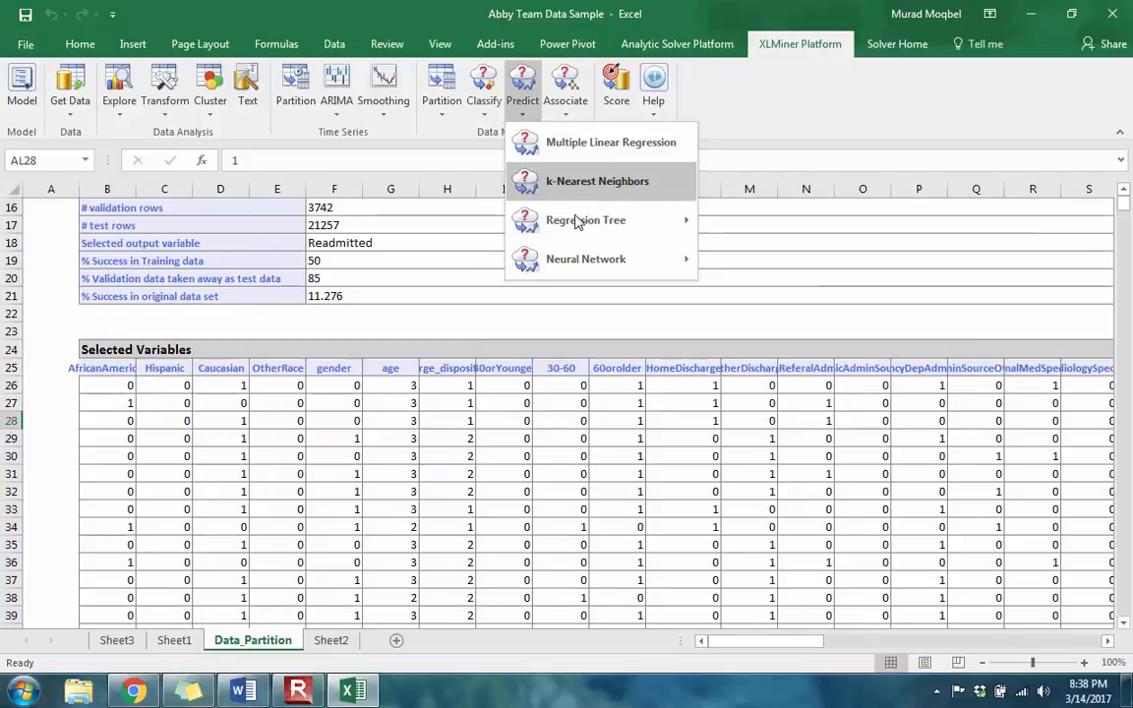
click(501, 475)
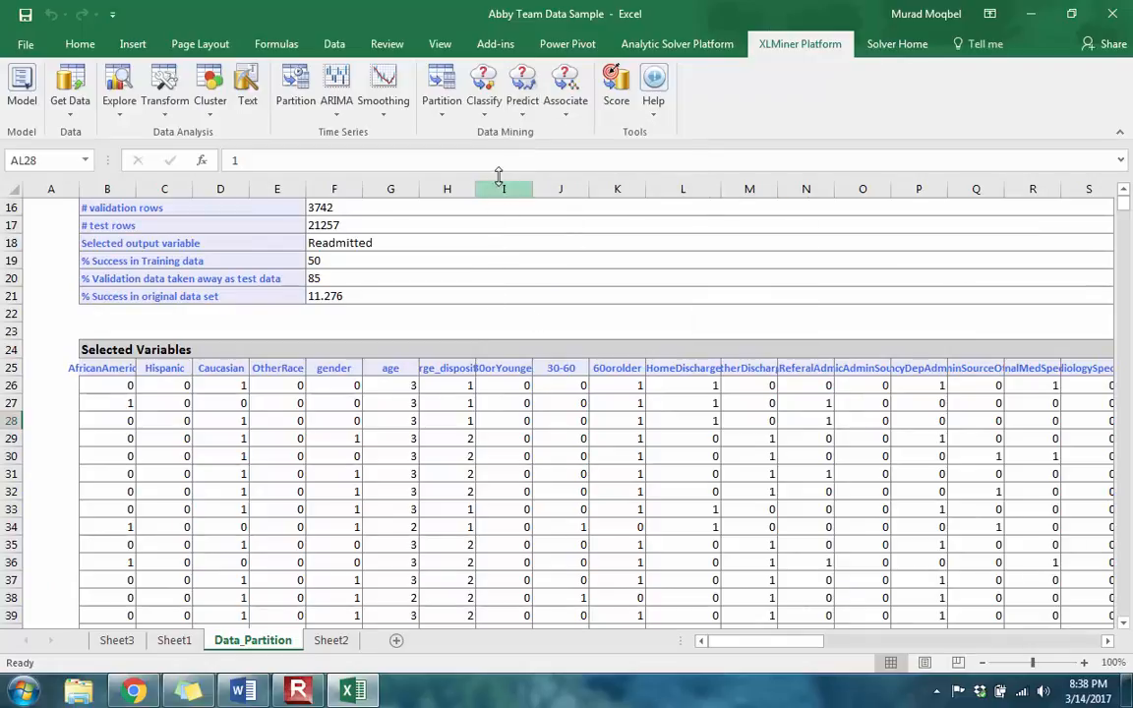
click(485, 116)
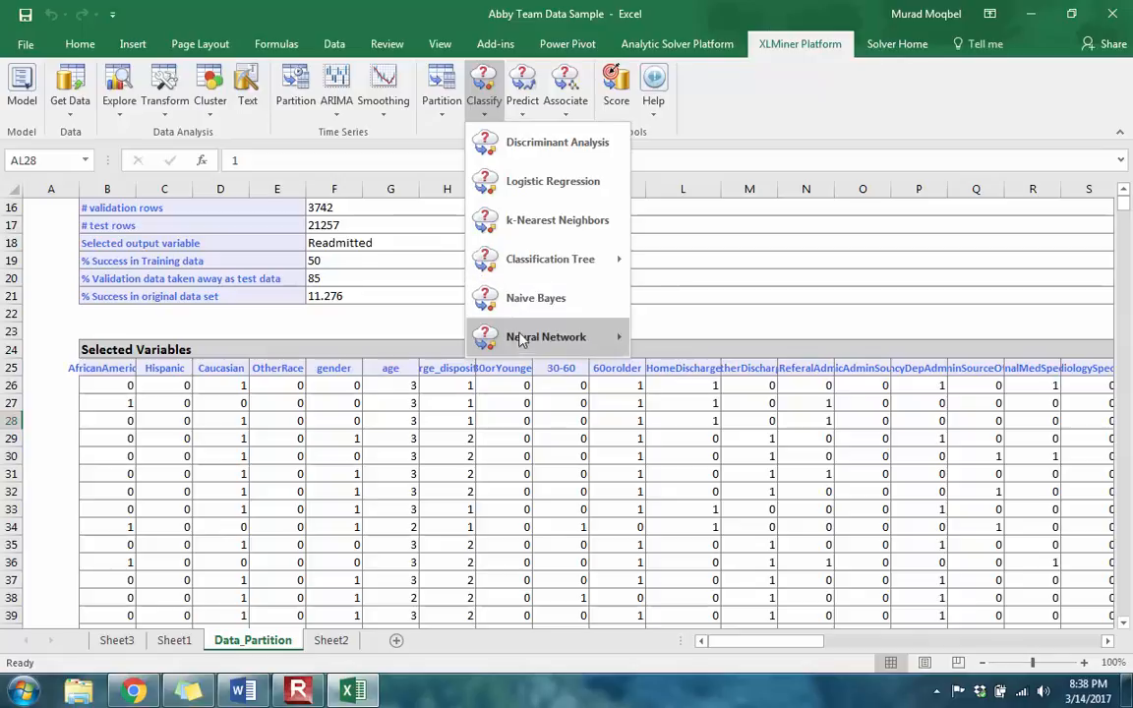
click(519, 185)
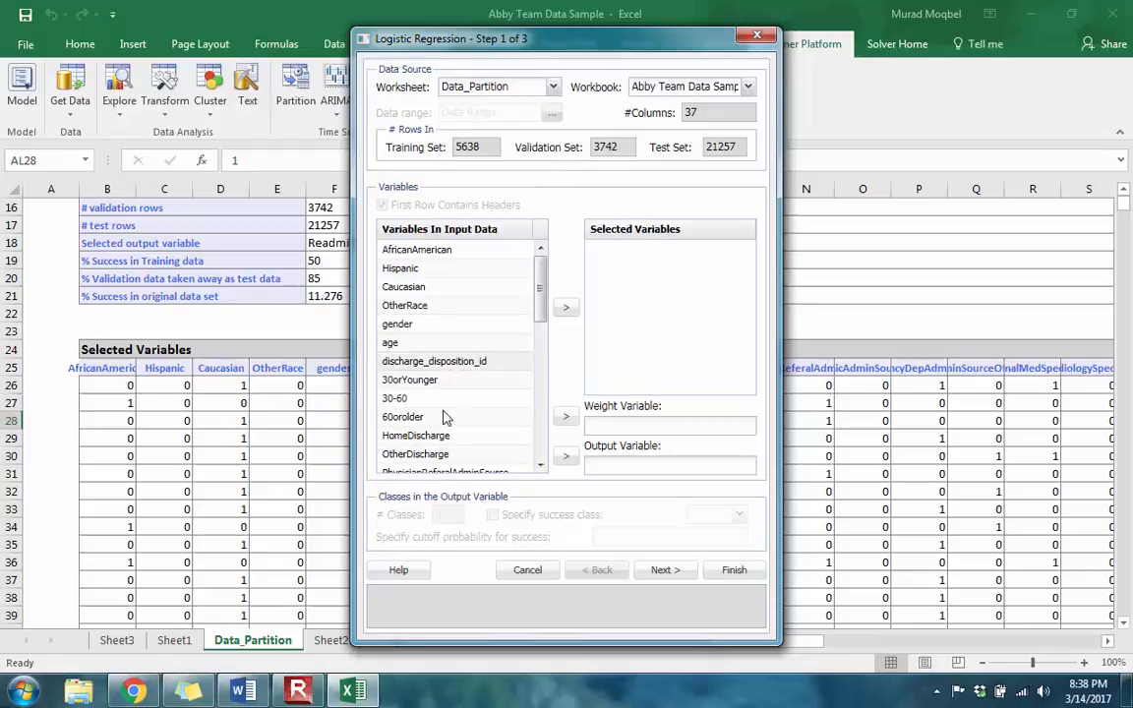
drag(540, 291, 513, 484)
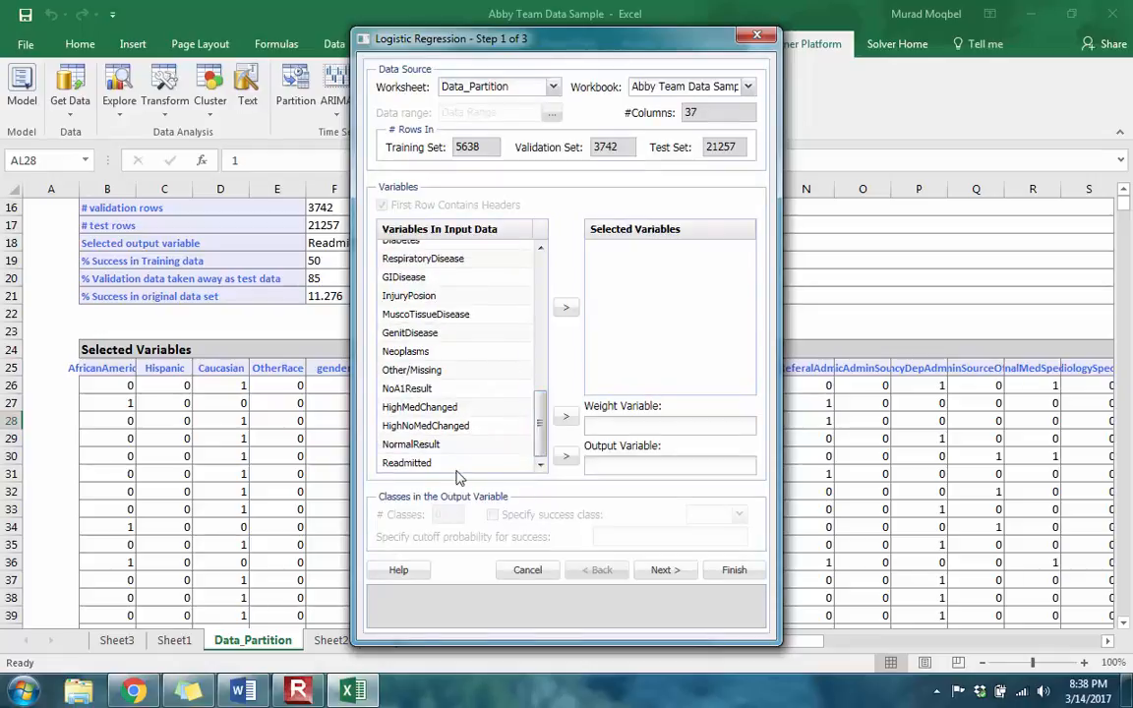
click(466, 462)
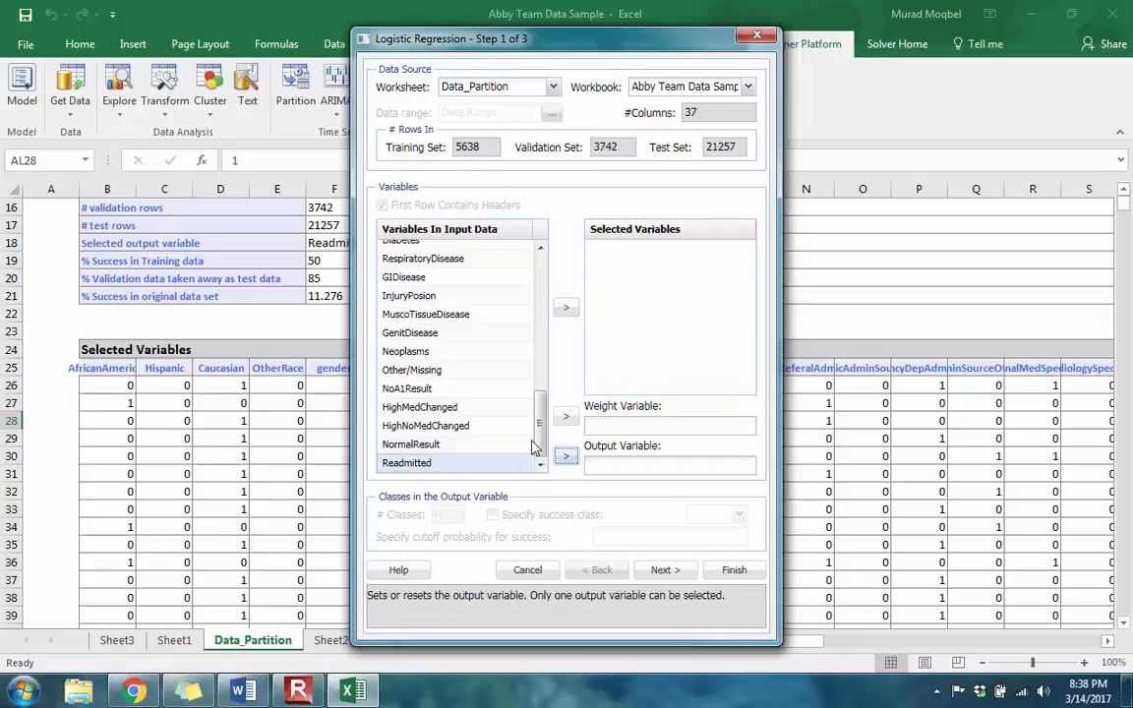
click(568, 458)
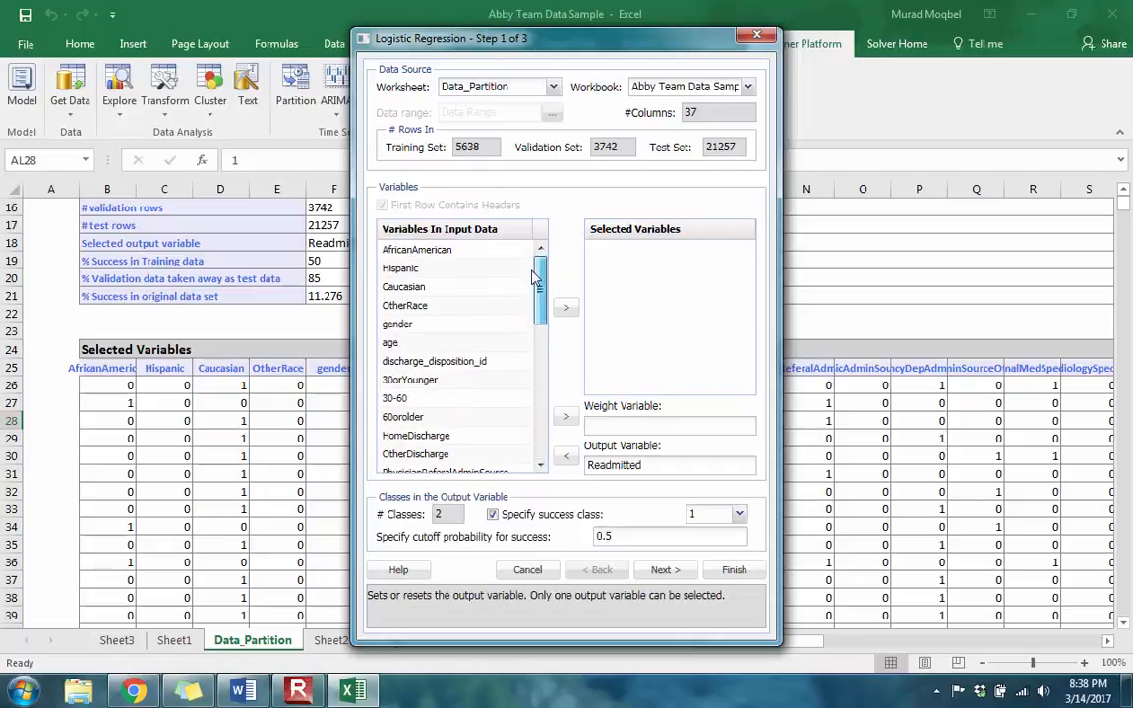
click(455, 252)
scroll(455, 324, down, 8)
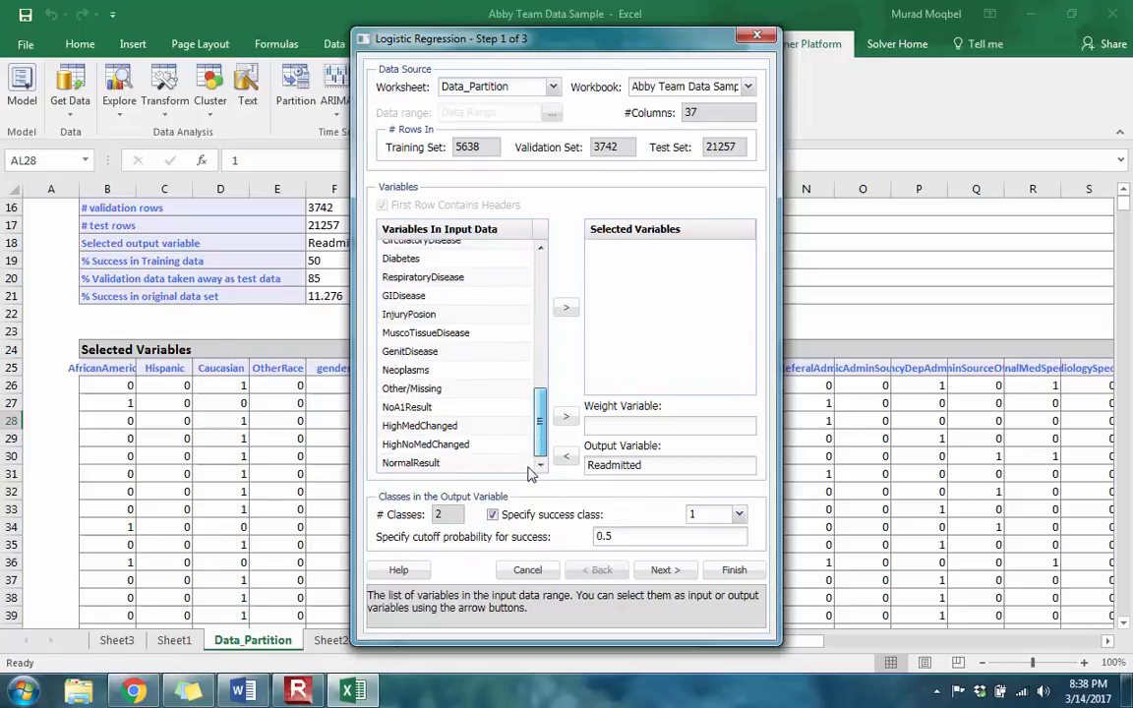
shift+click(391, 462)
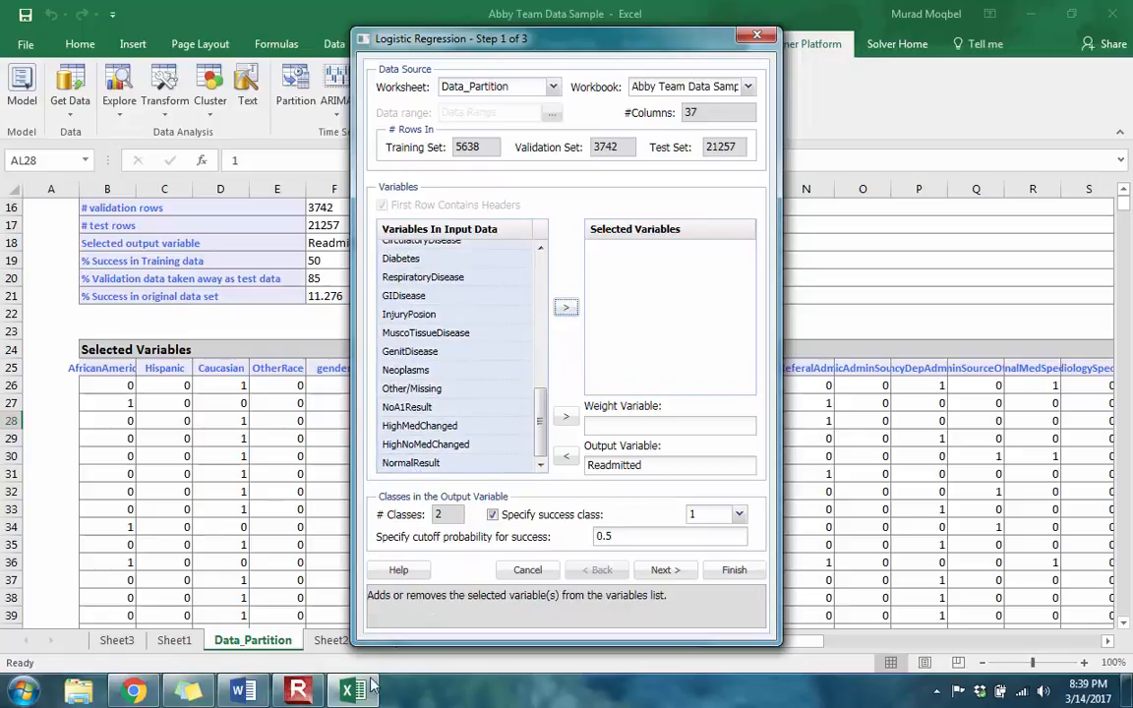
Close the open Logistic Regression setup and place the Word document with the variable list side by side with the Excel workbook
click(239, 691)
drag(552, 9, 1, 28)
drag(657, 41, 877, 35)
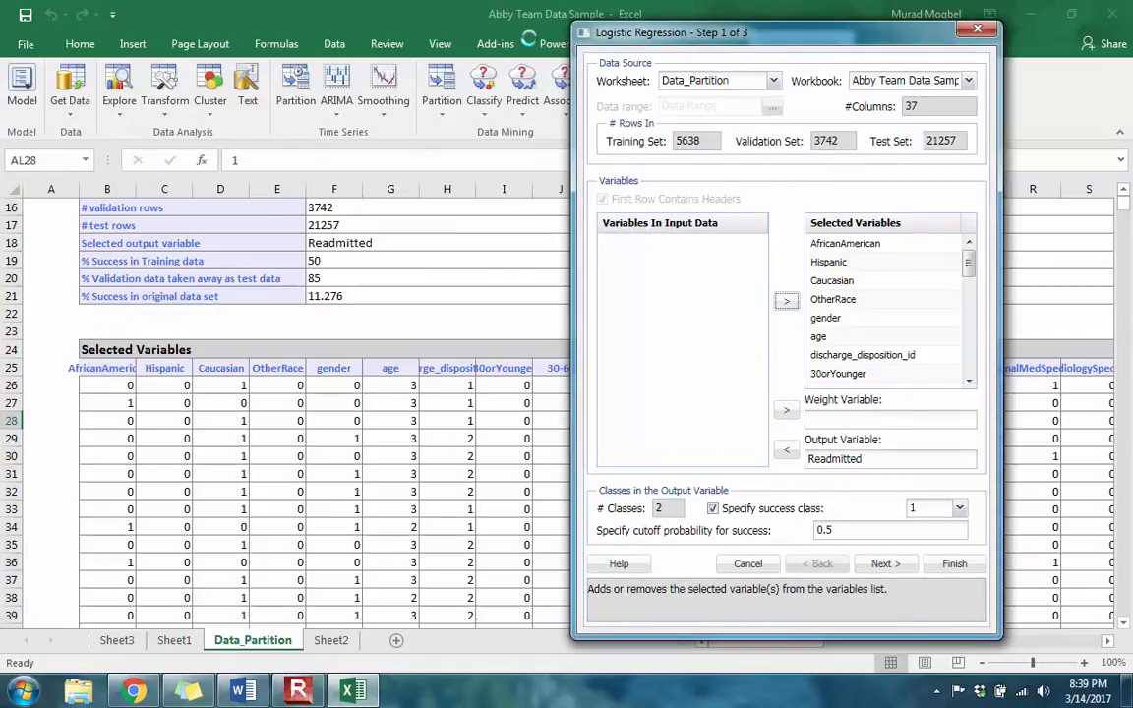
click(979, 30)
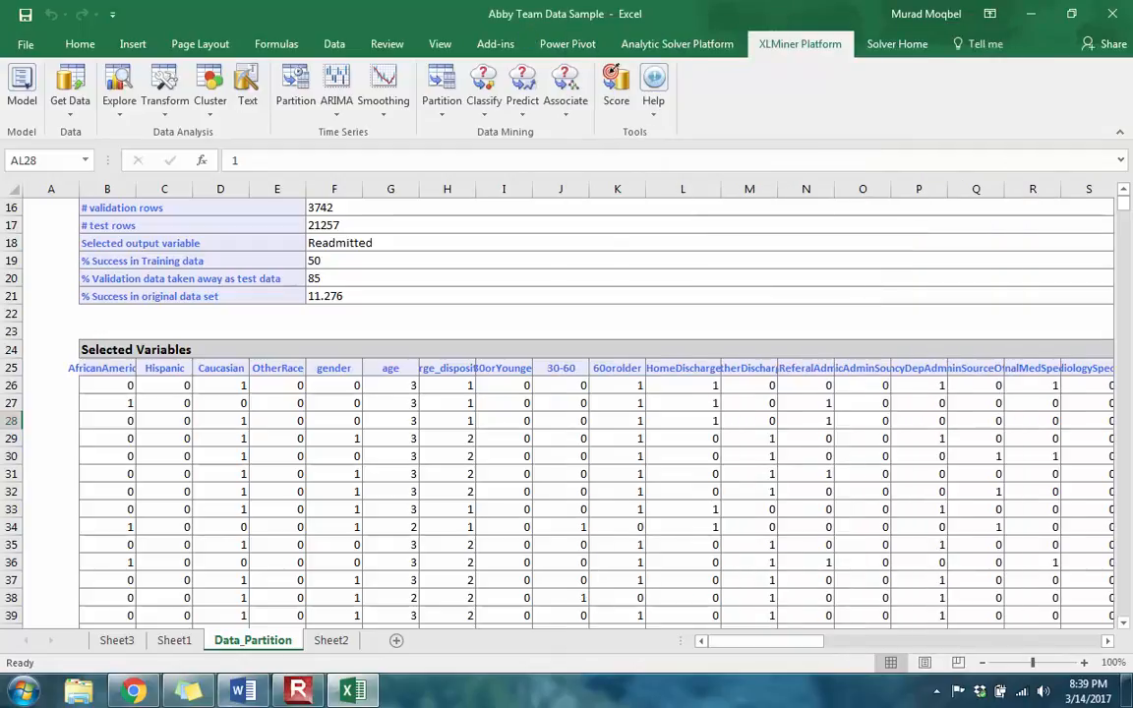
key(super+Right)
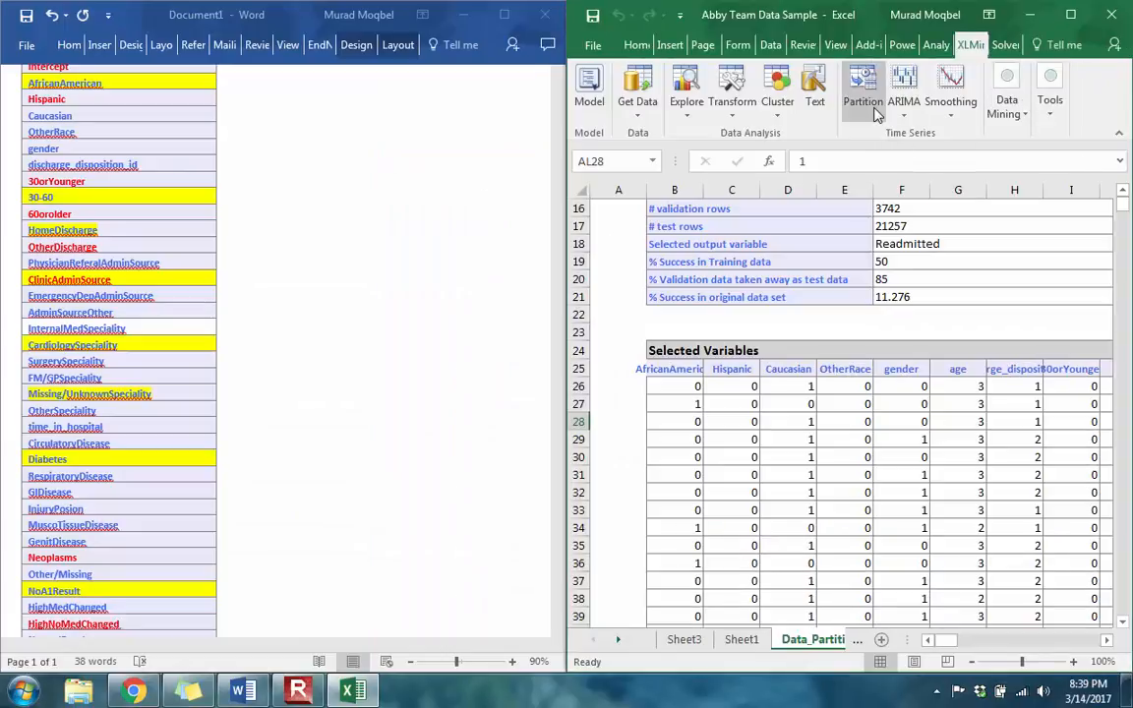
click(852, 457)
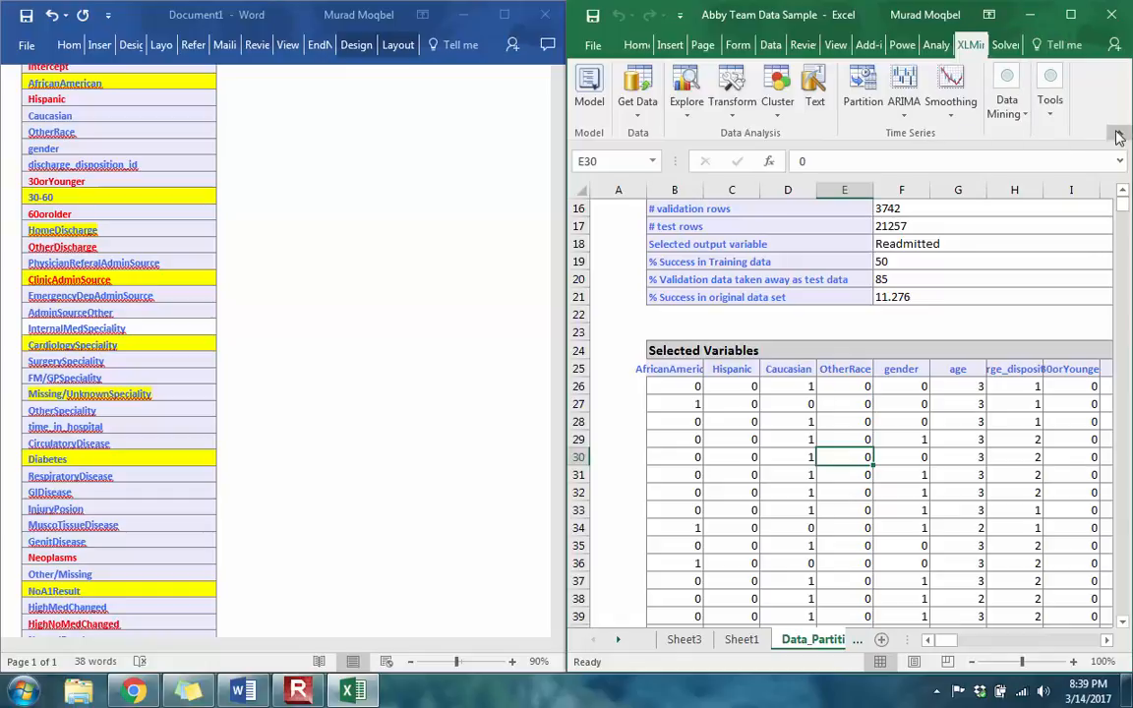
Start a Logistic Regression classification on the Data_Partition worksheet with Readmitted as the output variable
click(1026, 118)
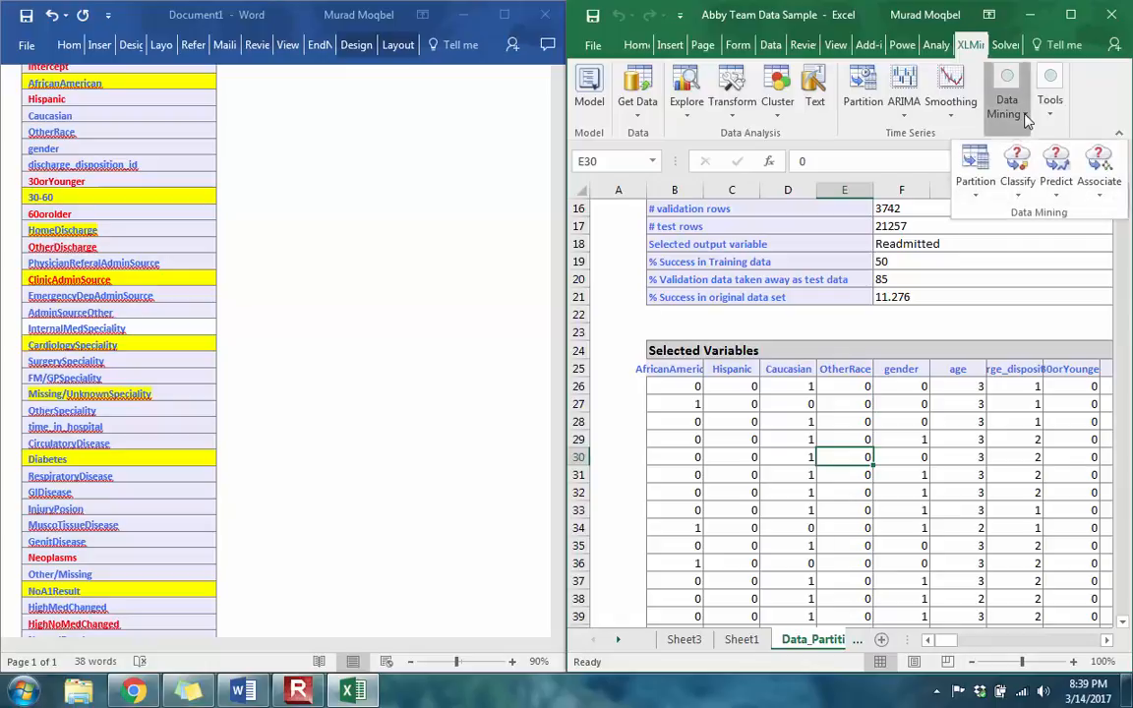
click(1020, 193)
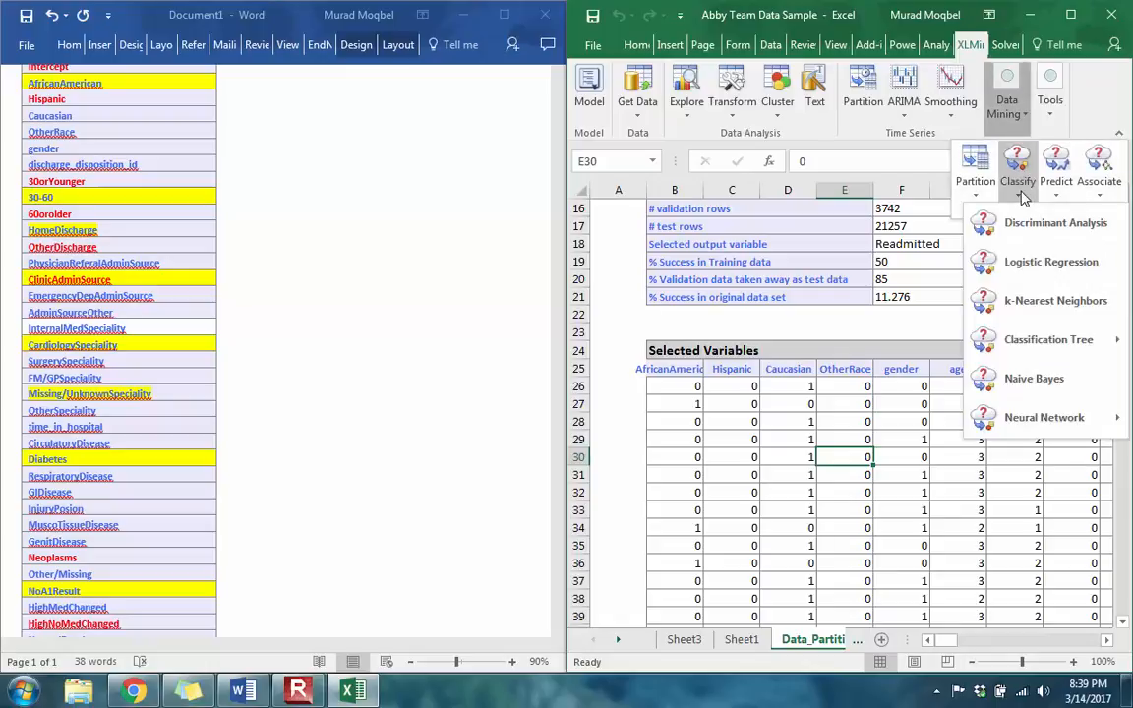
click(1050, 263)
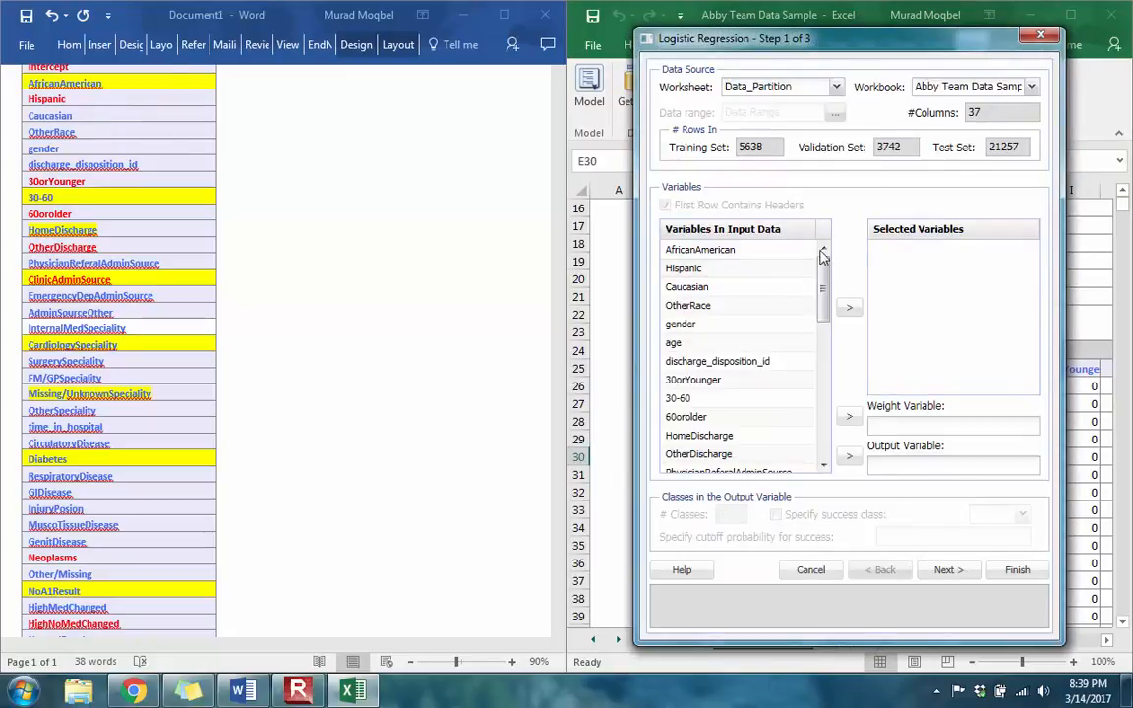
drag(824, 271, 824, 405)
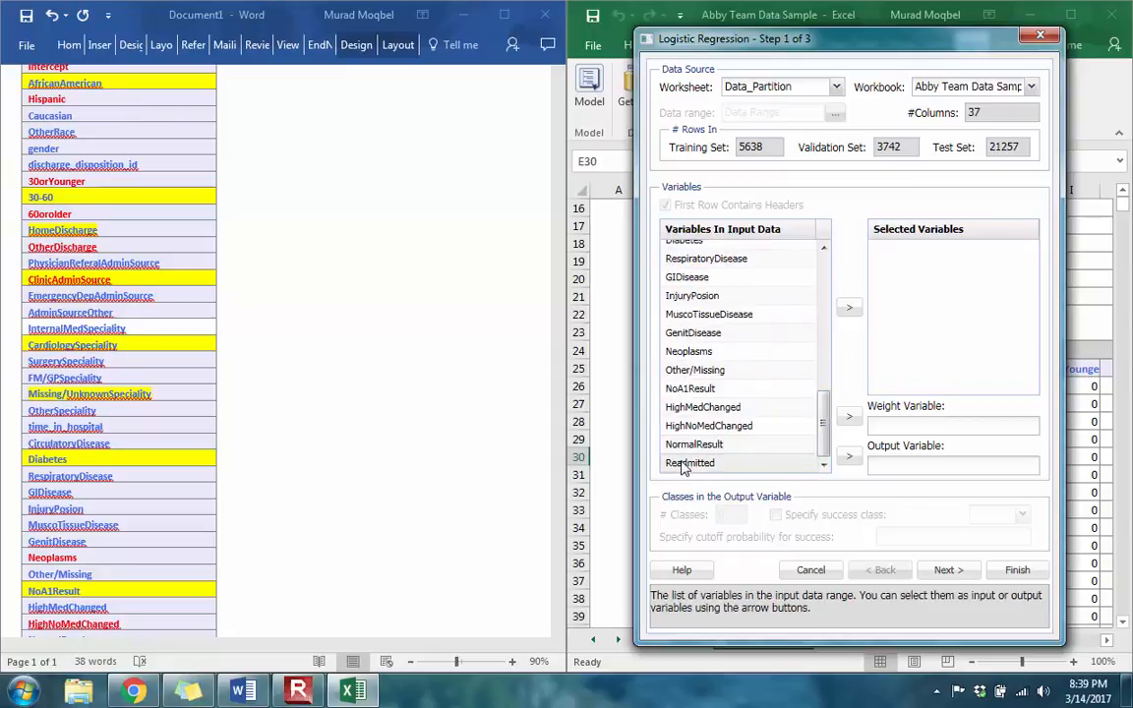
key(ctrl+a)
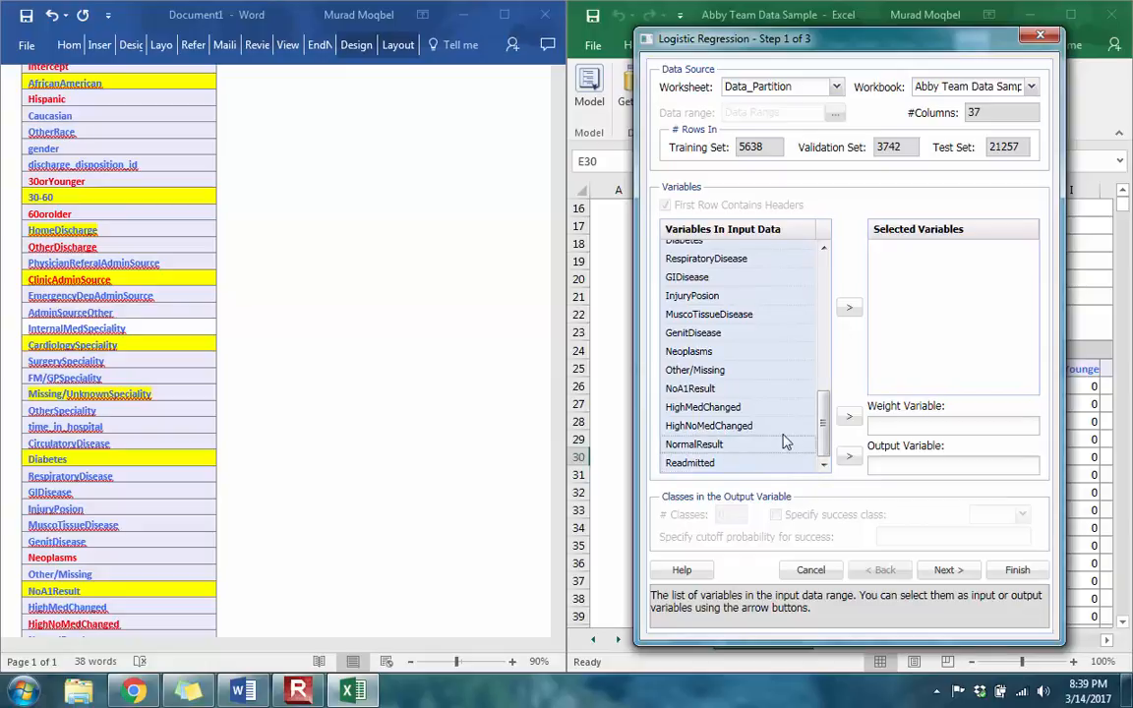
click(849, 455)
Add all remaining variables from AfricanAmerican to NormalResult as selected variables and enable the 95% confidence level for odds
mouse_move(824, 436)
mouse_down()
mouse_move(822, 295)
mouse_move(815, 414)
mouse_up()
shift+click(721, 465)
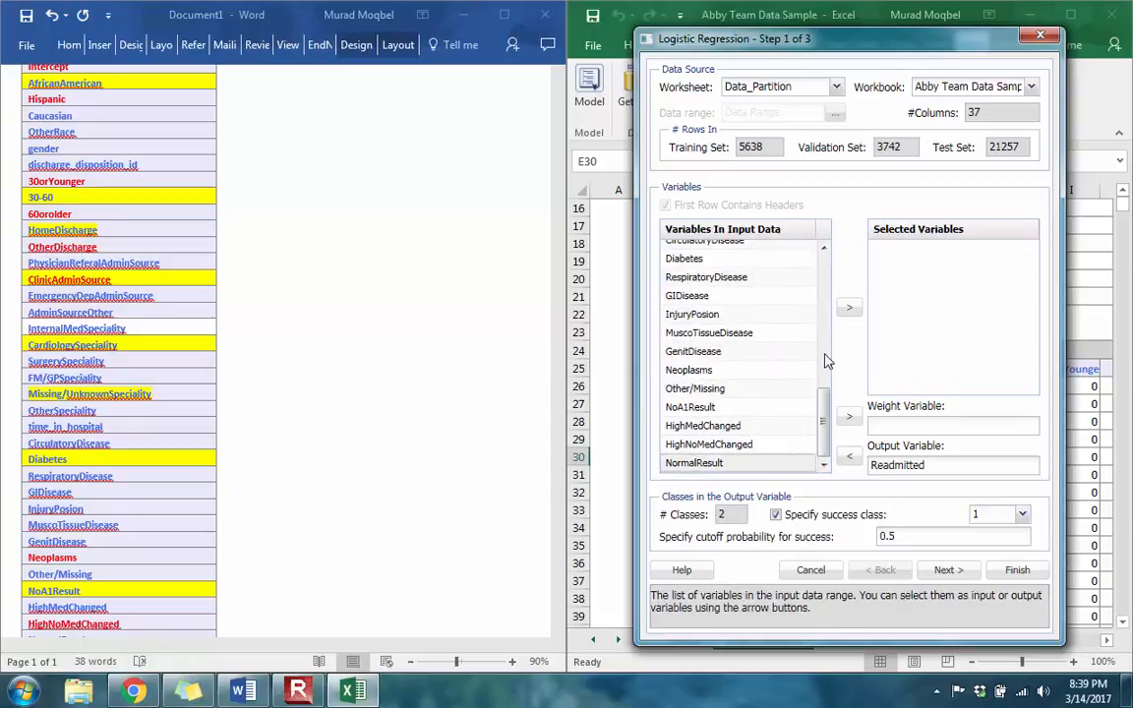
click(852, 311)
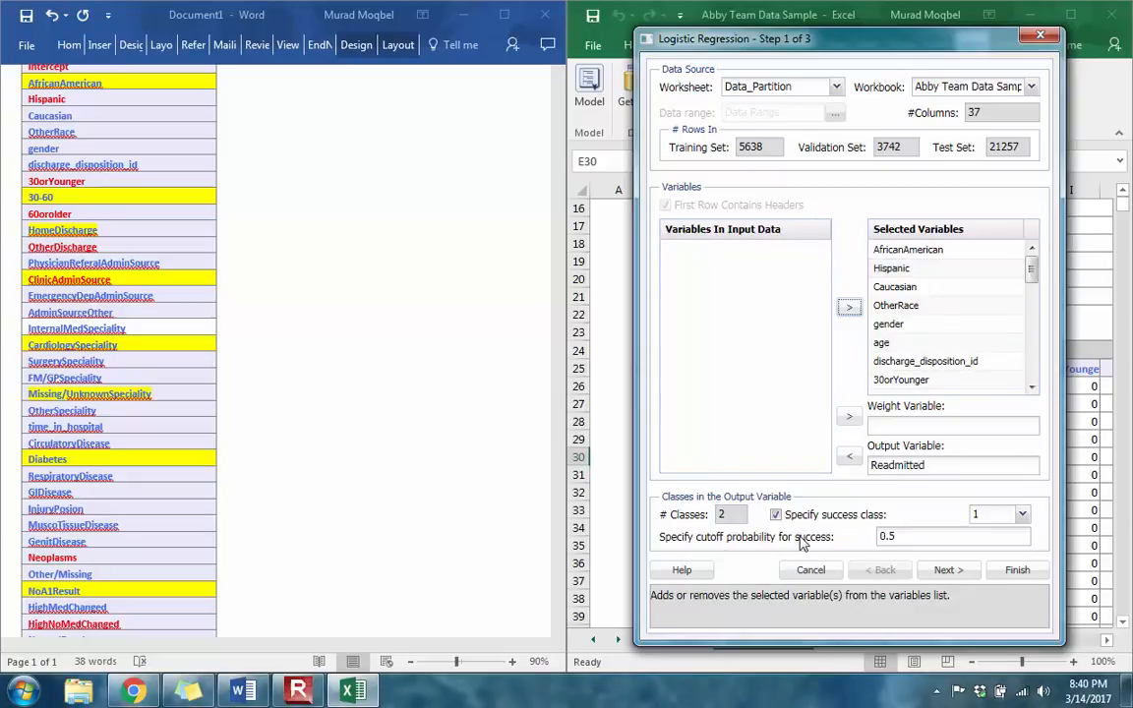
click(941, 575)
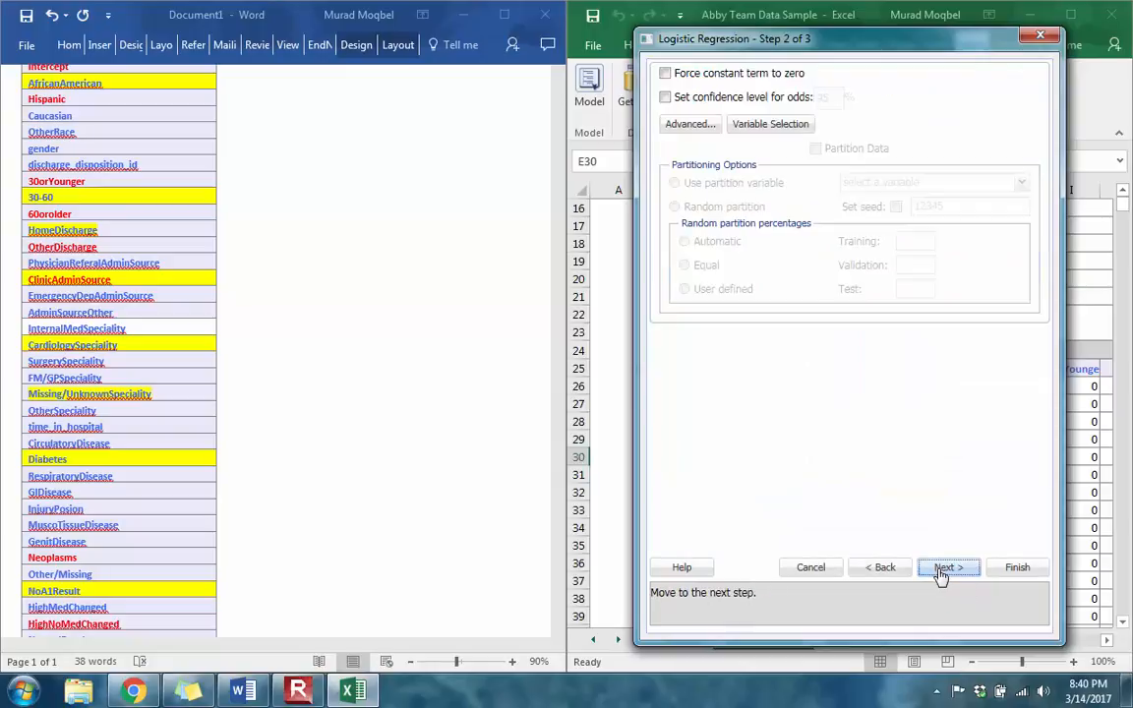
click(673, 98)
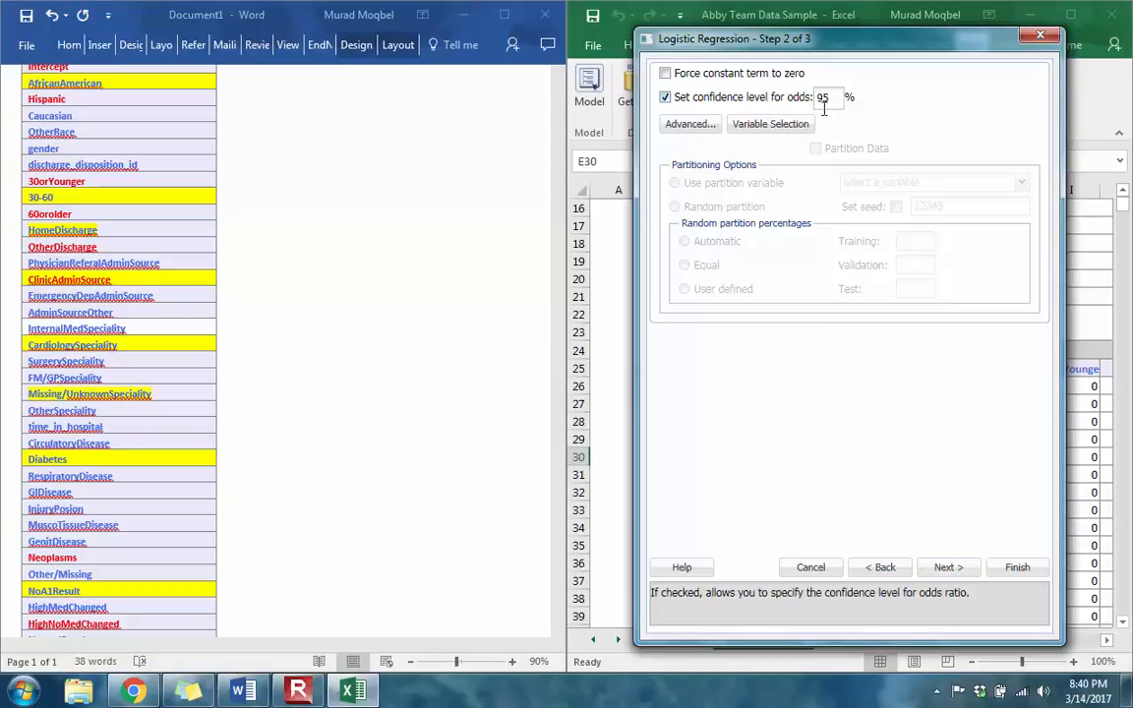
Return to the regression's variable selection and remove AfricanAmerican from the selected variables
click(887, 573)
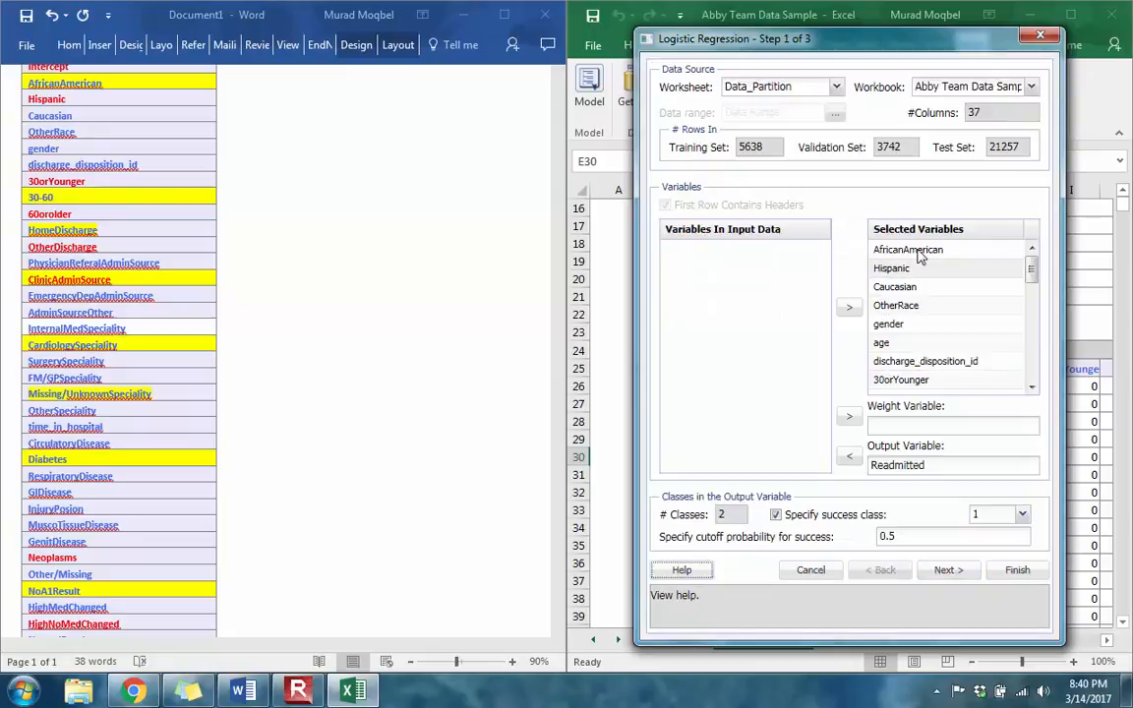
click(910, 250)
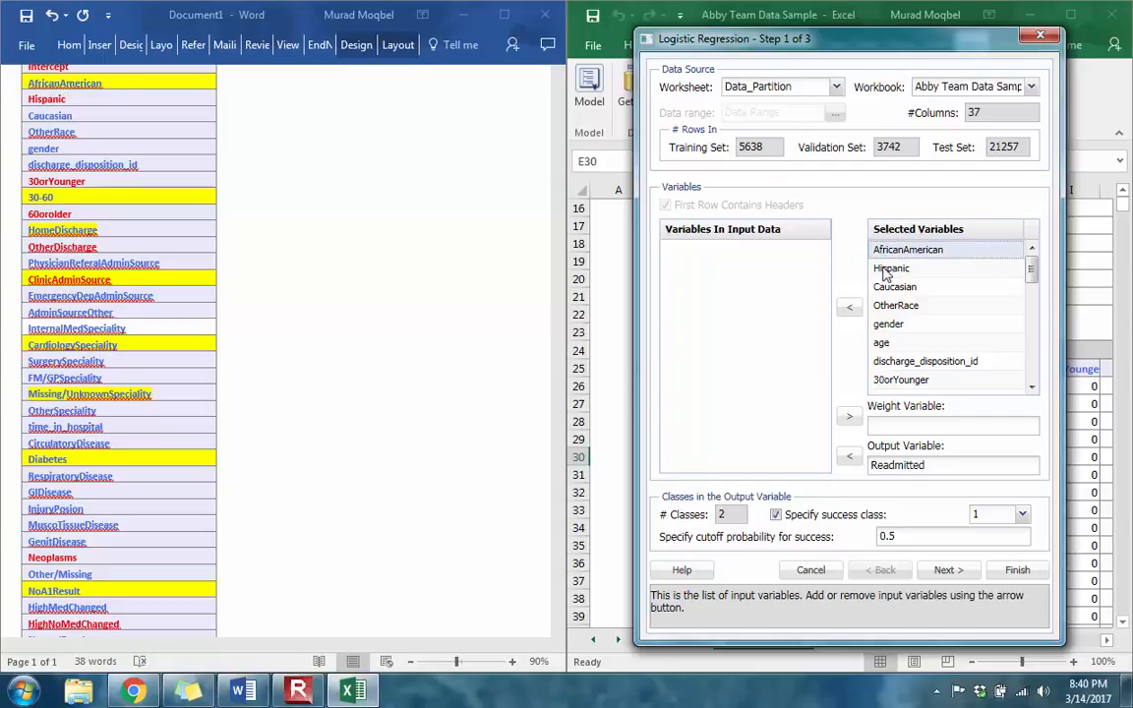
click(848, 307)
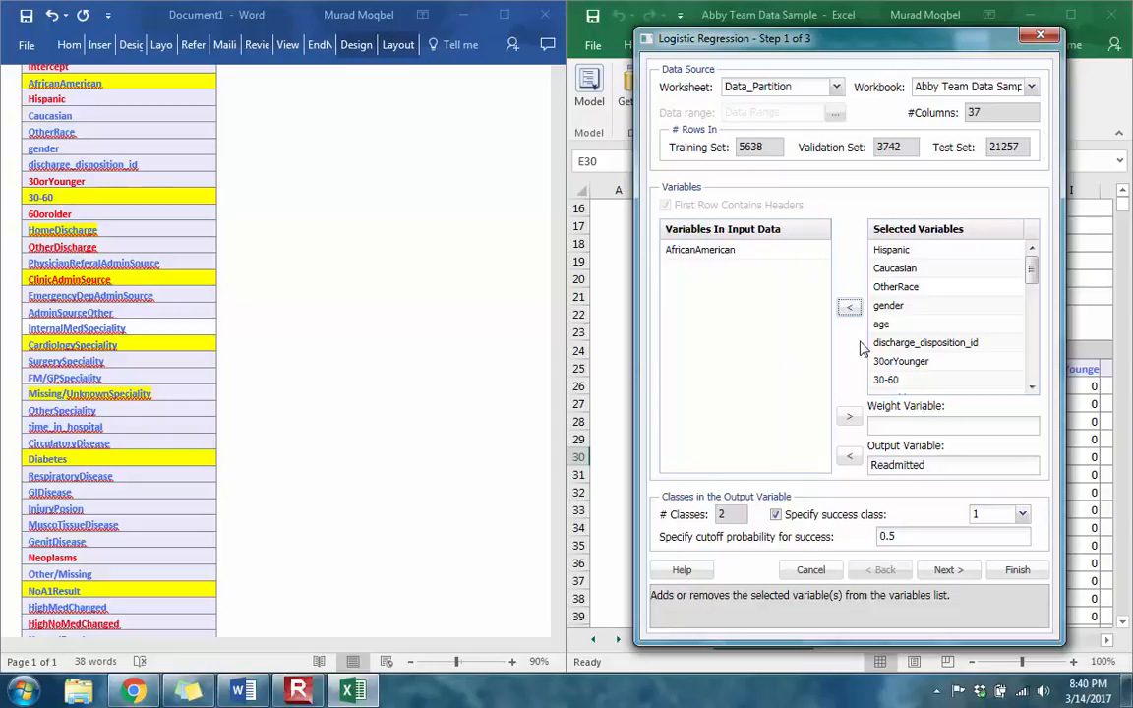
Remove 30-60 and OtherDischarge from the regression's selected variables
click(890, 381)
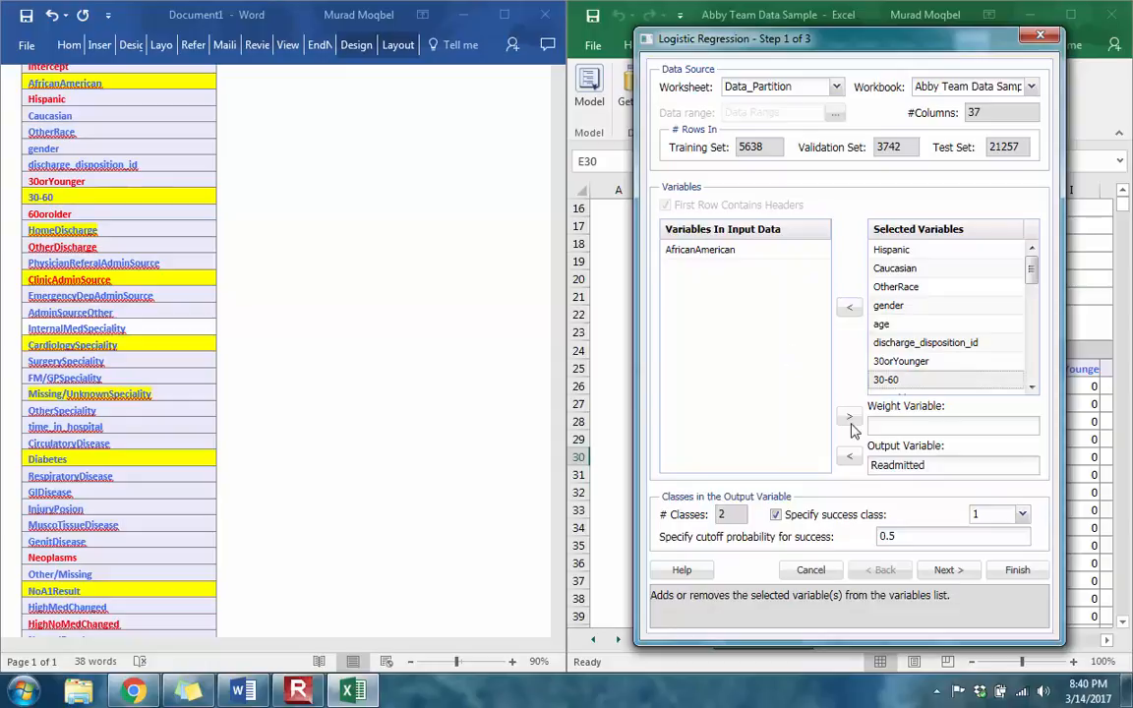
click(850, 311)
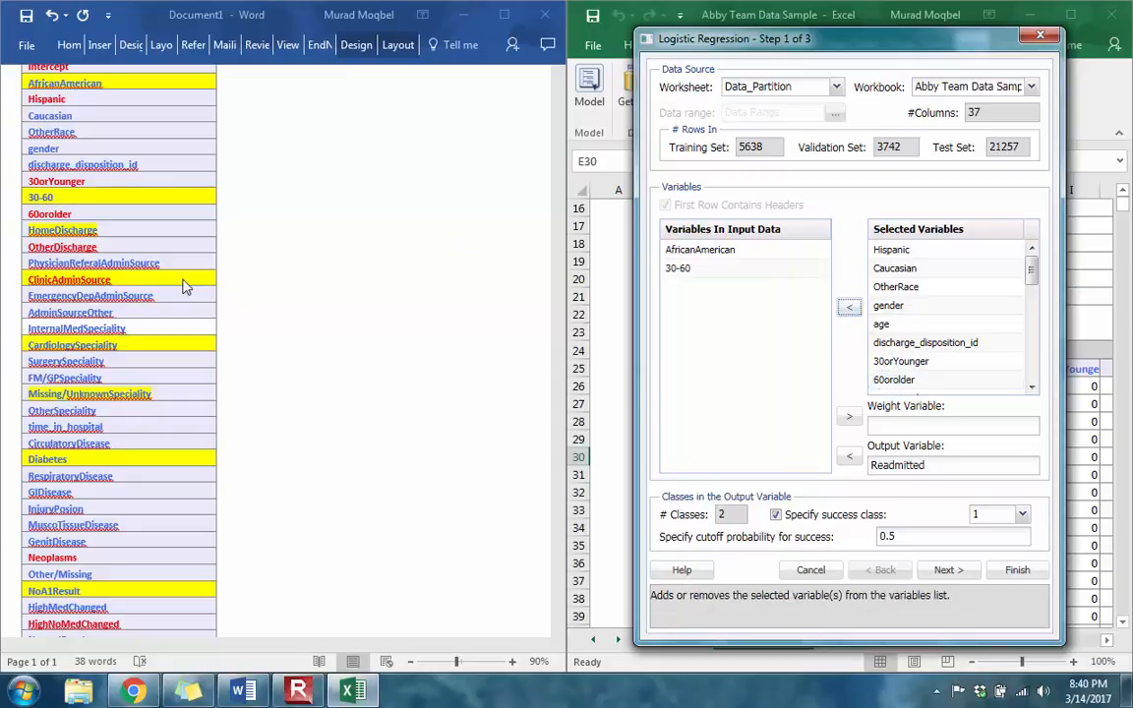
click(931, 361)
scroll(936, 369, down, 1)
scroll(937, 369, down, 2)
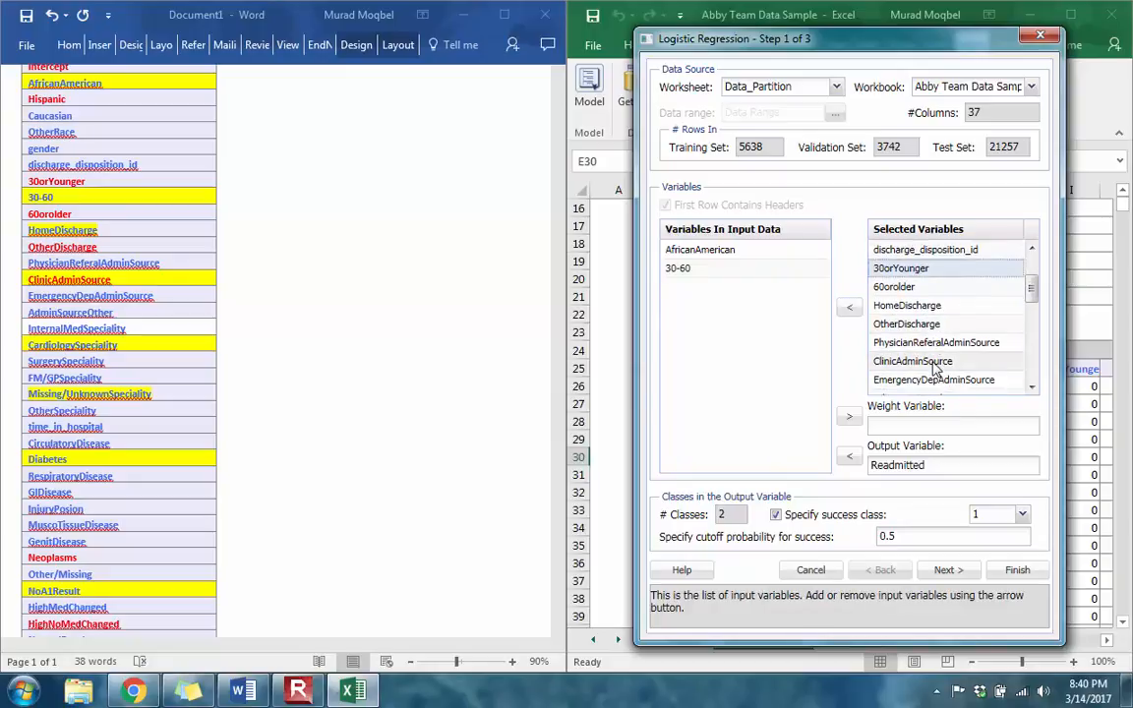
click(935, 364)
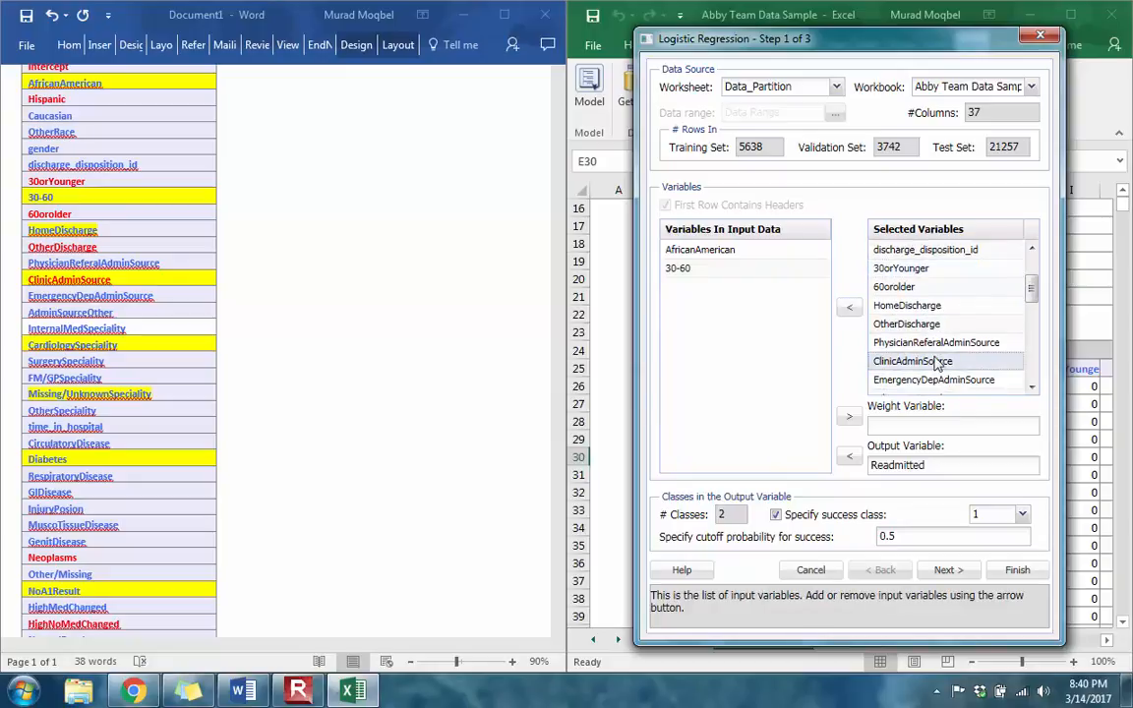
scroll(930, 344, up, 1)
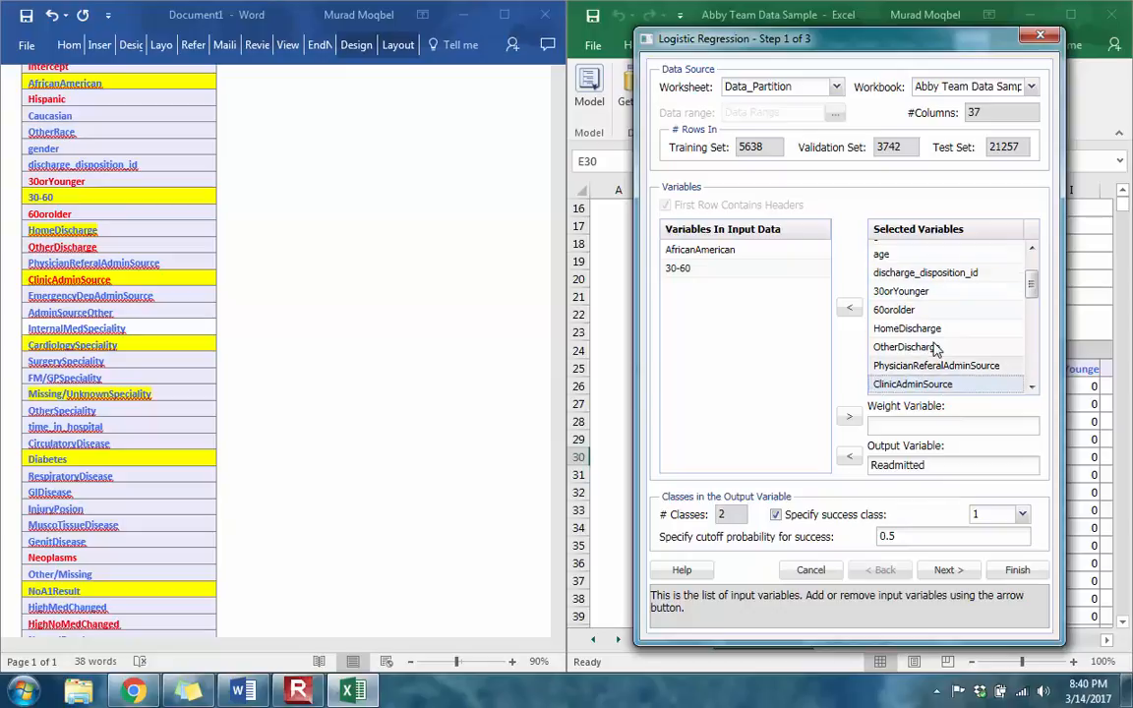
click(907, 332)
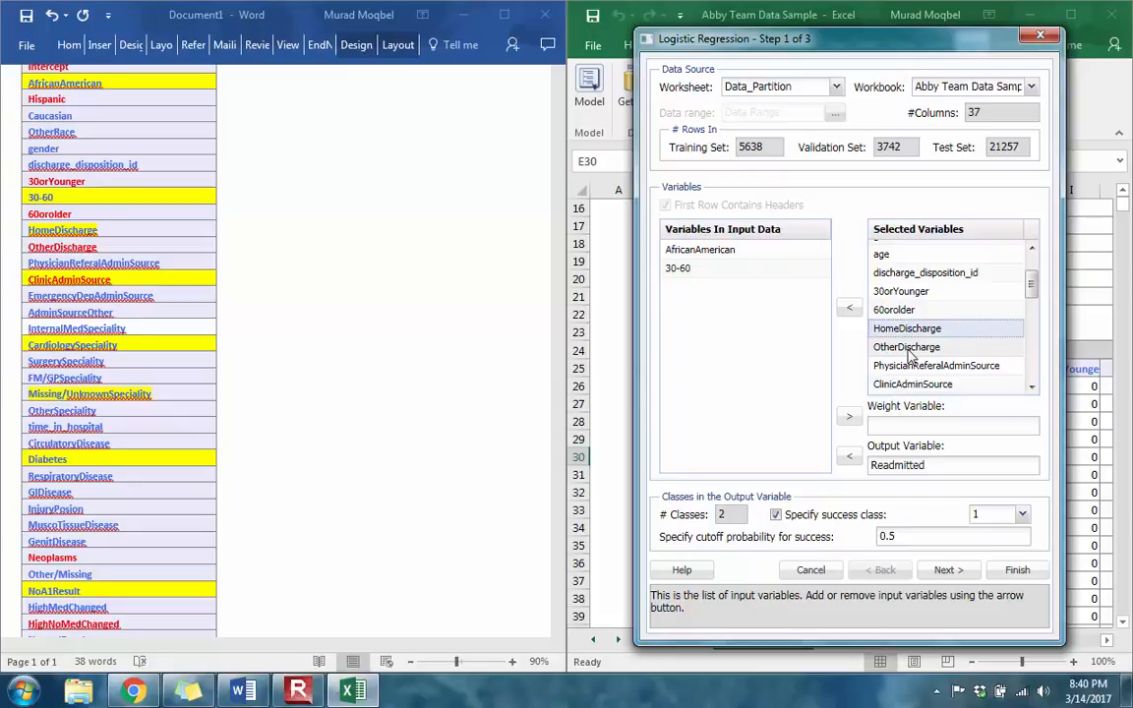
click(911, 349)
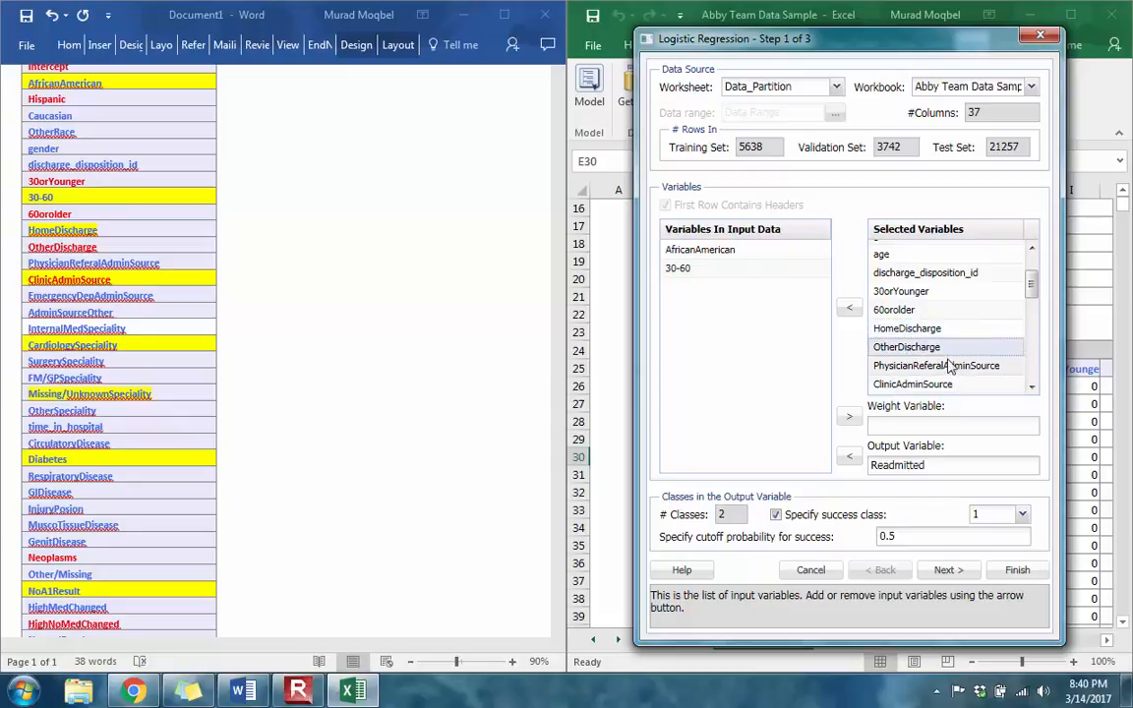
click(850, 308)
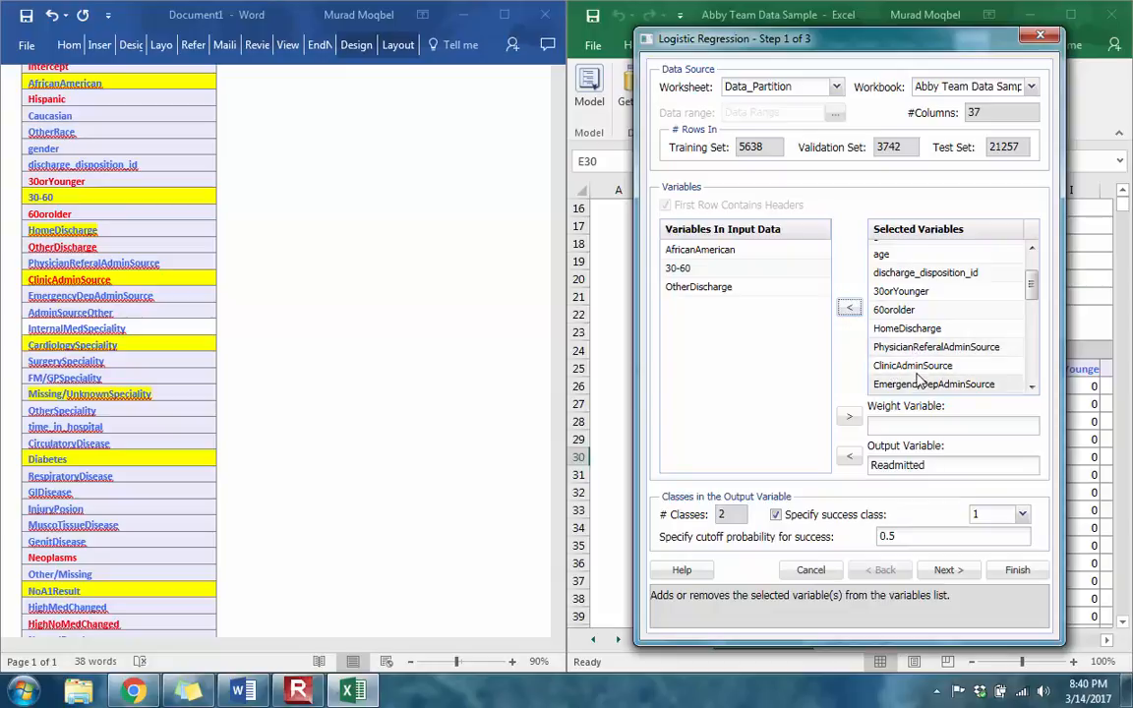
Remove ClinicAdminSource and CardiologySpeciality from the regression's selected variables
click(912, 365)
click(850, 309)
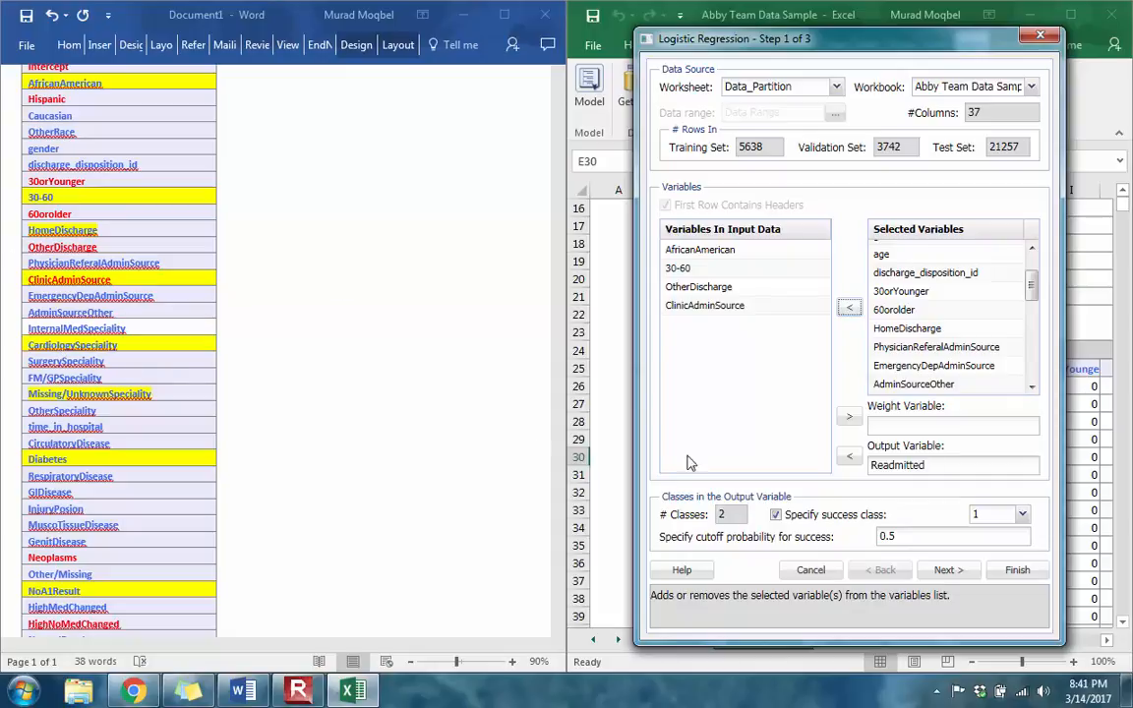
scroll(1035, 295, up, 1)
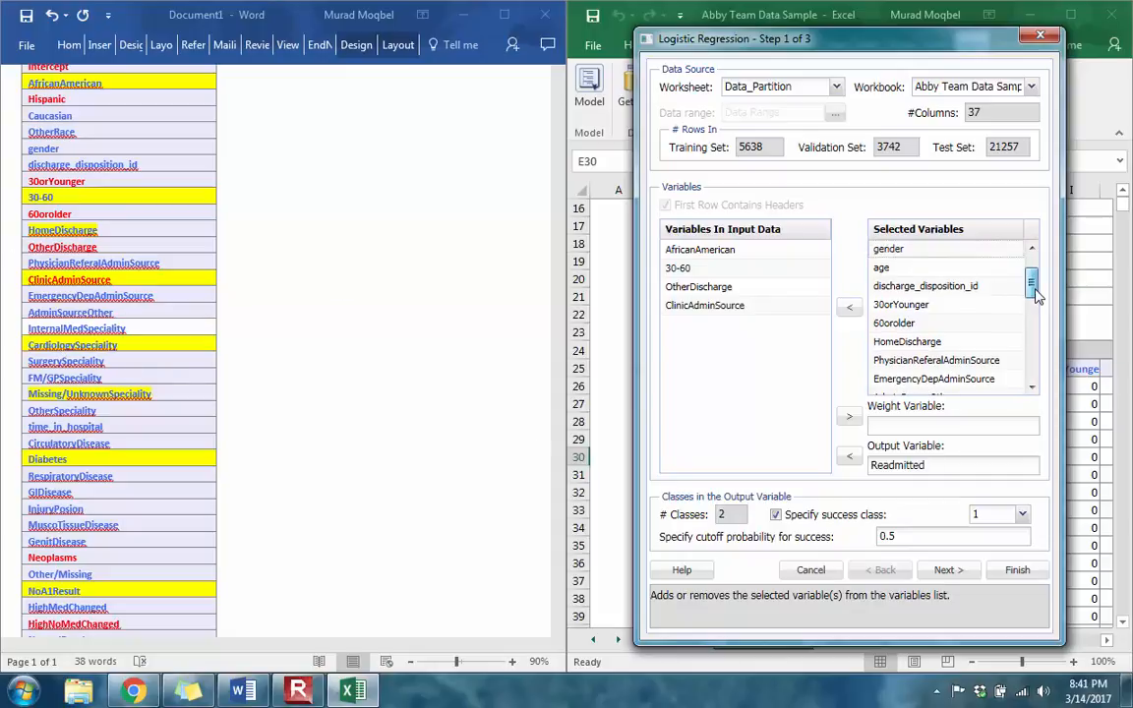
scroll(1033, 295, down, 3)
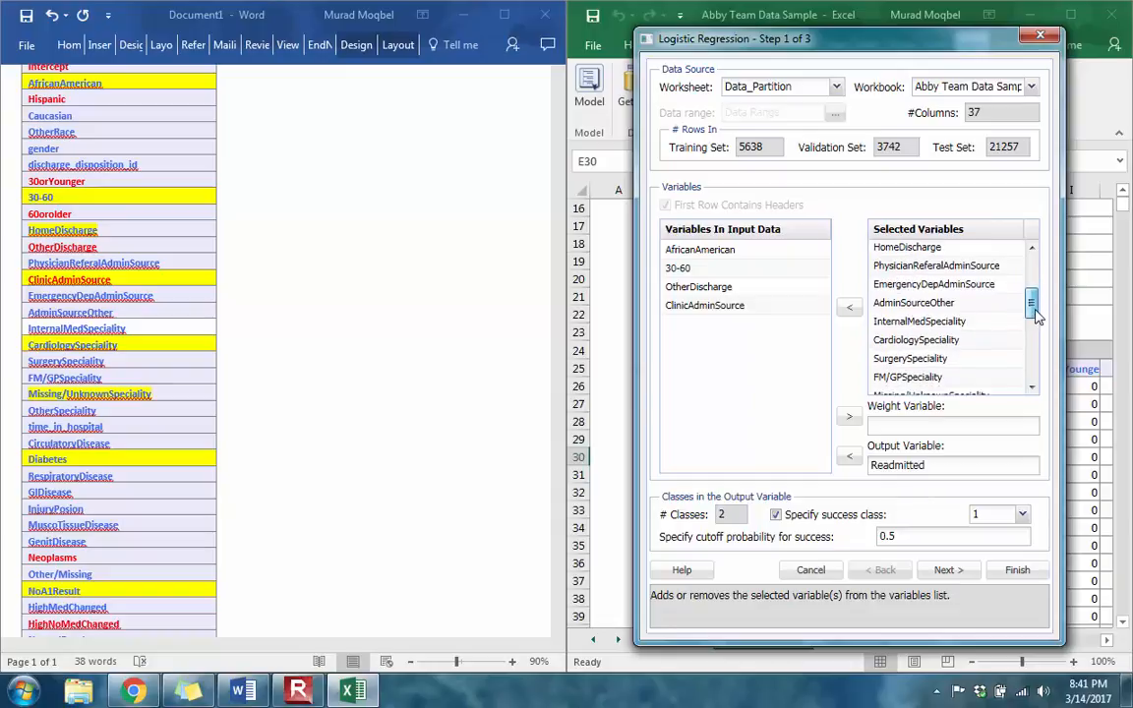
click(850, 307)
drag(1032, 311, 1043, 325)
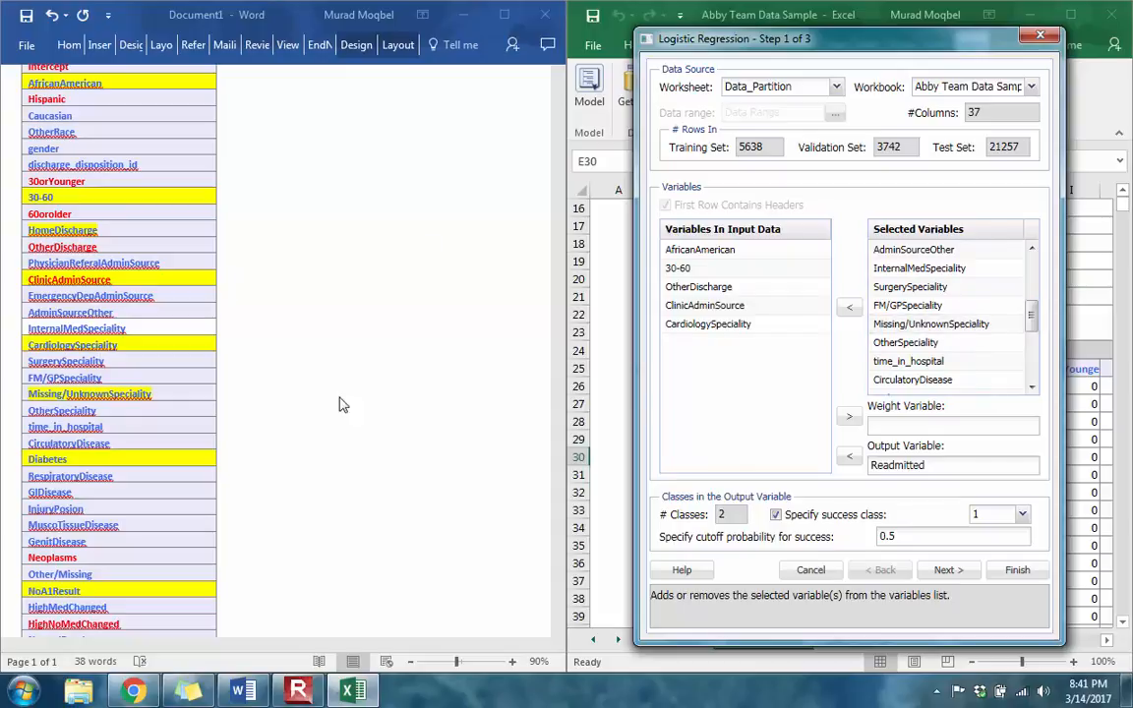
Remove Diabetes and NoA1Result from the regression's selected variables
click(121, 393)
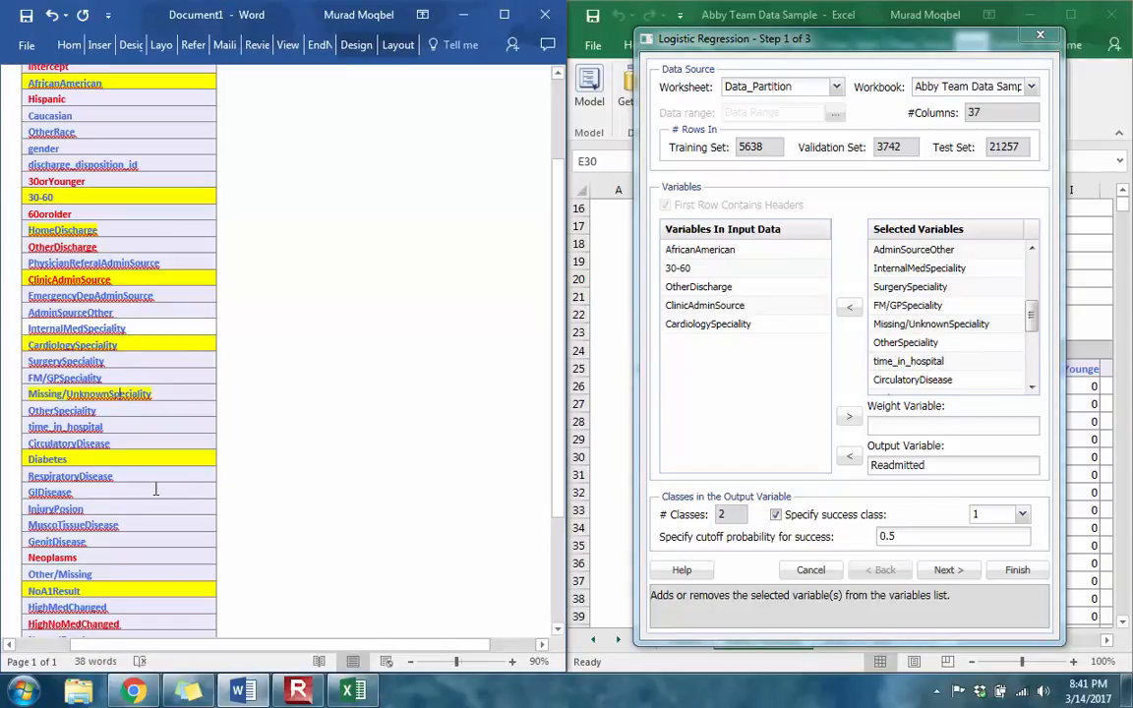
drag(1031, 316, 1033, 340)
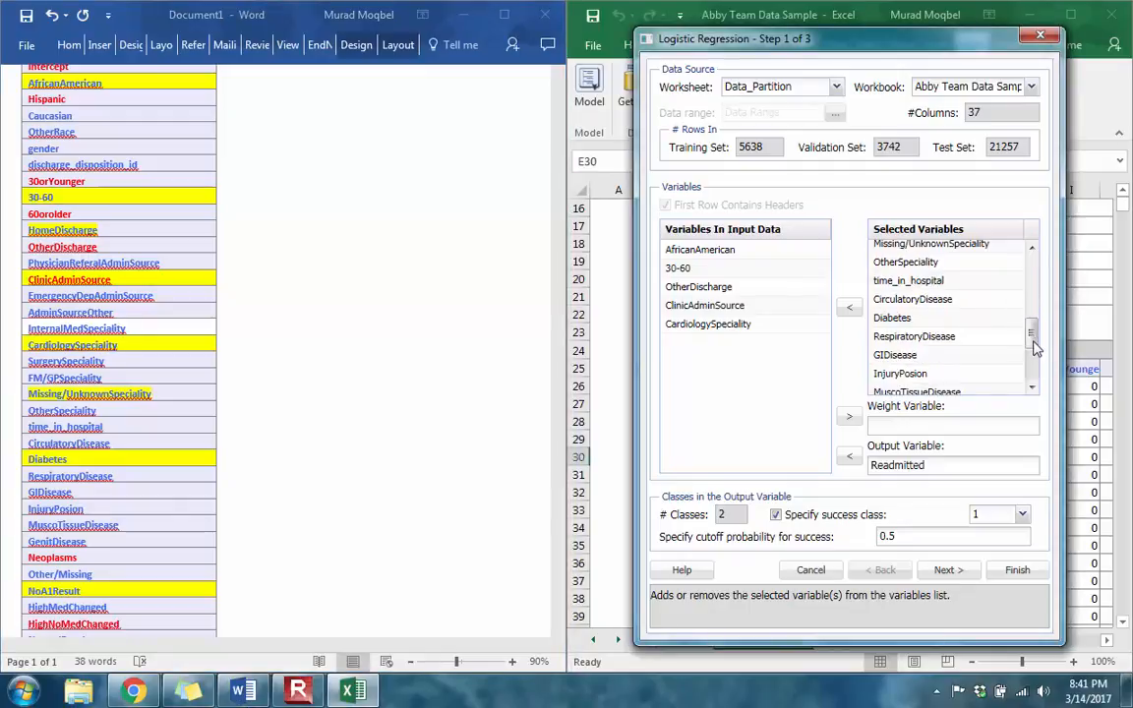
click(892, 318)
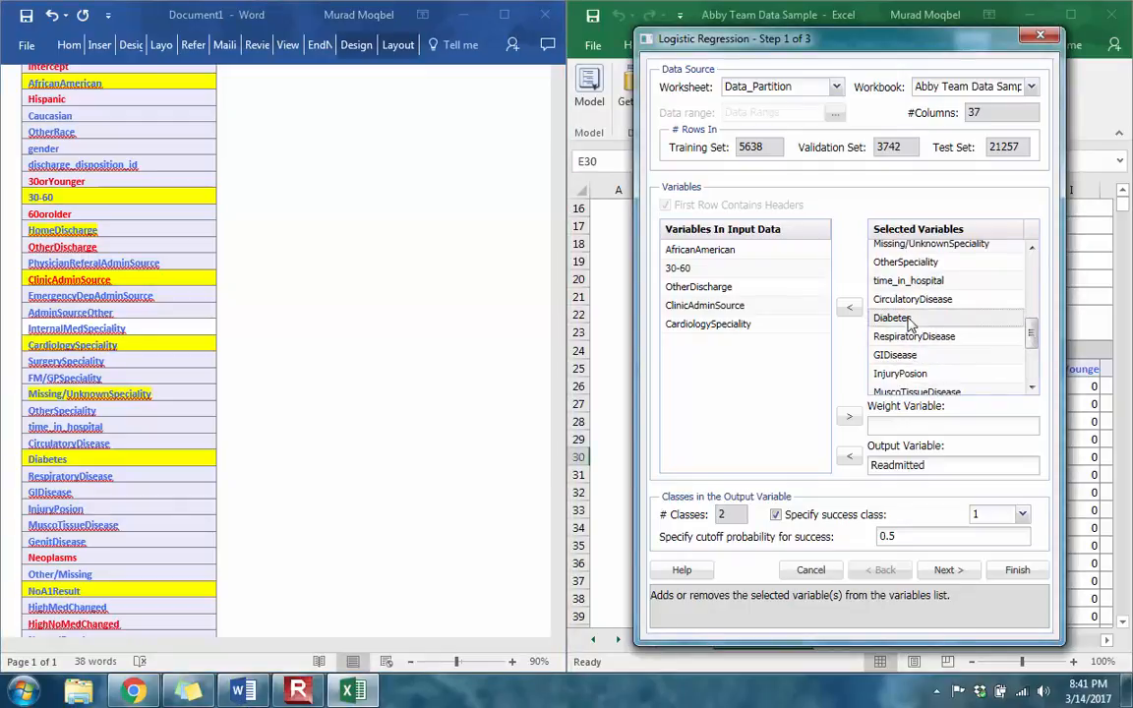
click(848, 313)
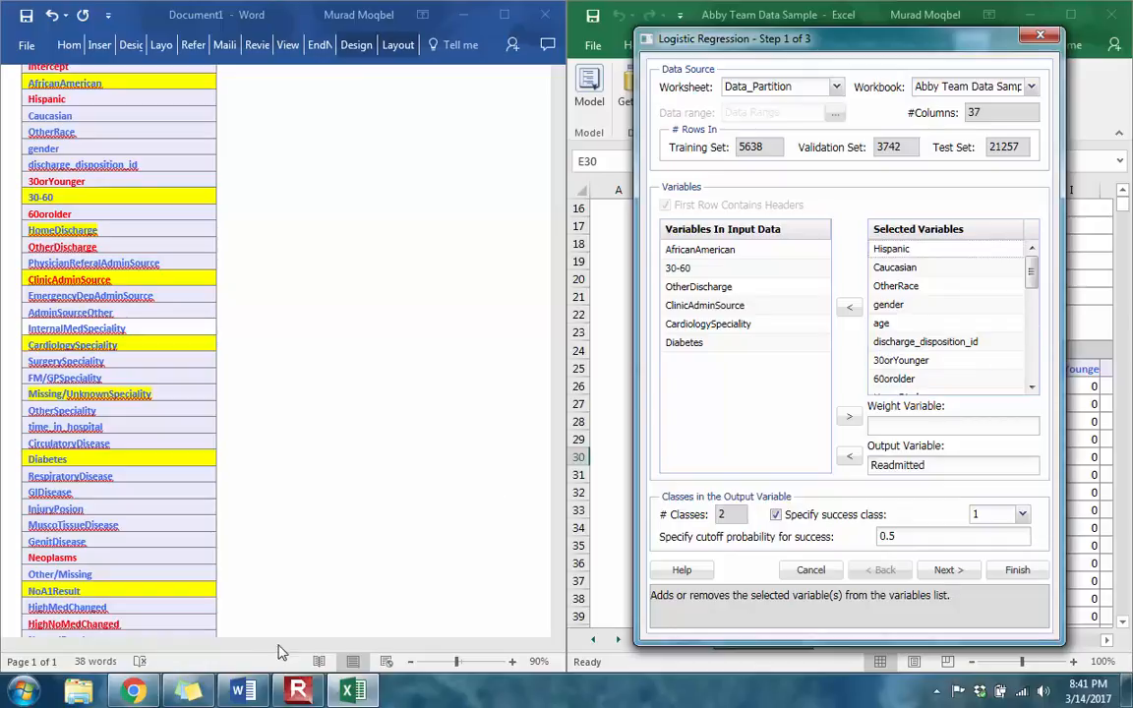
drag(1036, 277, 1030, 362)
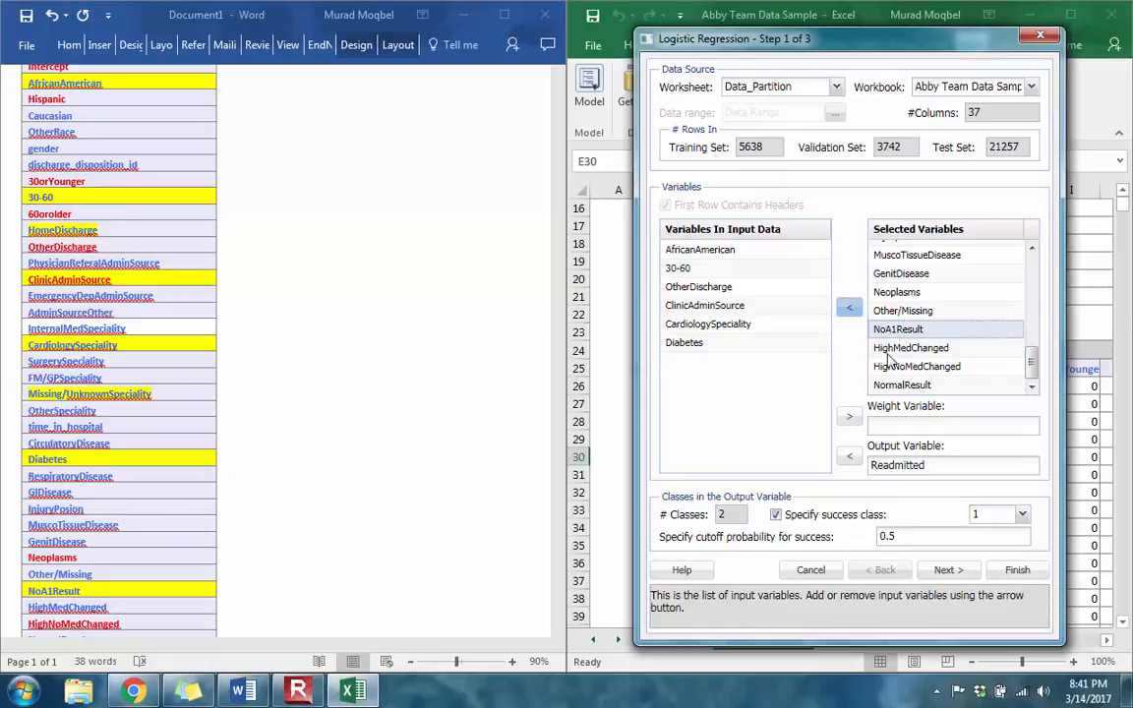
click(853, 310)
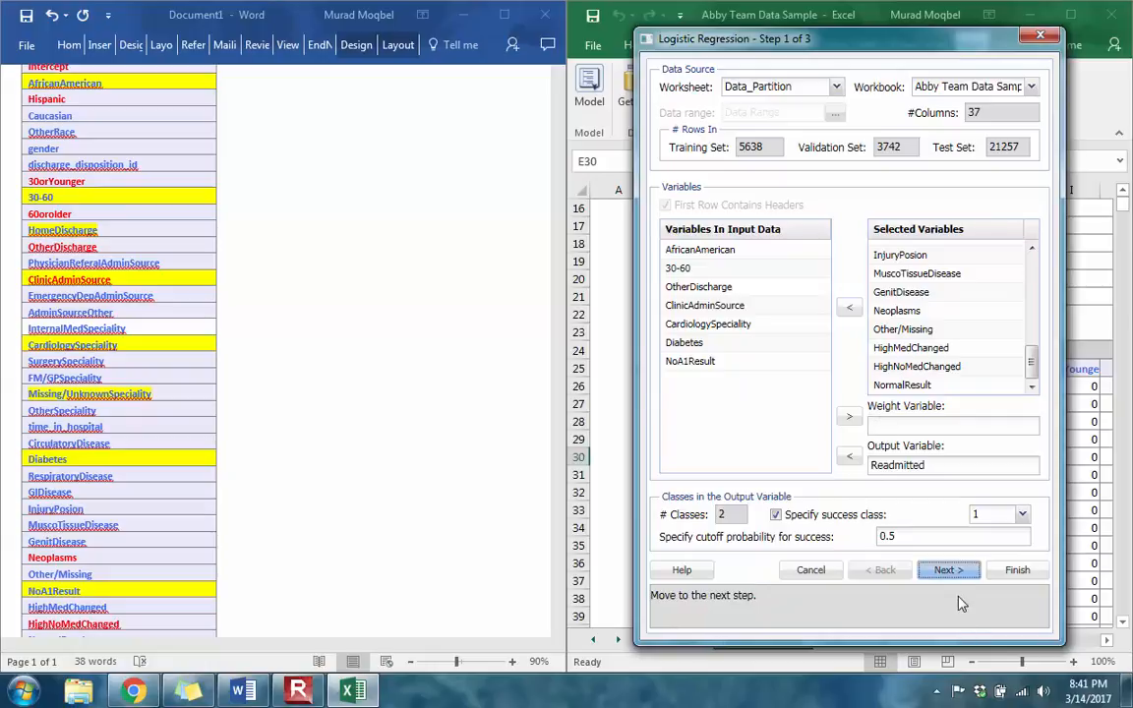
Run the logistic regression with the 95% confidence level, summary reports and lift charts kept, and maximize the Excel workbook window
click(944, 572)
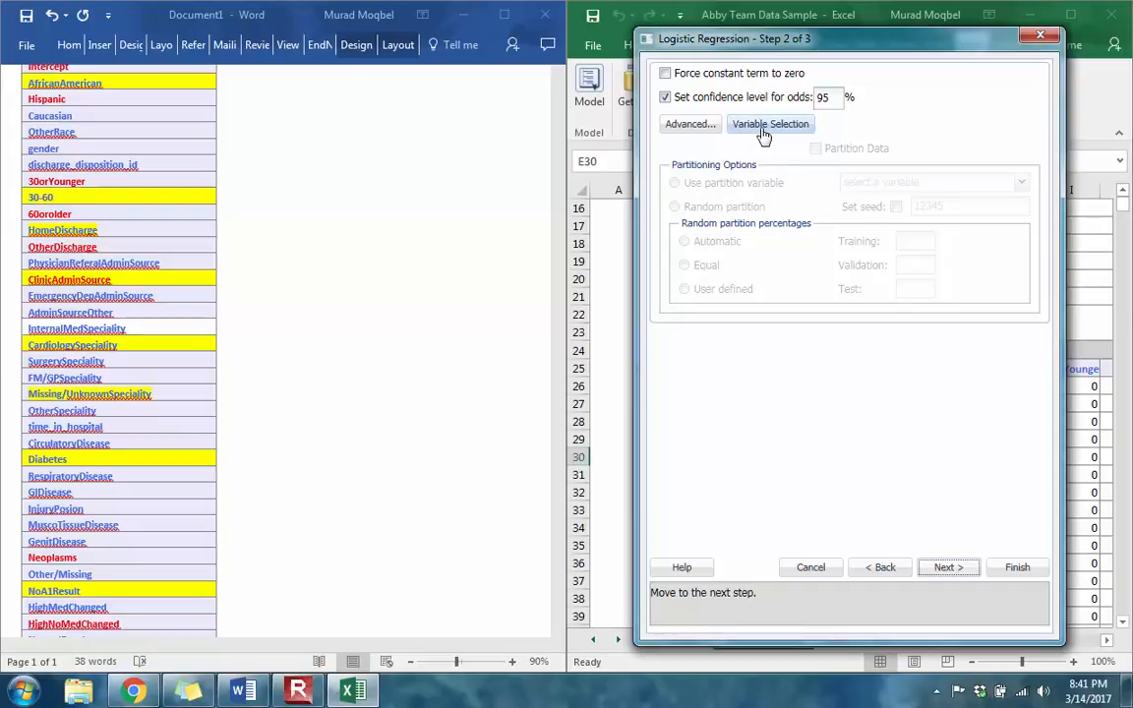
click(948, 571)
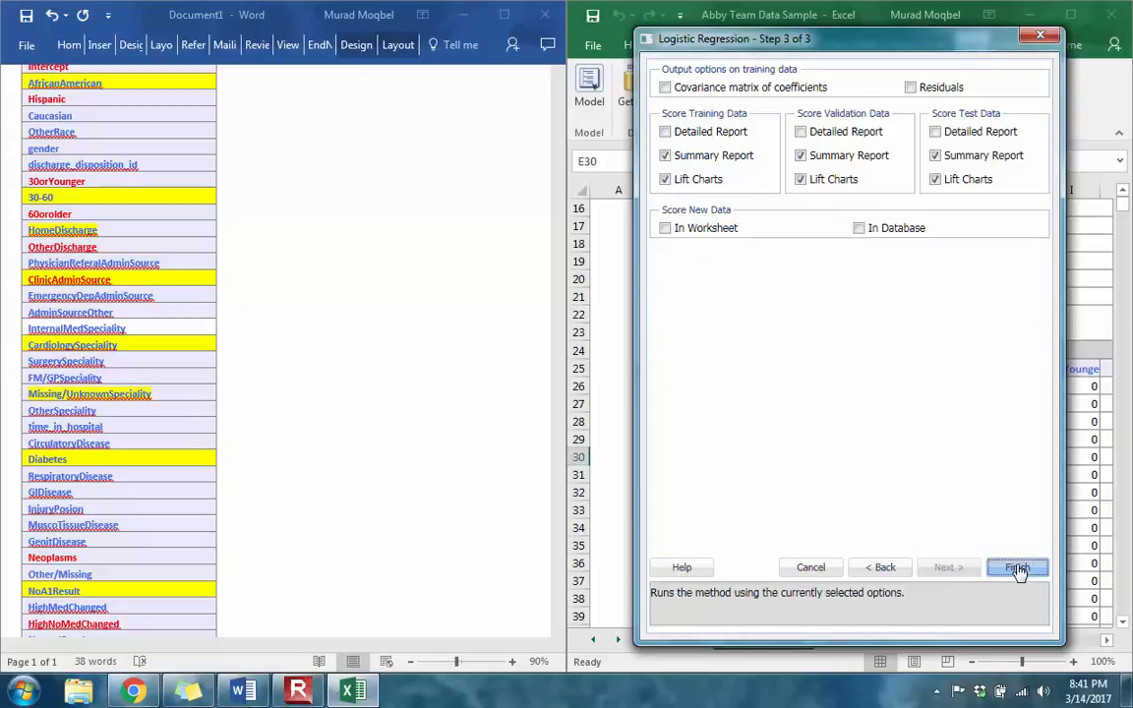
click(1018, 570)
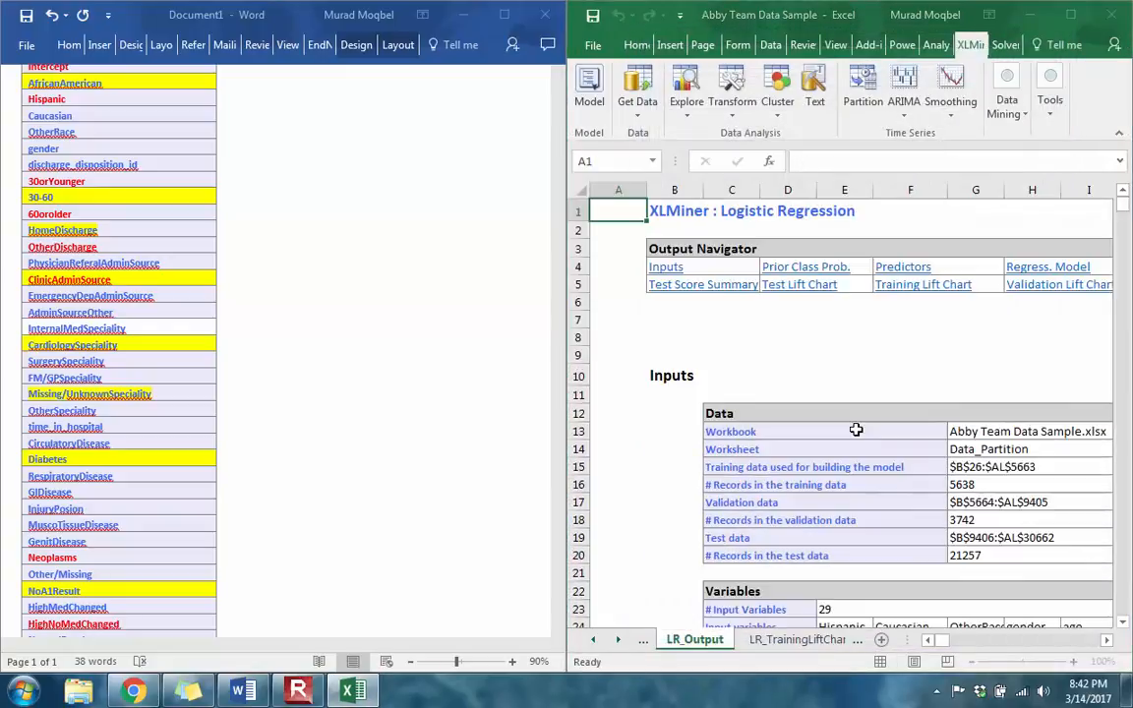
double_click(949, 14)
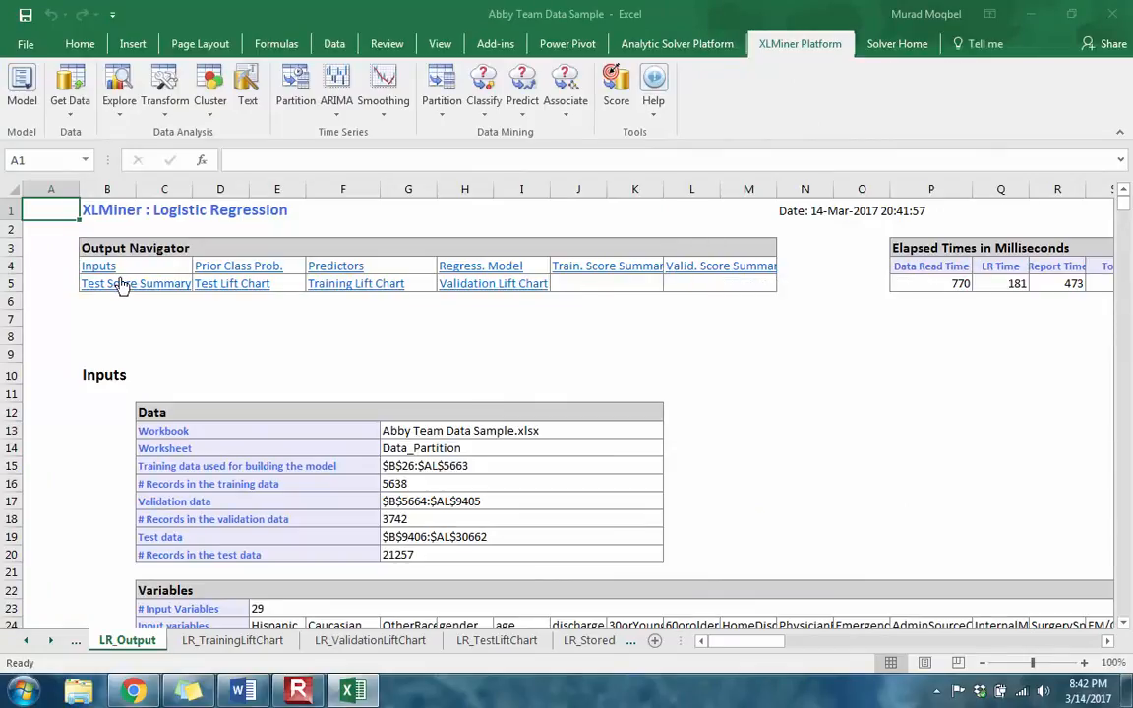
Examine the confusion matrices, error reports and performance tables of the training and validation summary reports in the regression output
click(676, 273)
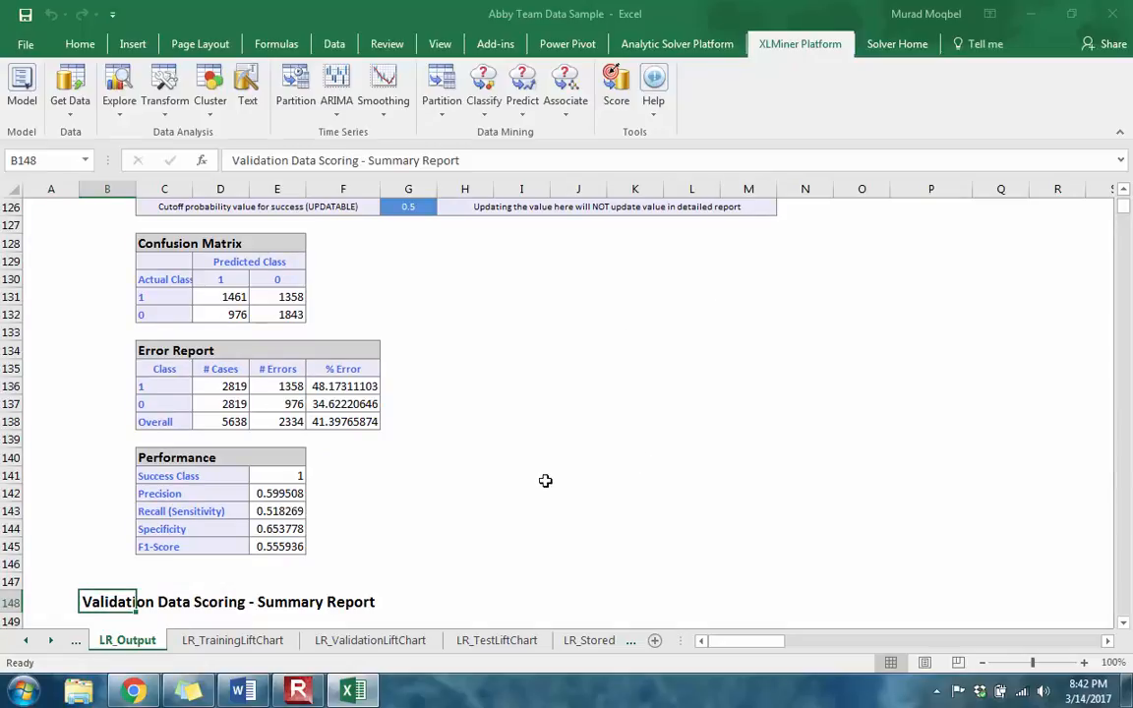
click(344, 421)
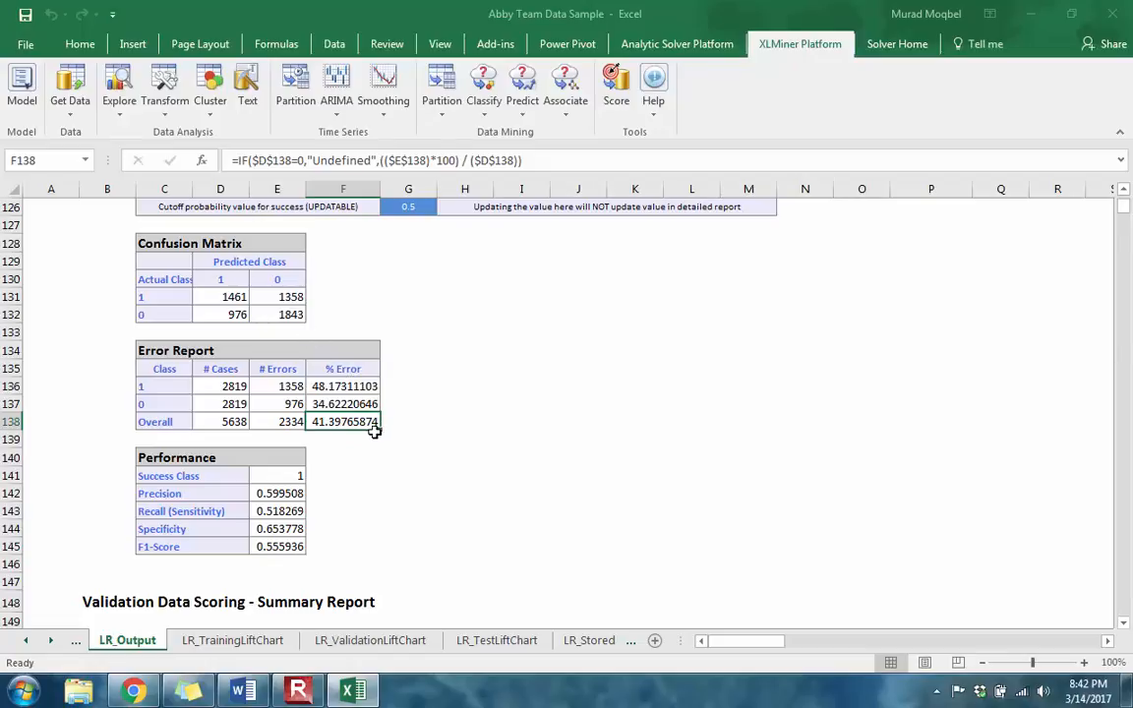
click(374, 471)
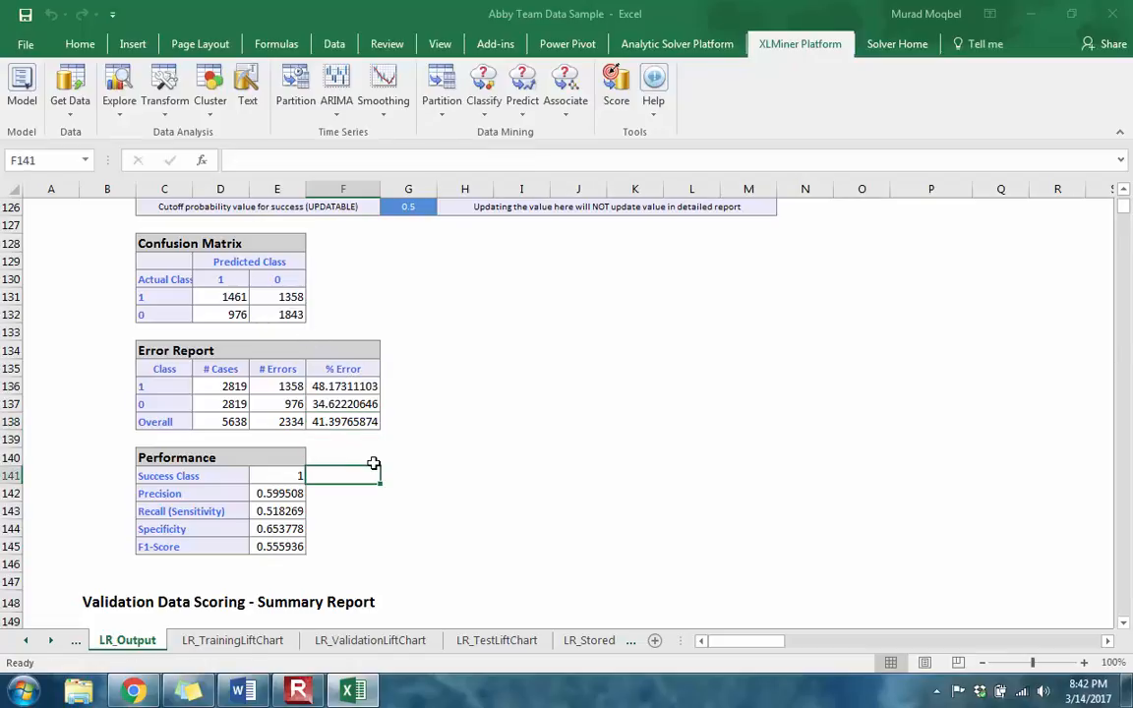
key(Down)
key(Down)
key(Down)
key(Down)
key(Down)
key(Down)
key(Down)
key(Down)
key(Down)
key(Down)
key(Down)
key(Down)
key(Down)
key(Down)
key(Down)
key(Down)
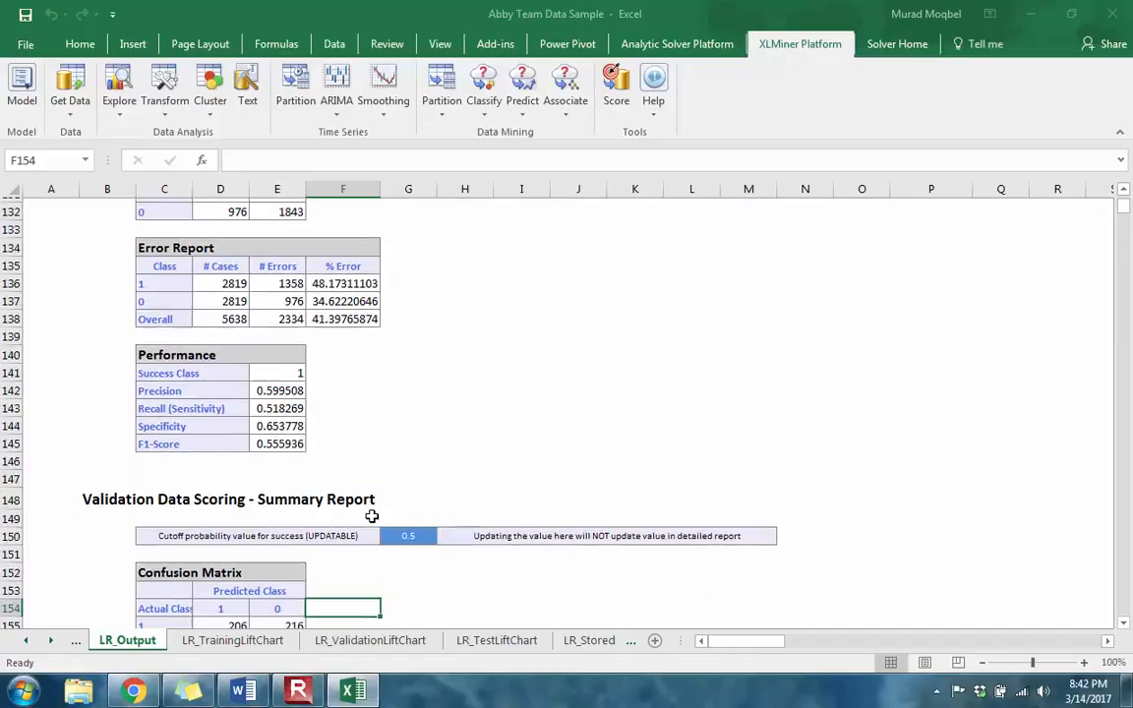
key(Down)
key(Down)
key(Down)
key(Down)
key(Down)
key(Down)
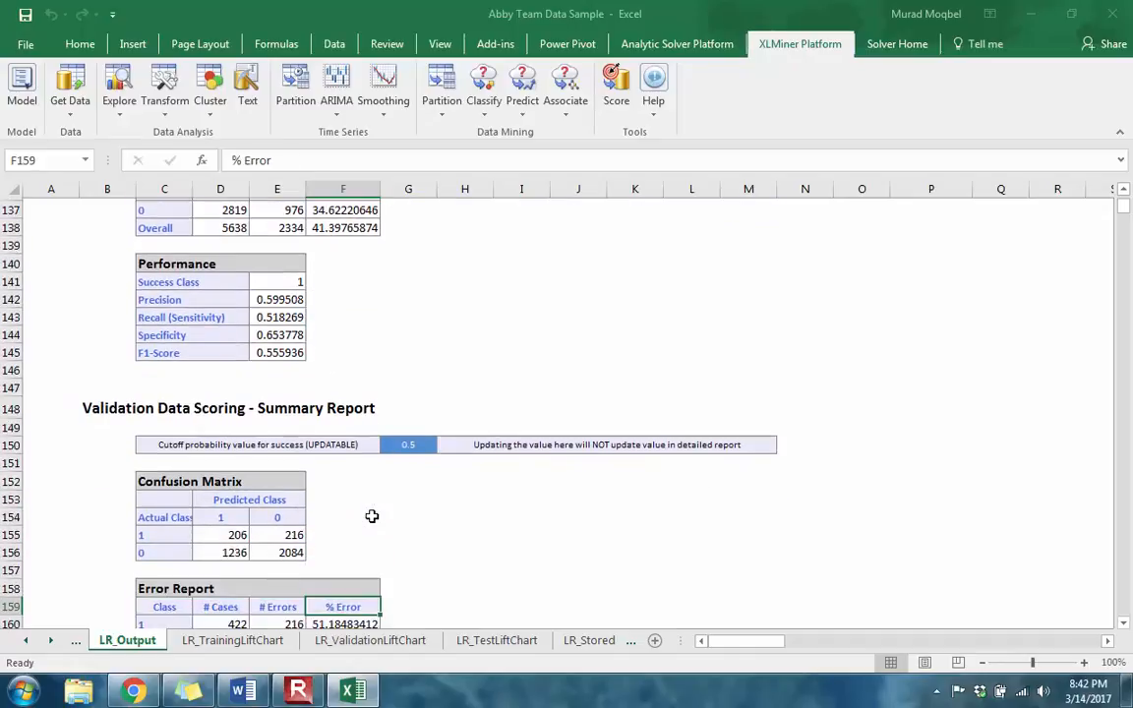
key(Up)
key(Down)
key(Down)
key(Down)
key(Down)
key(Down)
key(Down)
key(Down)
key(Down)
key(Down)
key(Down)
key(Down)
key(Down)
key(Down)
key(Down)
key(Down)
key(Down)
key(Down)
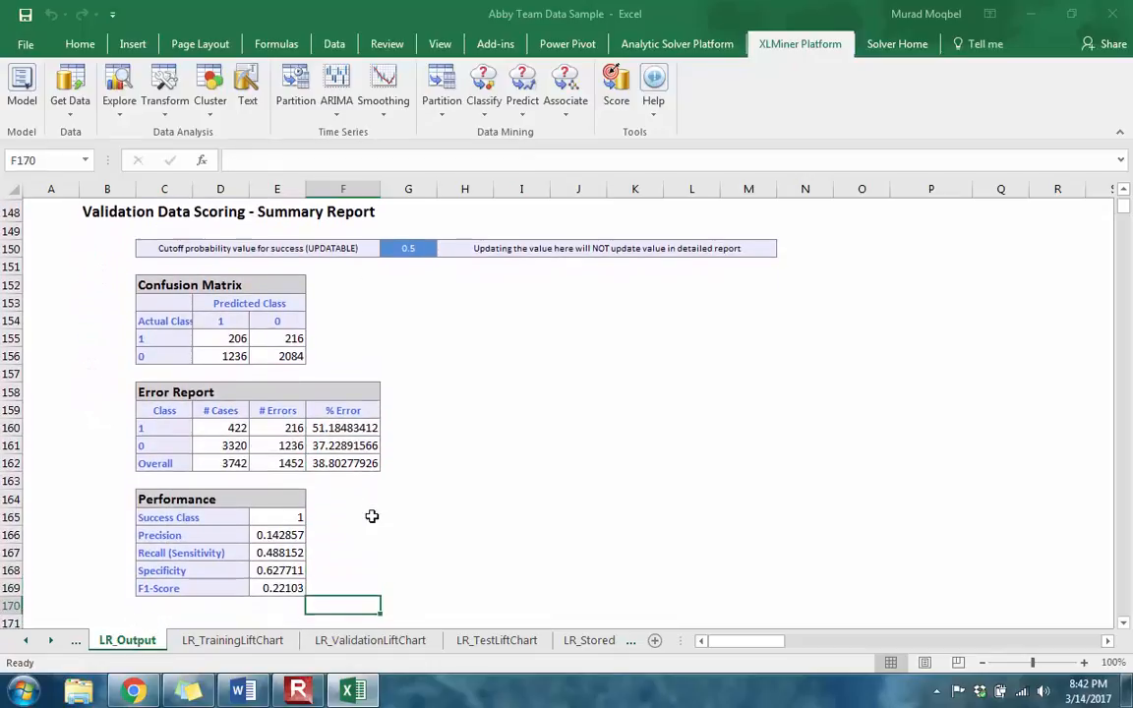
Examine the confusion matrix and error report in the Test Data Scoring summary report
key(Down)
key(Down)
key(Down)
key(Down)
key(Down)
key(Down)
key(Down)
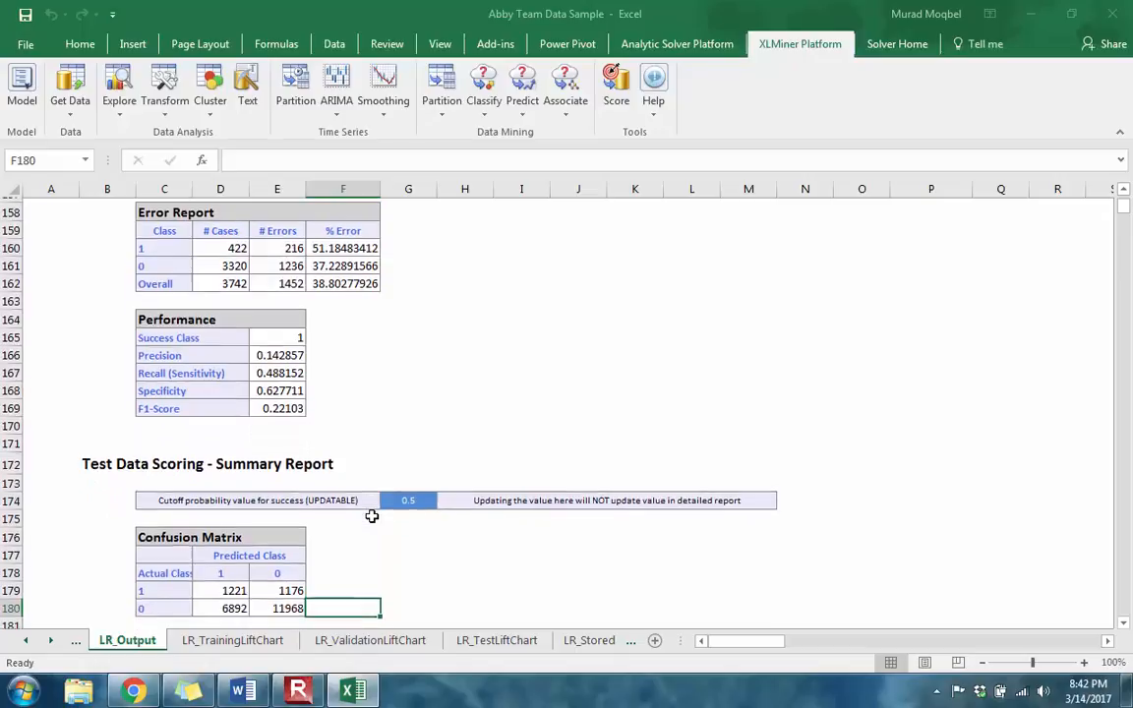
key(Down)
key(Up)
key(Up)
key(Up)
key(Up)
key(Up)
key(Up)
key(Up)
key(Up)
key(Up)
key(Up)
key(Up)
key(Up)
key(Up)
key(Up)
key(Up)
key(Up)
key(Up)
key(Up)
key(Up)
key(Up)
key(Up)
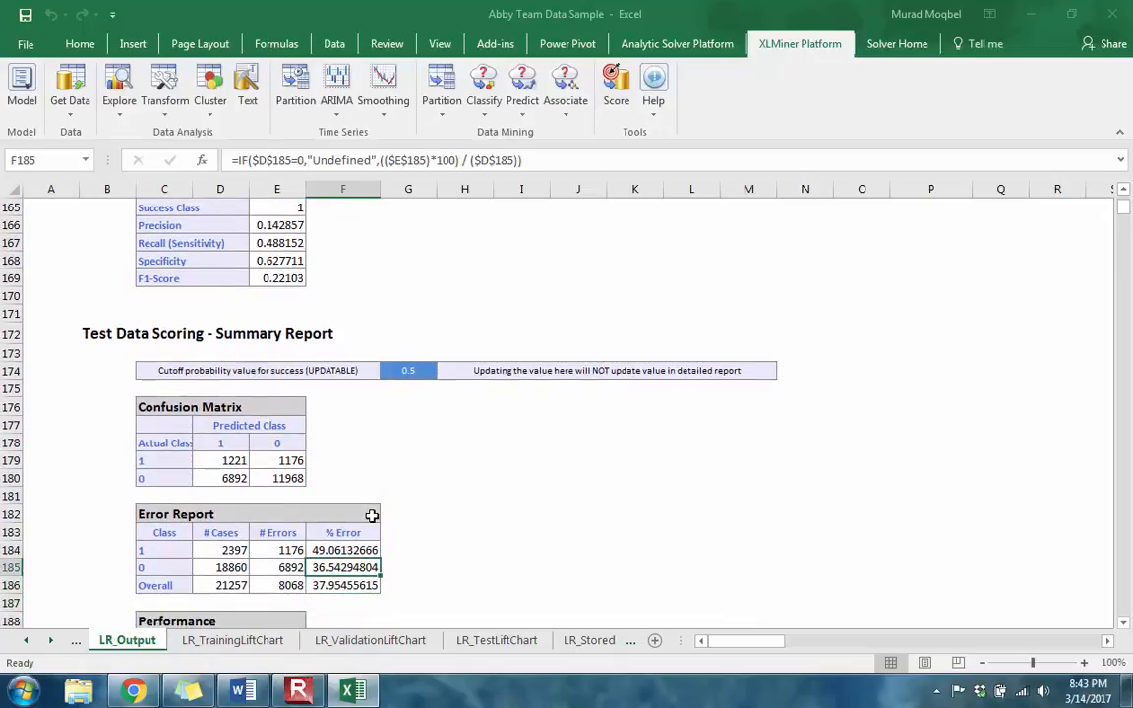
Highlight the overall % Error cell F162 of the validation error report with a yellow fill
key(Down)
key(Down)
key(Down)
key(Down)
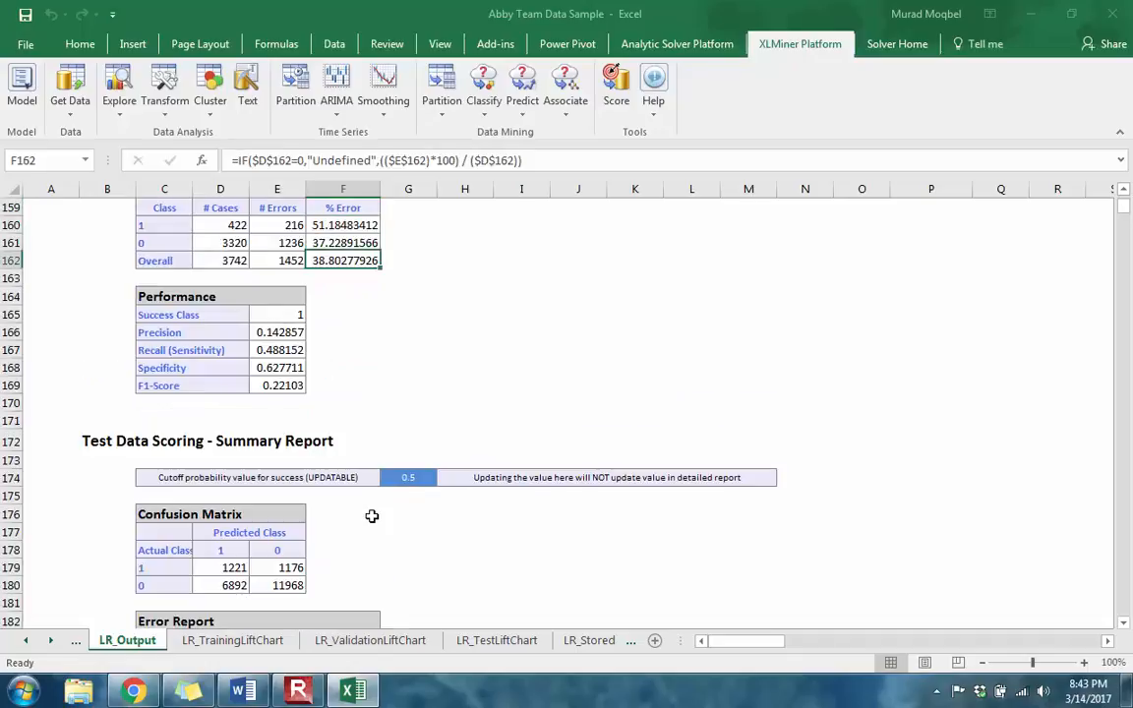
click(344, 260)
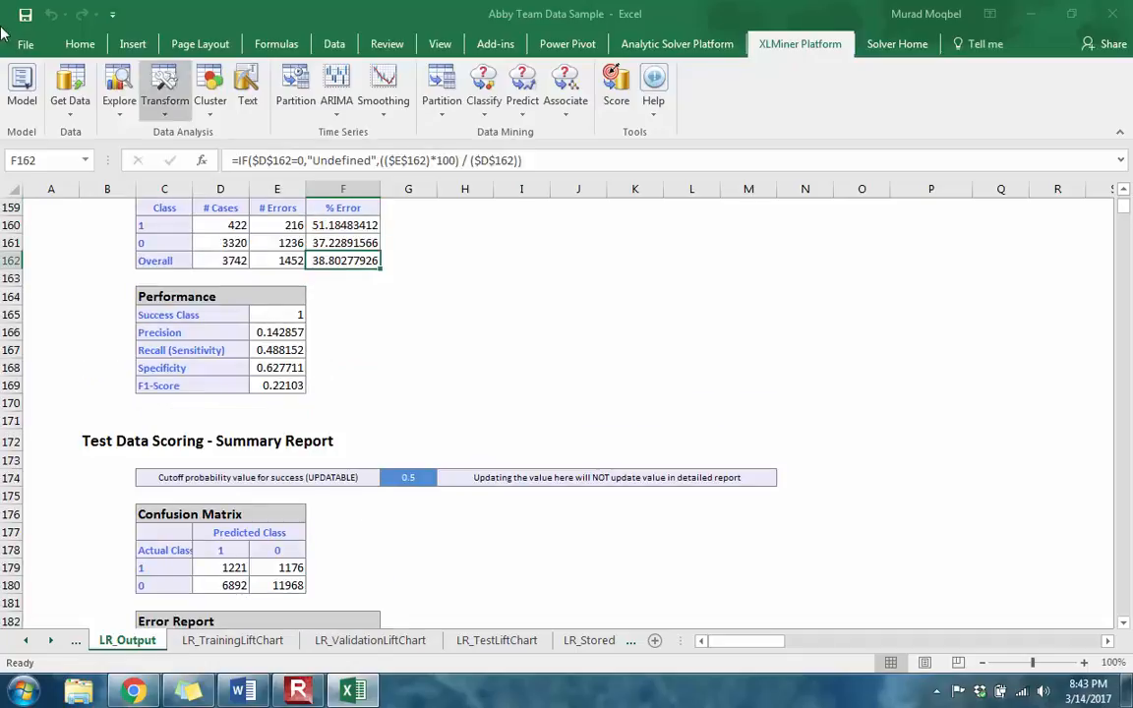
click(33, 44)
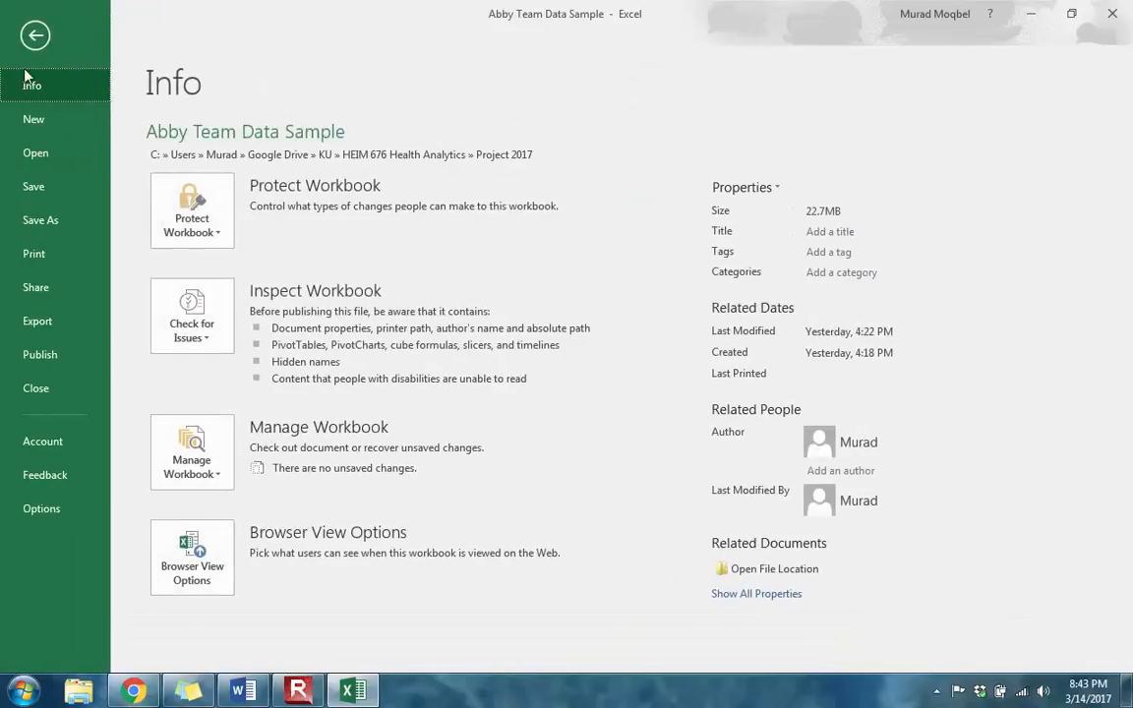
click(33, 38)
click(80, 43)
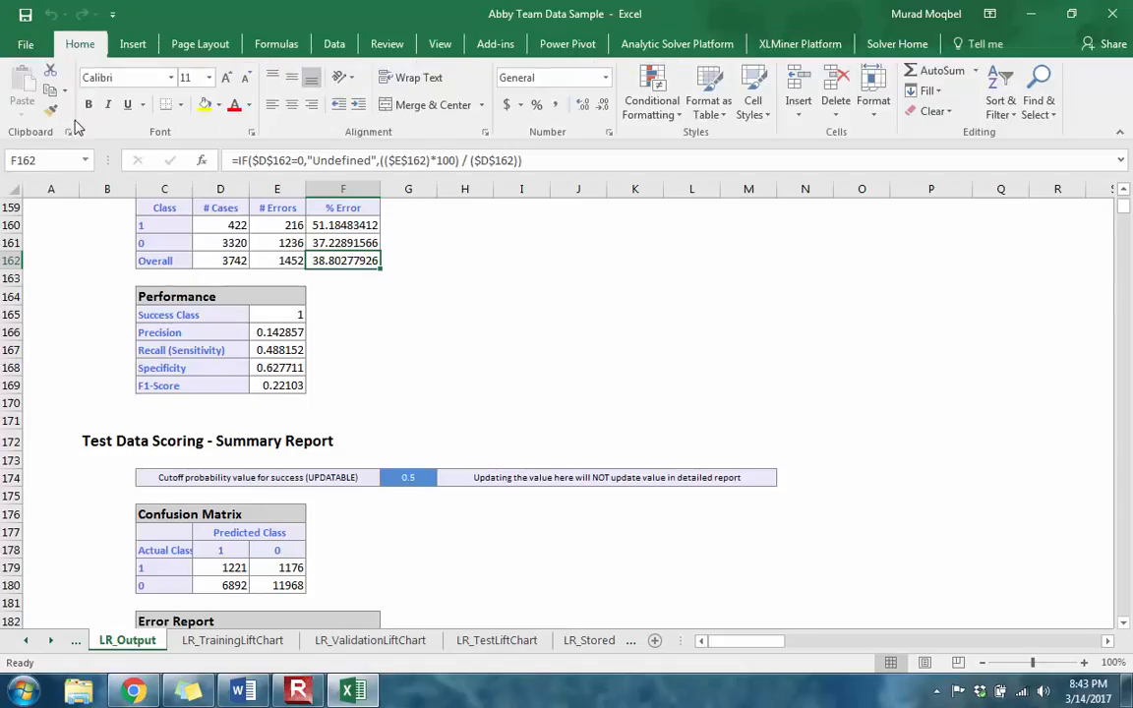
click(205, 105)
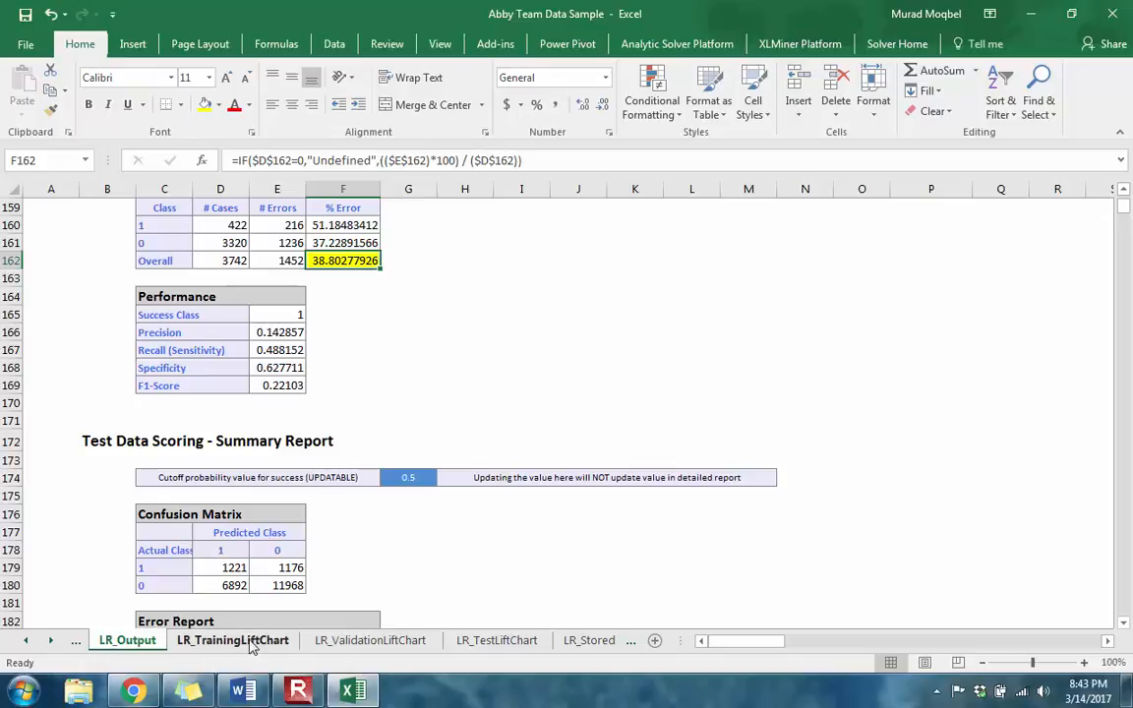
Run a manual-architecture neural network classification of Readmitted on the Data_Partition sheet with normalized input data, keeping one hidden layer of 25 nodes
click(27, 640)
click(27, 641)
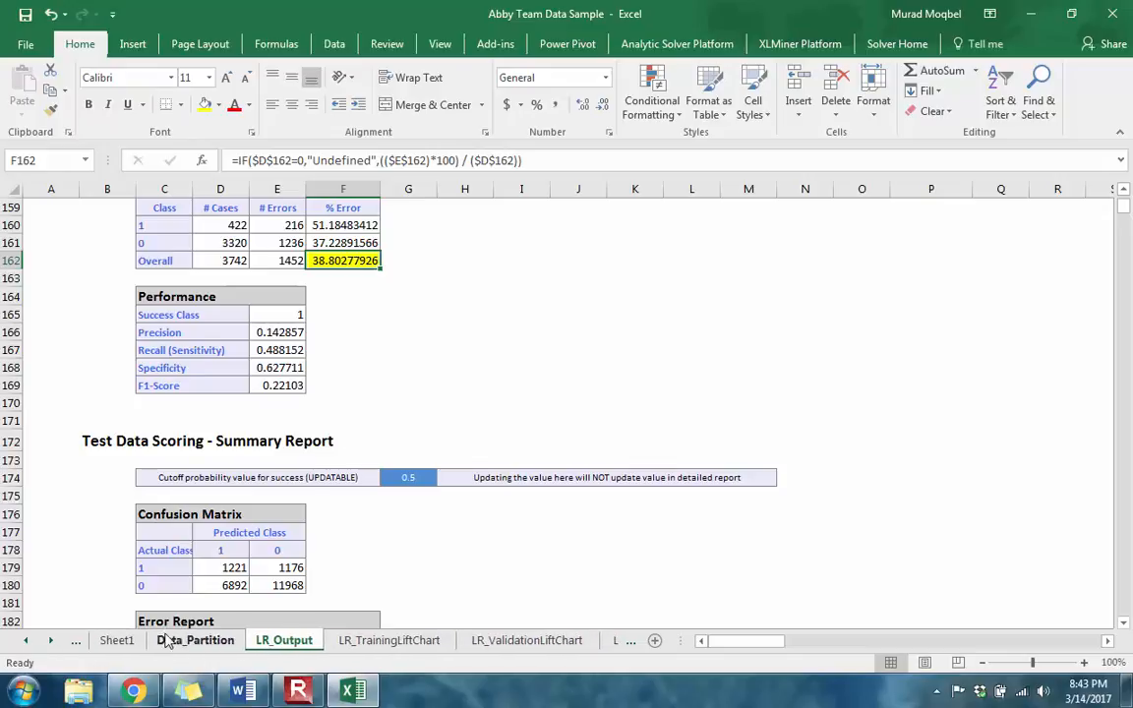
click(223, 640)
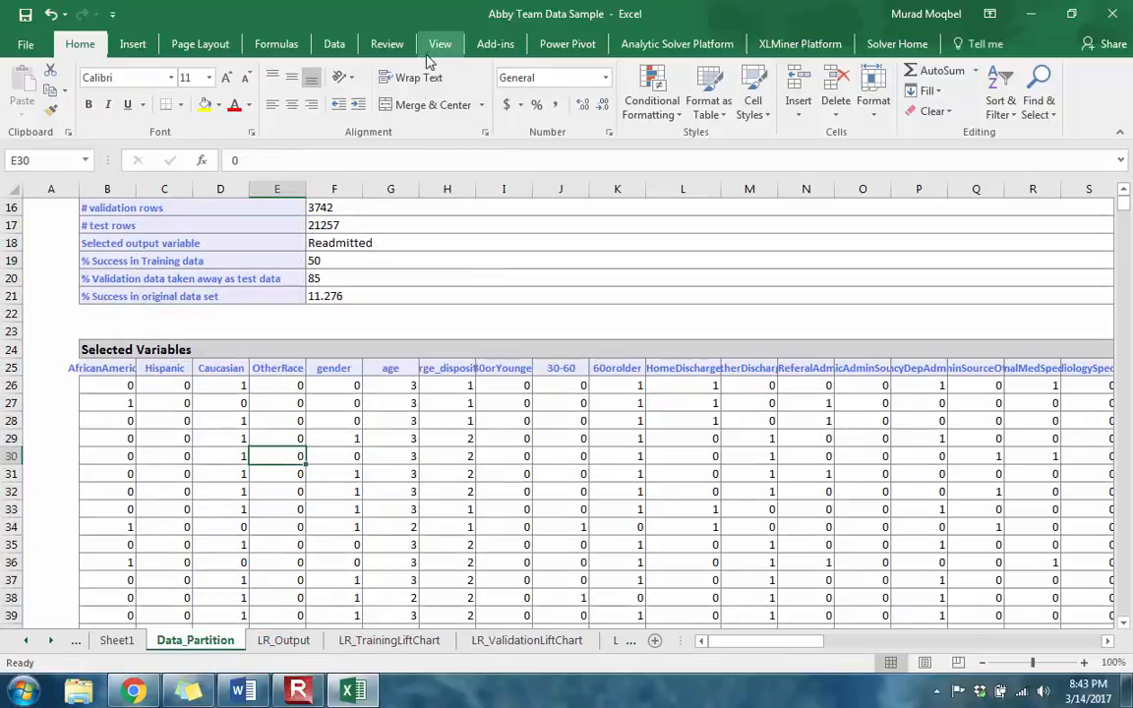
click(804, 44)
click(483, 108)
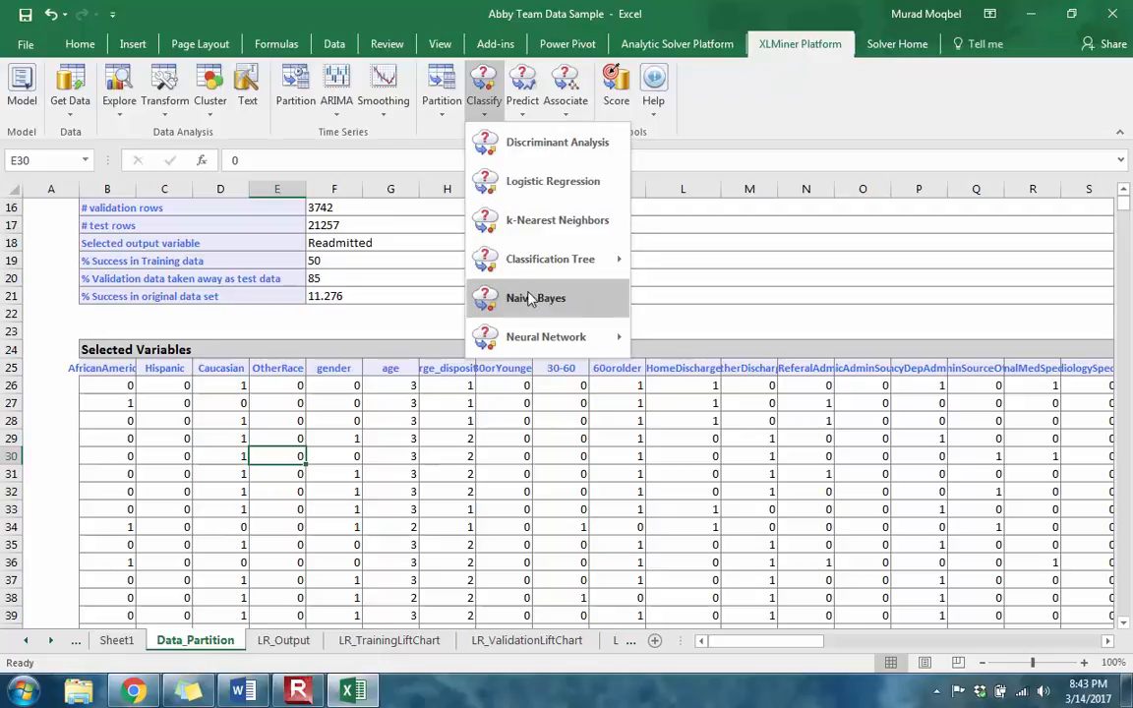
mouse_move(590, 337)
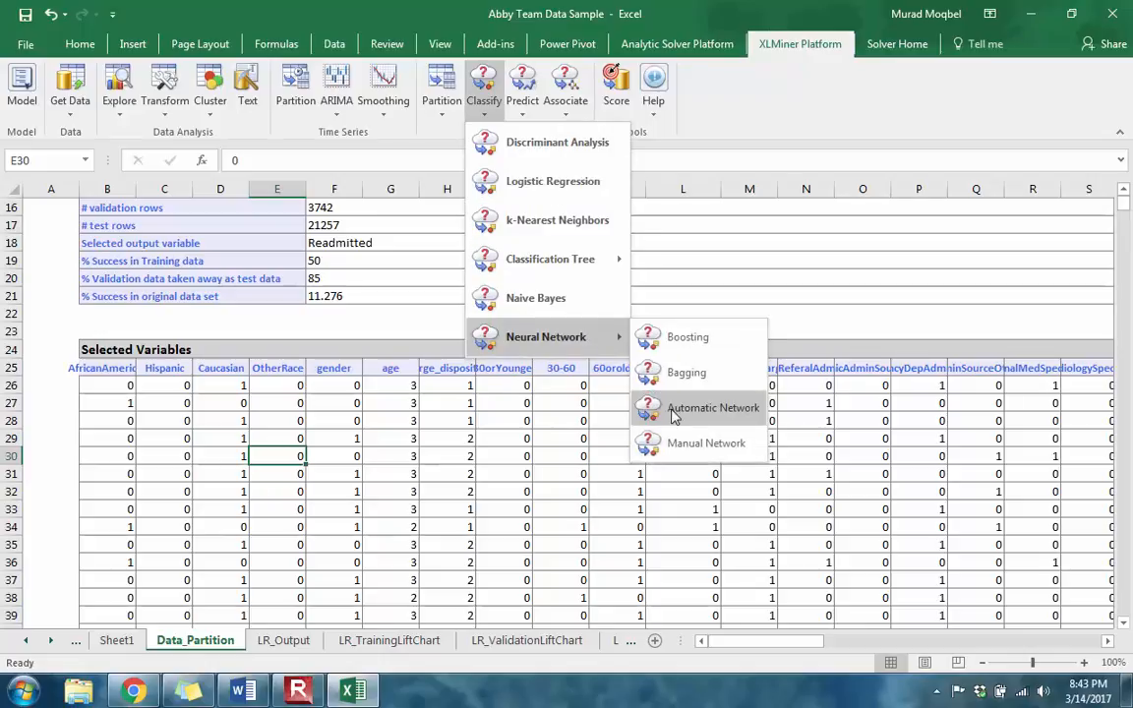
click(683, 448)
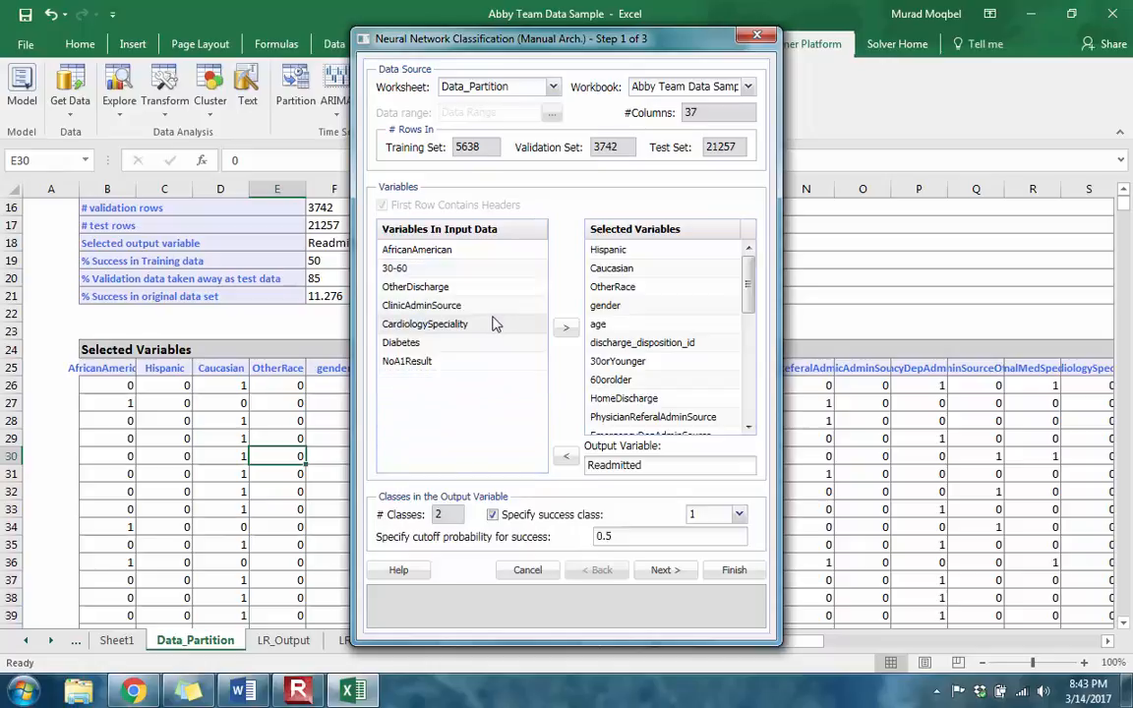
click(664, 572)
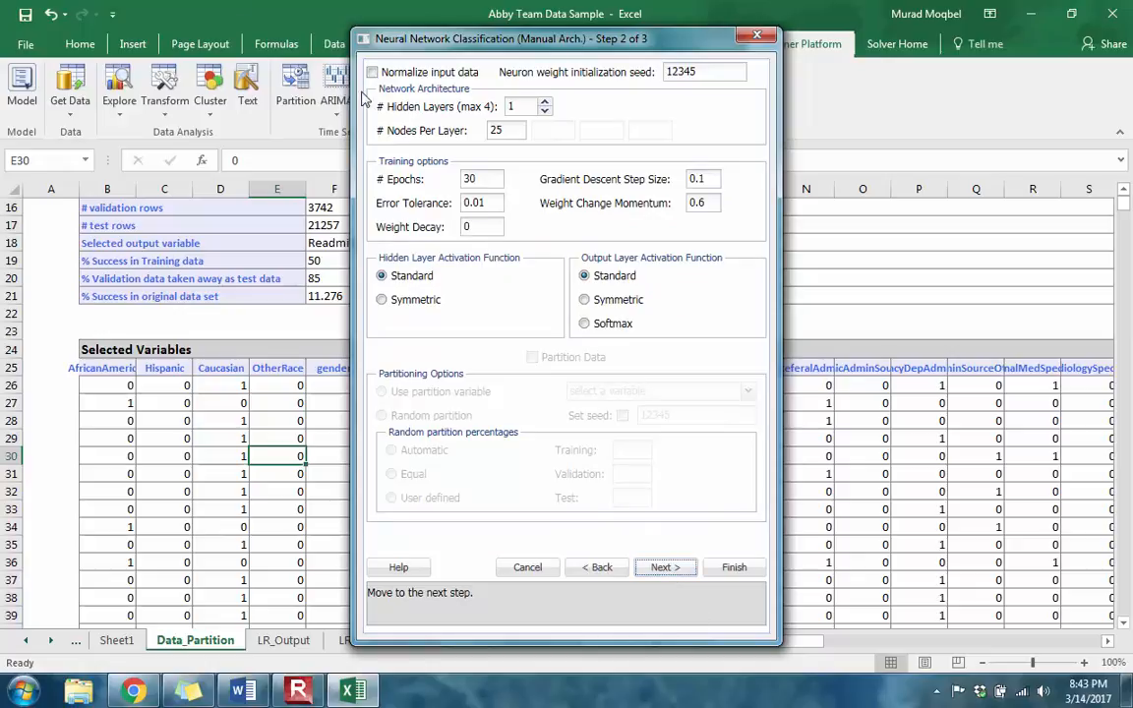
click(372, 73)
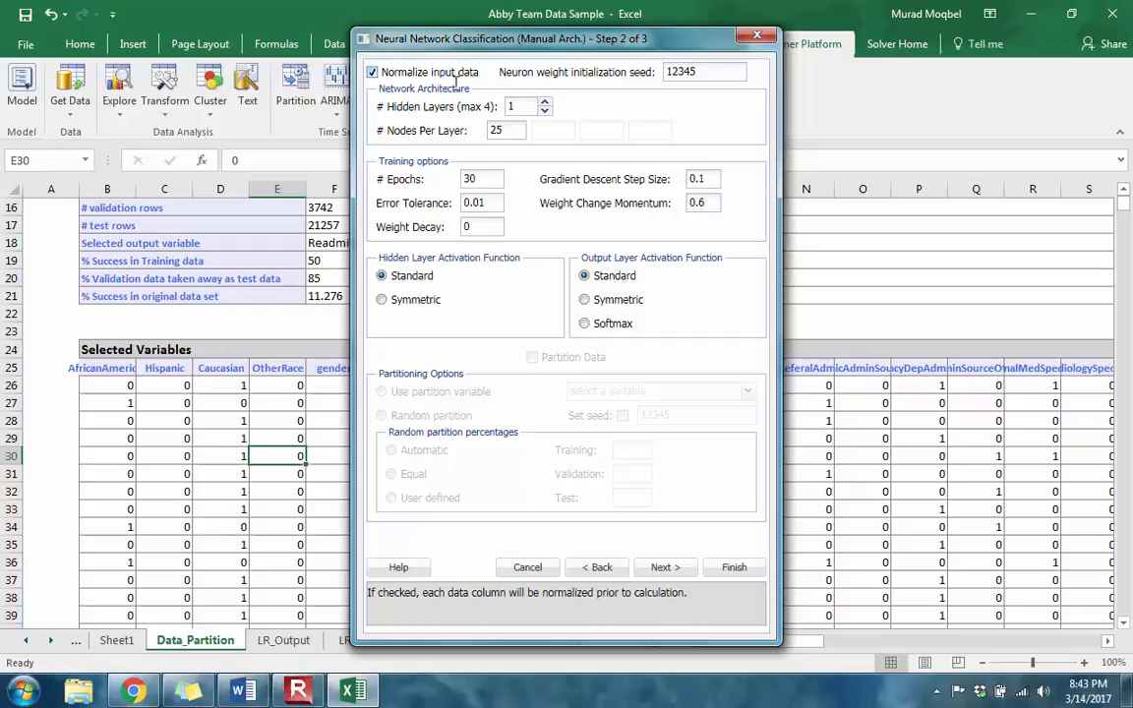
click(653, 579)
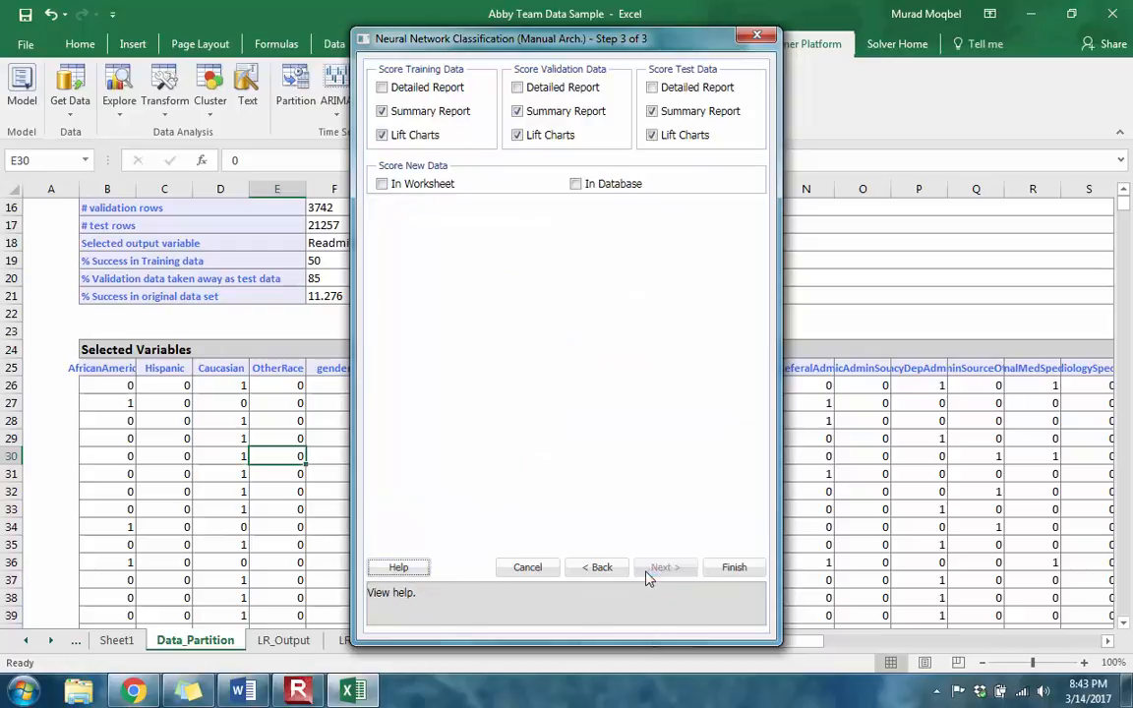
click(733, 573)
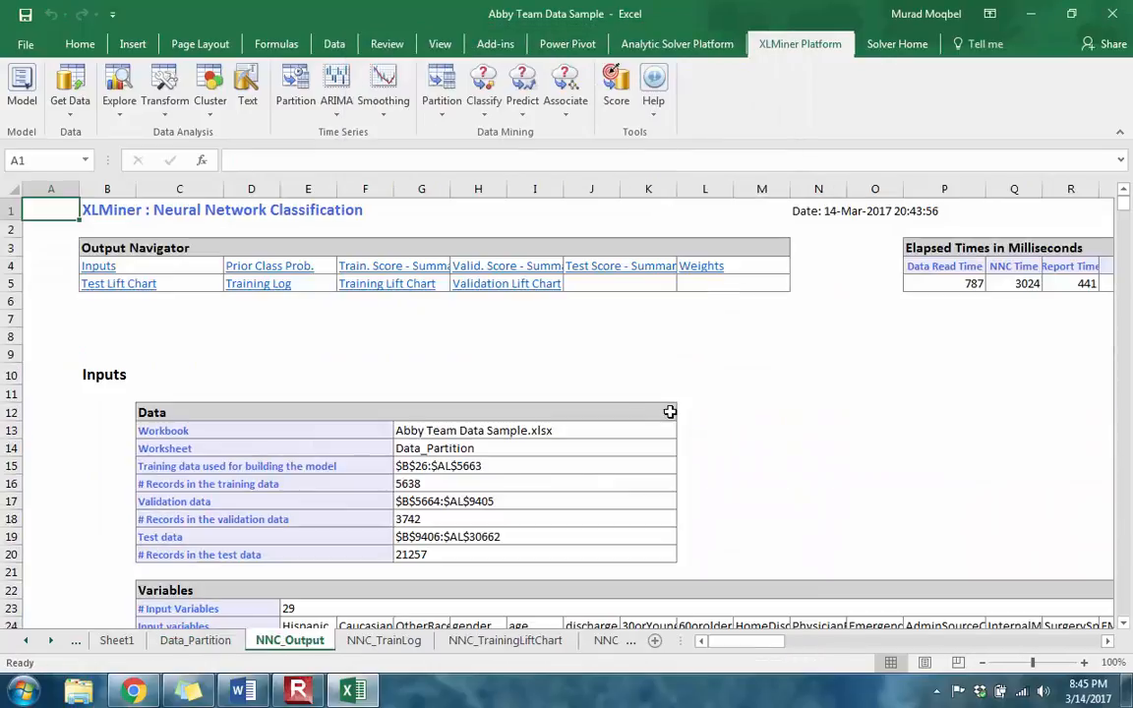
Examine the confusion matrix, overall % Error and performance table of the neural network's Training Data Scoring summary report
click(616, 390)
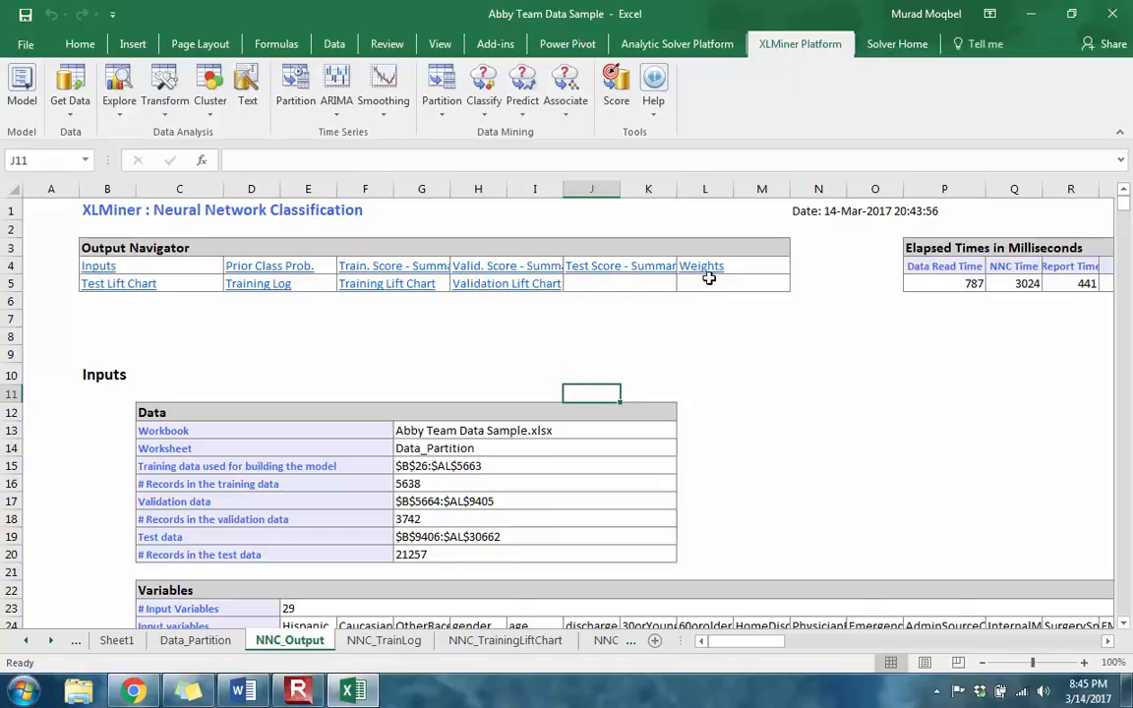
click(470, 272)
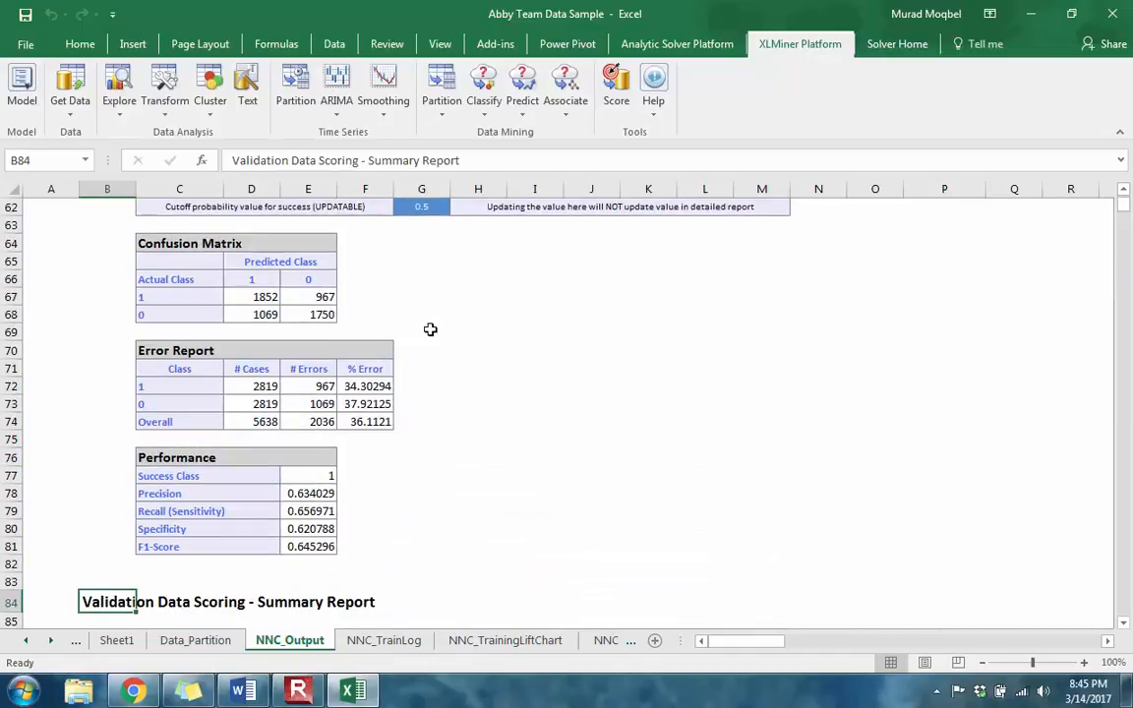
click(378, 421)
scroll(391, 418, up, 1)
scroll(391, 419, up, 3)
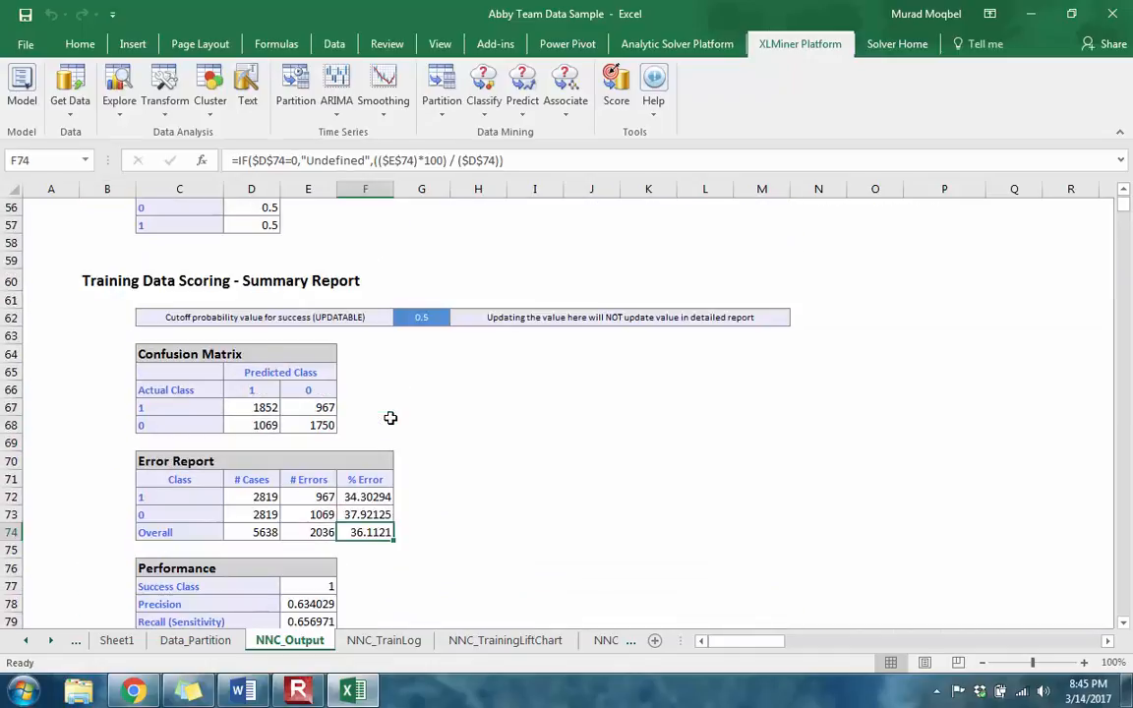
scroll(393, 547, down, 1)
scroll(392, 547, down, 2)
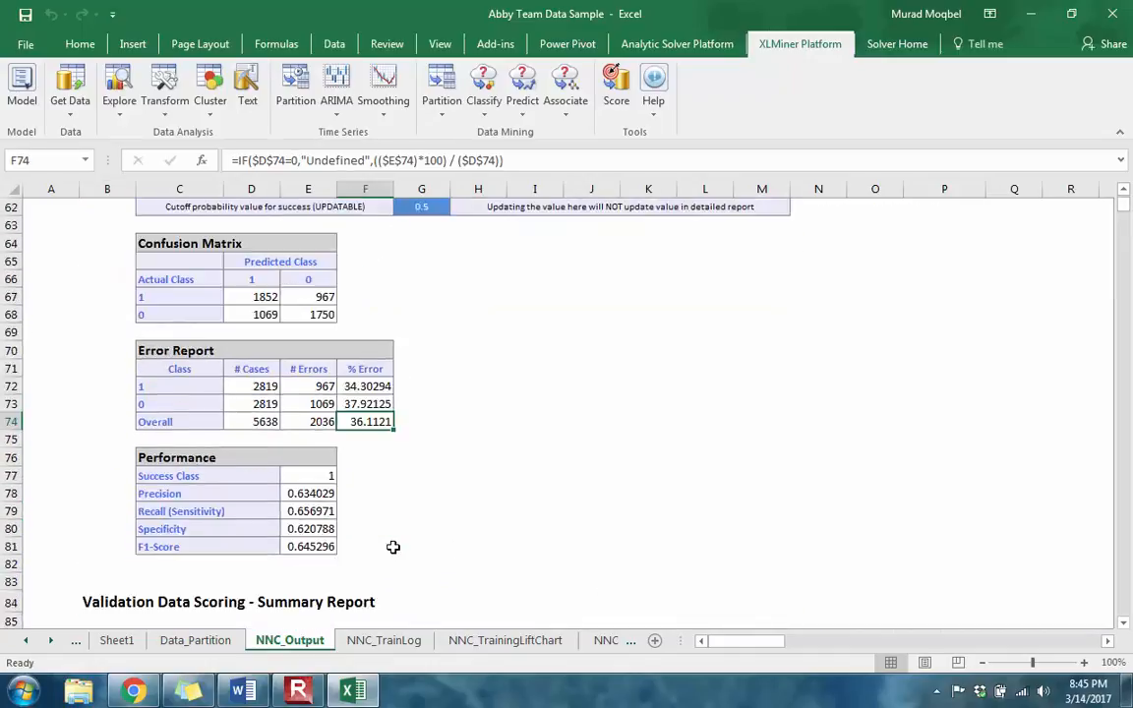
scroll(394, 420, up, 1)
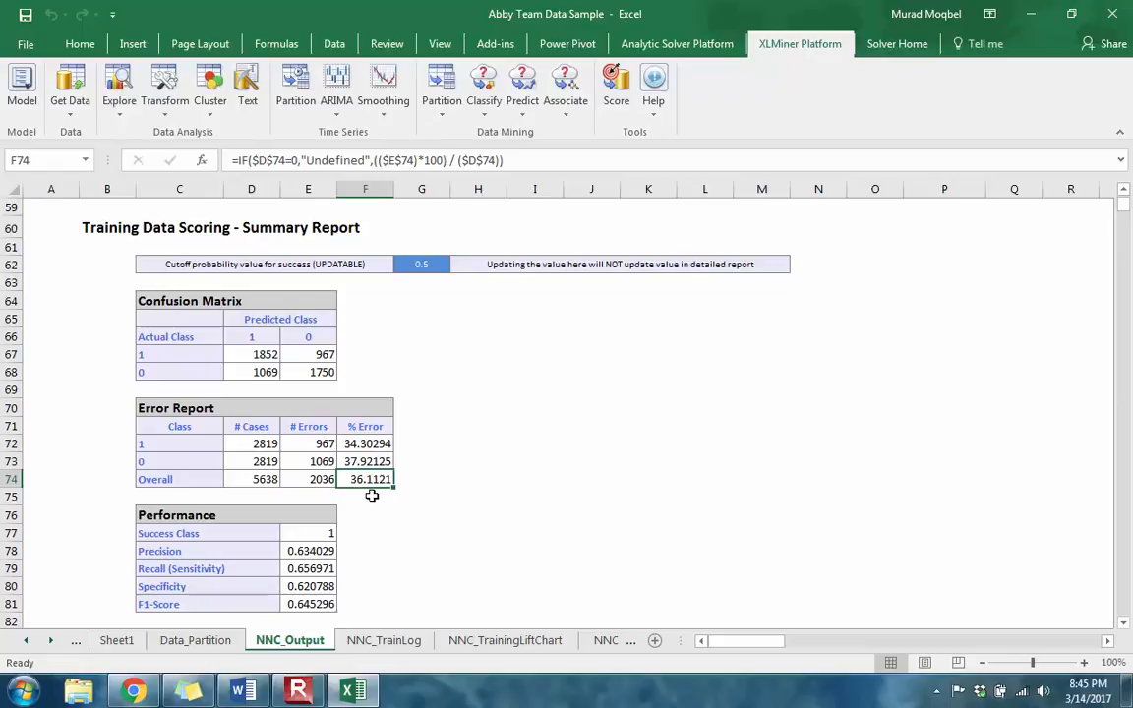
Highlight the overall % Error cell F98 of the neural network's validation error report with a yellow fill
scroll(372, 496, down, 7)
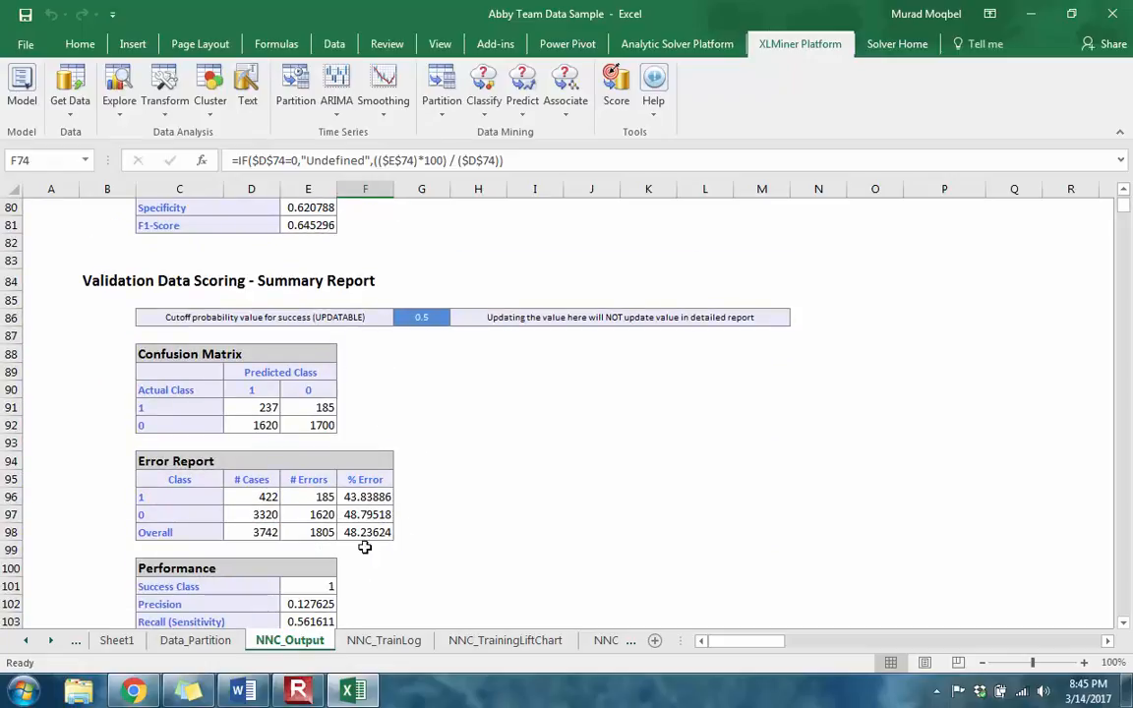
click(363, 534)
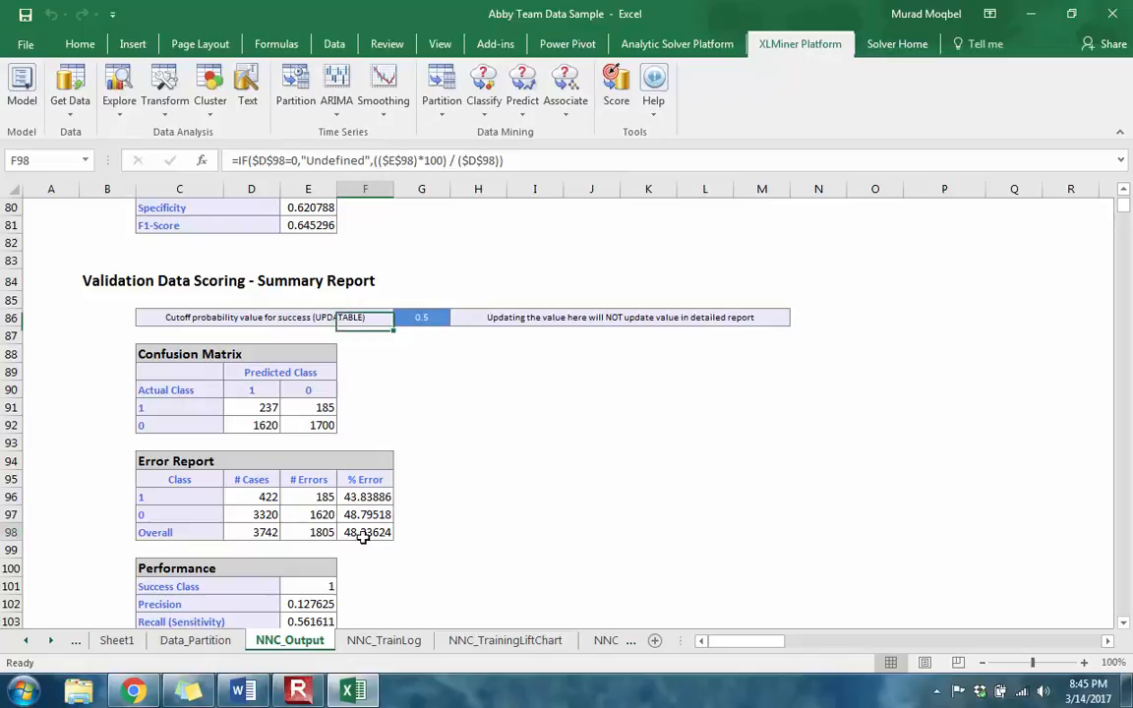
click(79, 43)
click(203, 105)
Examine the neural network's Test Data Scoring error report and compare its overall % Error with the validation one
scroll(374, 546, down, 2)
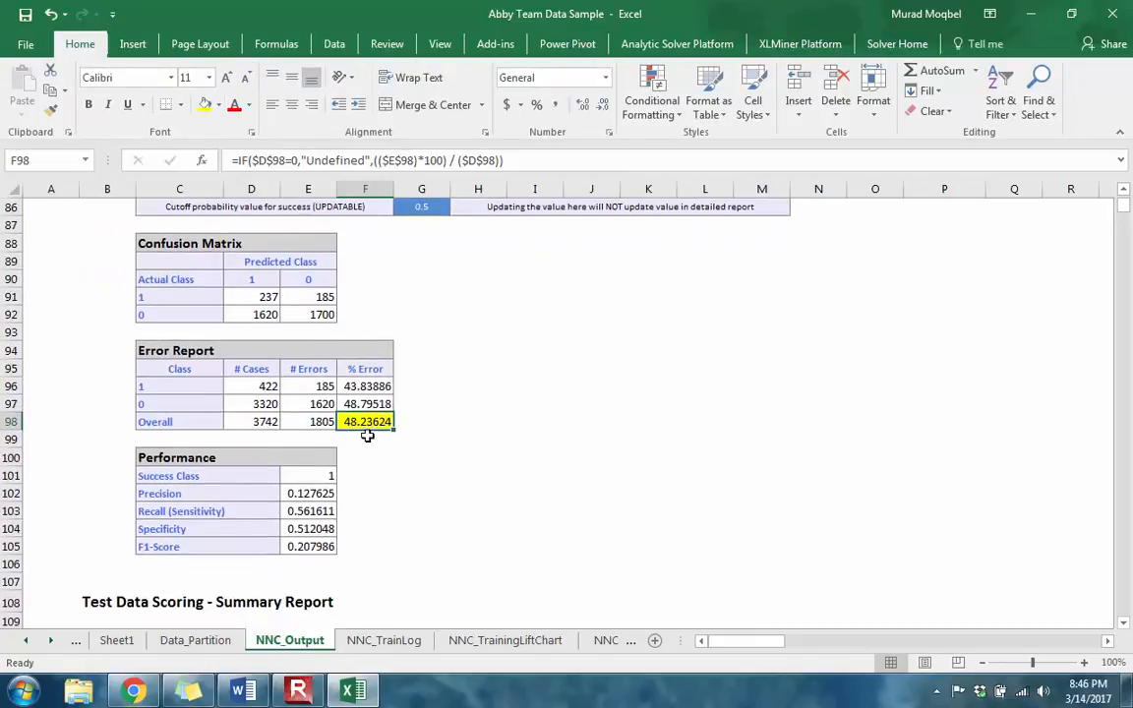
scroll(365, 480, down, 2)
scroll(365, 483, down, 5)
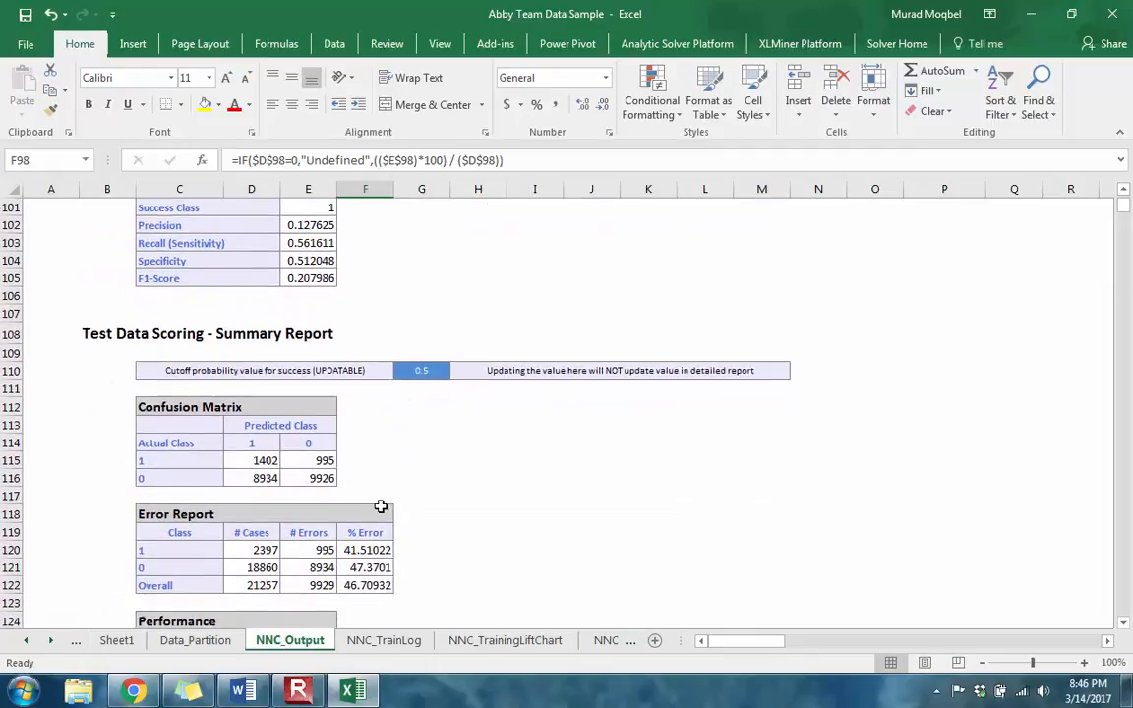
click(368, 474)
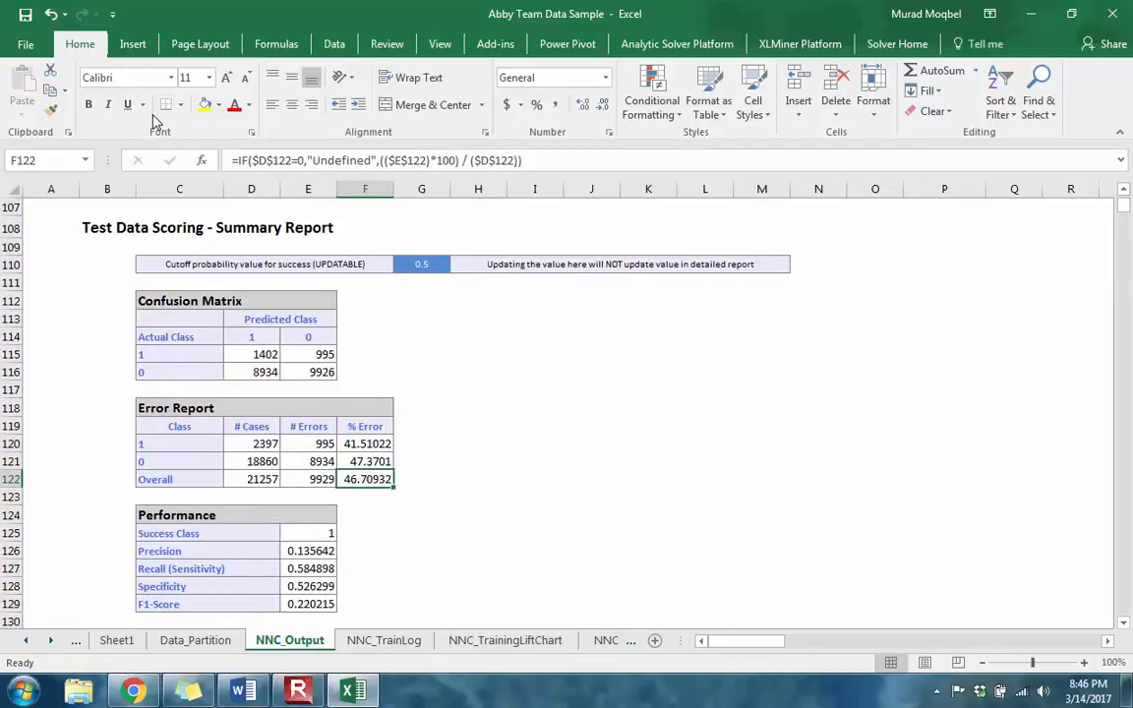
scroll(375, 352, up, 4)
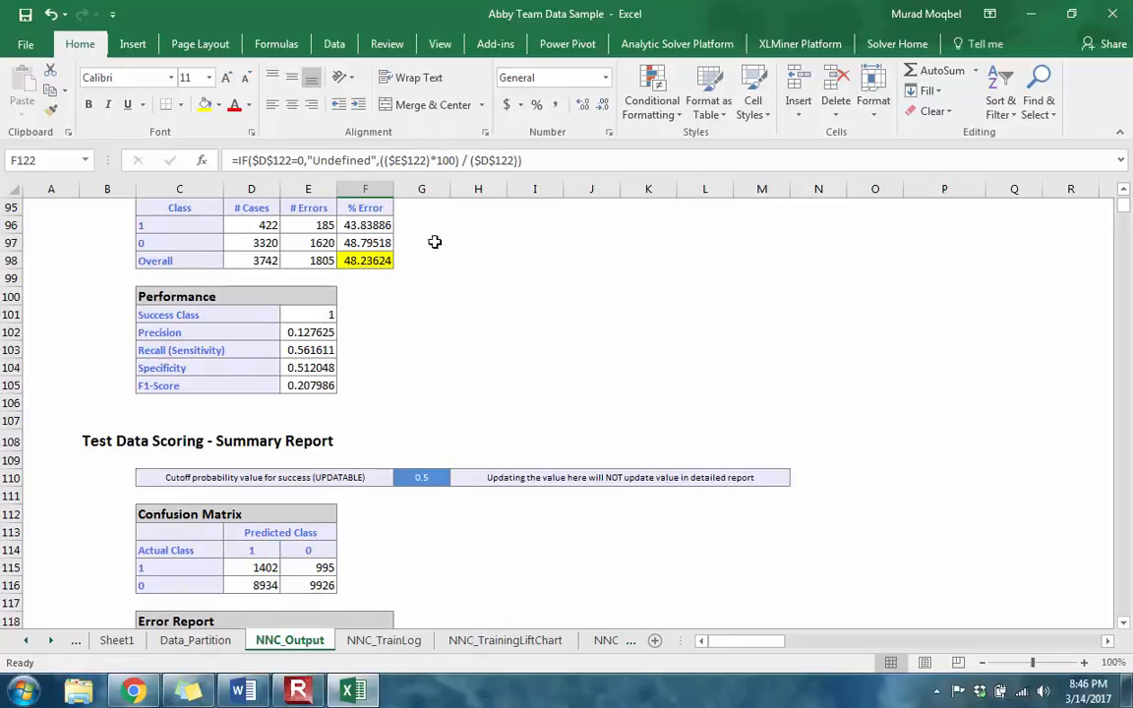
scroll(412, 323, up, 1)
scroll(412, 323, up, 1)
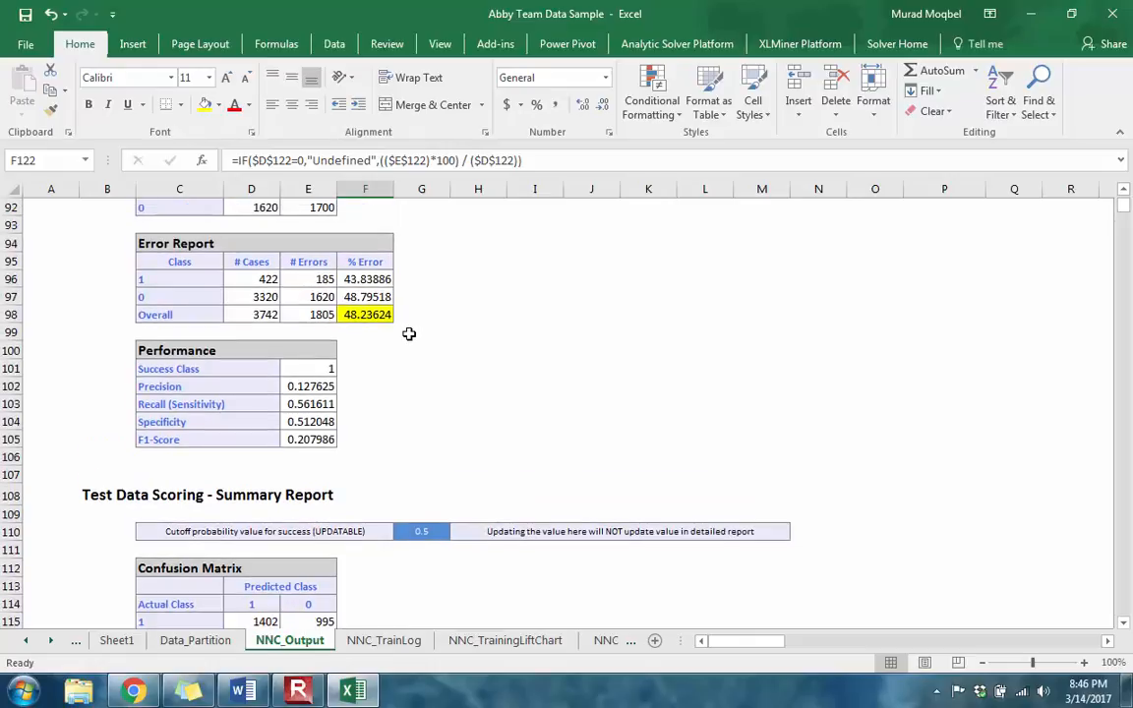
scroll(409, 328, up, 2)
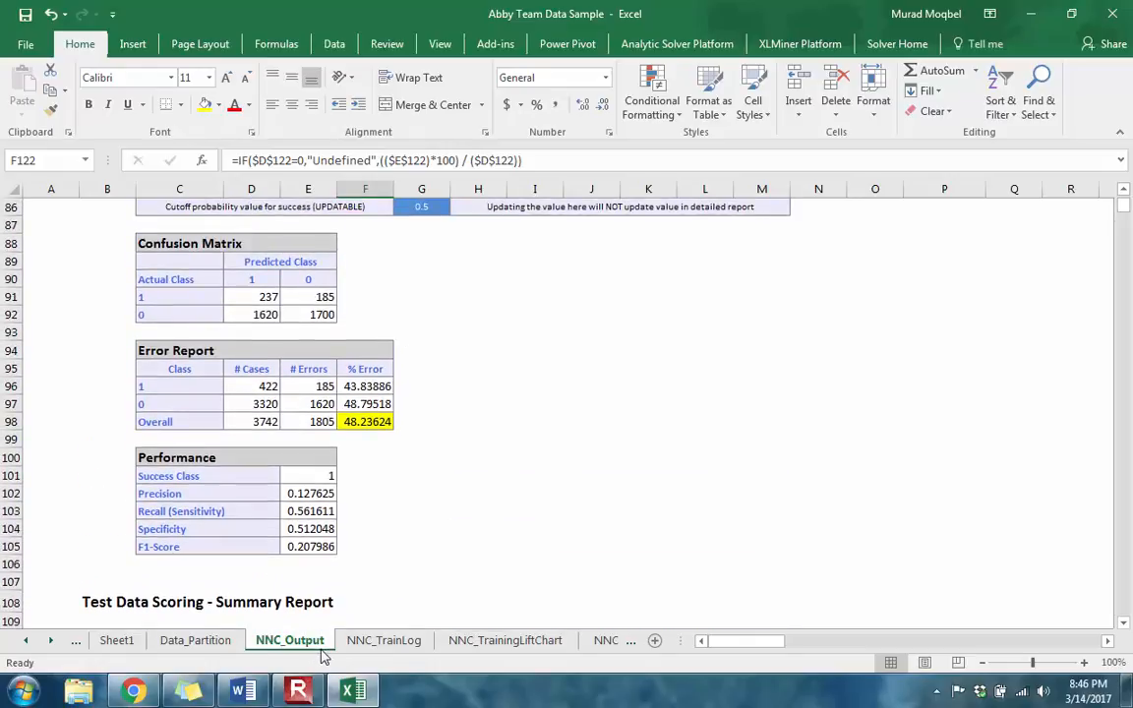
Compare the highlighted validation % Error in LR_Output with the highlighted one in NNC_Output
click(48, 643)
click(51, 645)
click(50, 644)
click(50, 645)
click(50, 644)
click(50, 644)
click(50, 644)
click(440, 640)
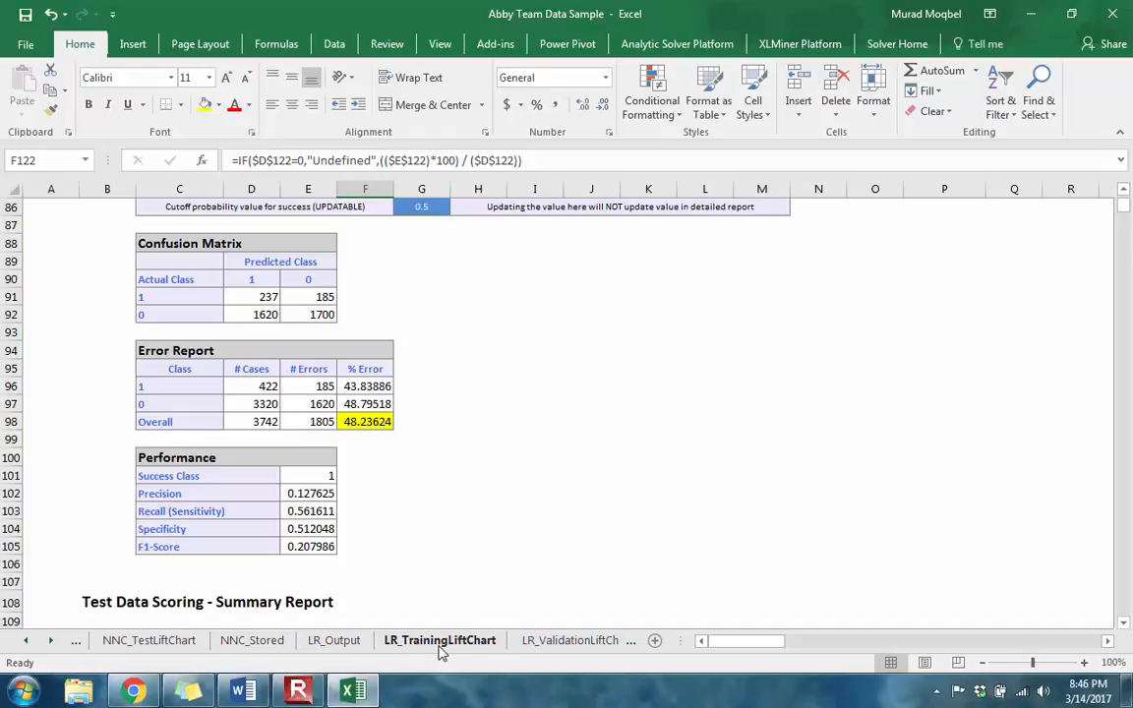
click(331, 641)
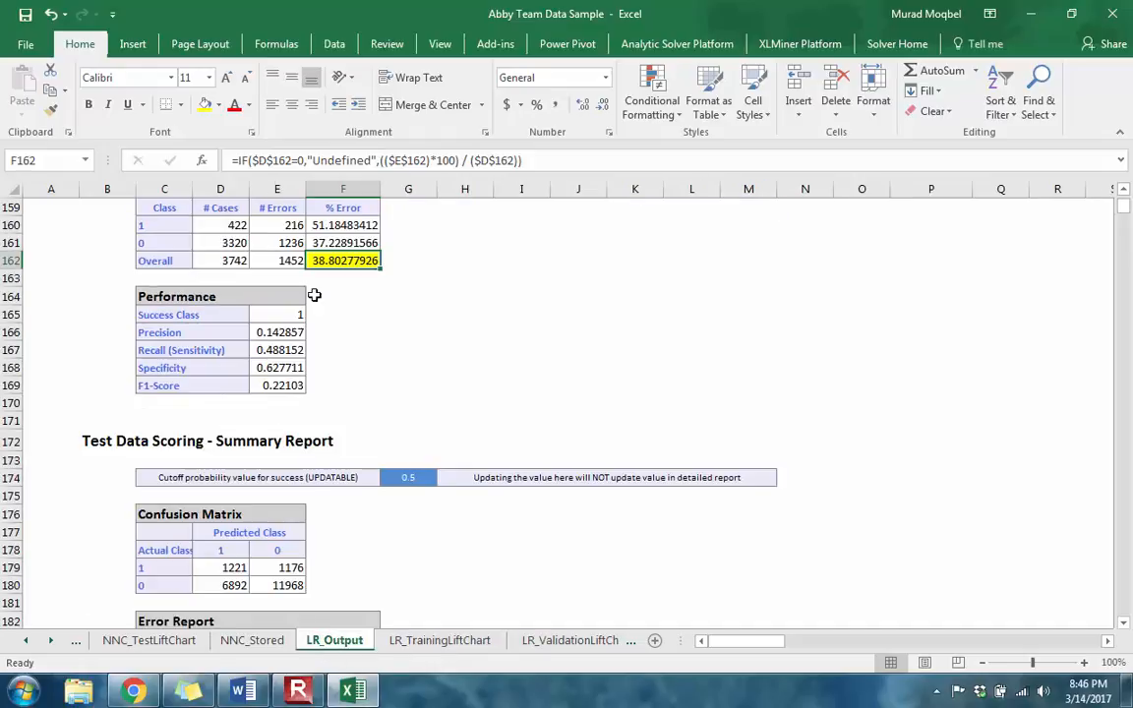
scroll(332, 292, up, 2)
scroll(331, 292, up, 3)
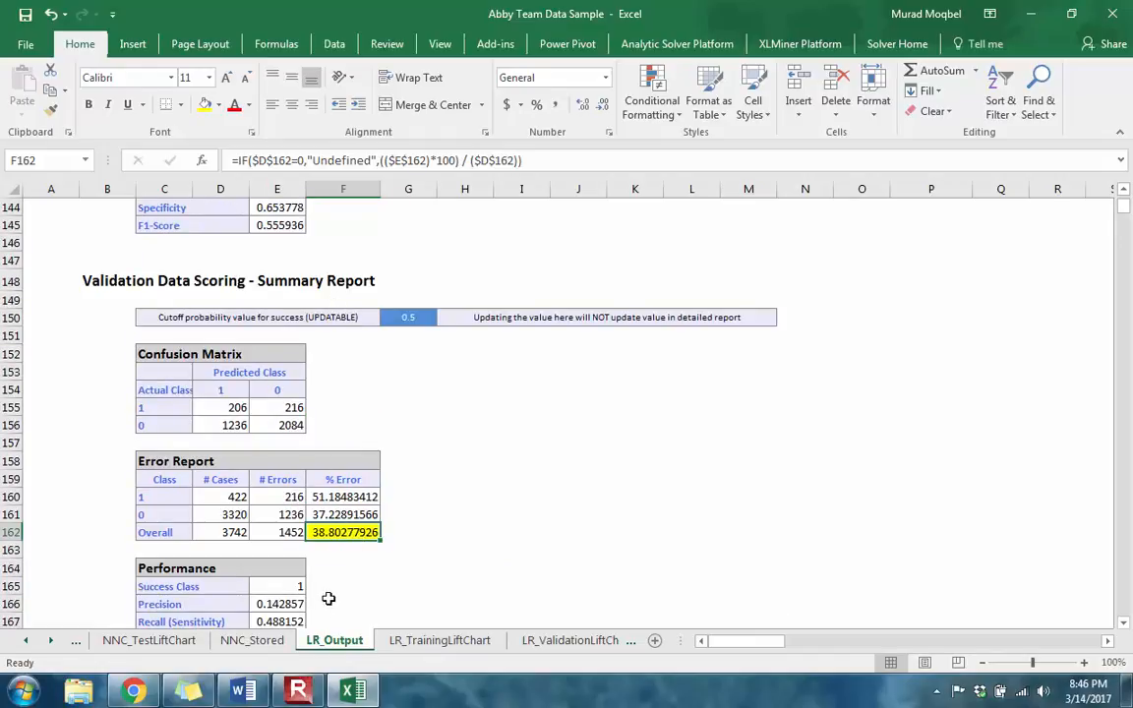
click(25, 640)
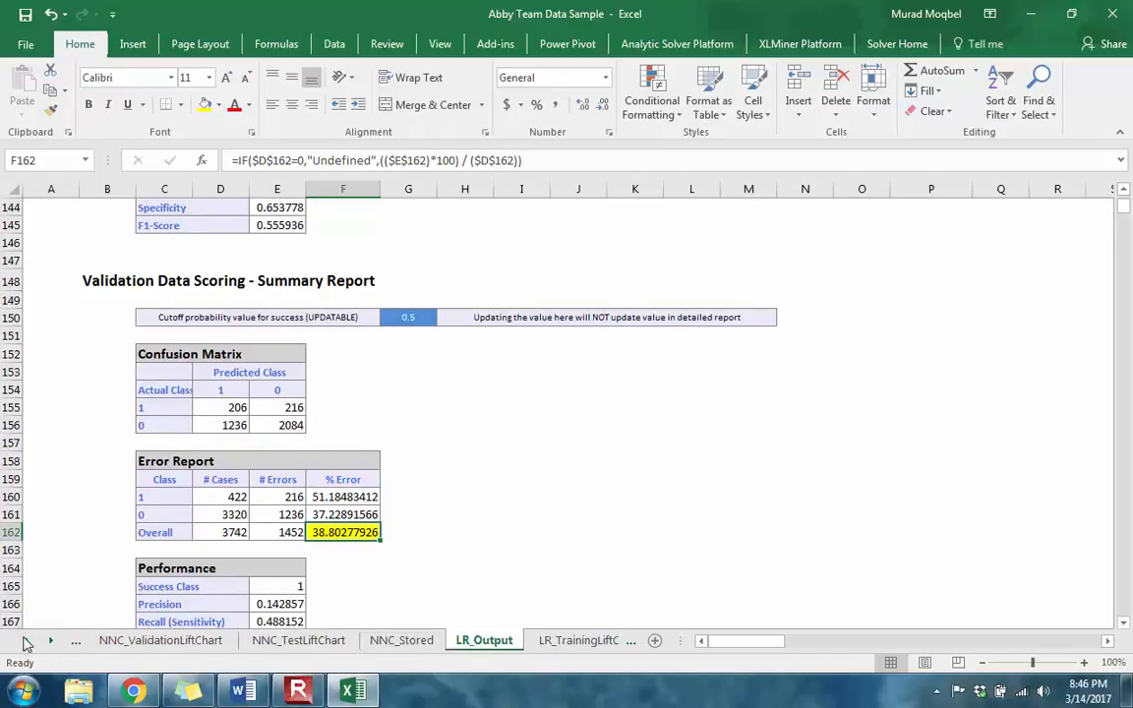
click(342, 640)
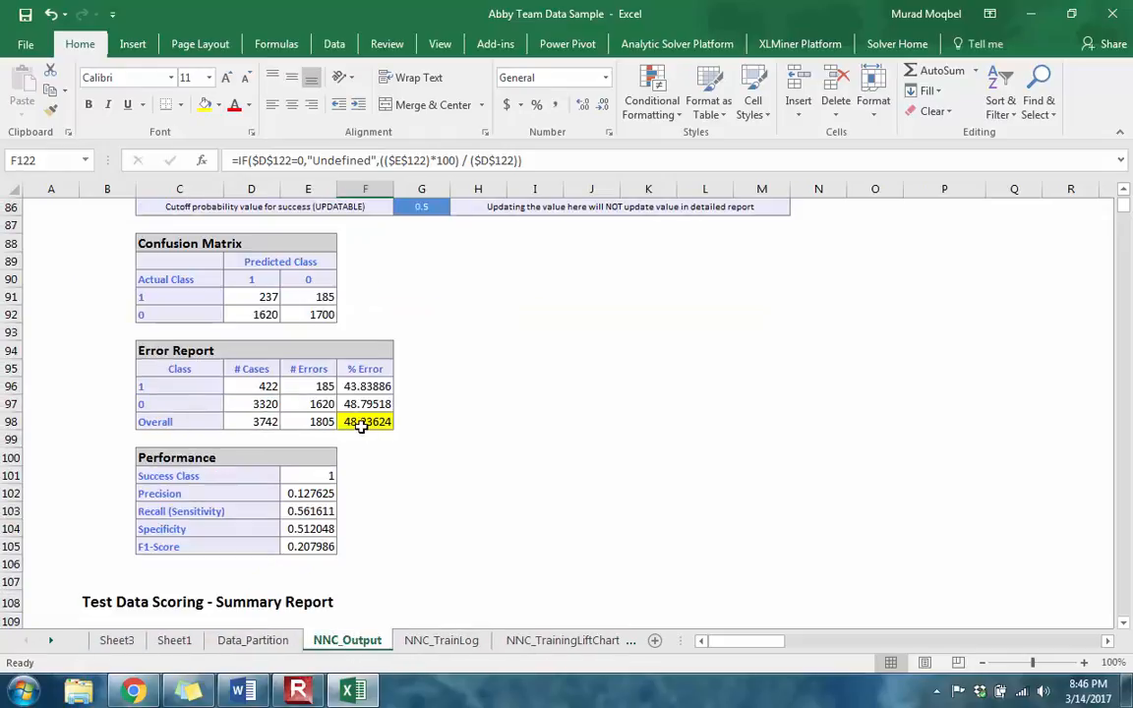
Start a single Classification Tree on the Data_Partition worksheet, check the selected variables and accept Readmitted as the output variable
click(253, 640)
click(412, 472)
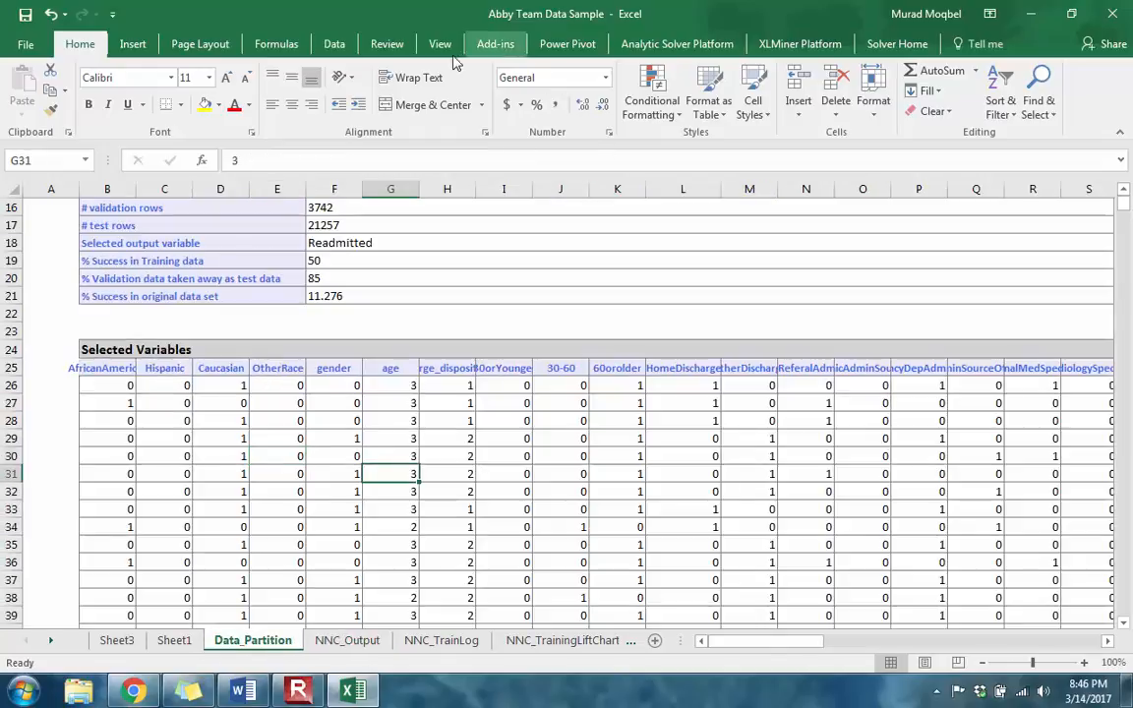
click(798, 43)
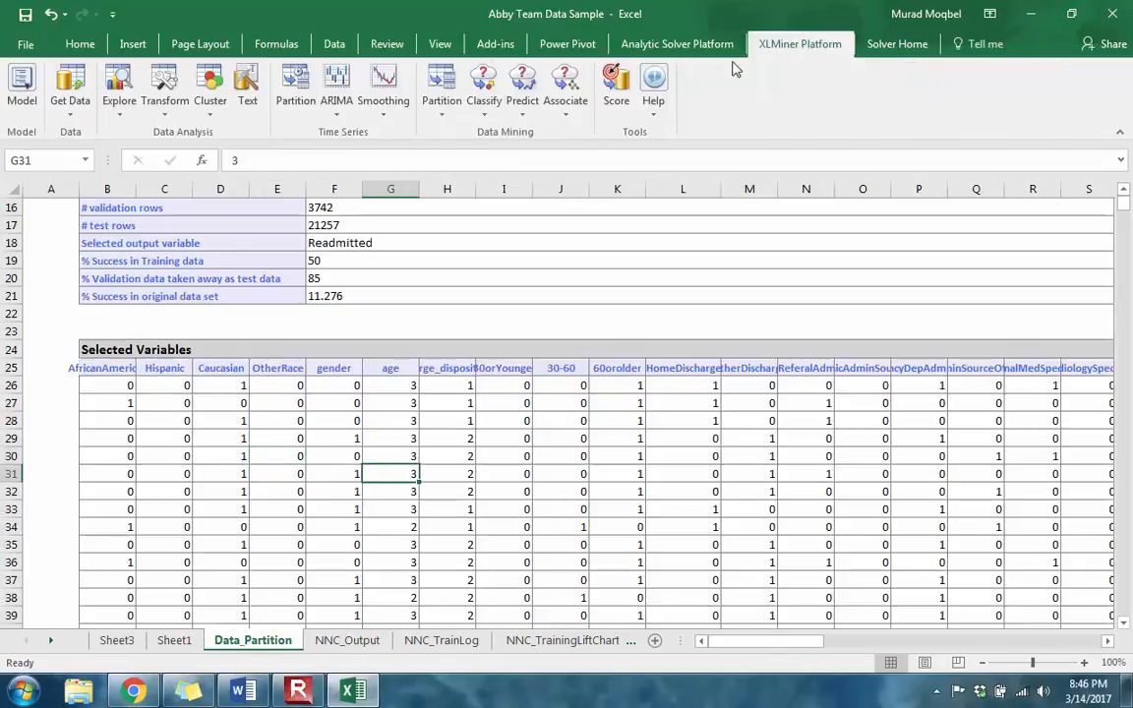
click(485, 98)
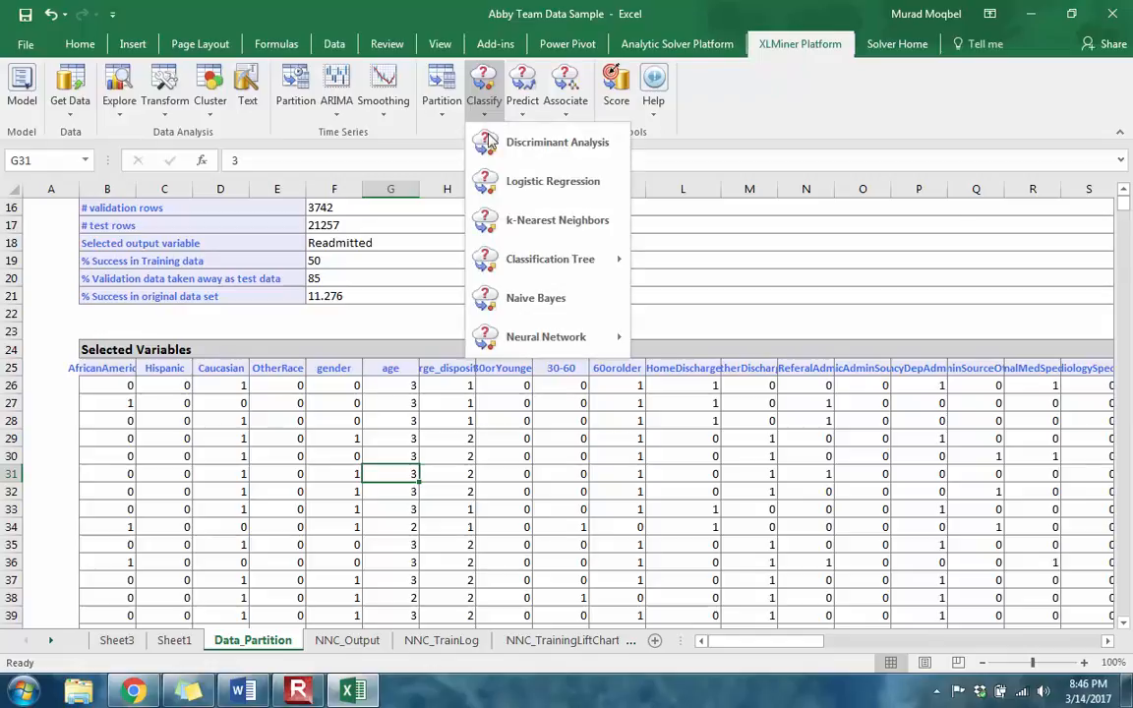
mouse_move(554, 262)
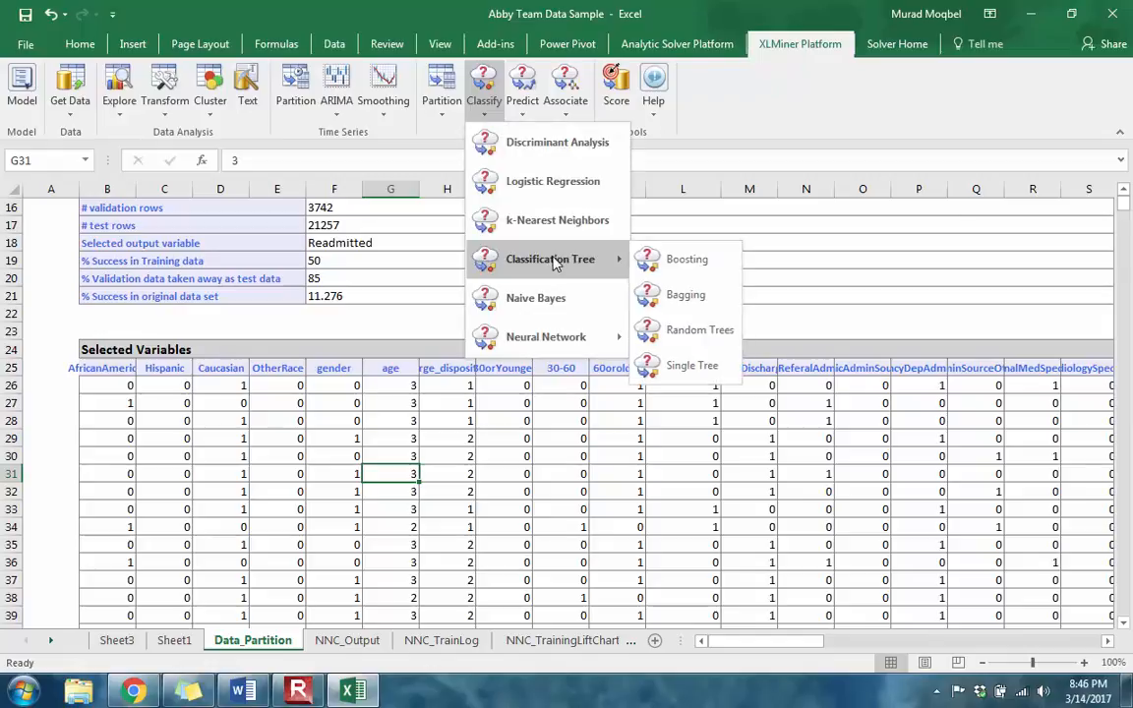
click(677, 374)
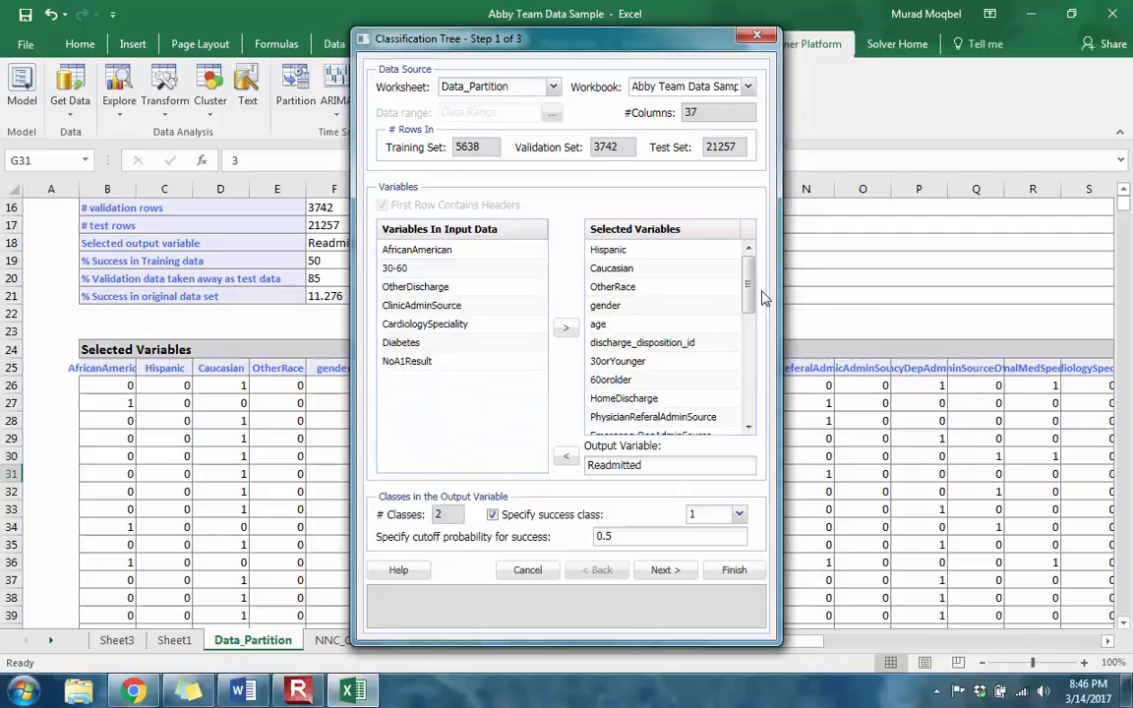
drag(749, 282, 750, 412)
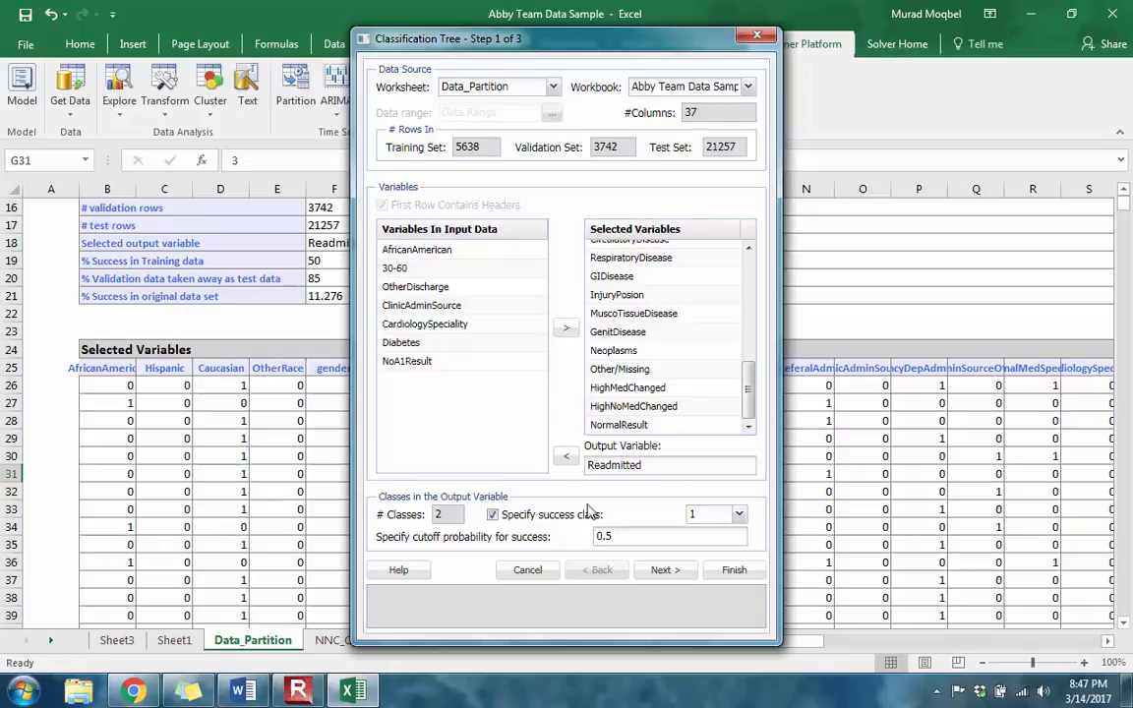
click(660, 570)
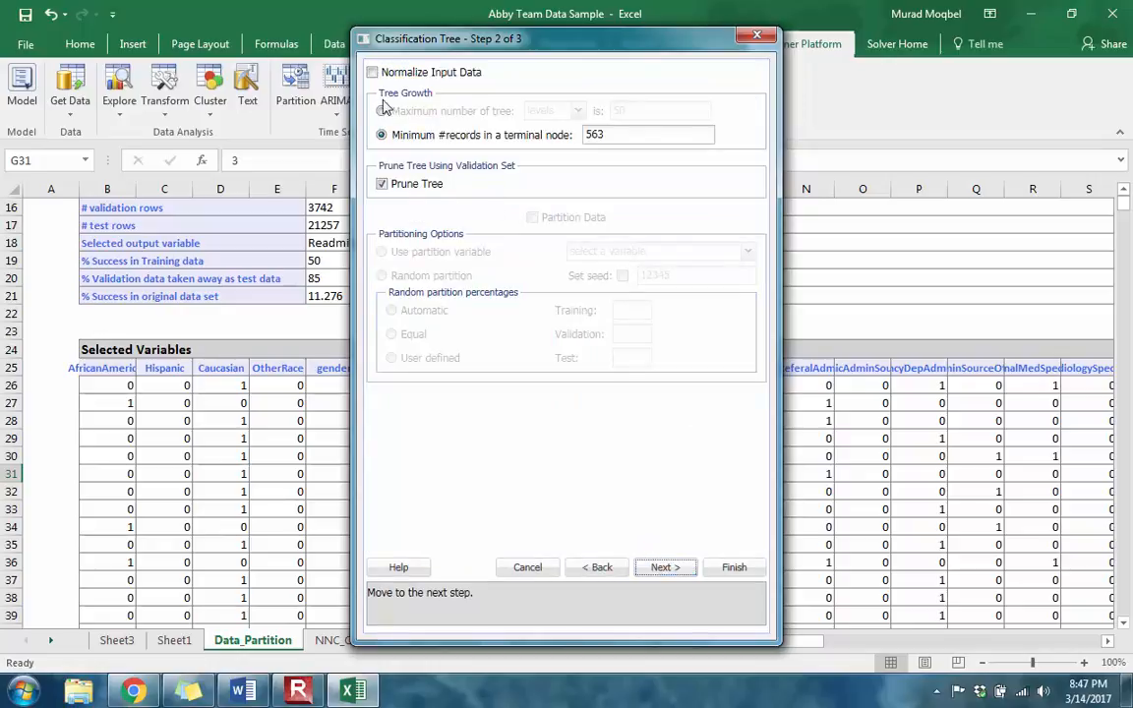
Turn off Prune Tree, include the full tree grown using training data in the output, and run the classification tree
click(411, 193)
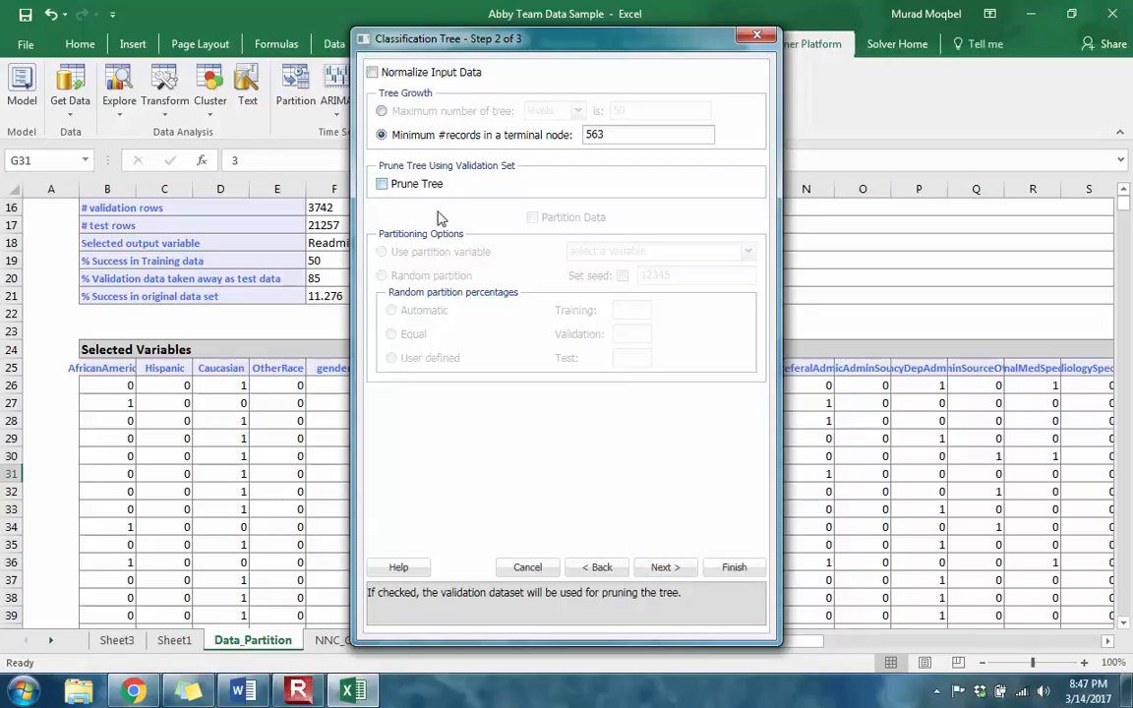
click(678, 571)
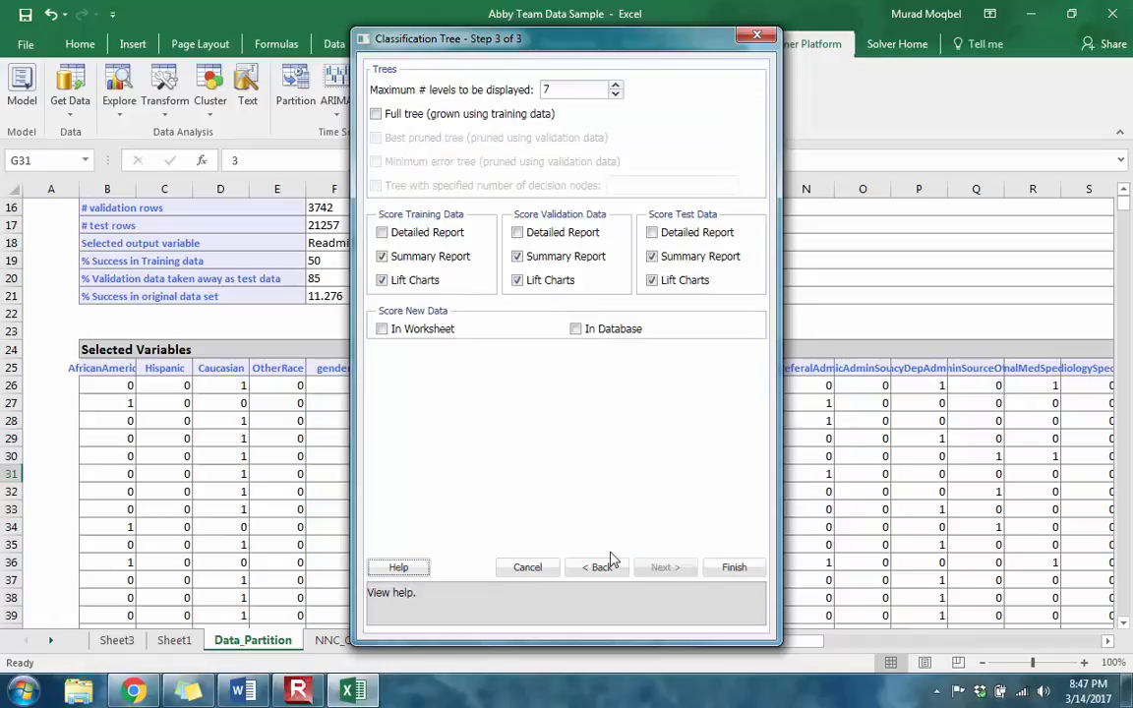
click(377, 115)
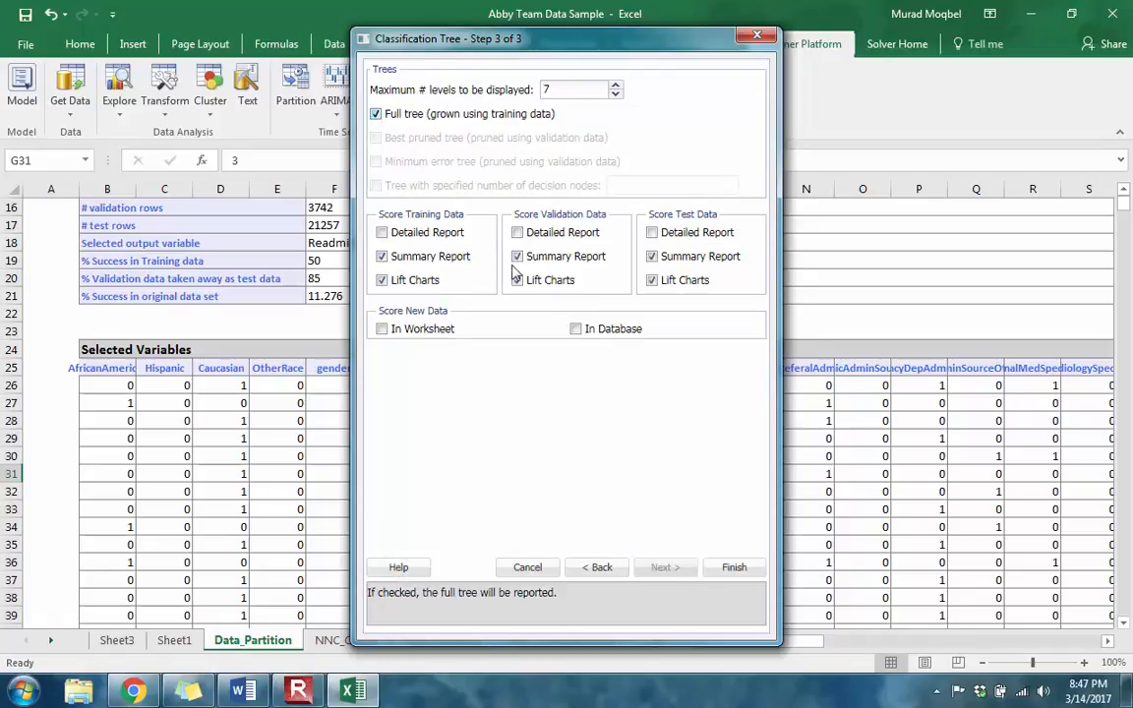
click(733, 570)
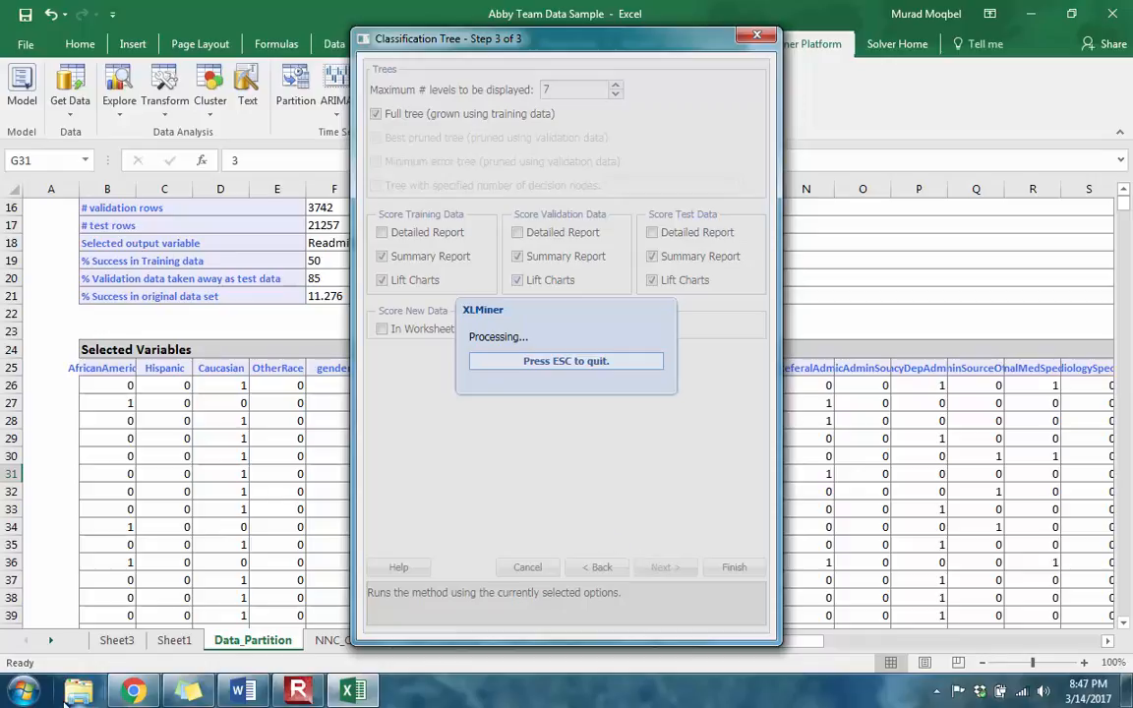
mouse_move(134, 695)
click(313, 693)
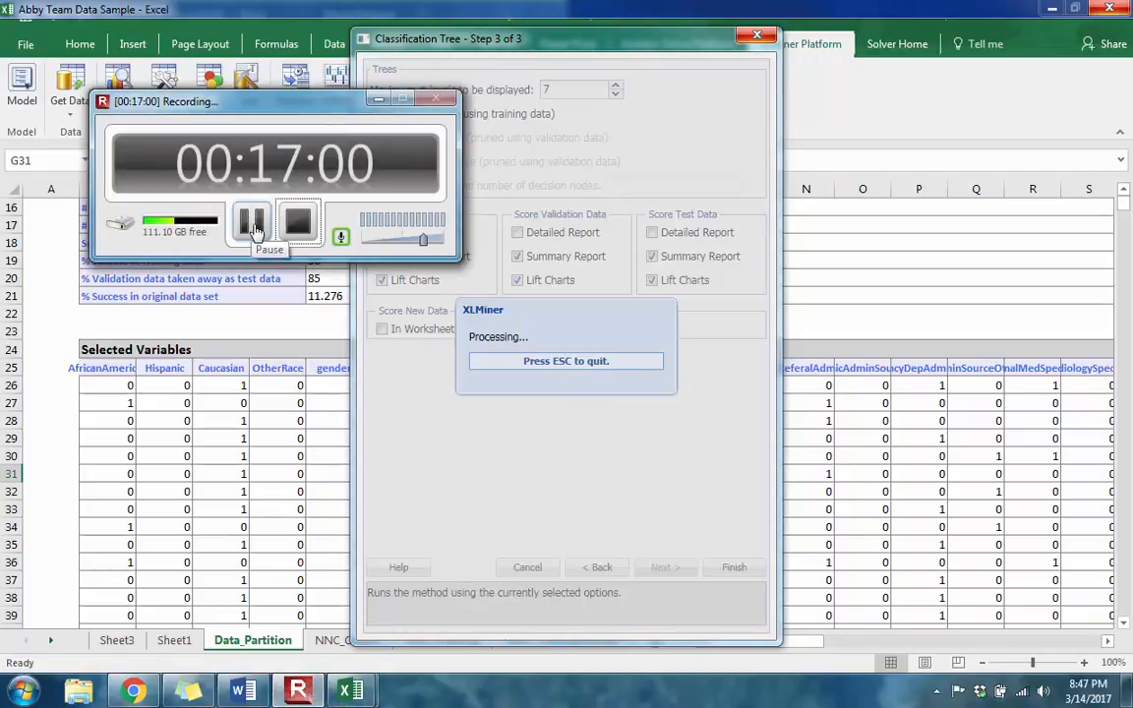
click(253, 228)
click(254, 224)
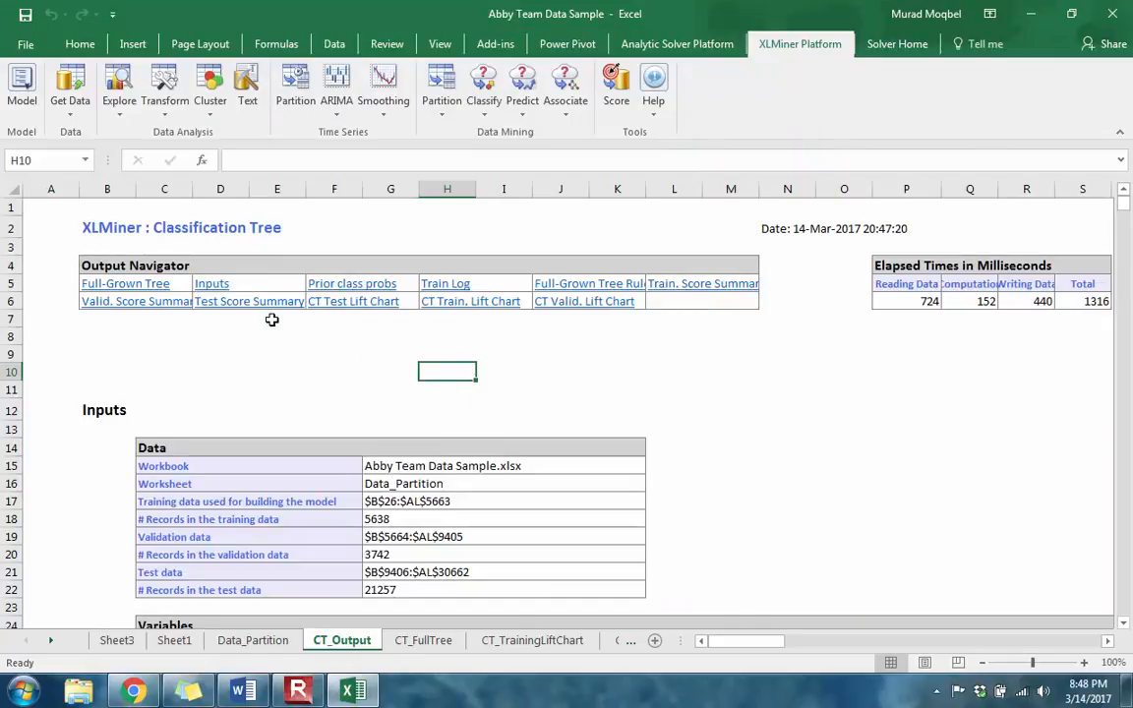
Examine the full-grown tree diagram from the HomeDischarge root split through its branches to the terminal nodes
click(128, 286)
scroll(918, 521, down, 6)
scroll(918, 521, down, 1)
scroll(925, 531, up, 6)
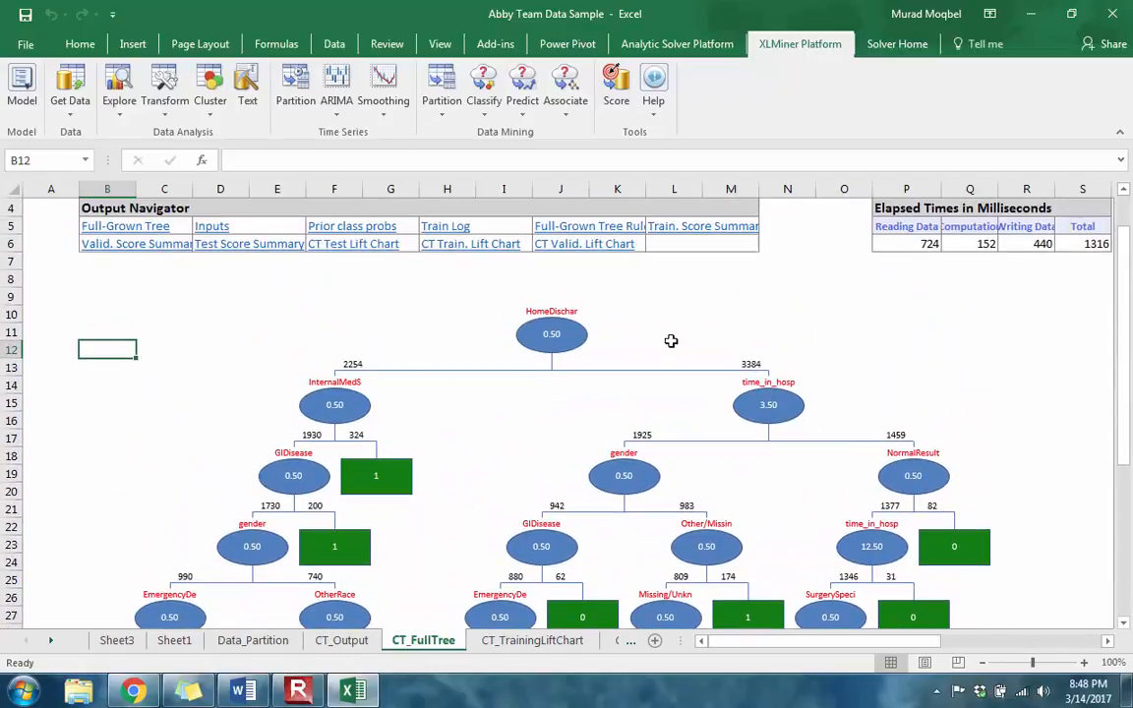
scroll(435, 380, down, 7)
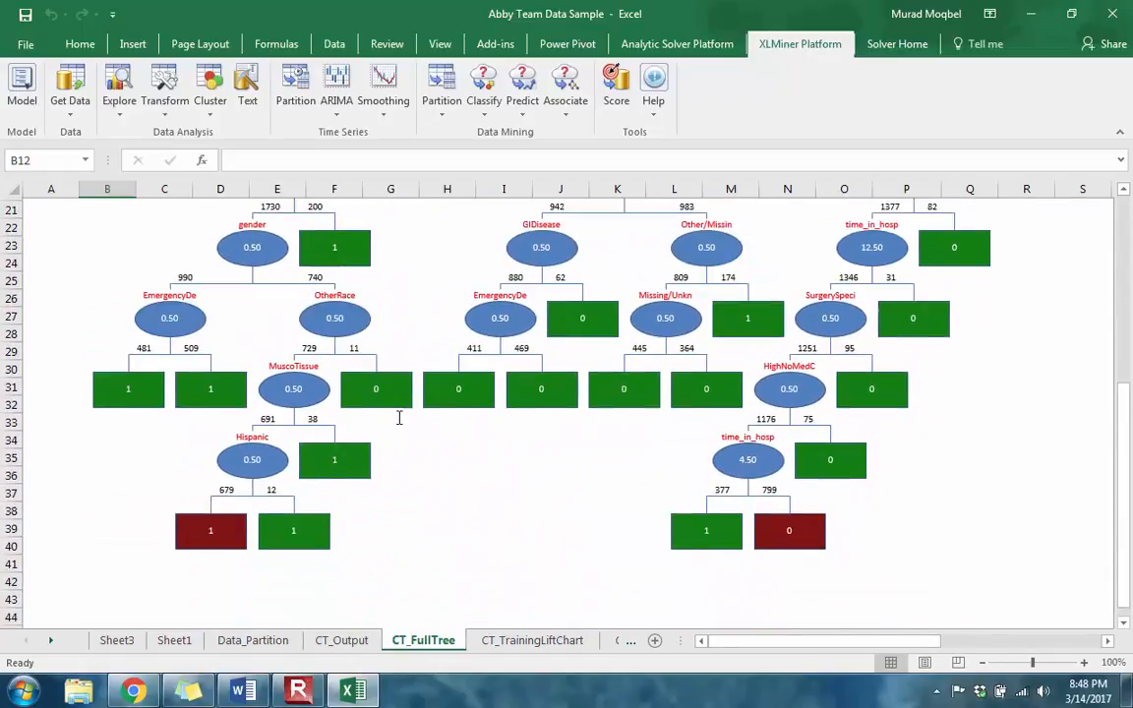
scroll(413, 443, up, 2)
scroll(415, 449, up, 1)
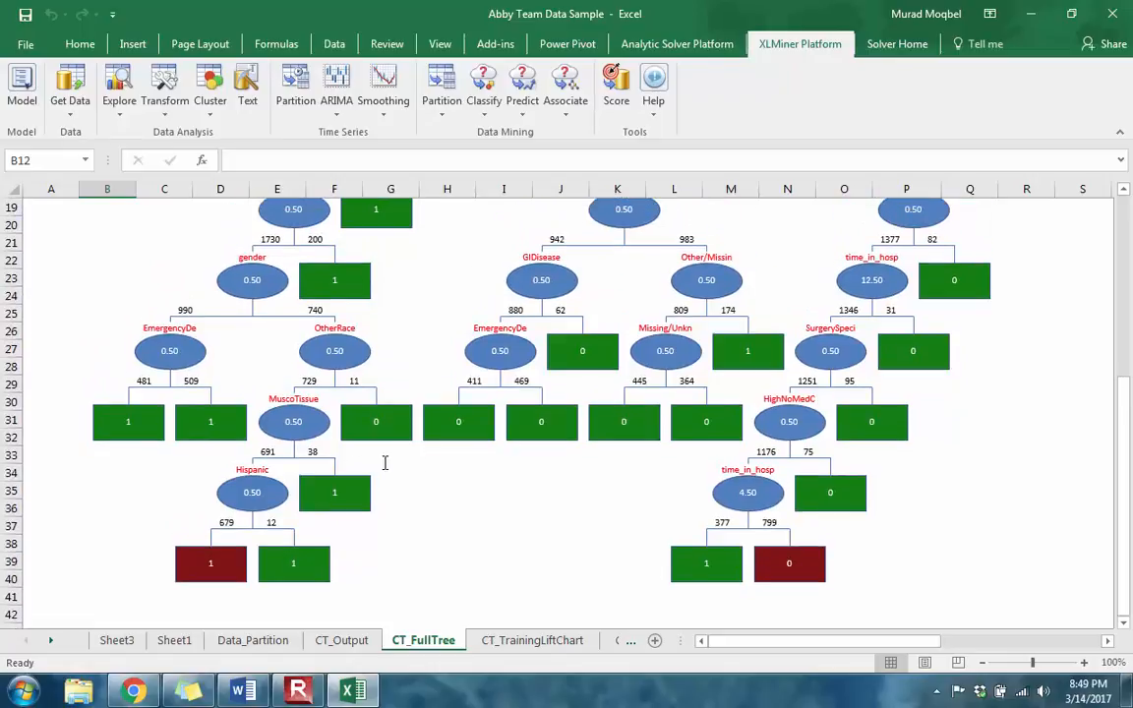
scroll(351, 467, up, 5)
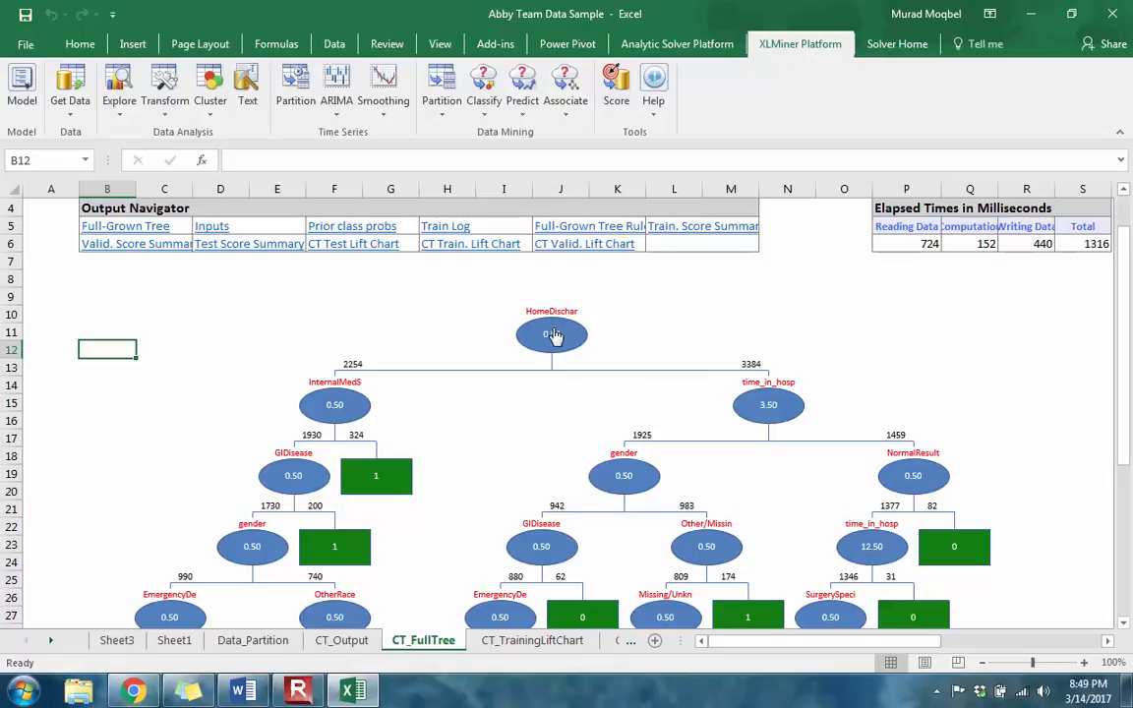
mouse_move(556, 336)
mouse_move(343, 405)
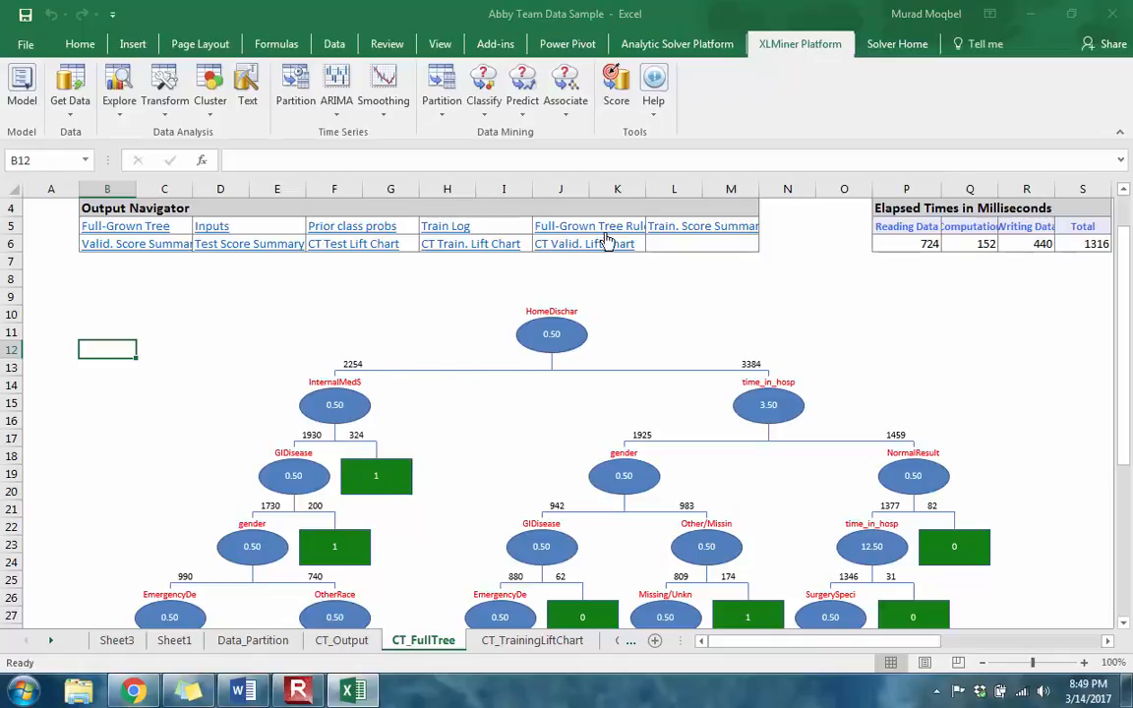
Highlight the overall % Error cell F183 of the classification tree's validation error report with a yellow fill
click(152, 244)
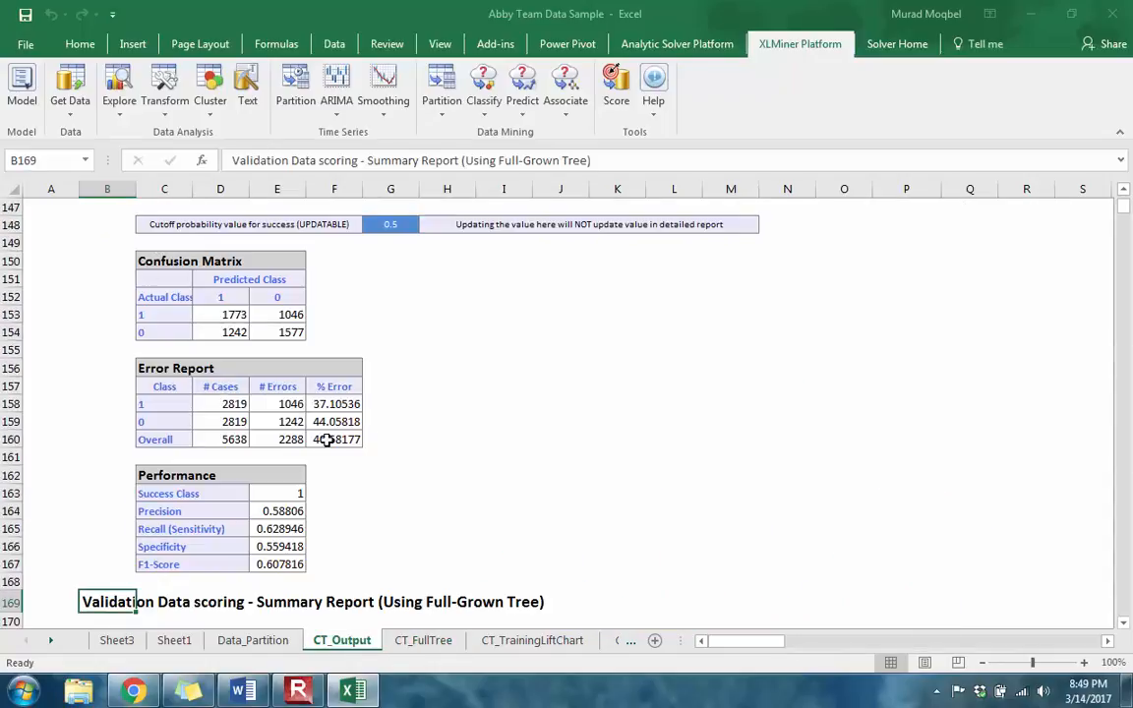
scroll(321, 460, down, 6)
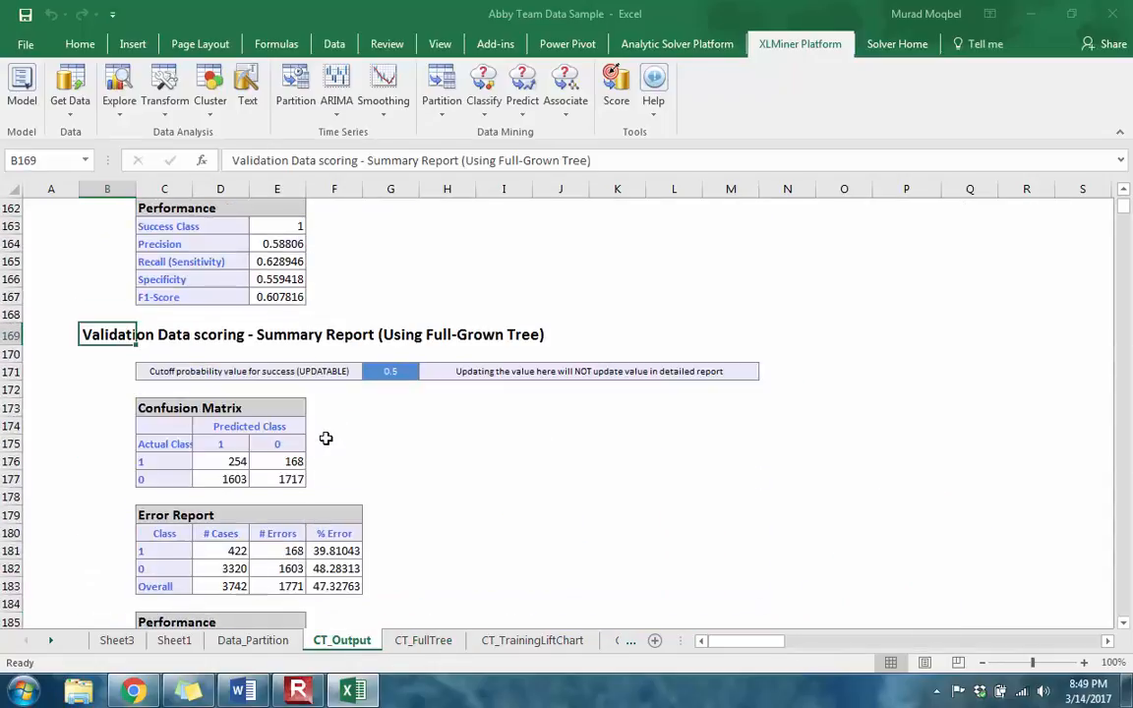
click(339, 532)
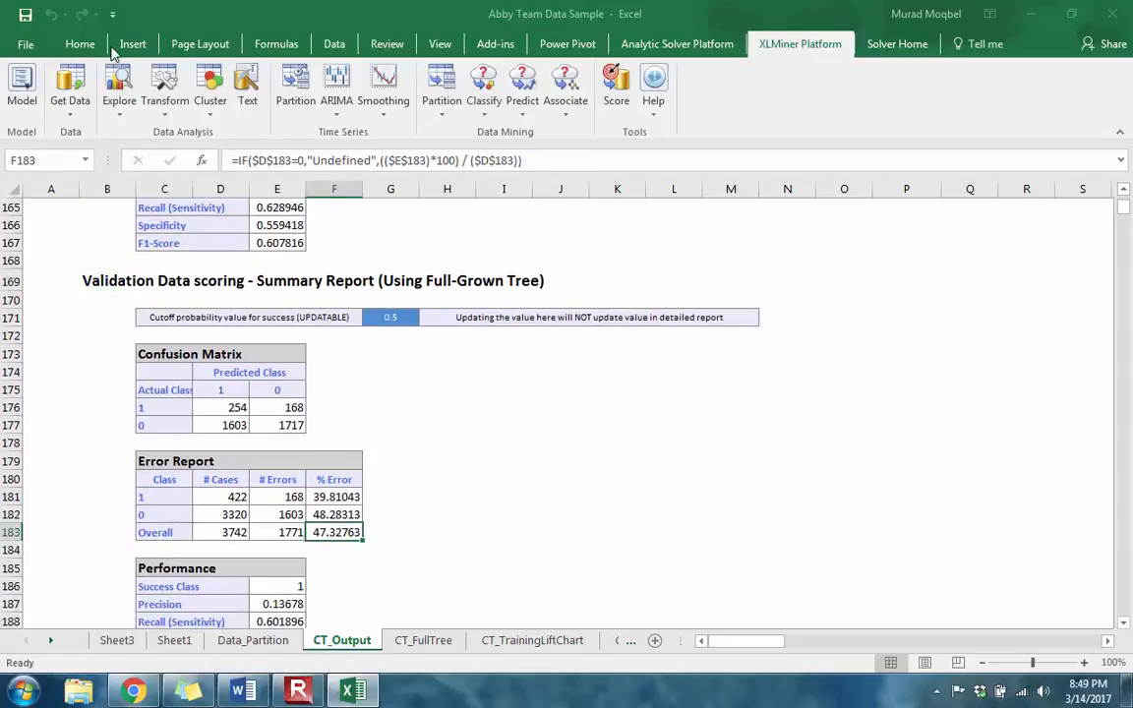
click(80, 43)
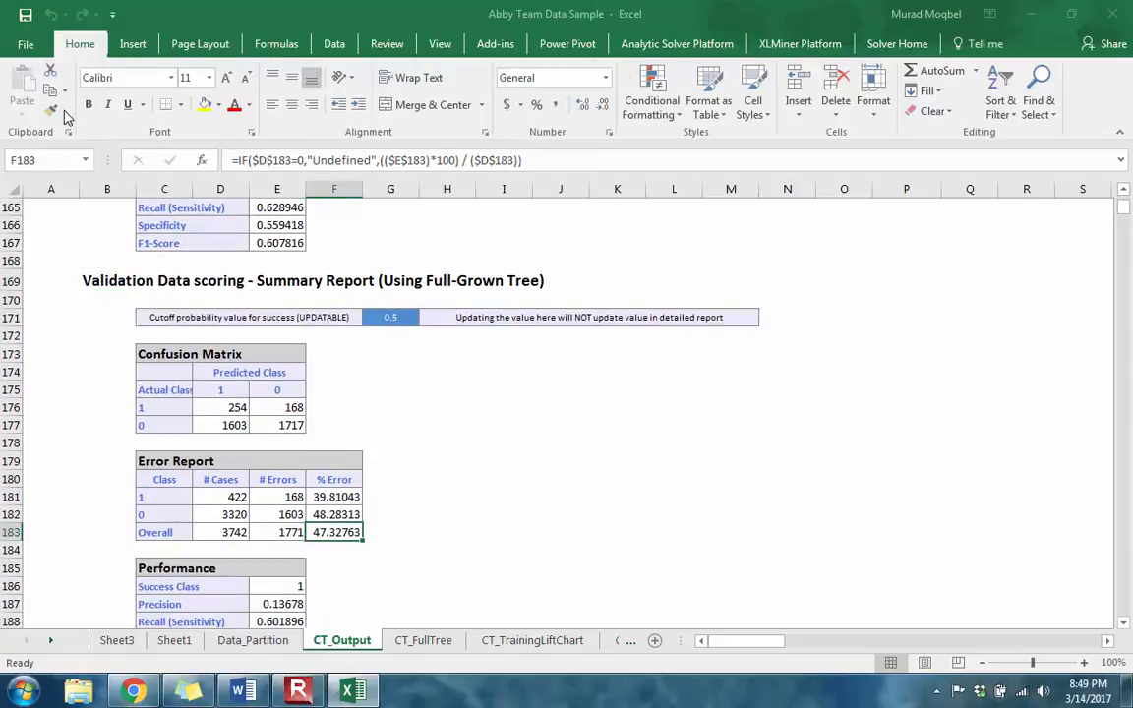
click(205, 104)
Highlight the overall % Error cell F206 of the classification tree's test data error report with a yellow fill
scroll(340, 521, down, 5)
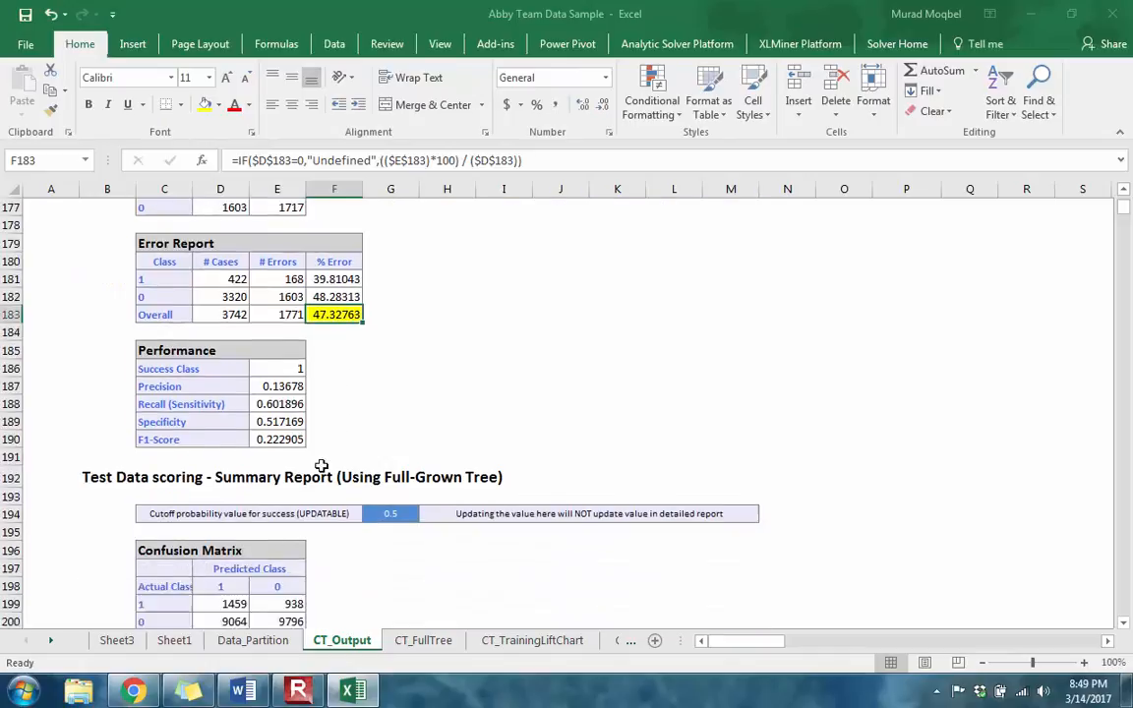
scroll(335, 479, down, 3)
click(347, 514)
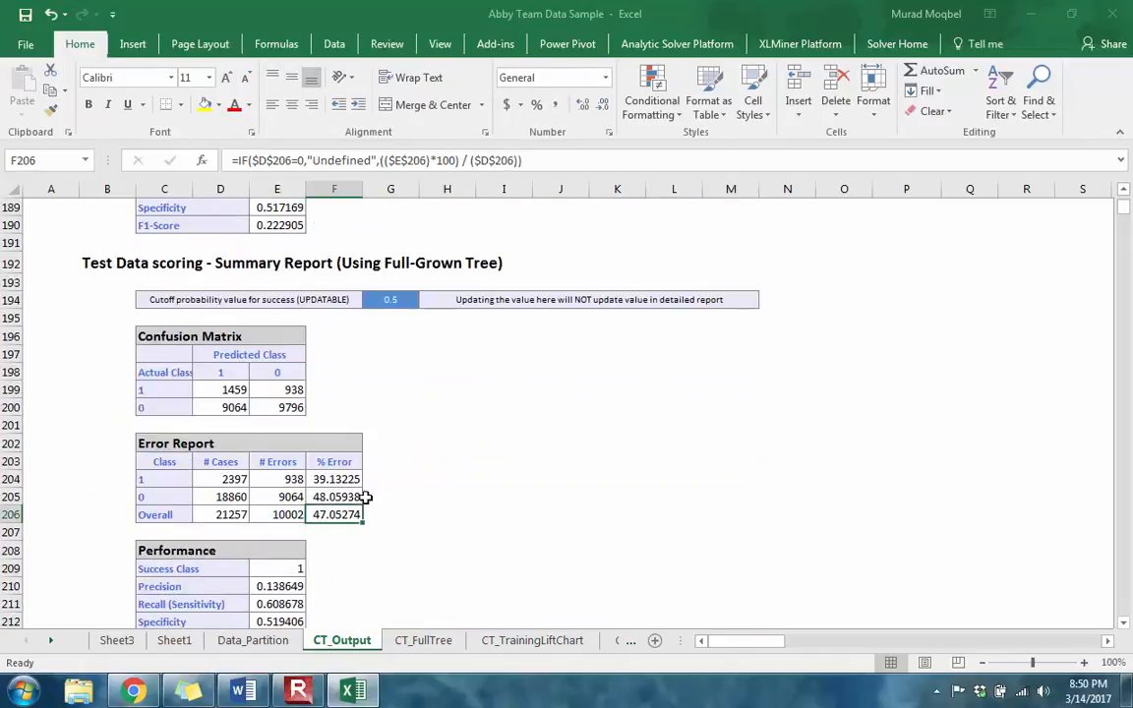
click(202, 105)
Review the classification tree's Training Data scoring summary report and its Full-Grown Tree Rules table in CT_Output
scroll(394, 364, up, 10)
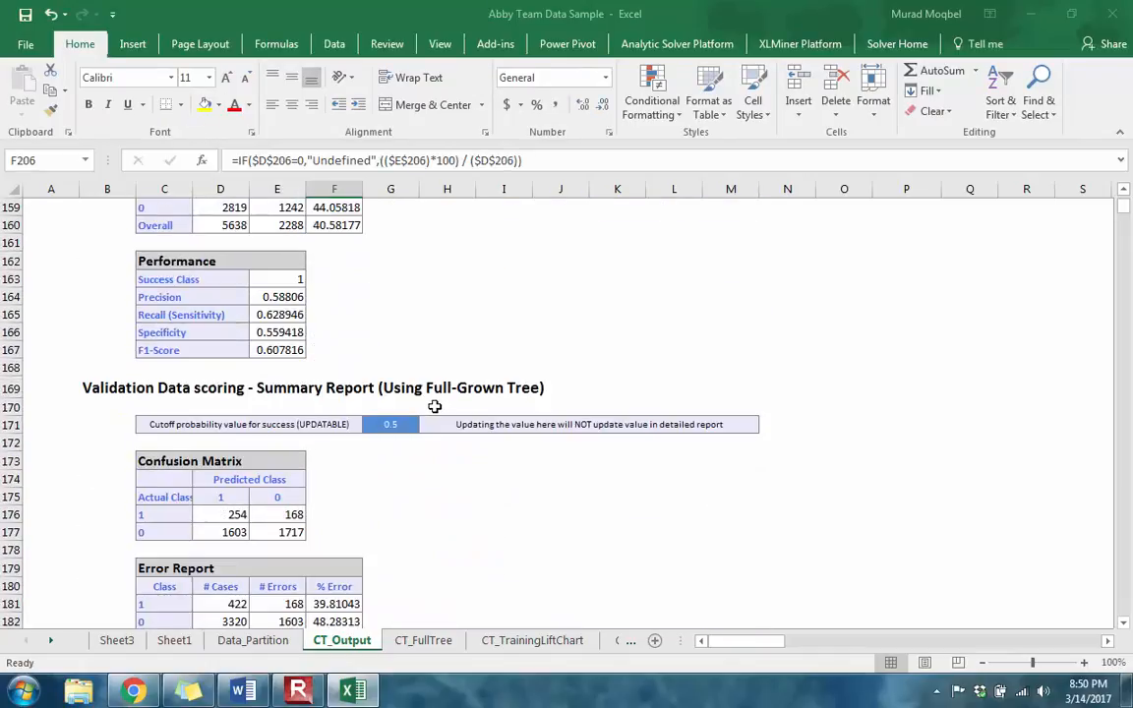
scroll(362, 344, up, 6)
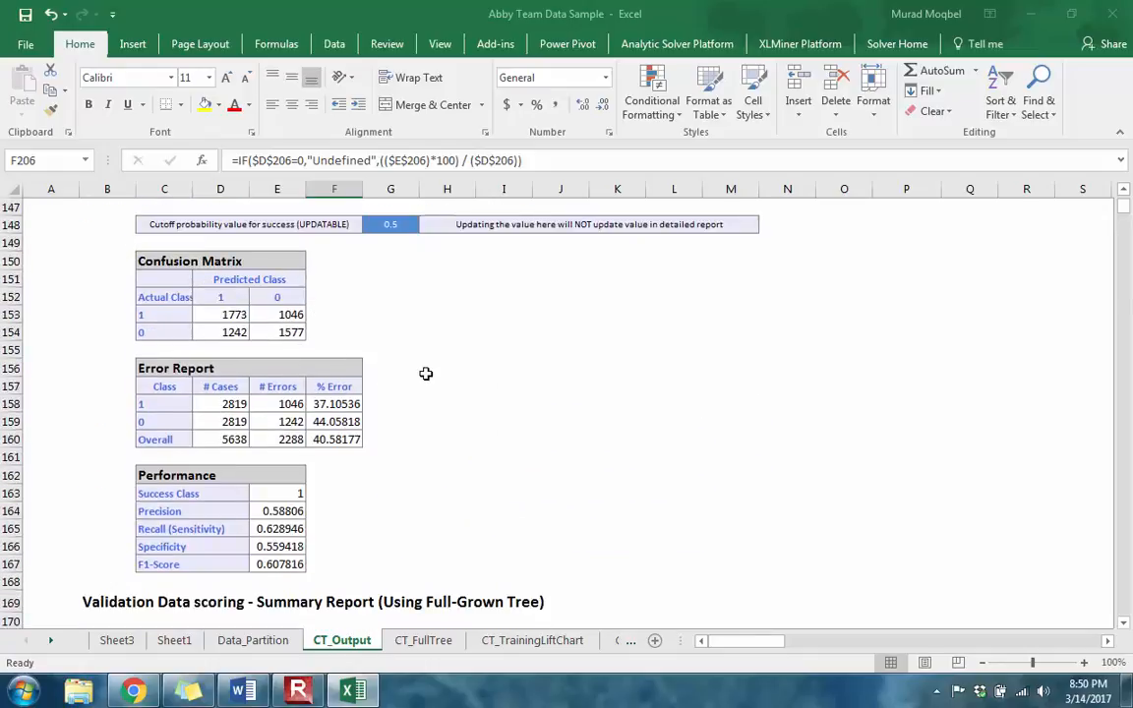
scroll(430, 379, up, 1)
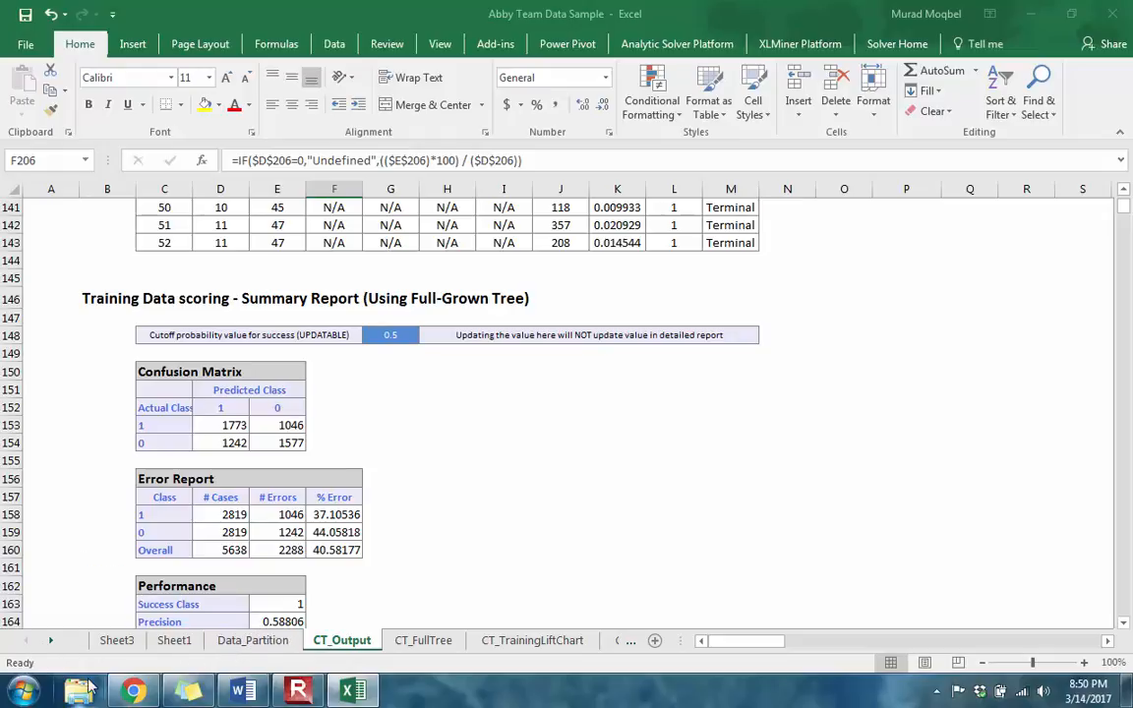
scroll(364, 554, up, 8)
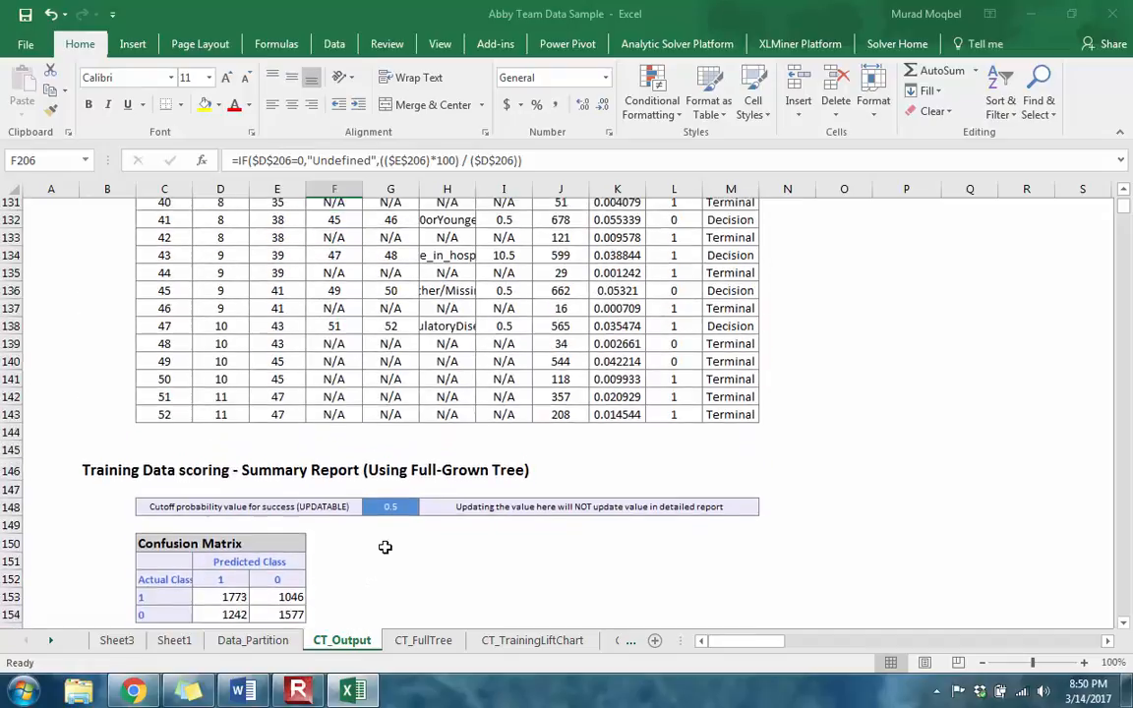
scroll(386, 546, up, 3)
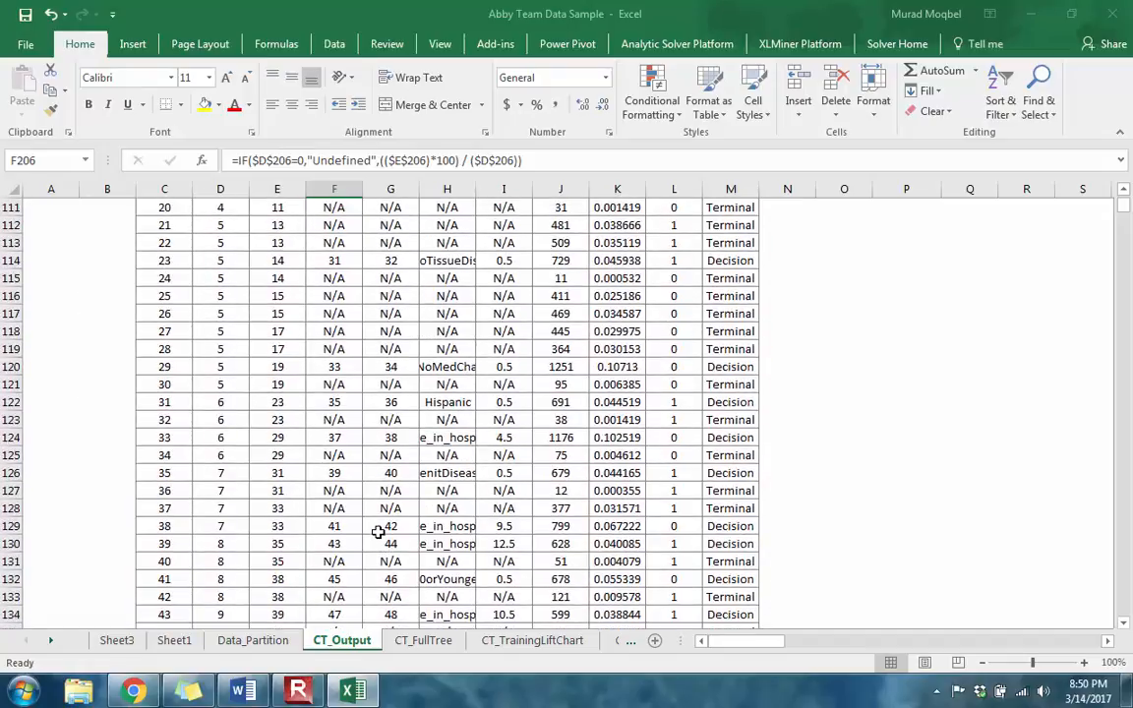
scroll(377, 531, up, 20)
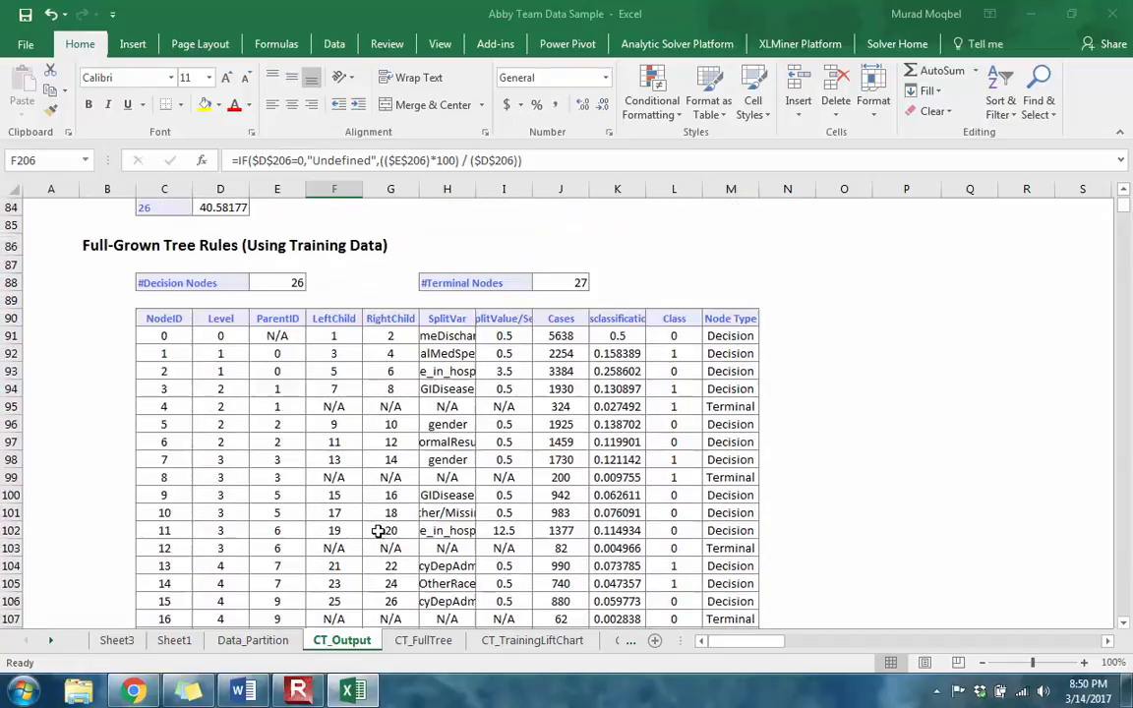
scroll(377, 531, up, 13)
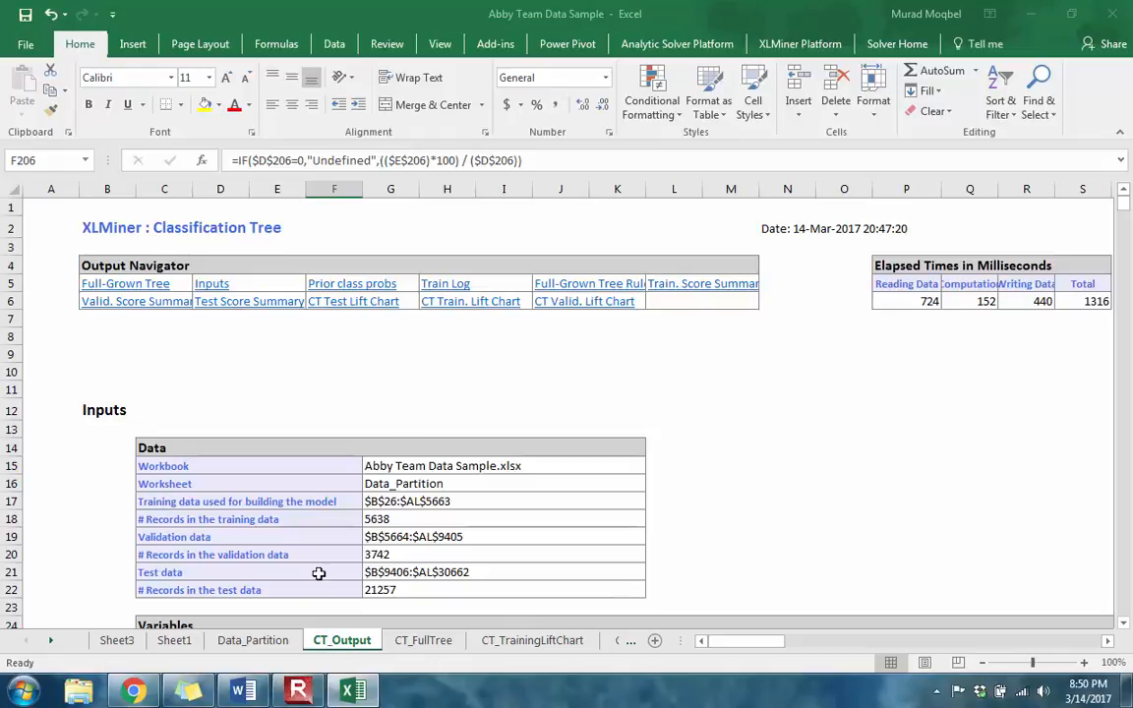
Return to the LR_Output sheet and check the highlighted overall validation % Error of the logistic regression
click(253, 641)
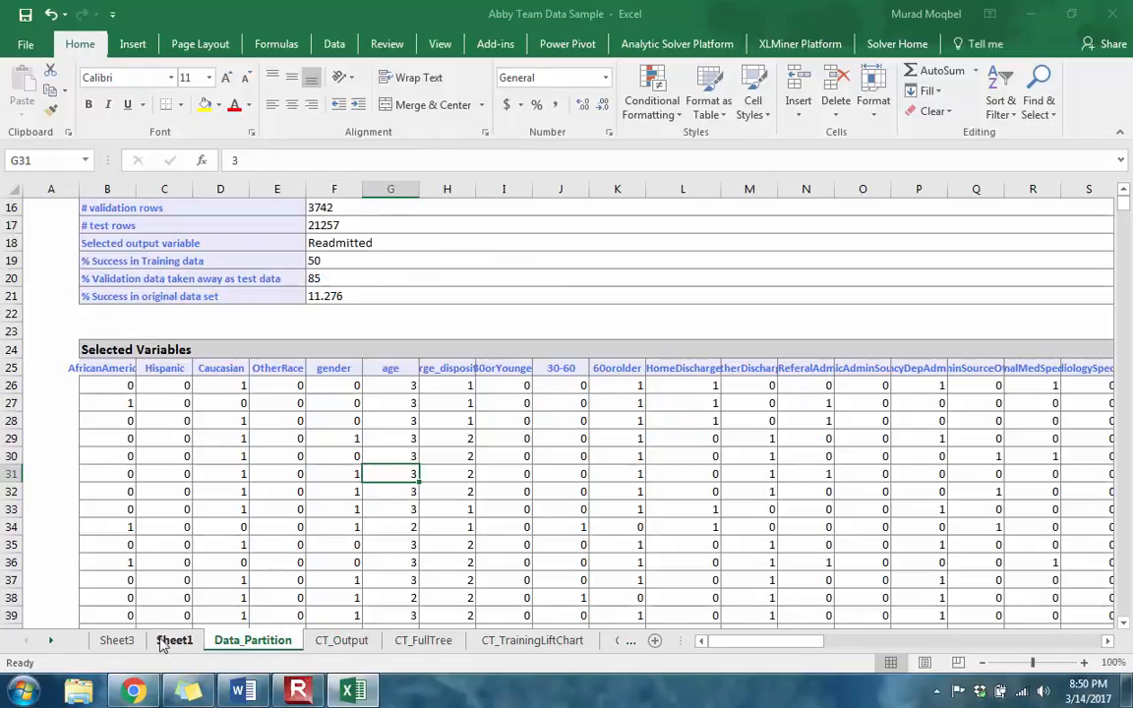
click(50, 641)
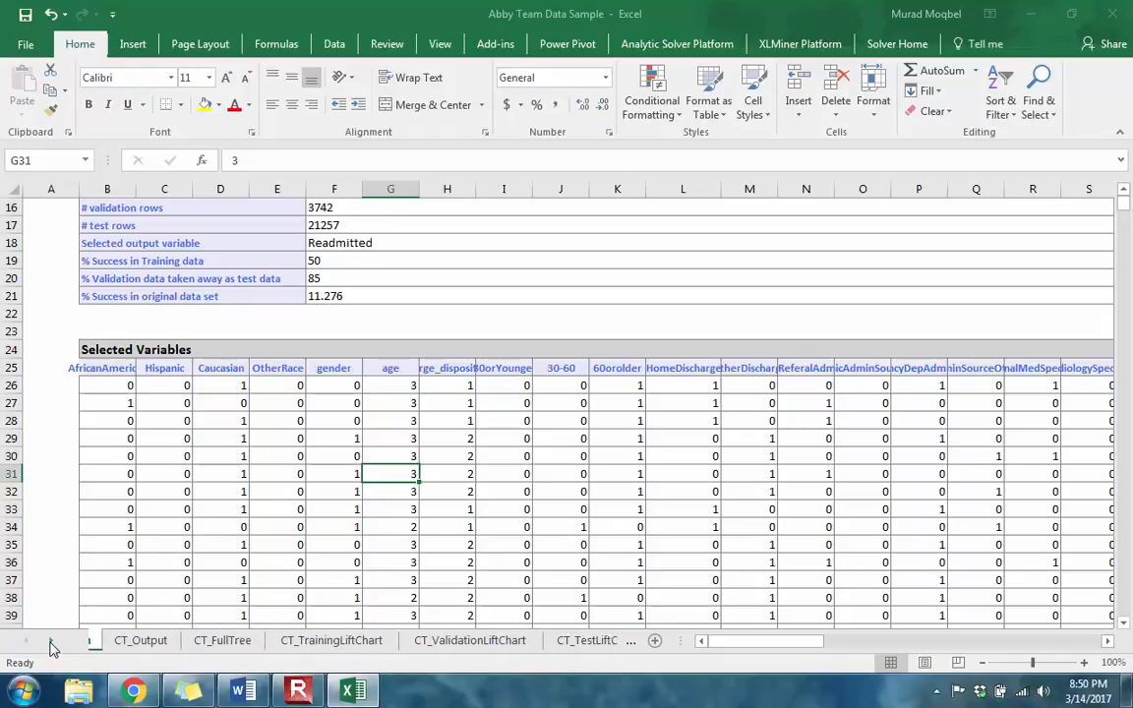
click(50, 642)
click(50, 642)
click(50, 642)
click(50, 641)
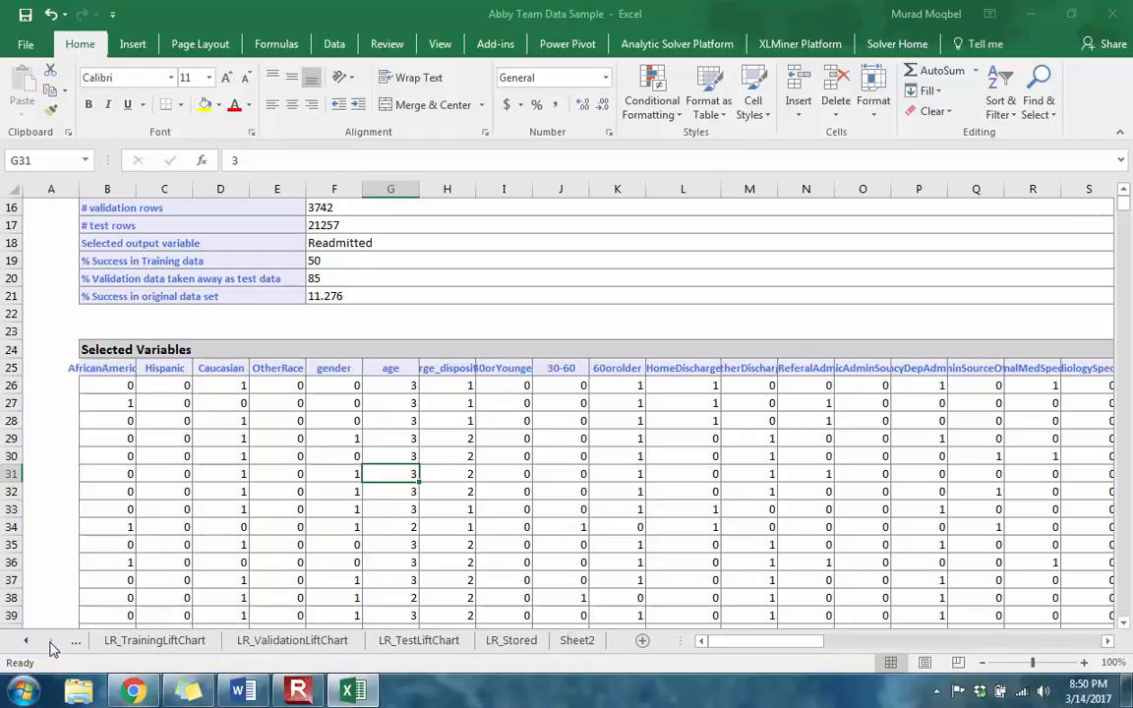
click(36, 645)
click(102, 641)
click(359, 442)
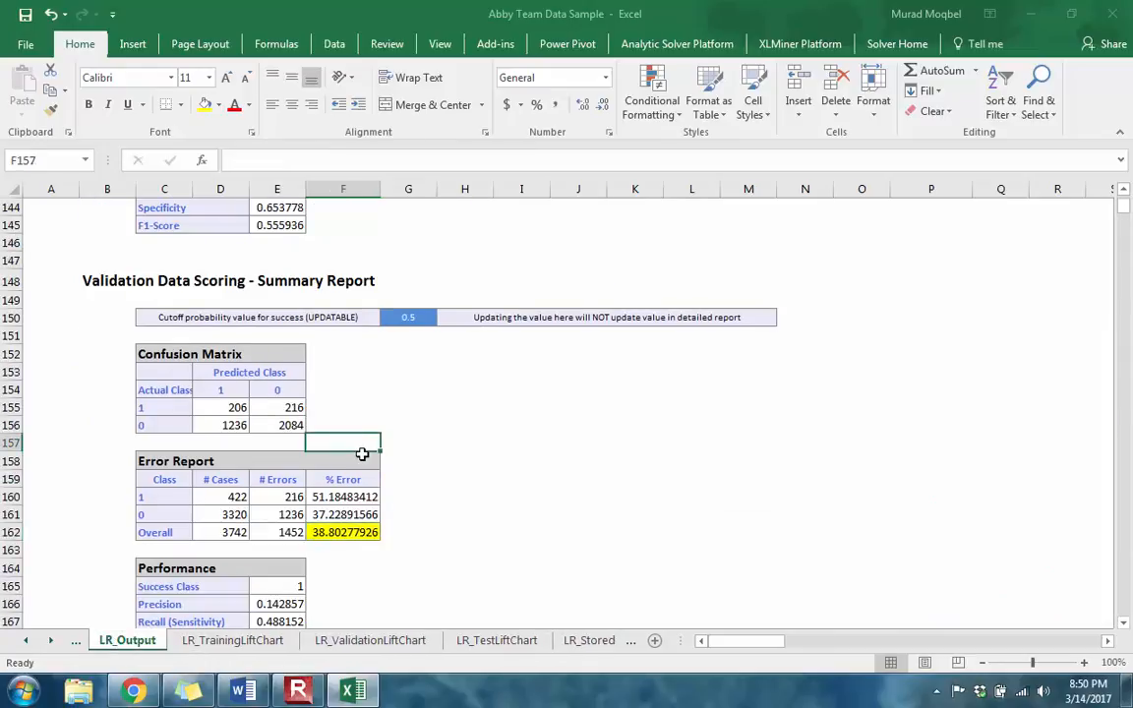
Highlight the gender variable's P-Value cell G96 in the logistic regression's Regression Model table with a yellow fill
scroll(362, 454, up, 19)
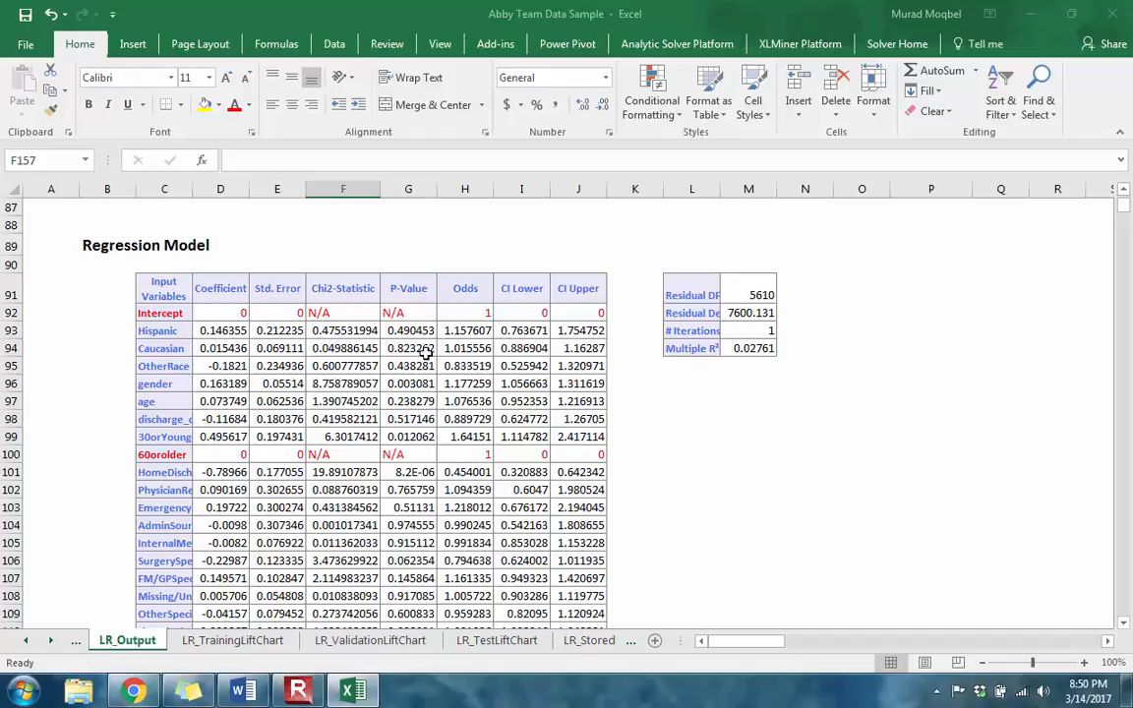
click(385, 382)
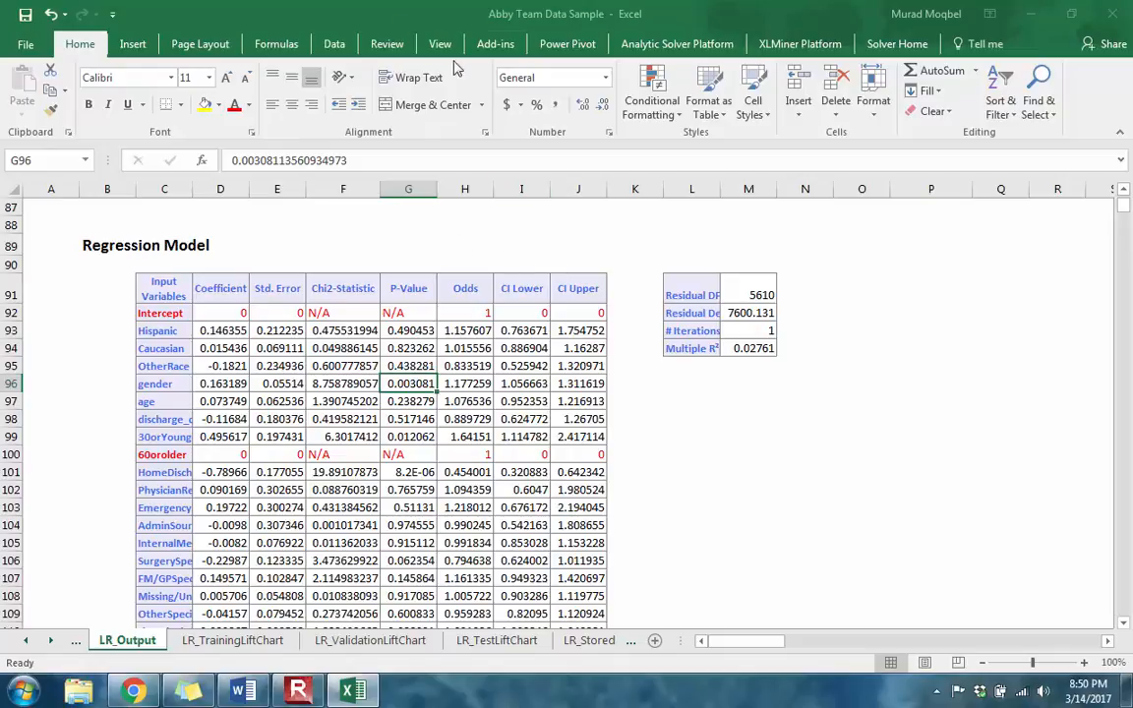
click(204, 104)
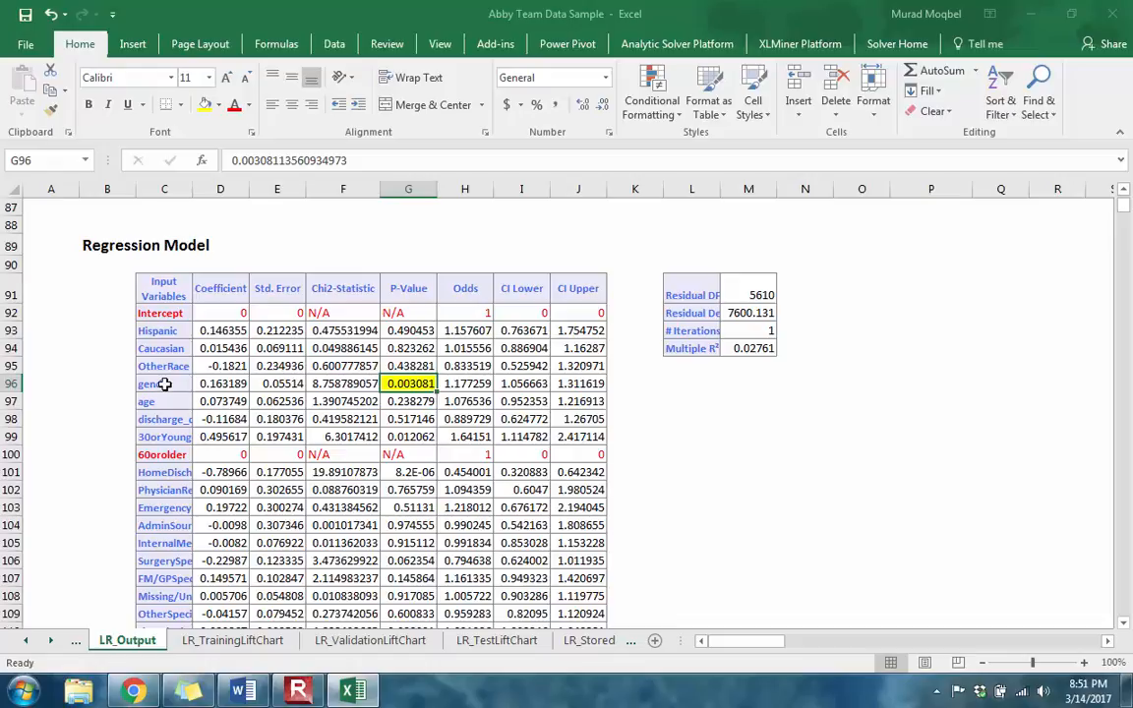
Examine the gender variable's odds and P-Value in the Regression Model table
click(470, 385)
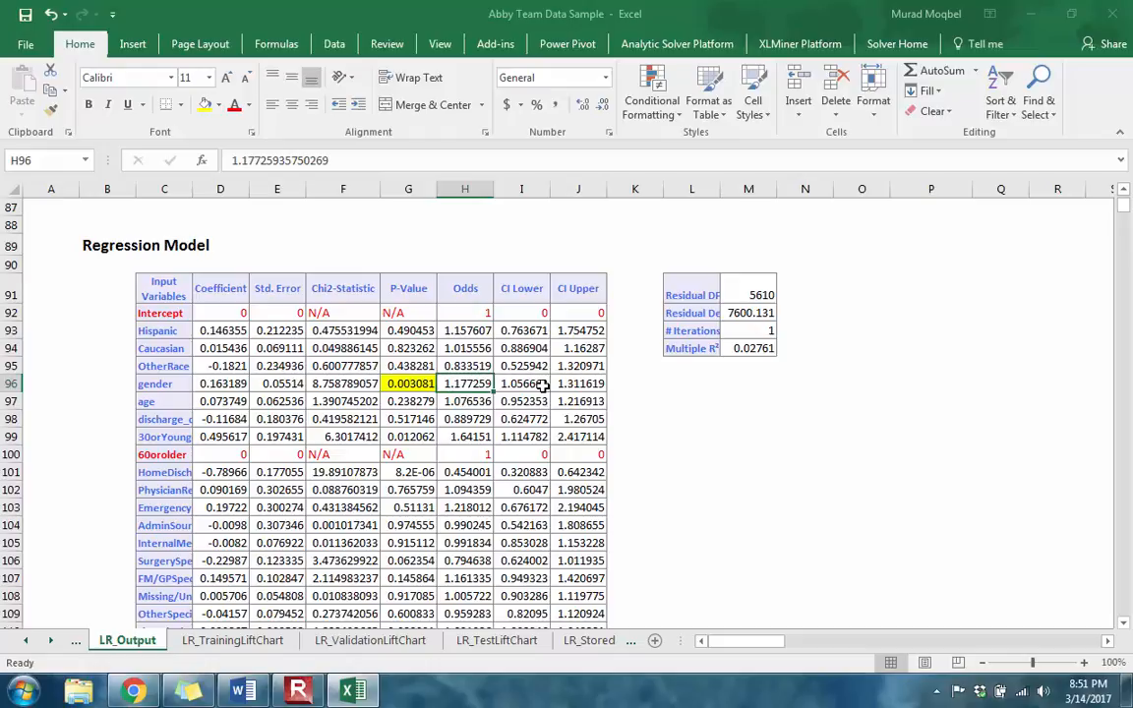
click(407, 385)
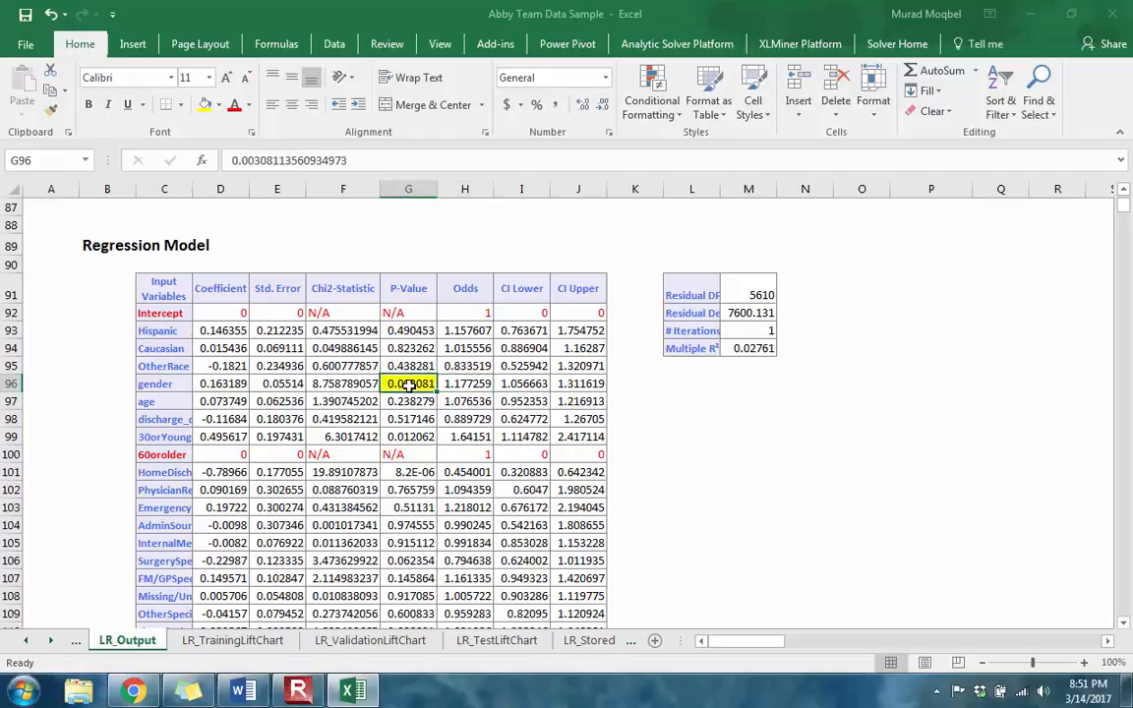
click(471, 383)
click(408, 384)
click(161, 386)
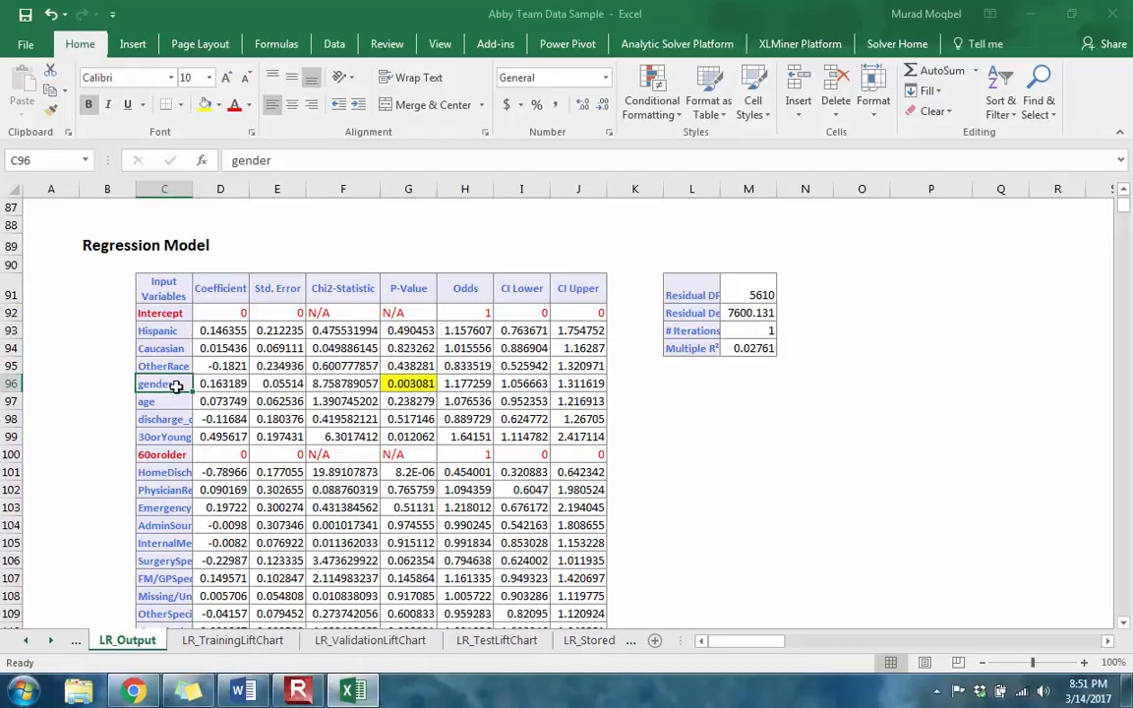
click(410, 384)
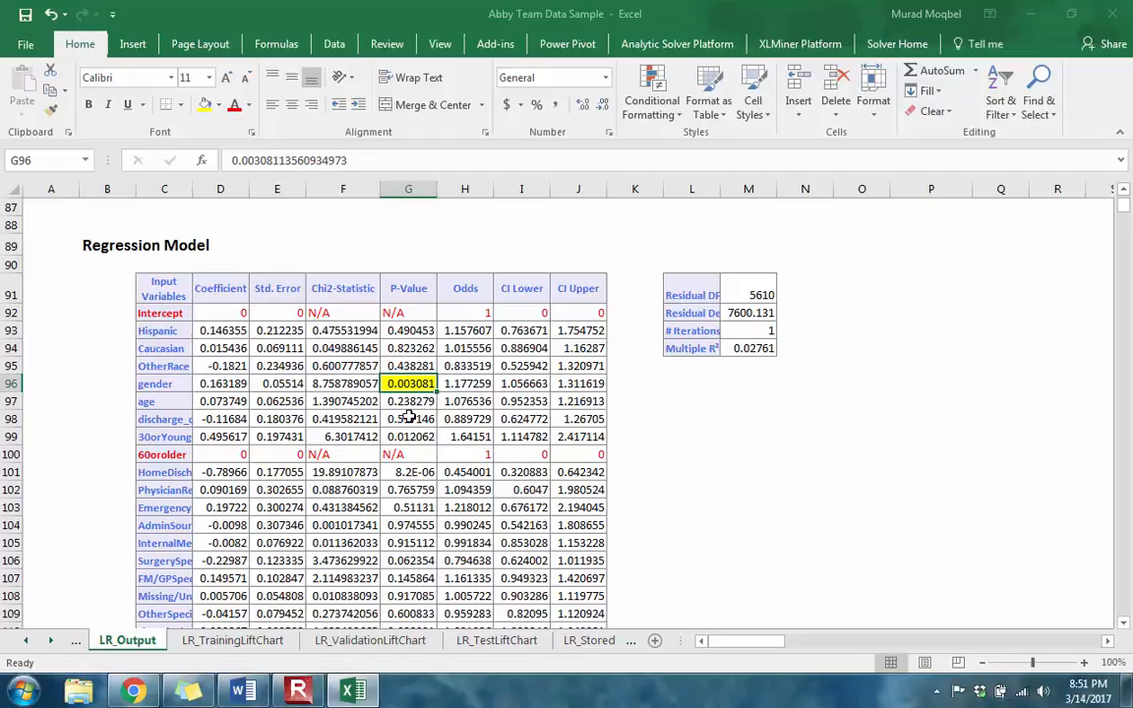
Apply the Number format to the HomeDischarge P-Value in G101 and widen column C to show more of the input variable names
click(425, 473)
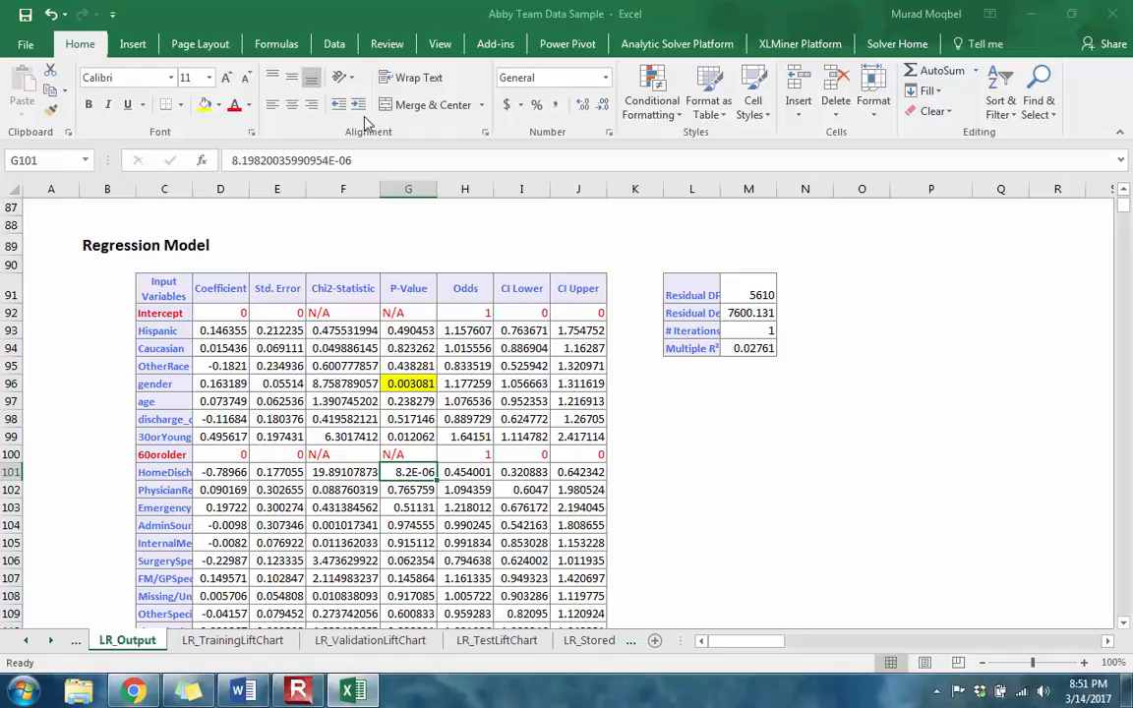
click(334, 50)
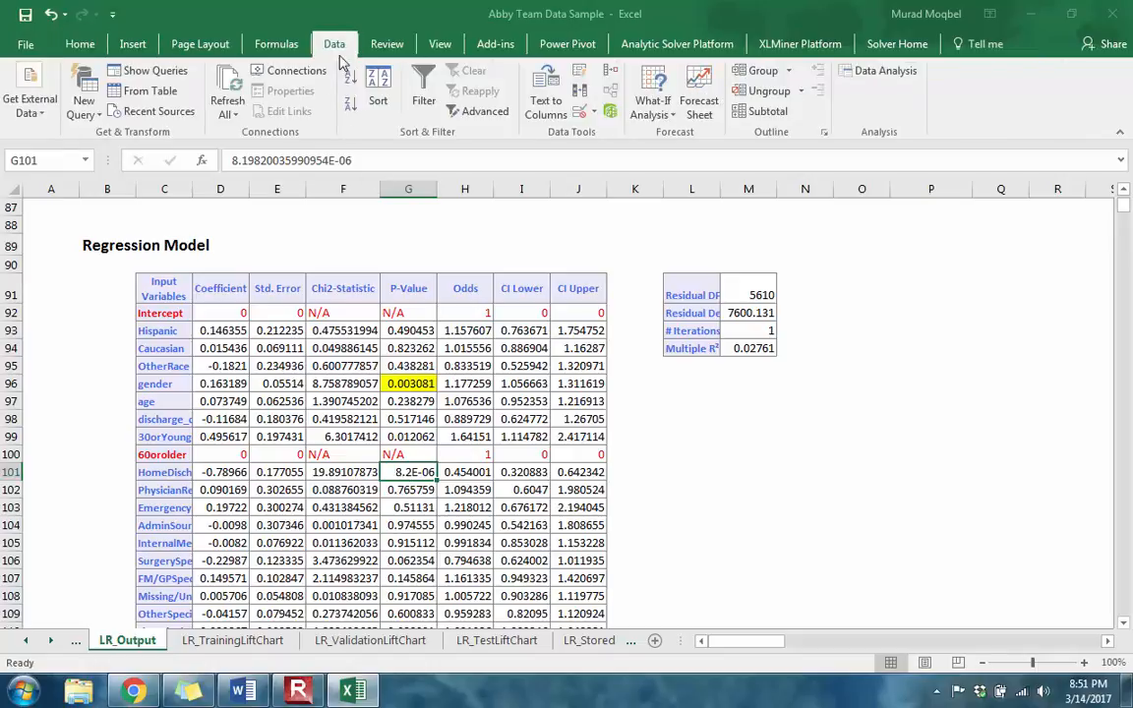
click(79, 46)
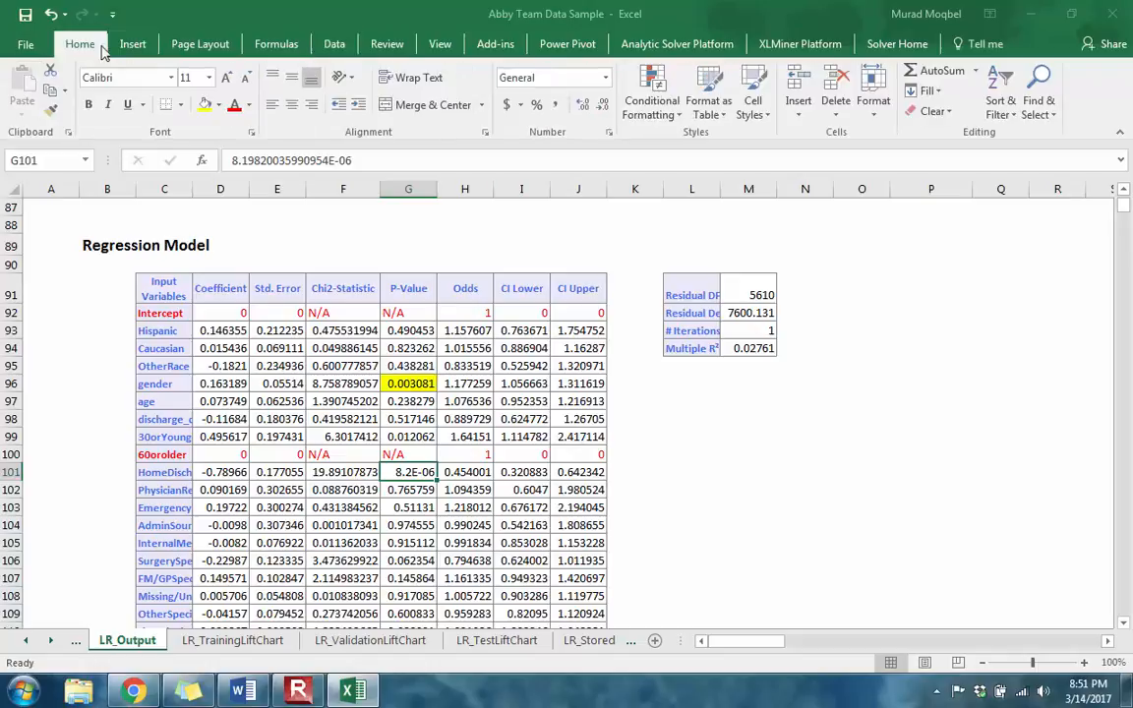
click(604, 76)
click(578, 150)
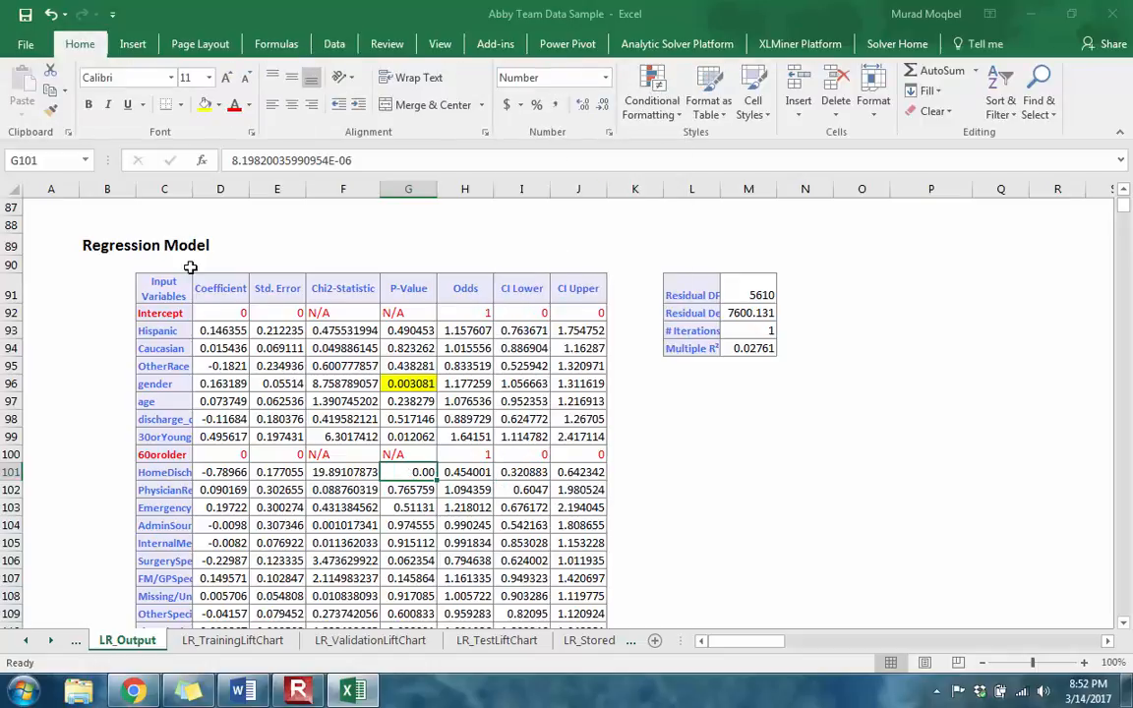
drag(190, 184, 232, 184)
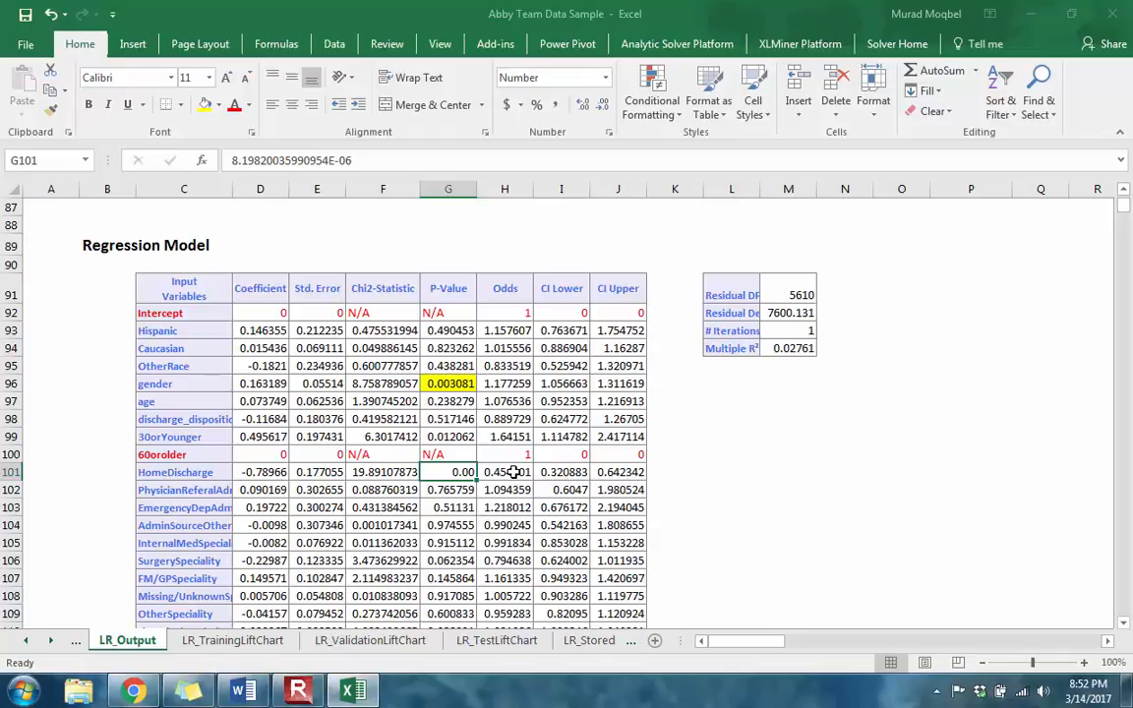
Examine the HomeDischarge variable's coefficient, odds and P-Value in the Regression Model table
click(251, 476)
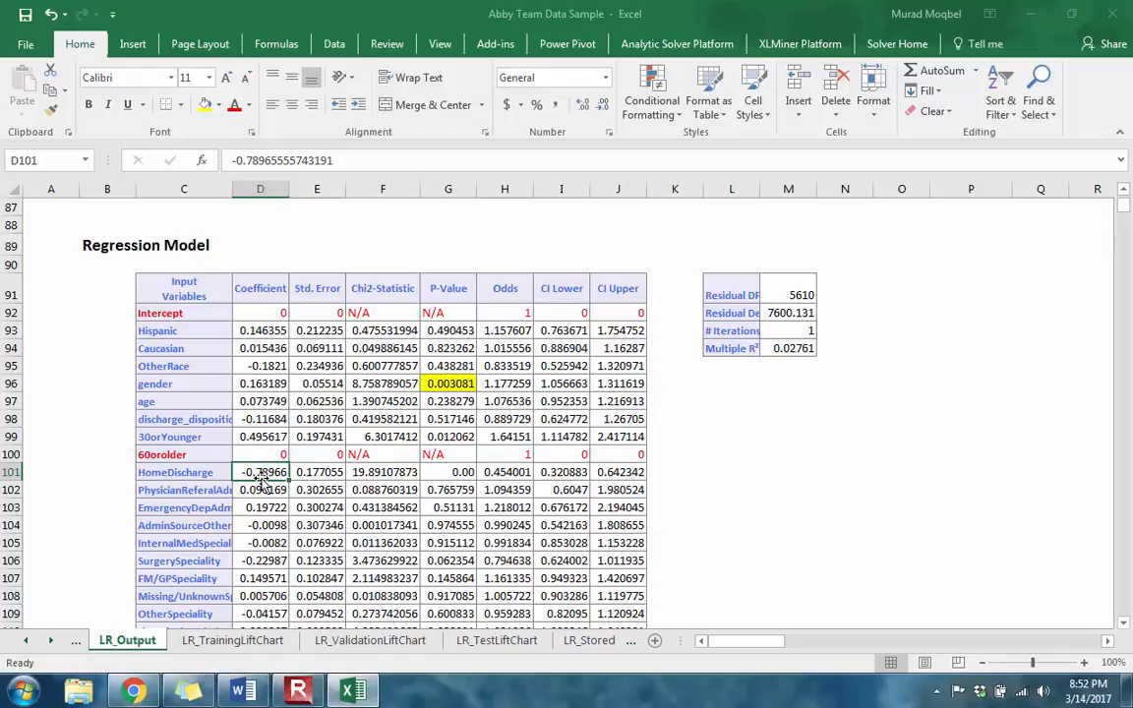
click(204, 476)
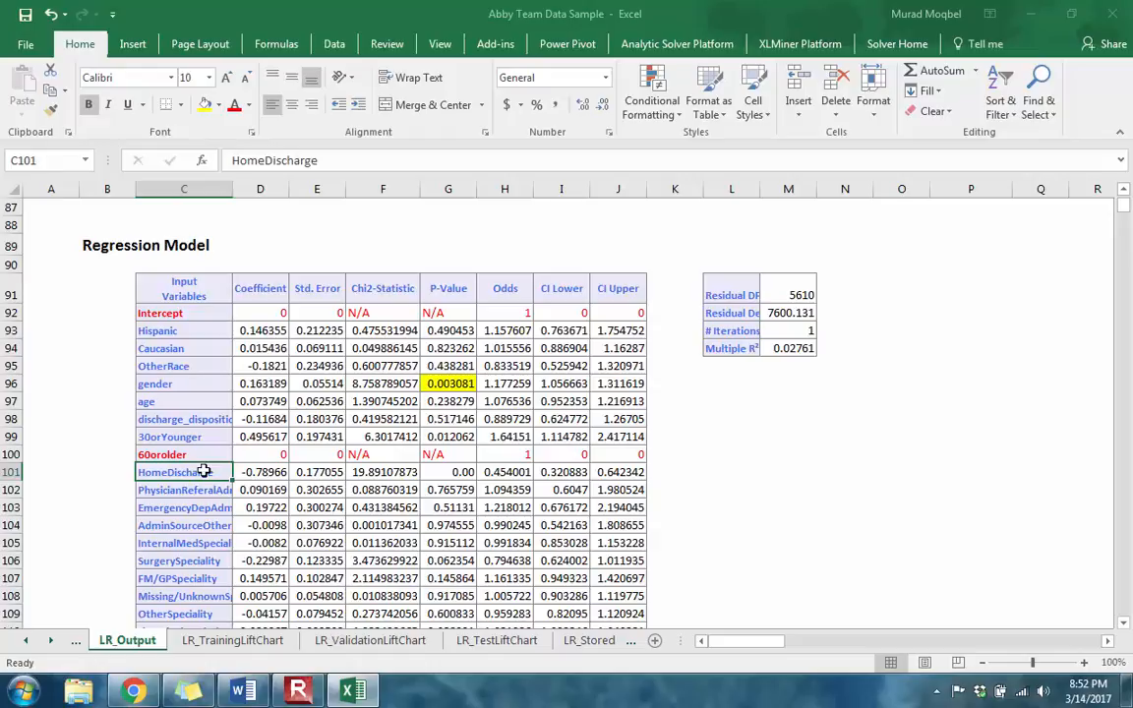
click(269, 475)
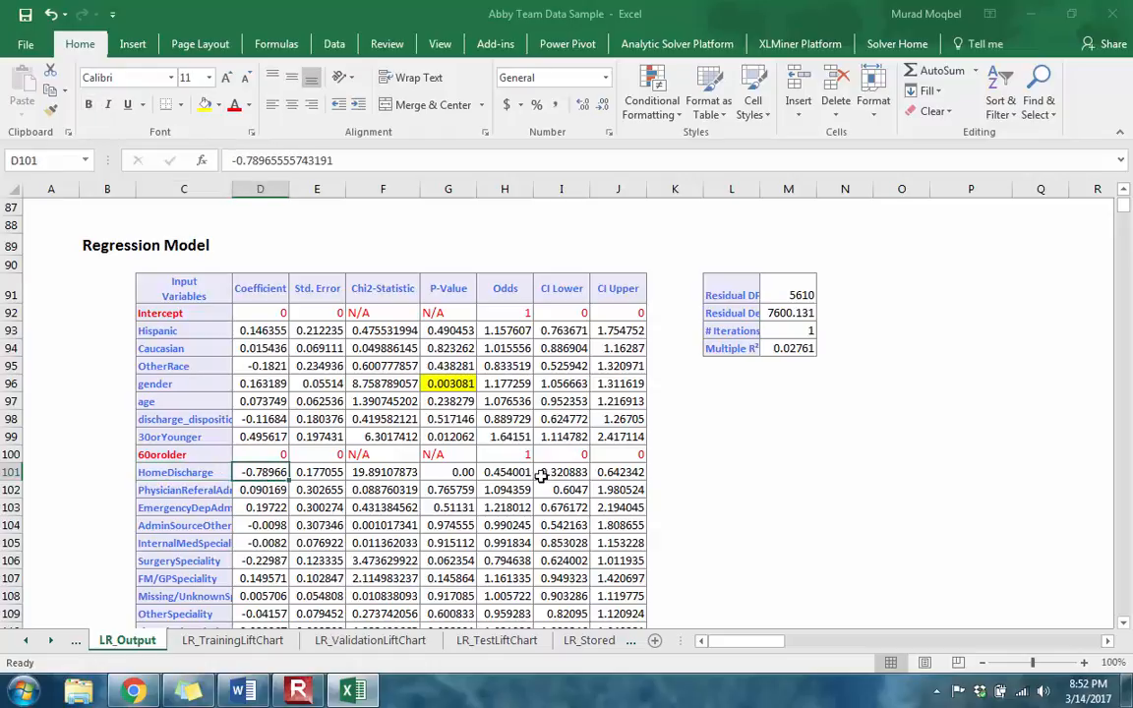
click(517, 473)
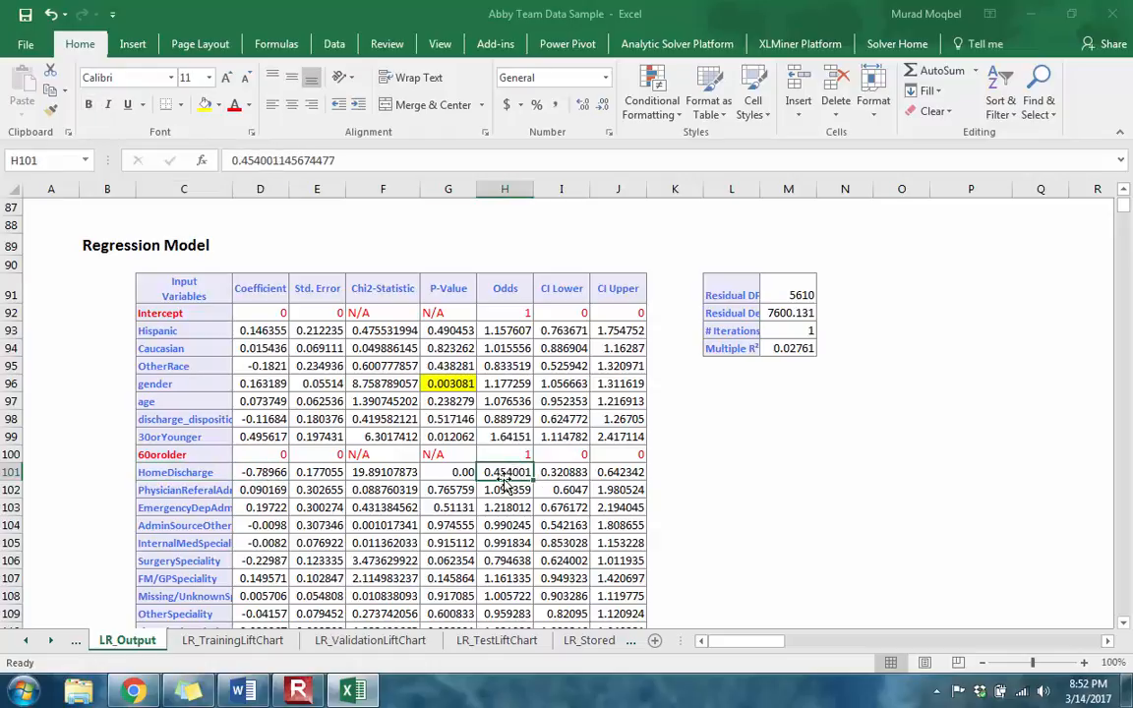
click(466, 472)
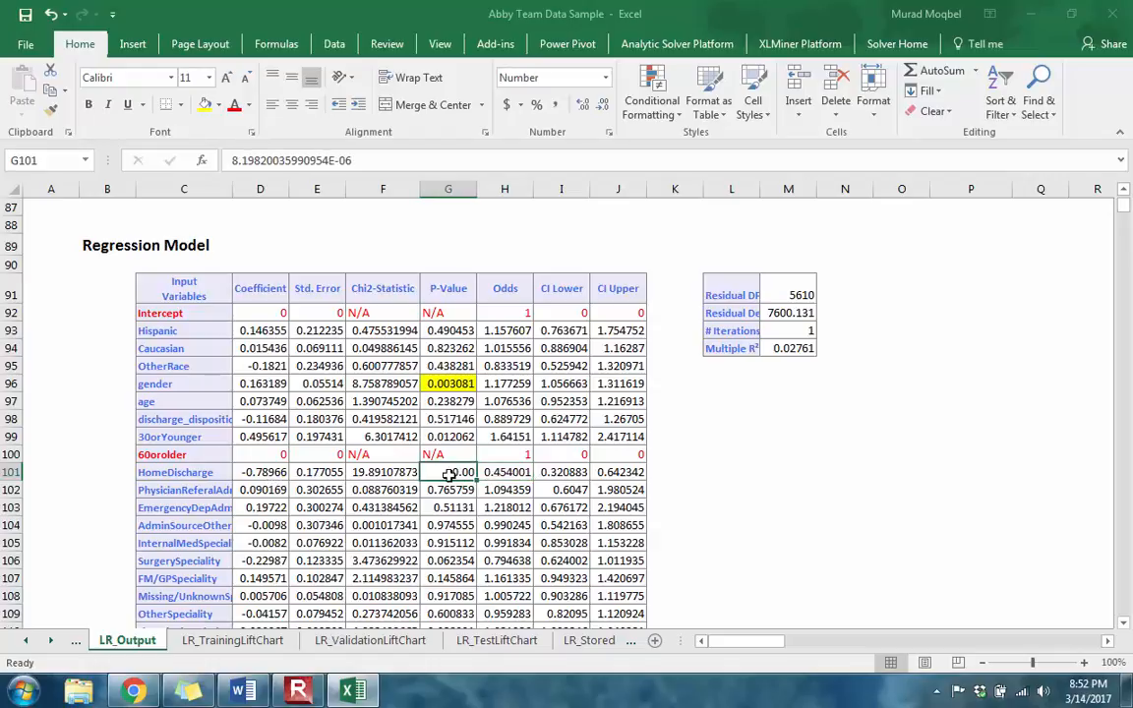
click(258, 473)
click(448, 473)
Check the P-Value and odds of the time_in_hospital variable in the Regression Model table
scroll(466, 508, down, 3)
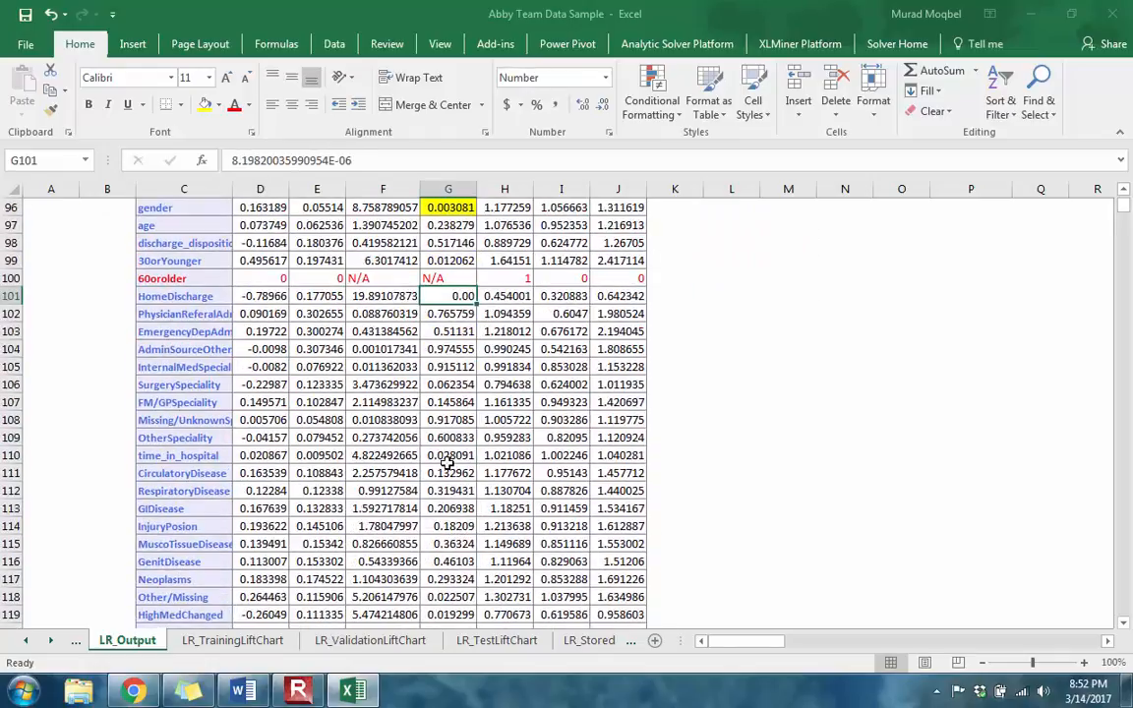
click(447, 457)
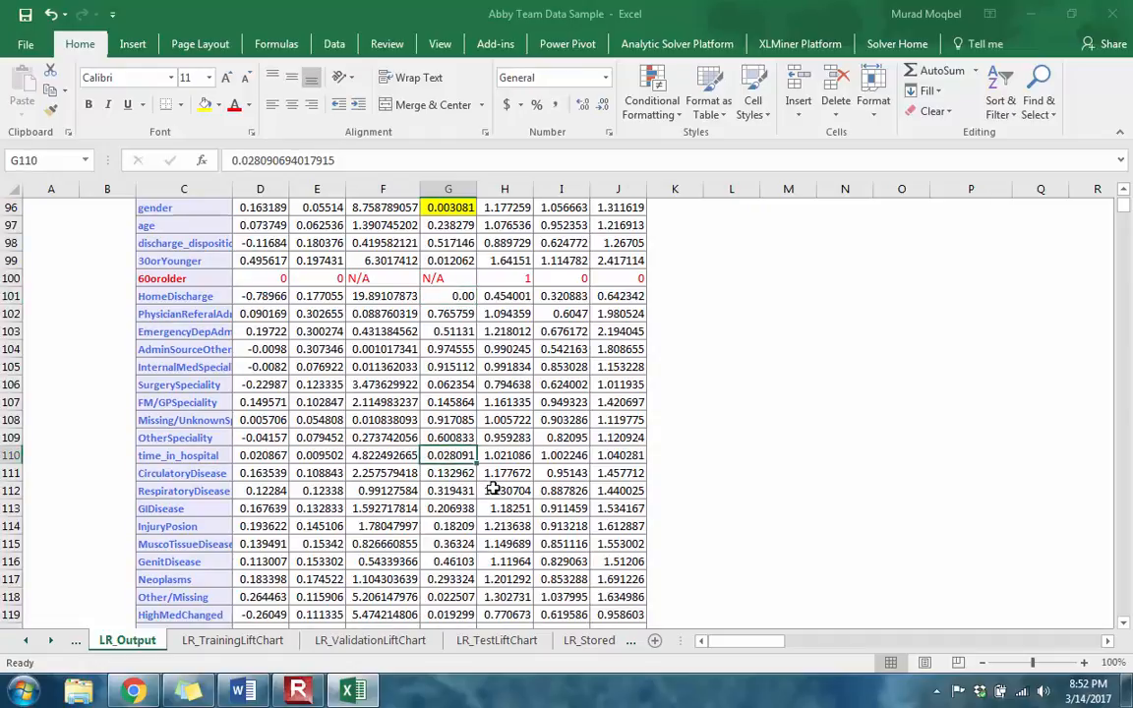
click(162, 456)
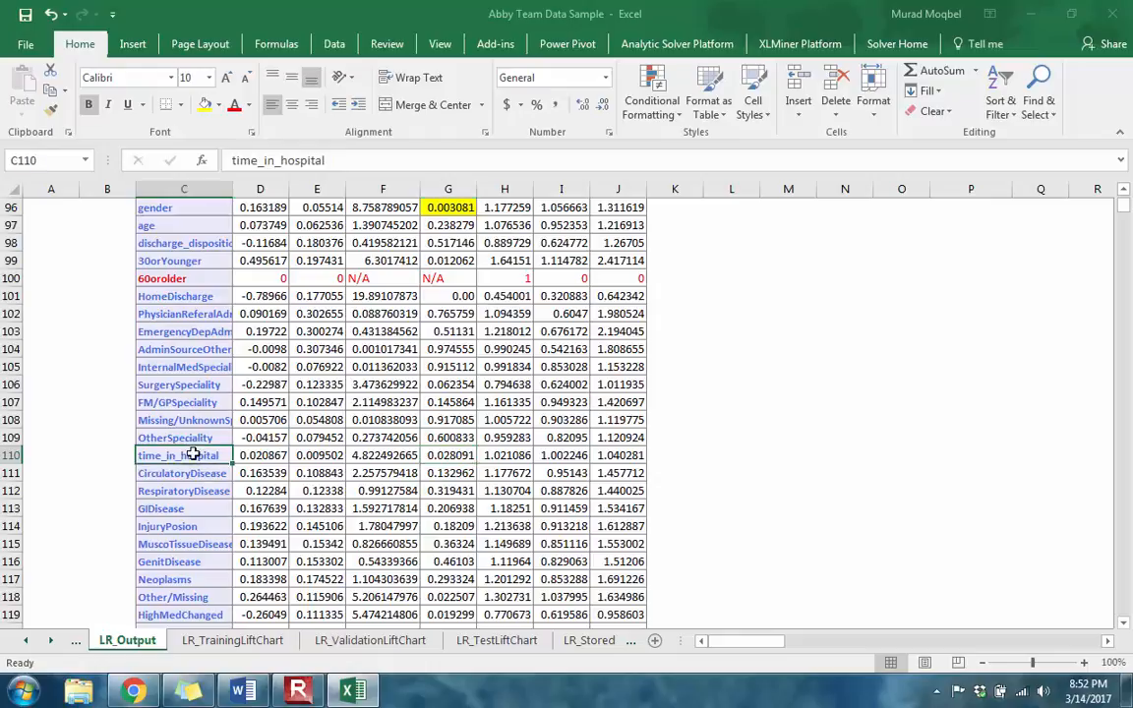
click(457, 455)
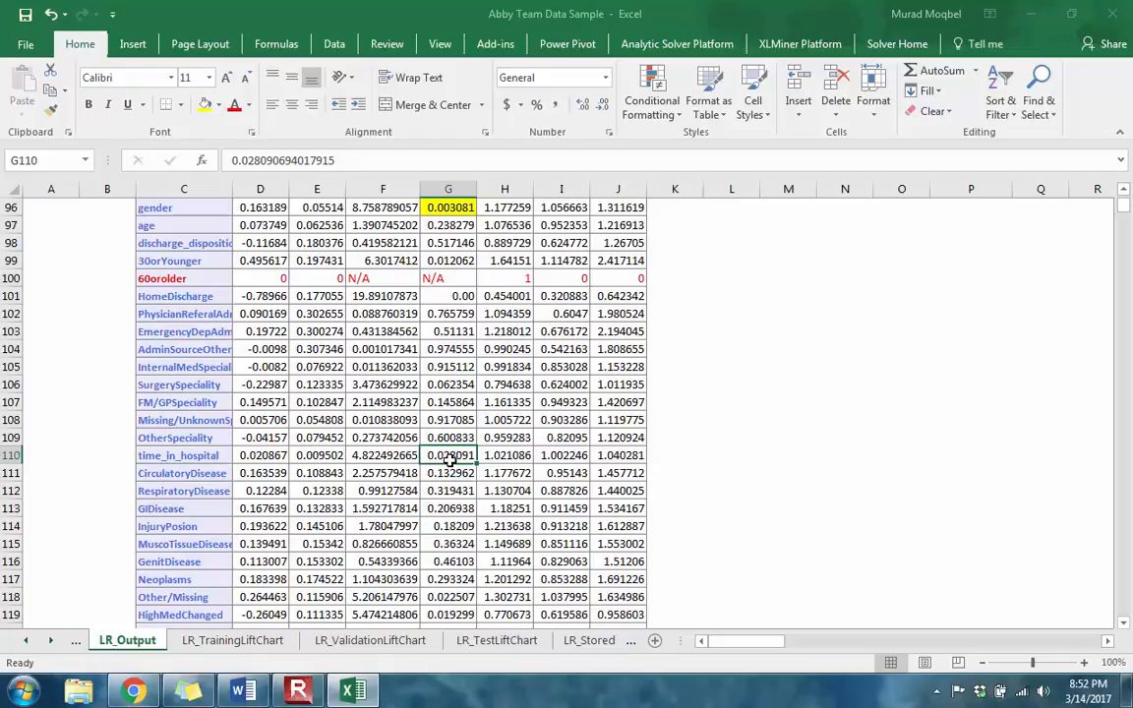
click(508, 456)
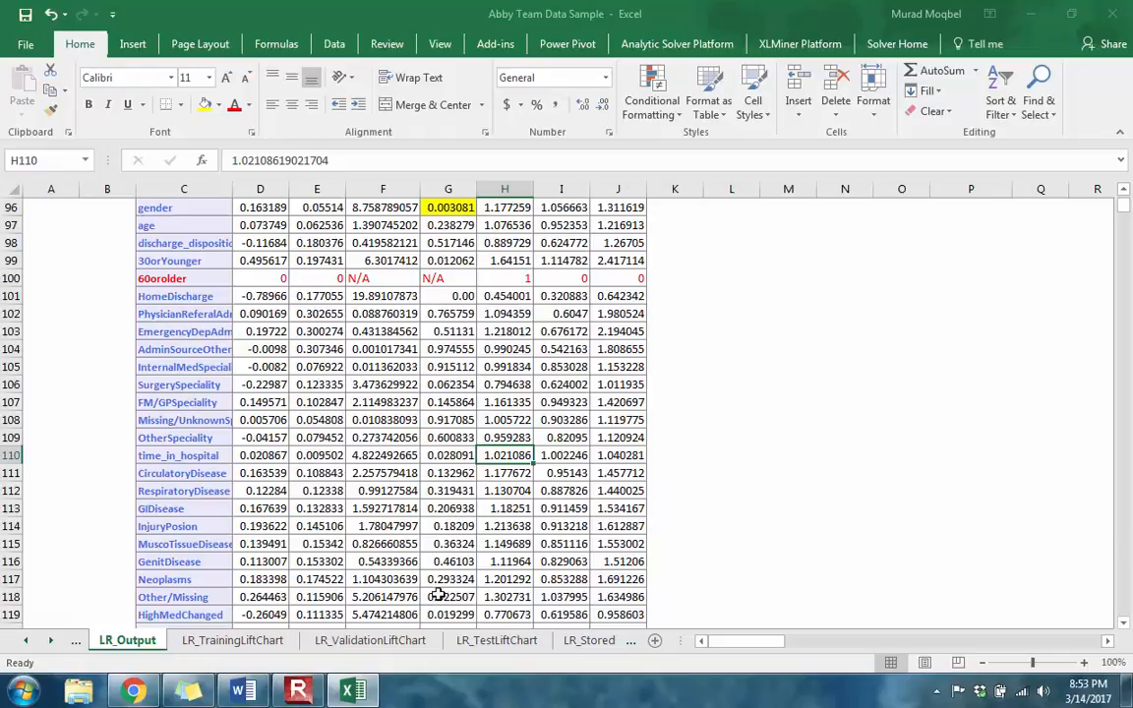
Check the P-Values of Other/Missing, HighMedChanged and HighNoMedChanged near the table's end, focusing on Other/Missing
scroll(439, 587, down, 1)
click(450, 542)
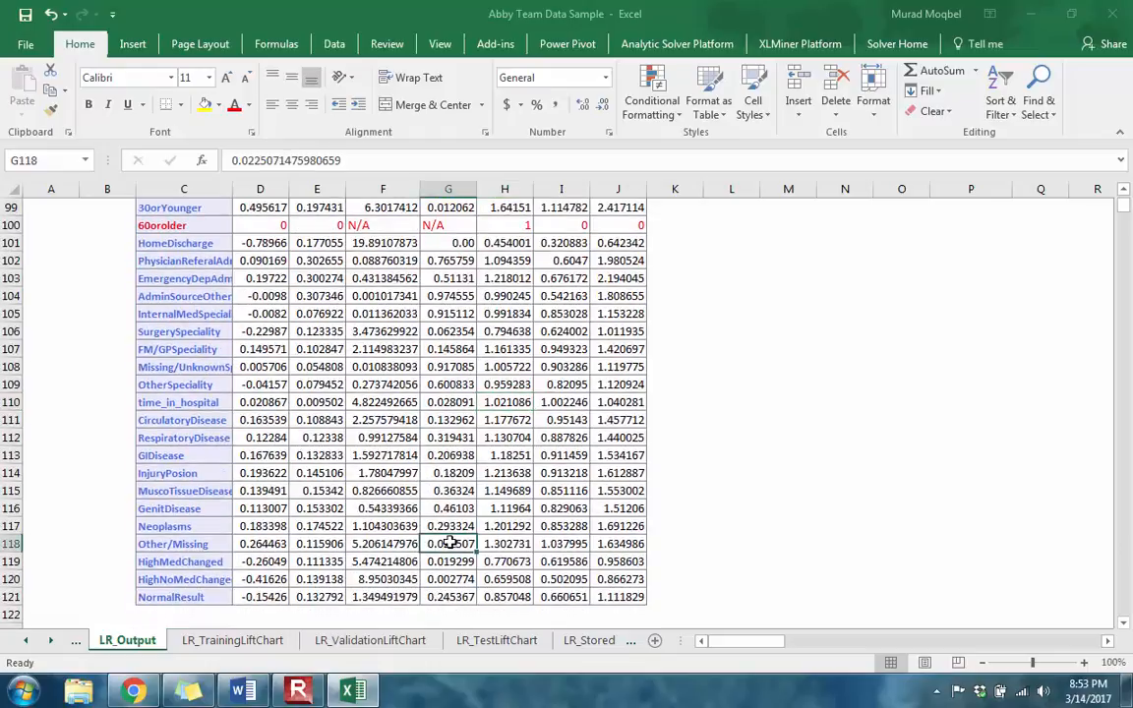
drag(450, 551, 453, 577)
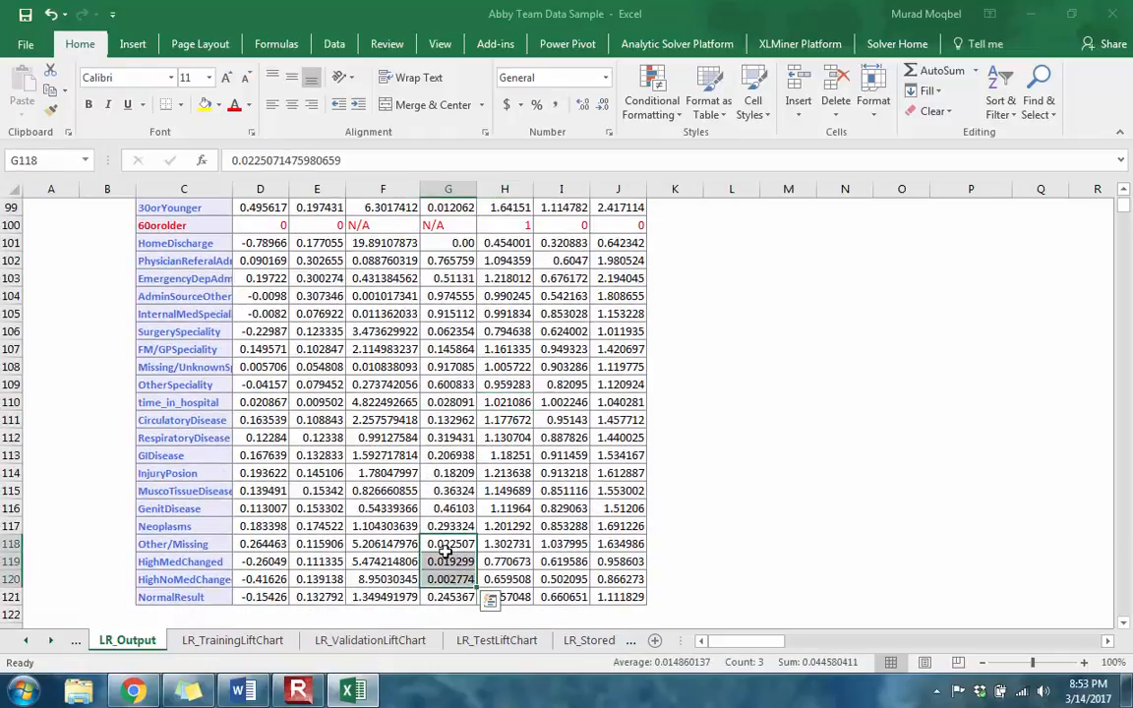
click(438, 542)
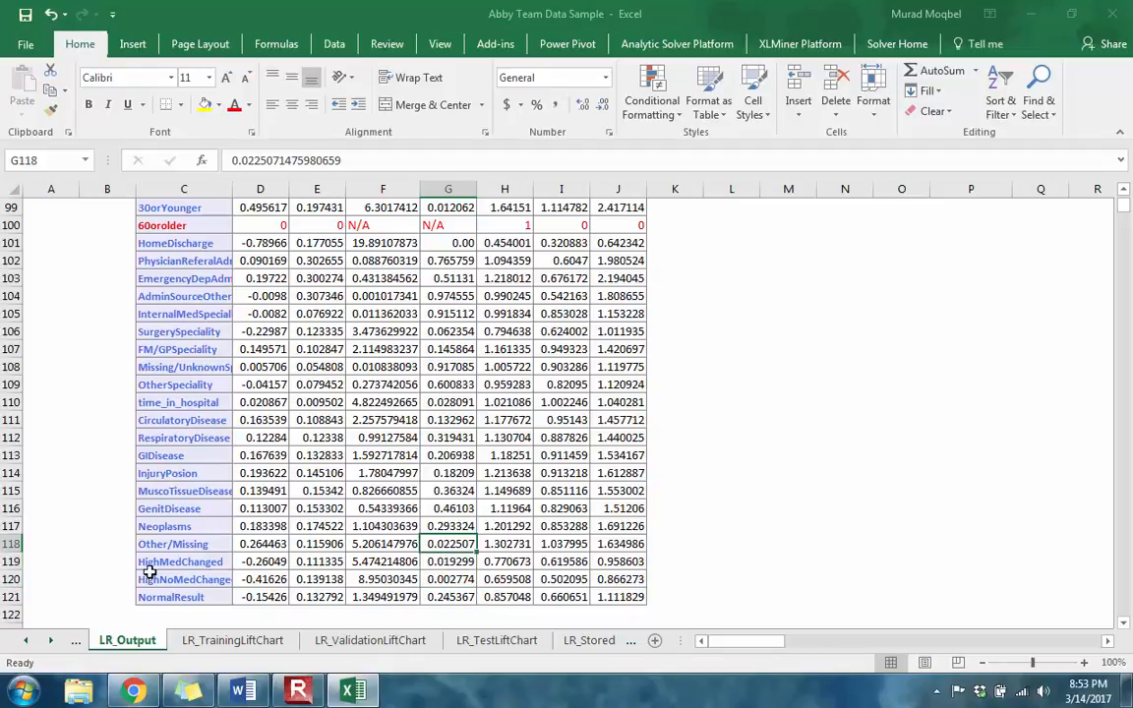
click(179, 543)
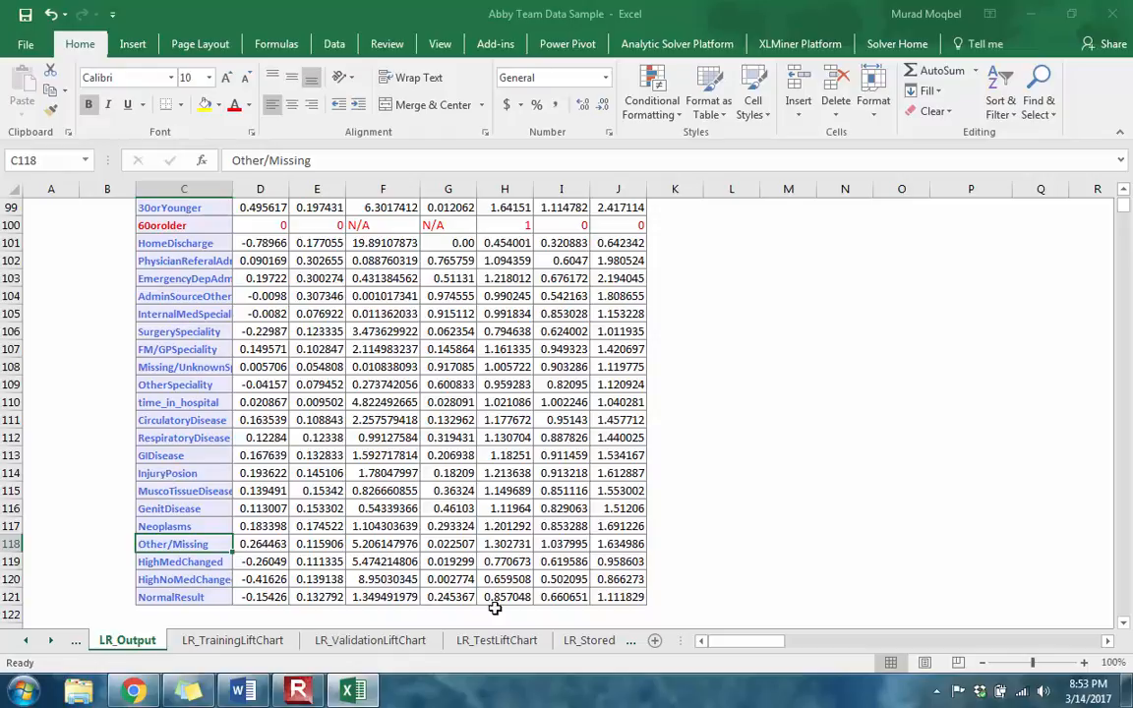
click(458, 545)
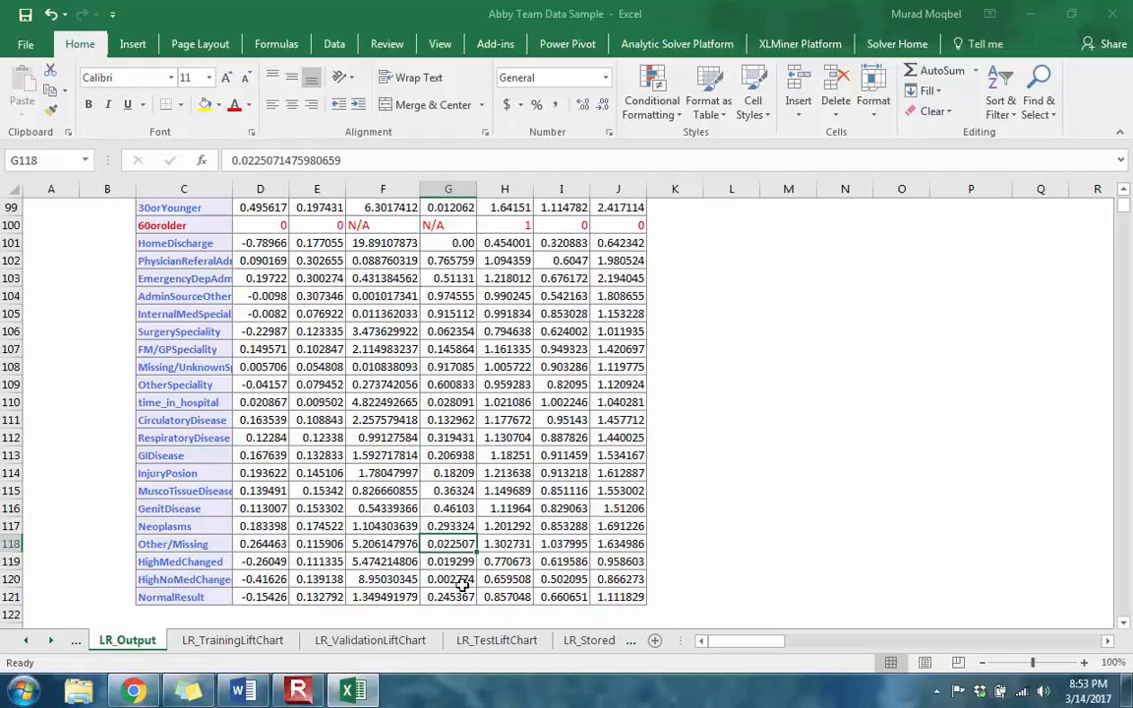
Compare the odds of the HighMedChanged and HighNoMedChanged variables in rows 119 and 120, checking the HighMedChanged P-Value as well
click(168, 562)
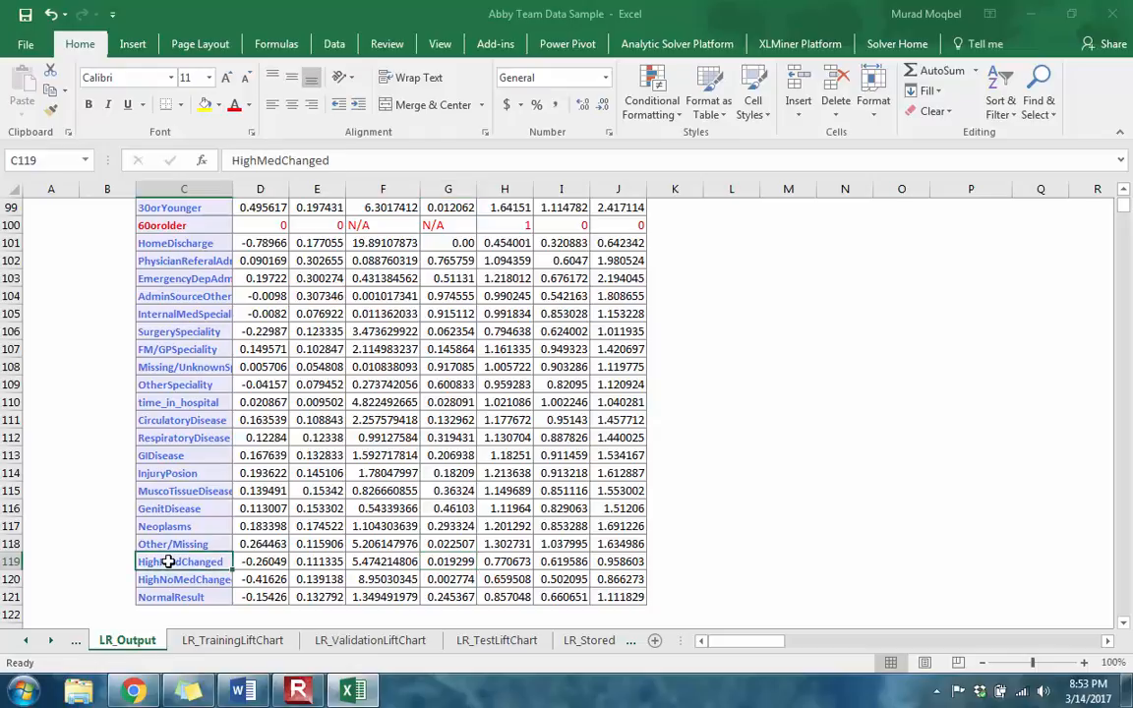
mouse_move(169, 562)
mouse_down()
mouse_move(168, 578)
mouse_move(172, 559)
mouse_up()
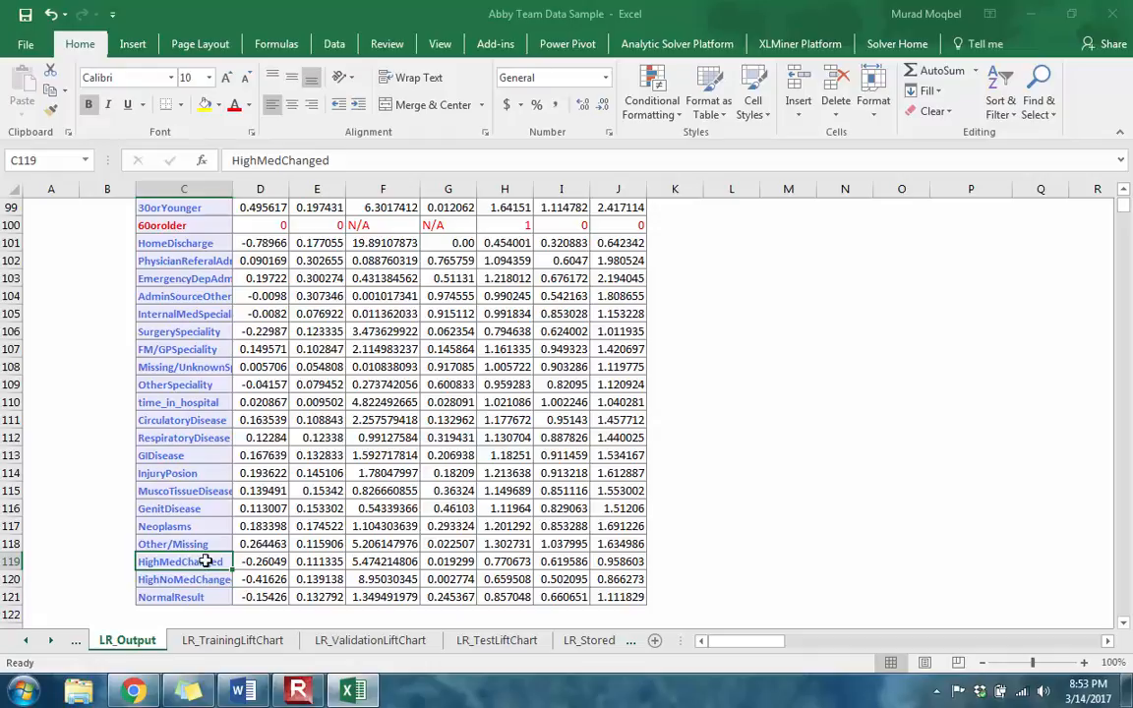
click(433, 568)
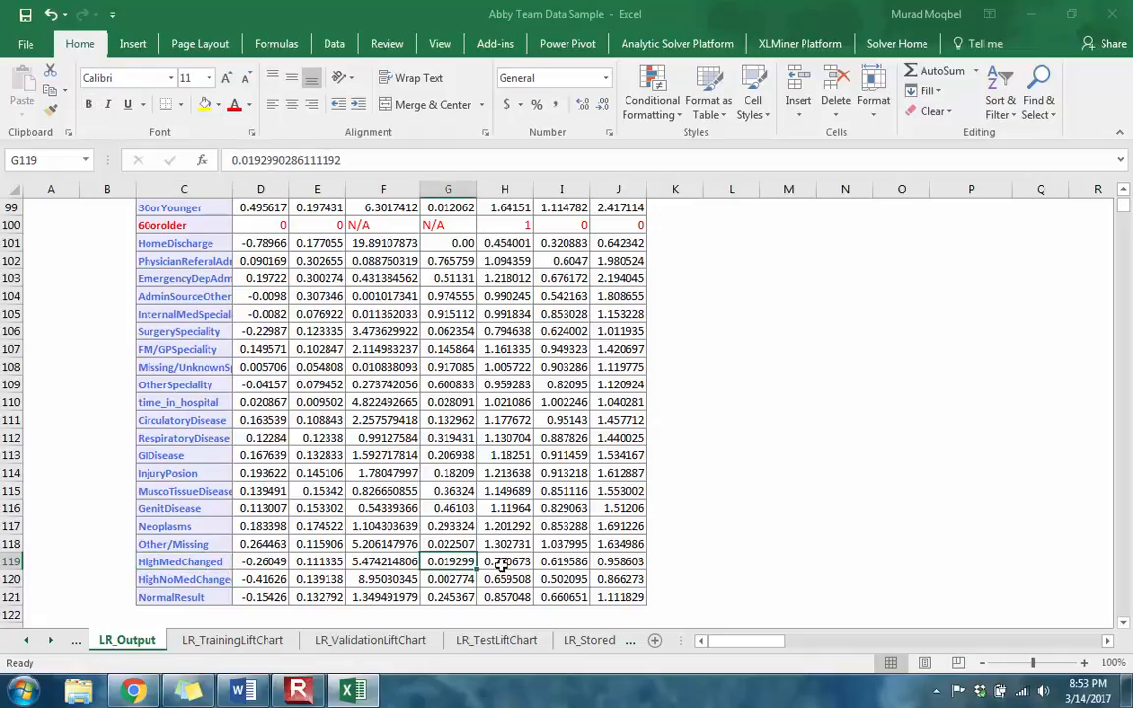
click(492, 563)
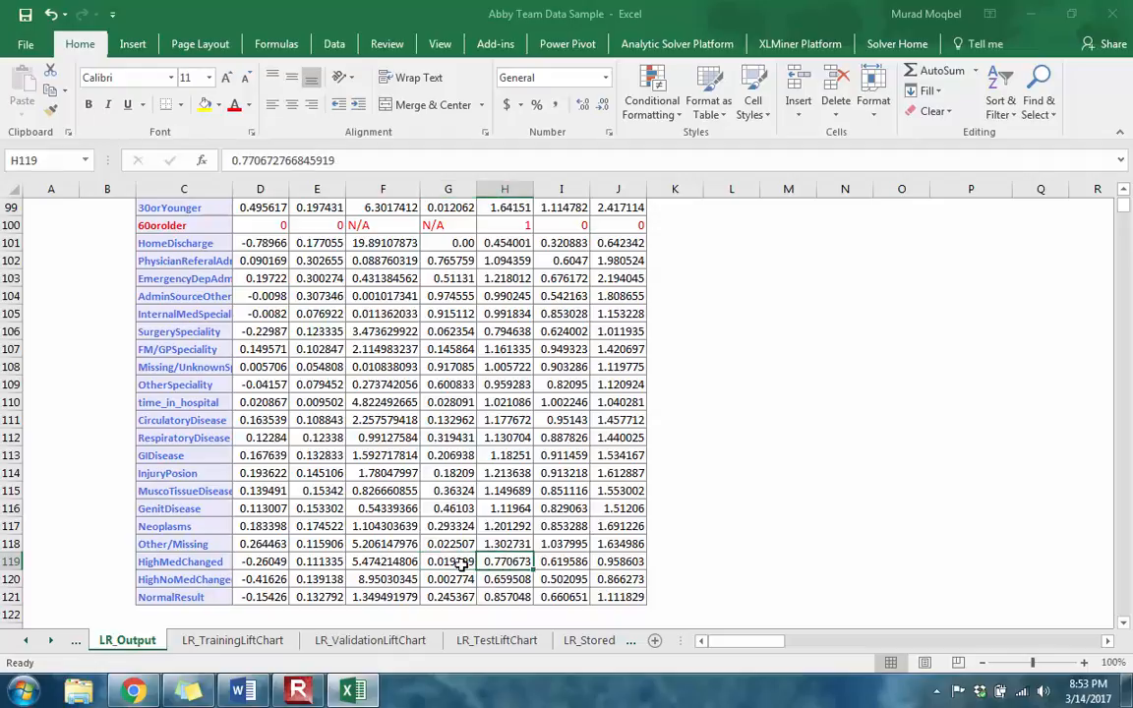
click(170, 578)
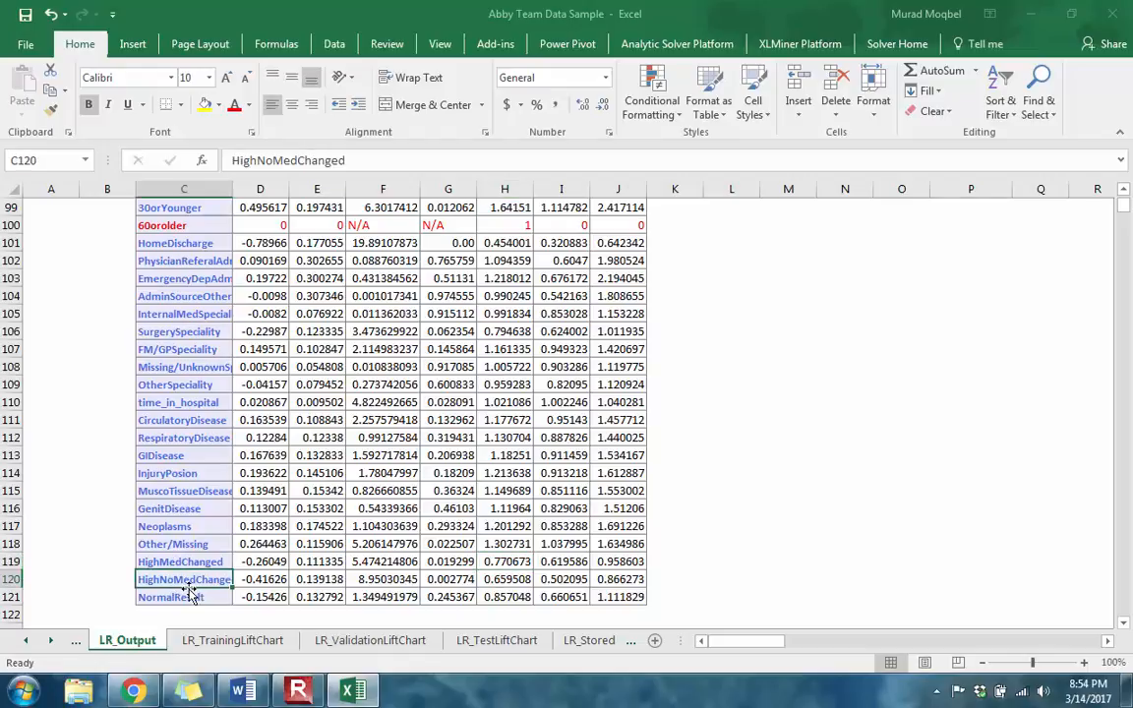
click(509, 580)
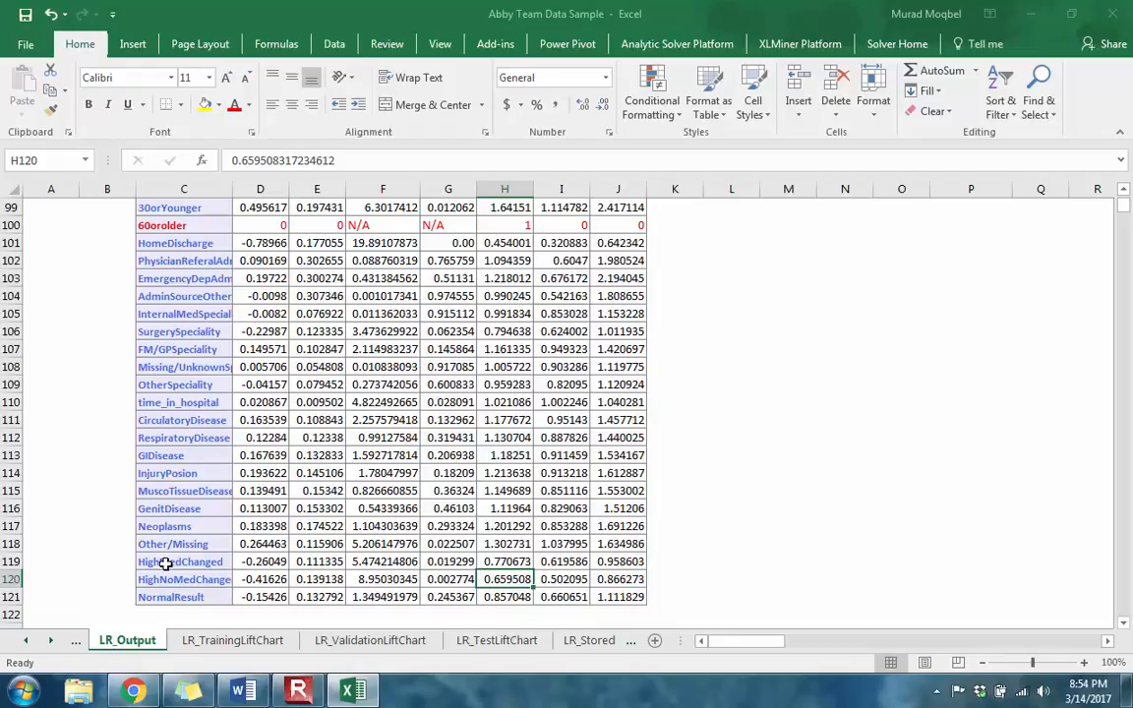
drag(11, 562, 15, 578)
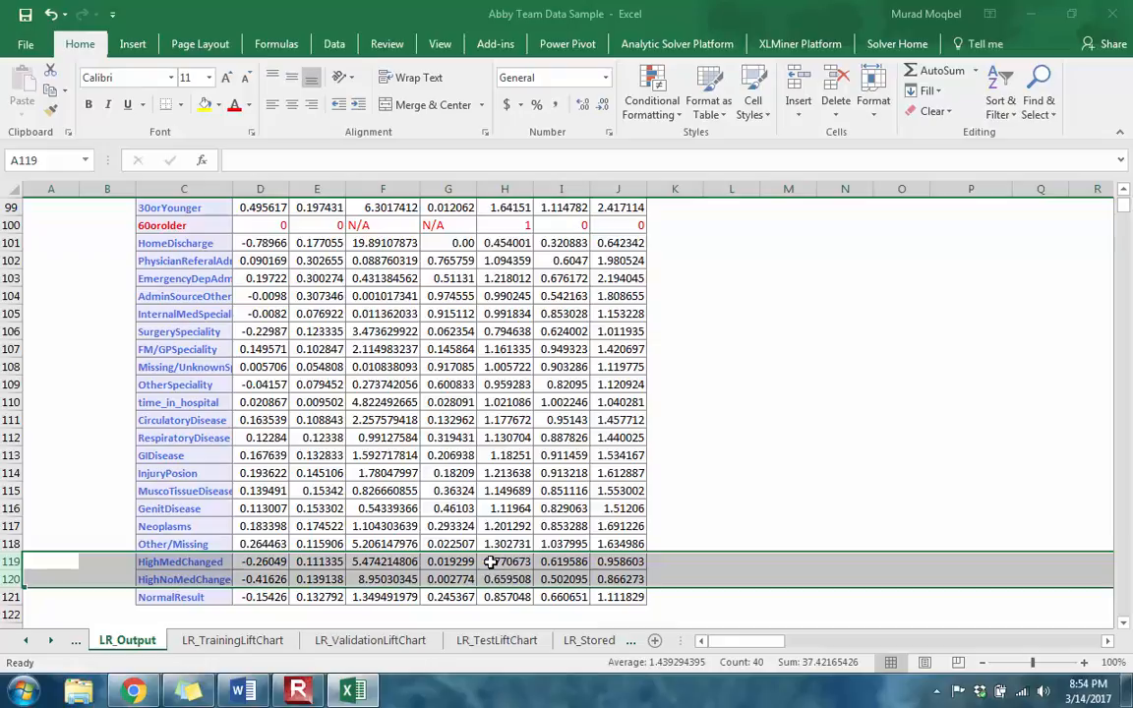
click(498, 562)
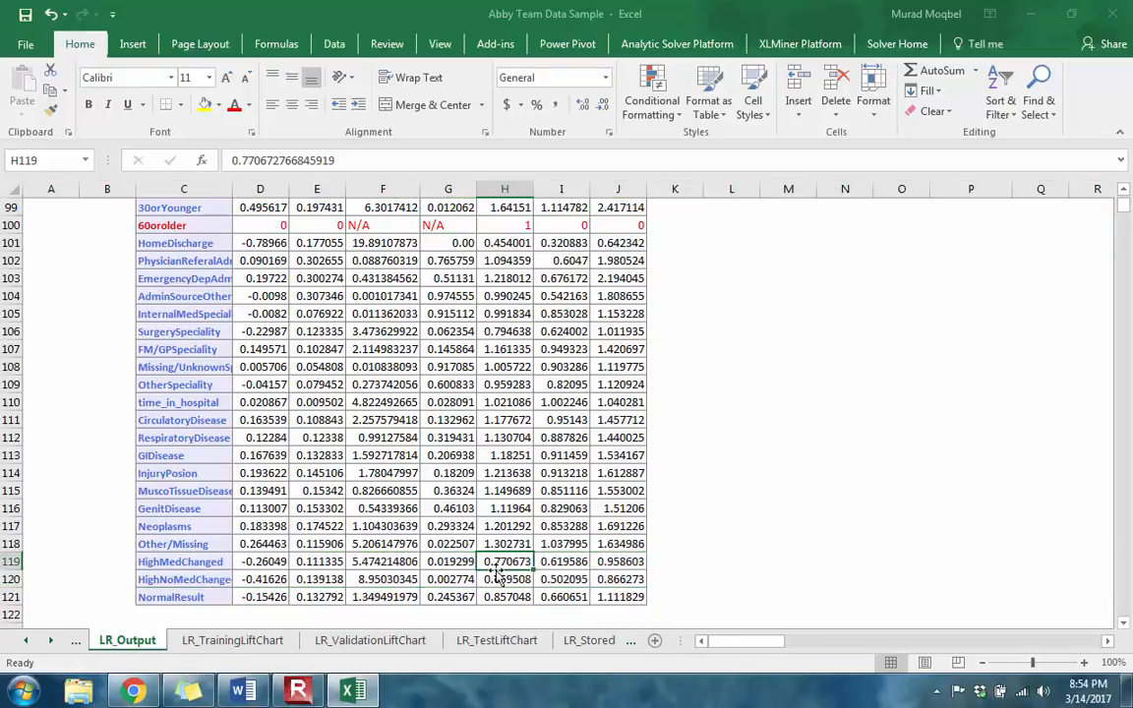
Check the HighNoMedChanged odds and the full variable names of HighMedChanged and HighNoMedChanged in the Input Variables column
click(497, 580)
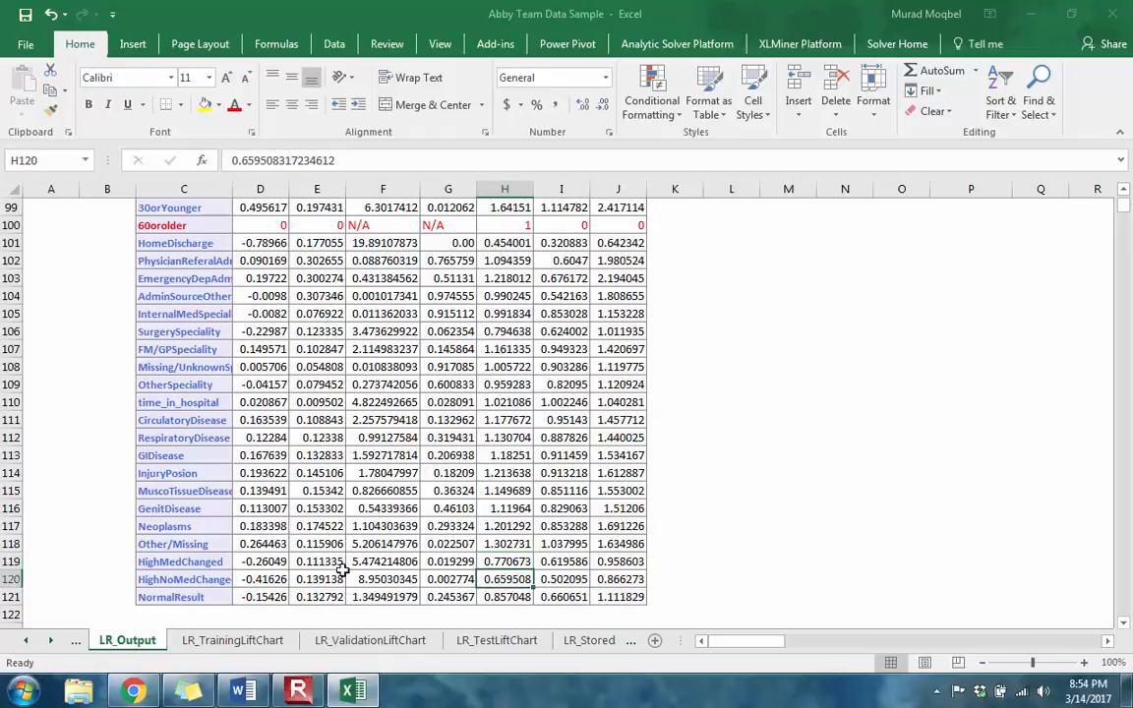
click(184, 567)
click(185, 575)
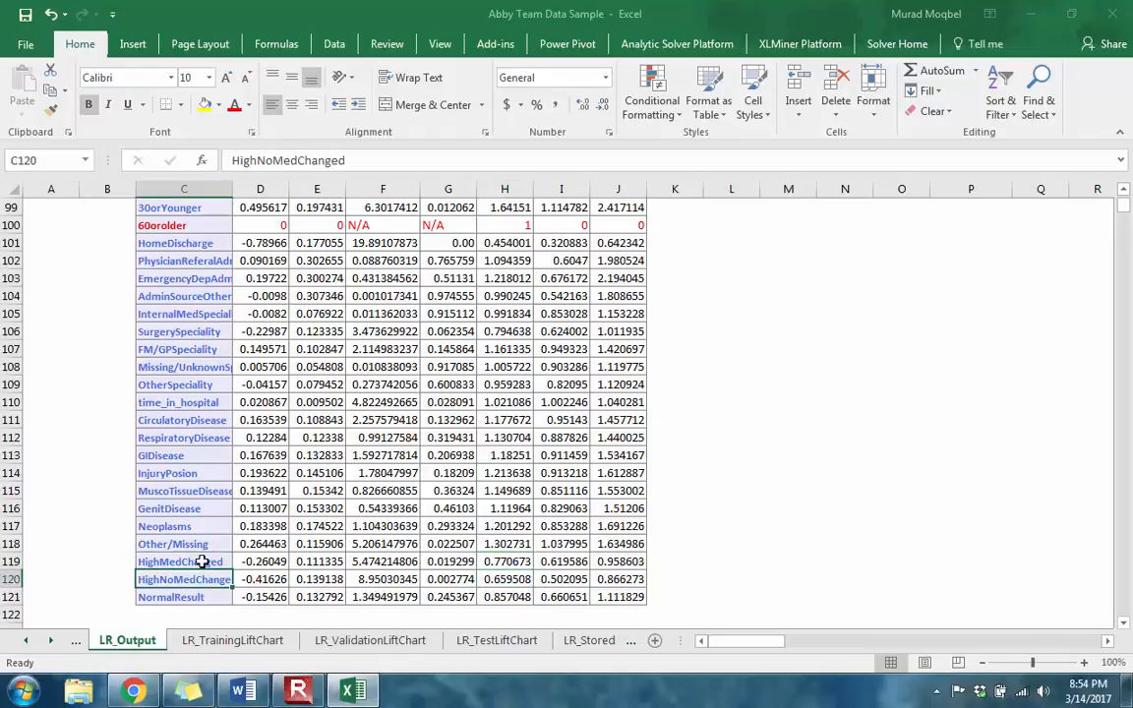
click(194, 565)
click(187, 576)
Review the Input Variables, Coefficient, P-Value and Odds columns of the Regression Model table one after another
scroll(192, 536, down, 4)
scroll(298, 527, up, 20)
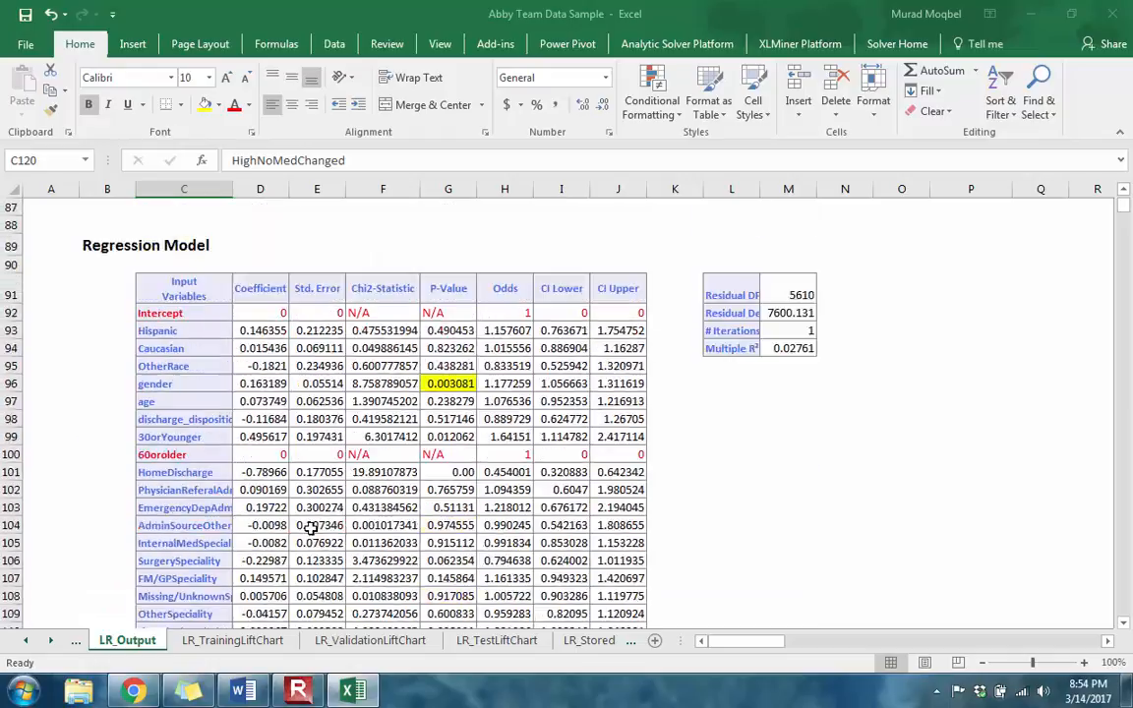
scroll(419, 627, down, 2)
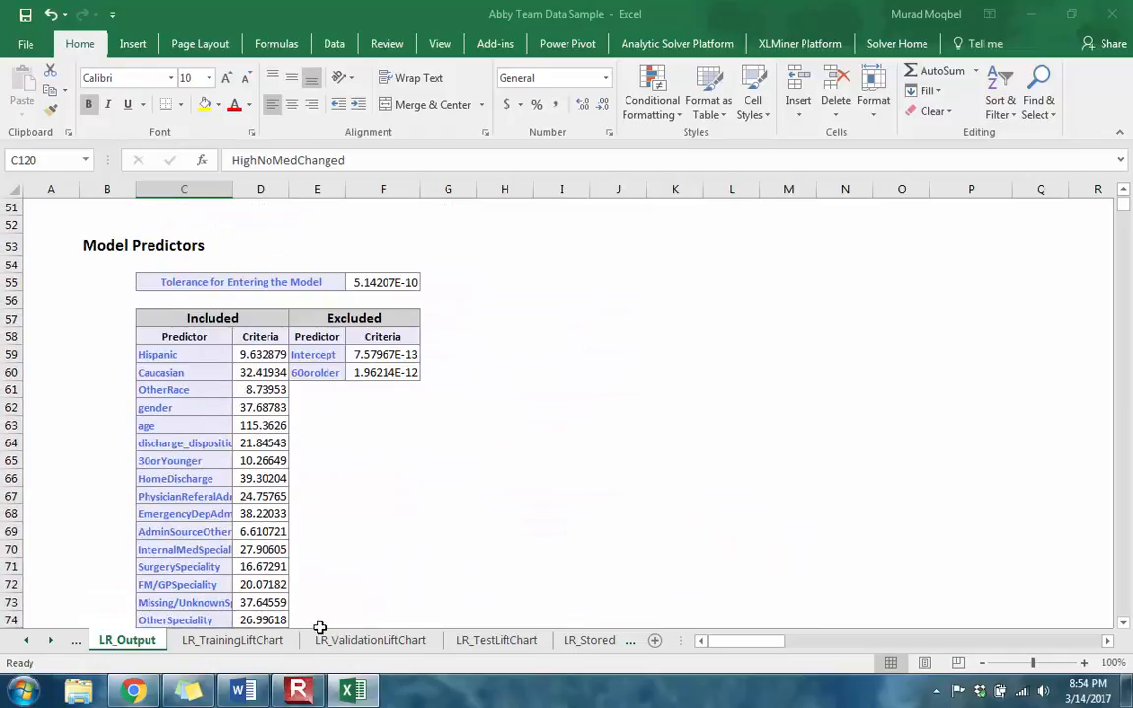
mouse_move(300, 695)
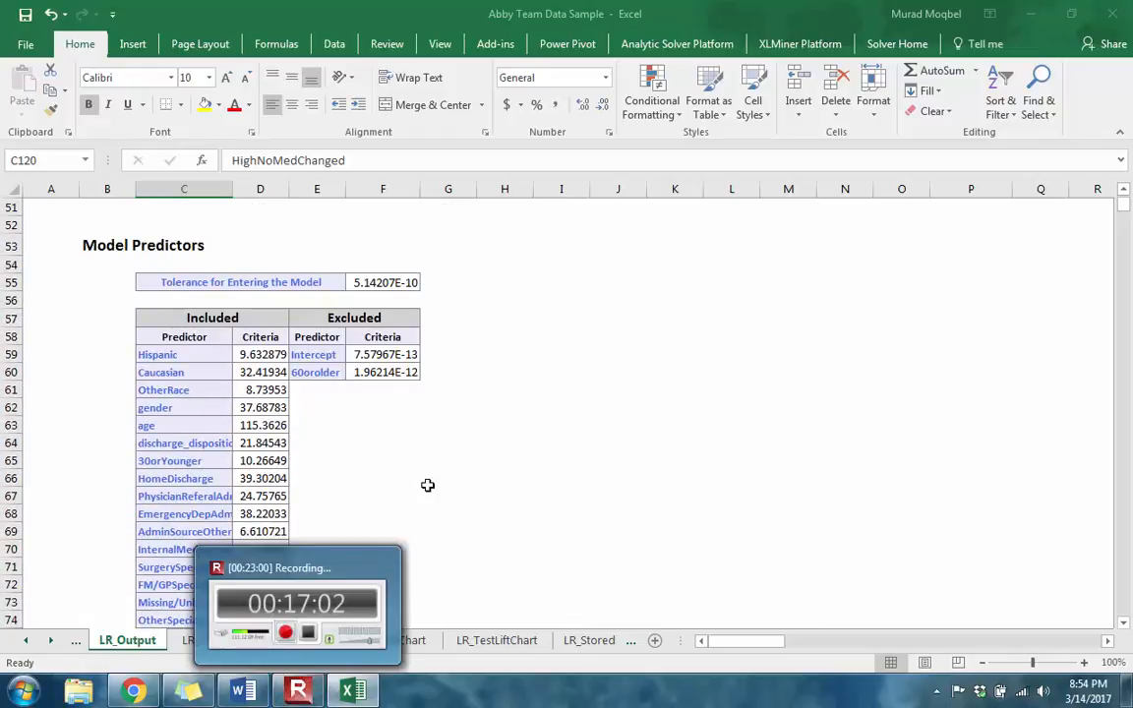
scroll(344, 502, down, 11)
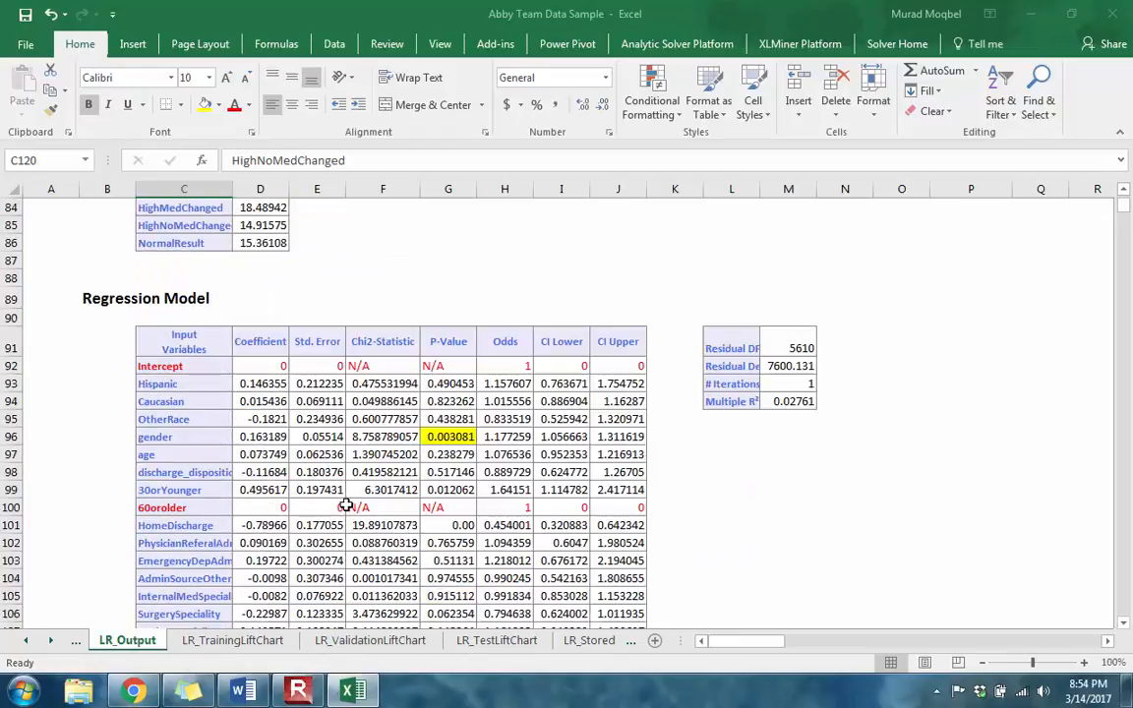
scroll(346, 504, down, 1)
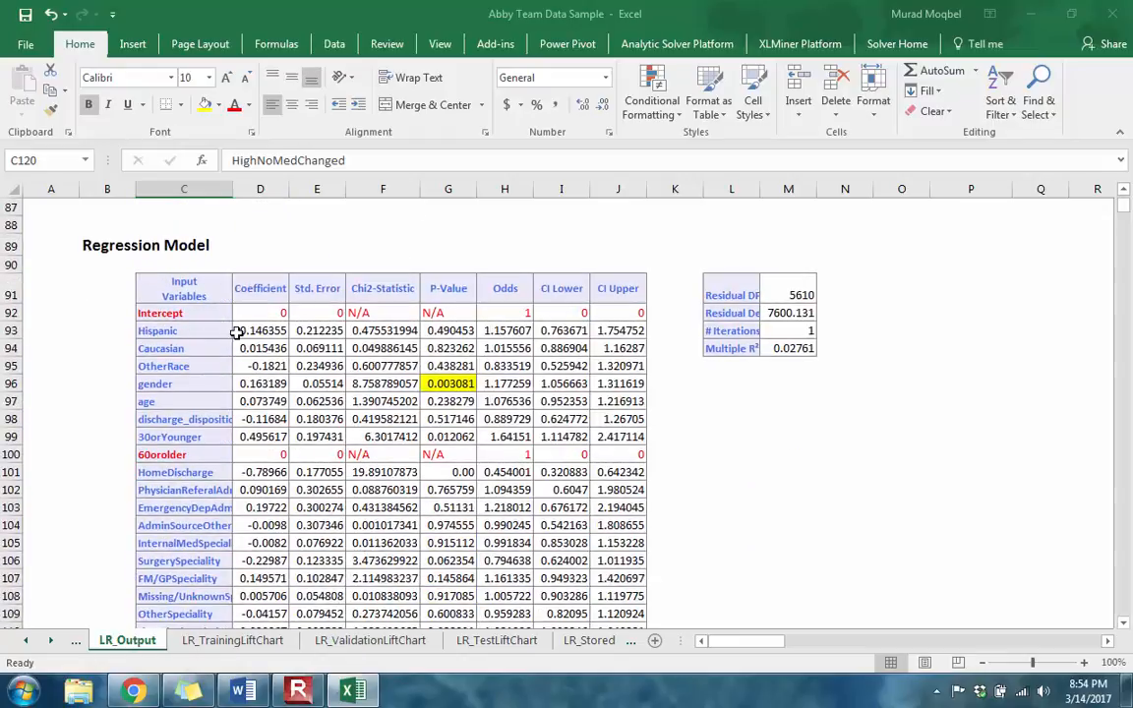
click(184, 189)
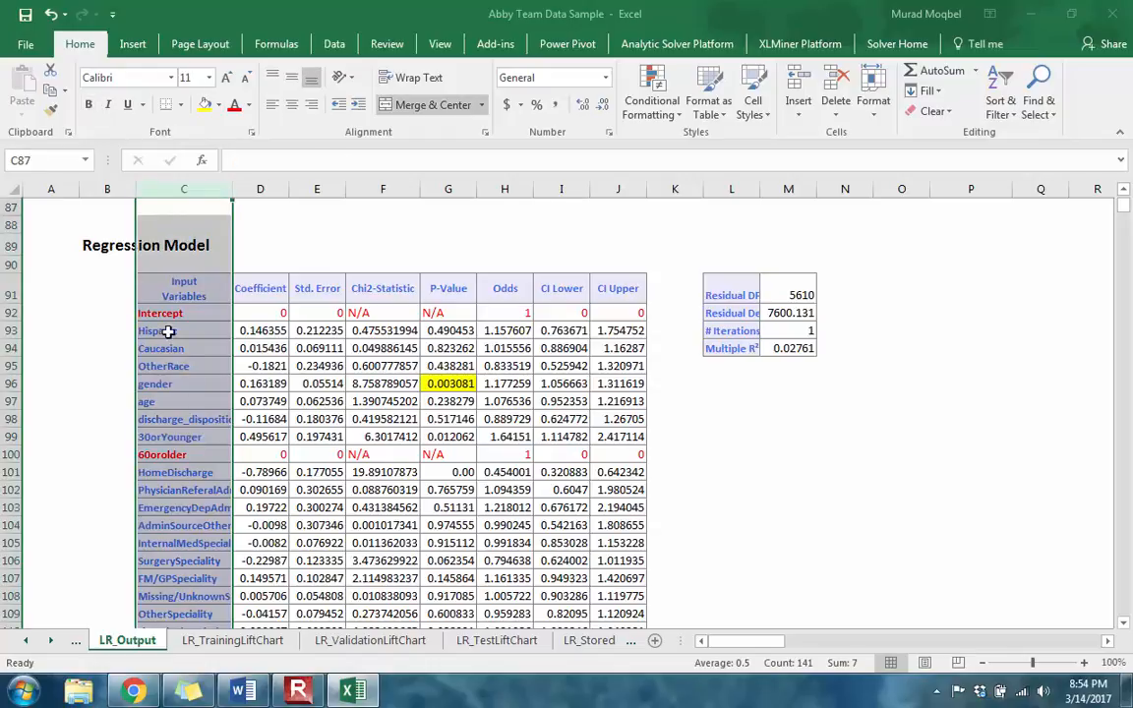
click(279, 185)
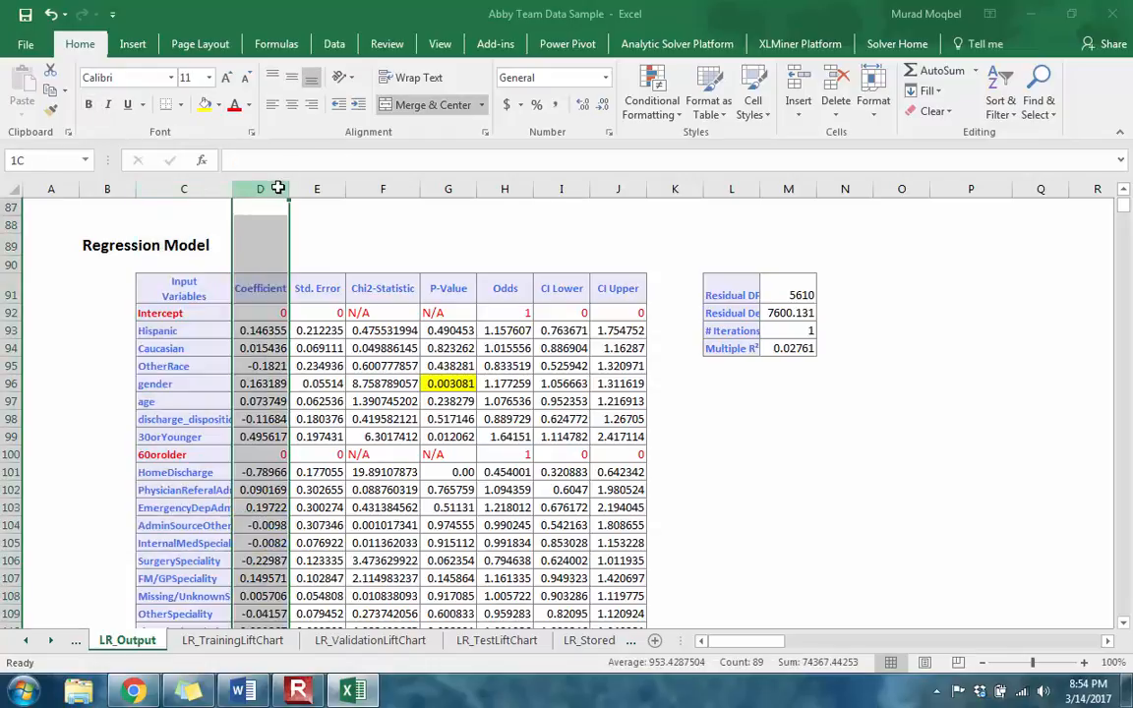
click(450, 189)
click(505, 189)
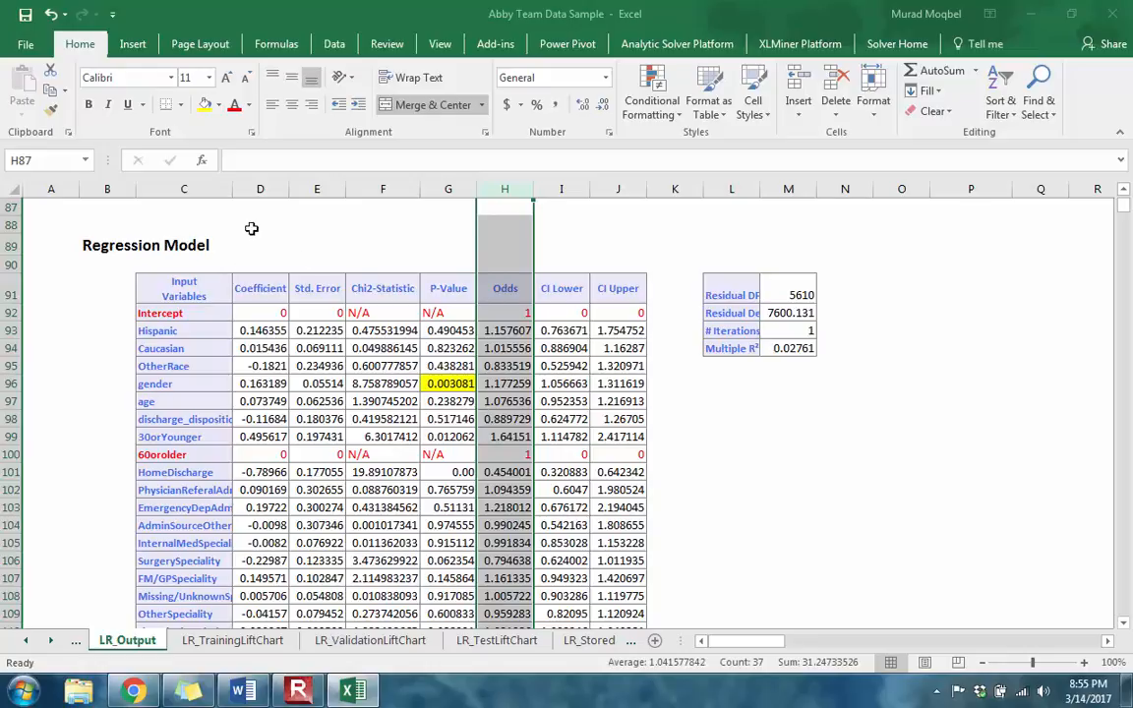
Look through the predictors' odds in the Regression Model table down to the NormalResult row
scroll(423, 393, down, 2)
scroll(457, 452, down, 3)
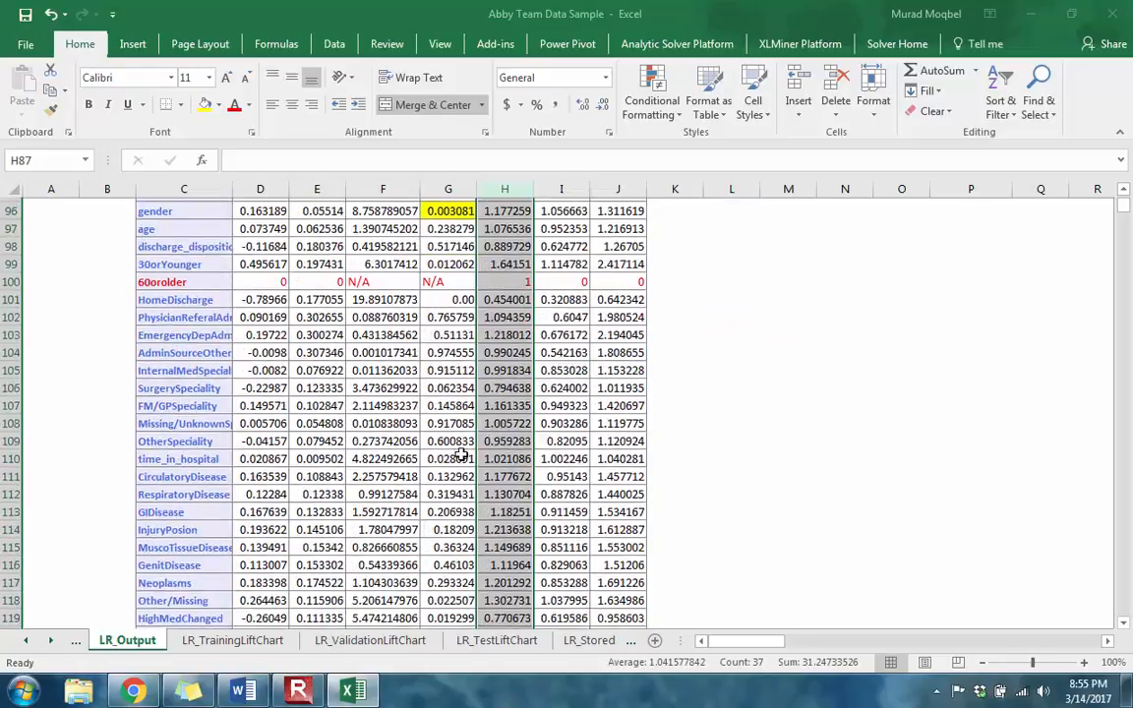
scroll(482, 482, up, 3)
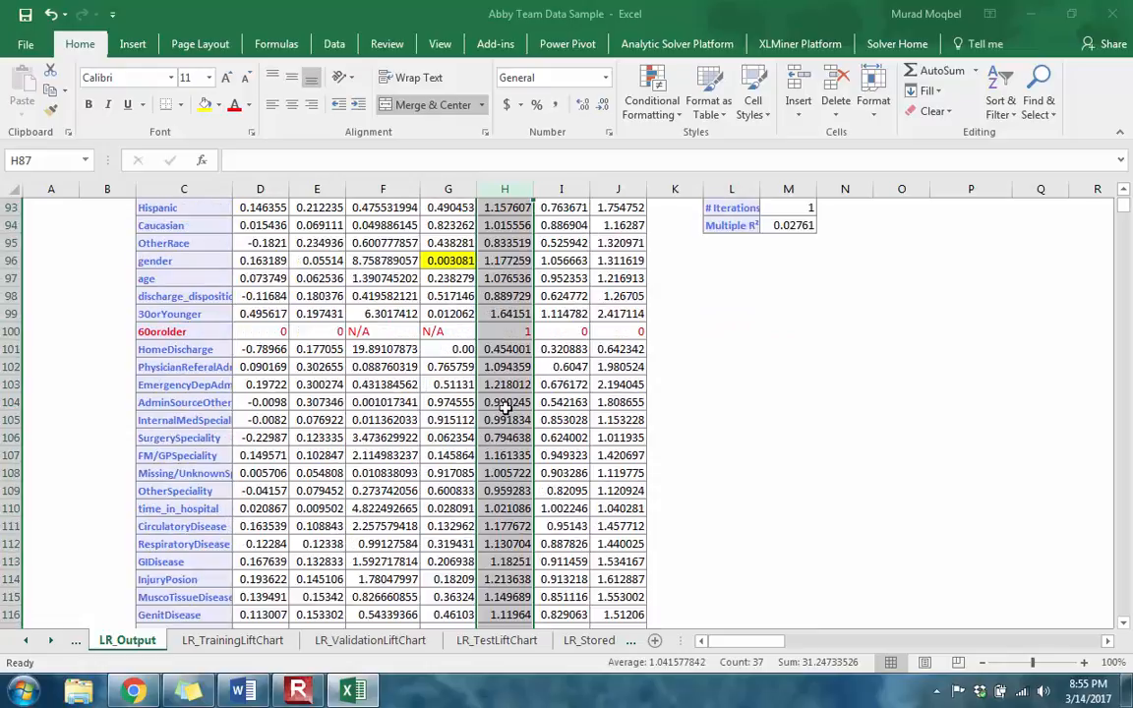
scroll(443, 437, down, 2)
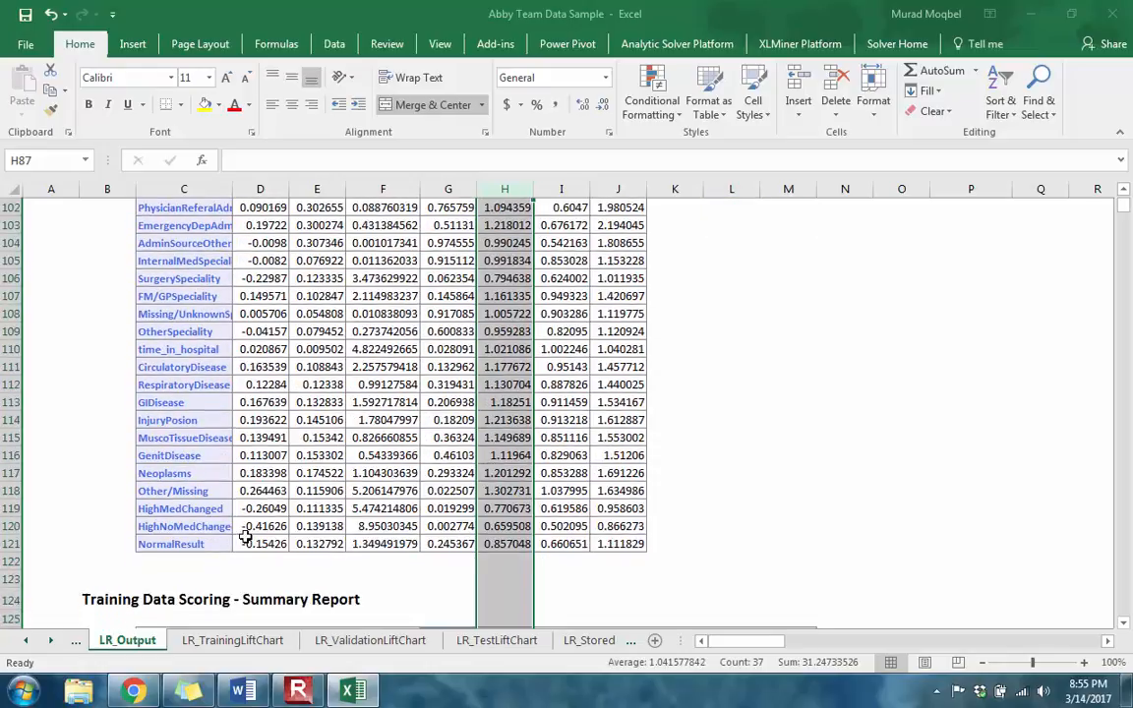
click(300, 692)
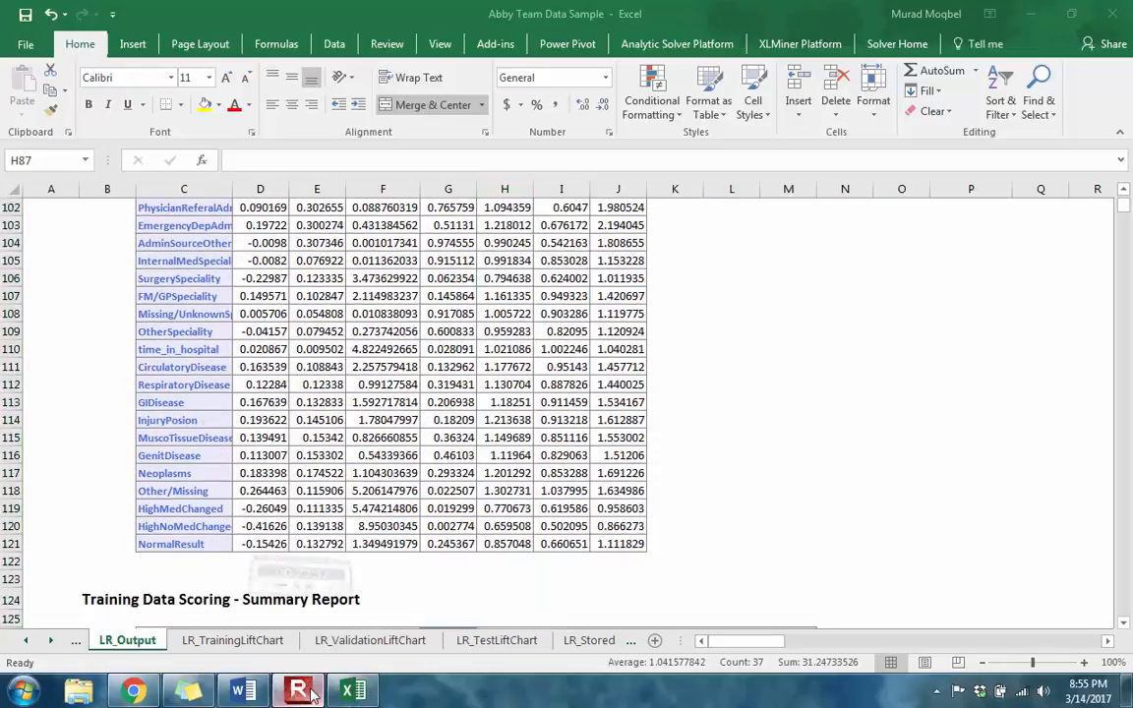